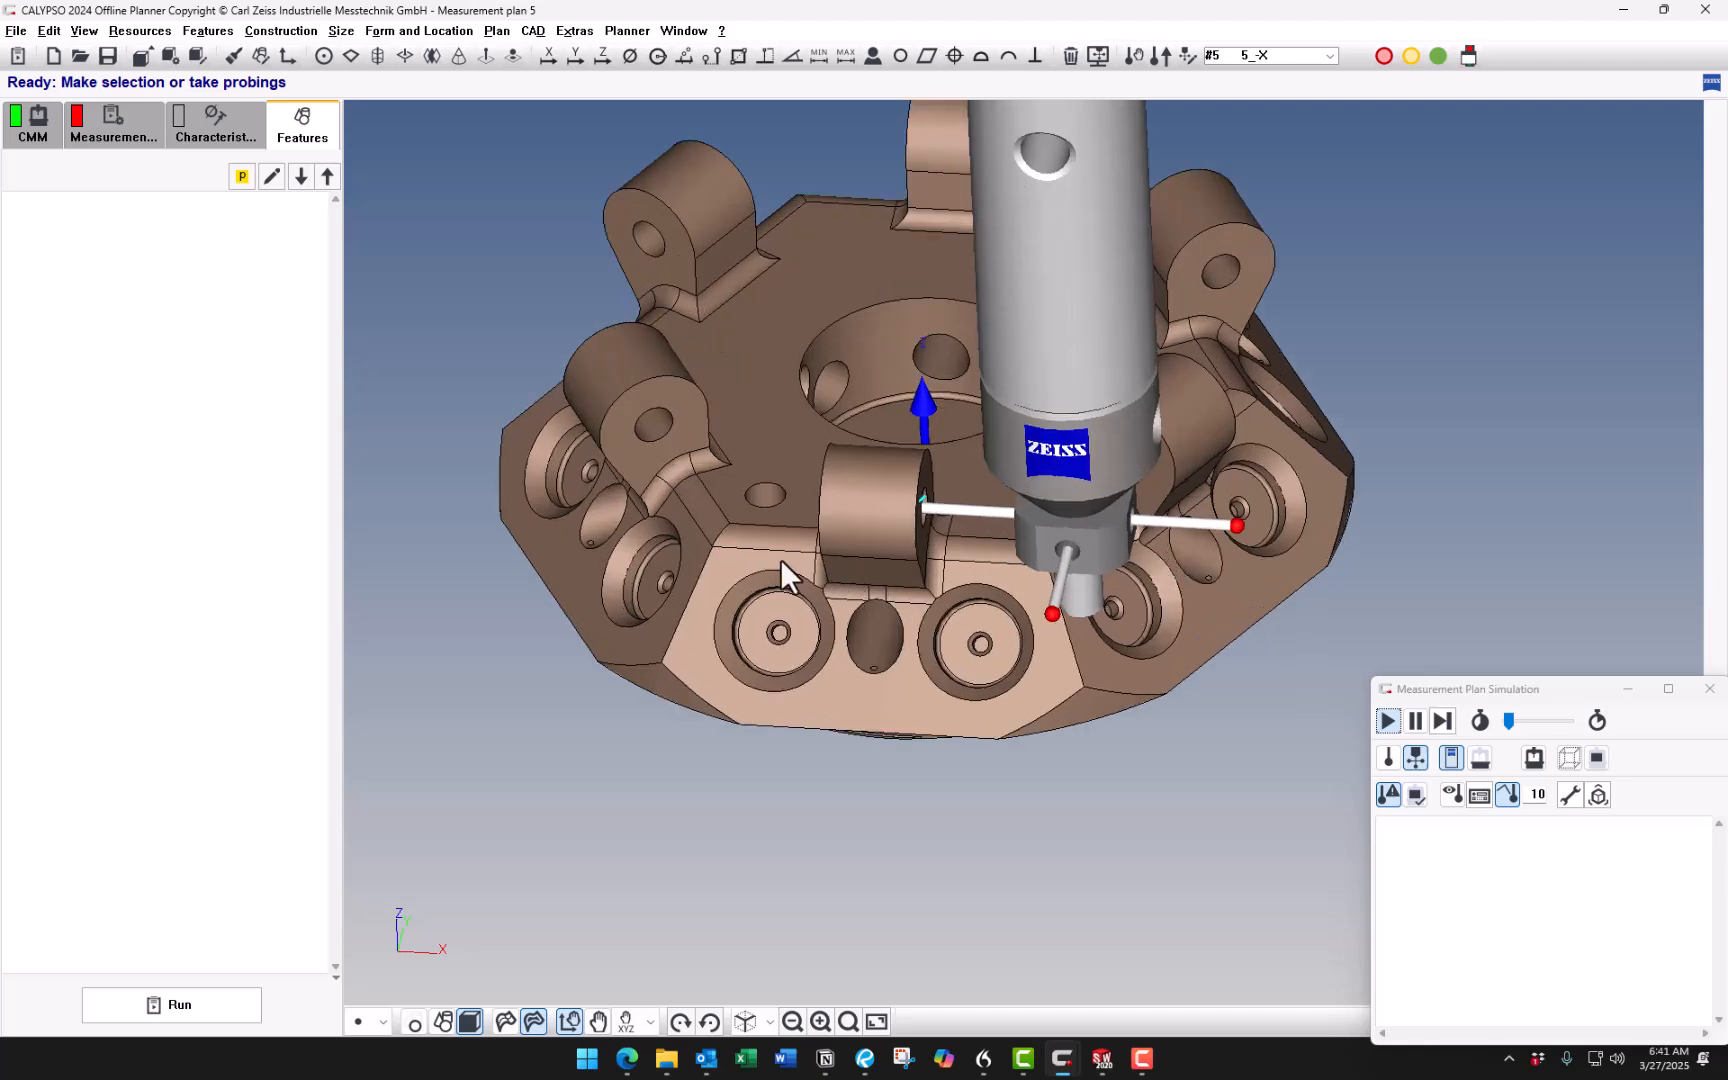
Probe a single point in the bore of the neighbouring lug and accept it as a point feature.
mouse_move(810, 551)
middle_down()
mouse_move(828, 485)
mouse_move(801, 522)
middle_up()
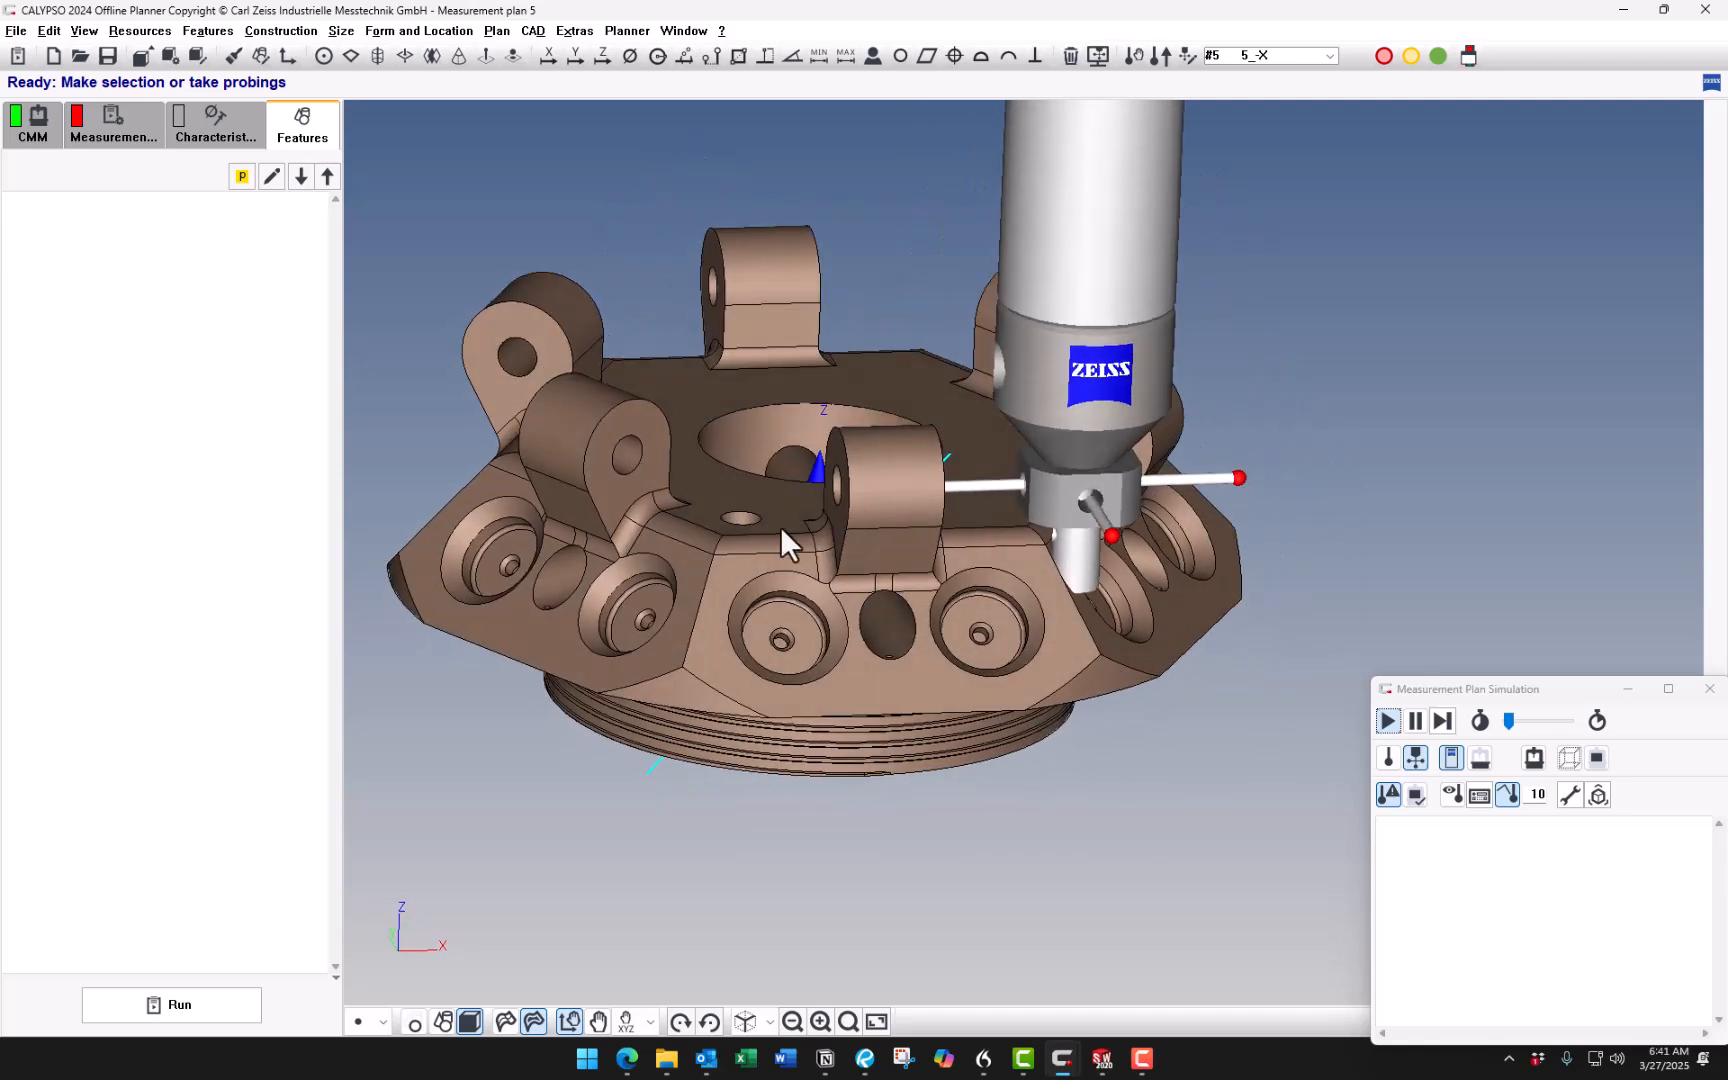
scroll(820, 508, down, 5)
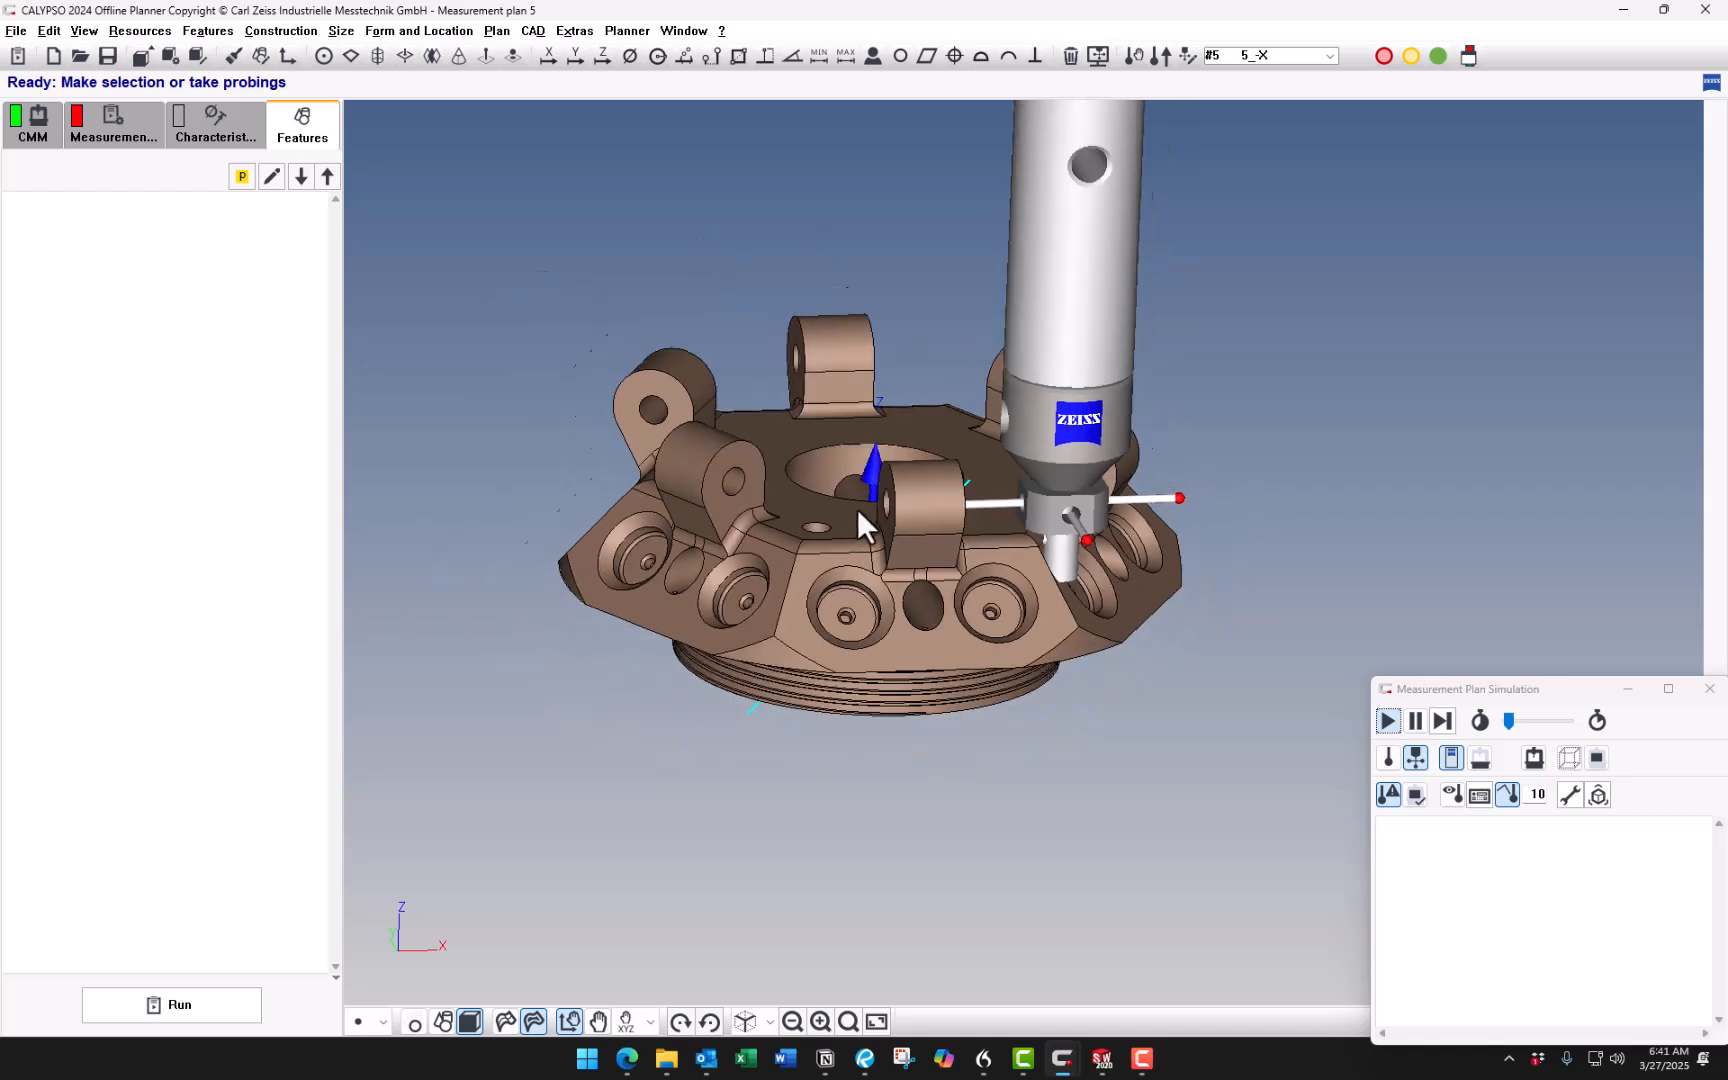
scroll(1023, 601, up, 3)
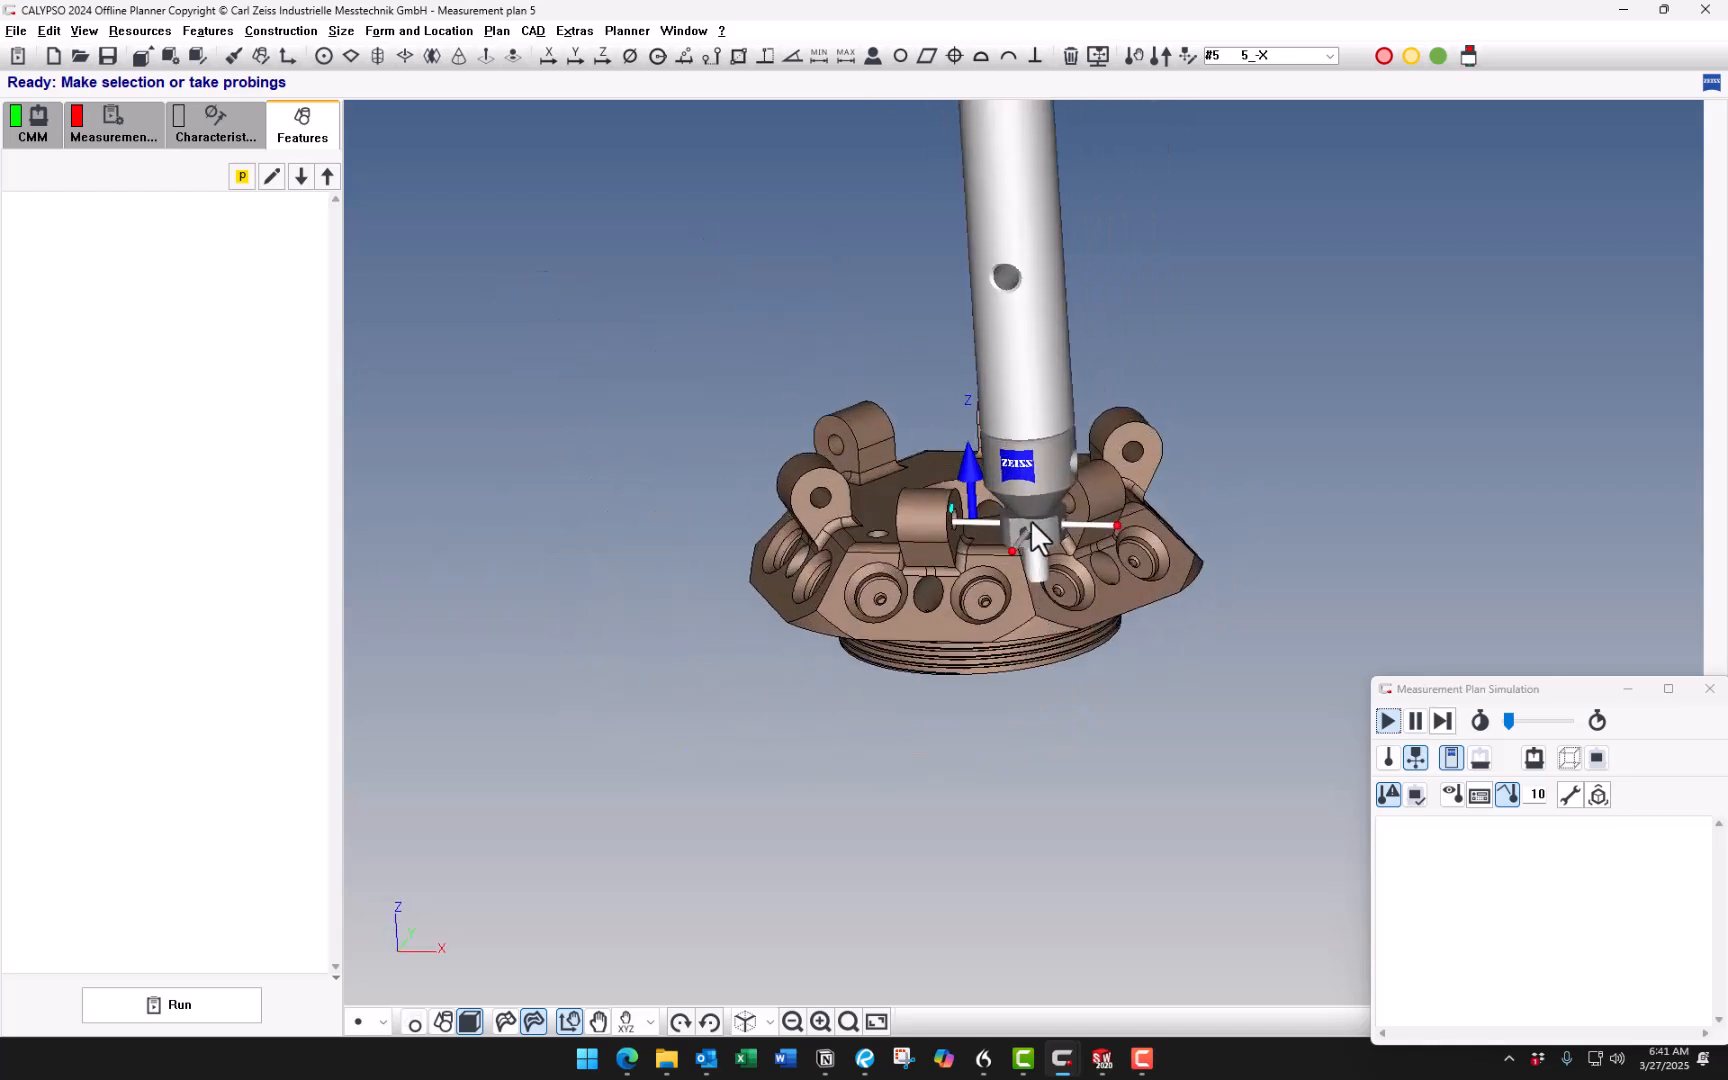
middle_drag(973, 545, 949, 554)
scroll(949, 554, up, 3)
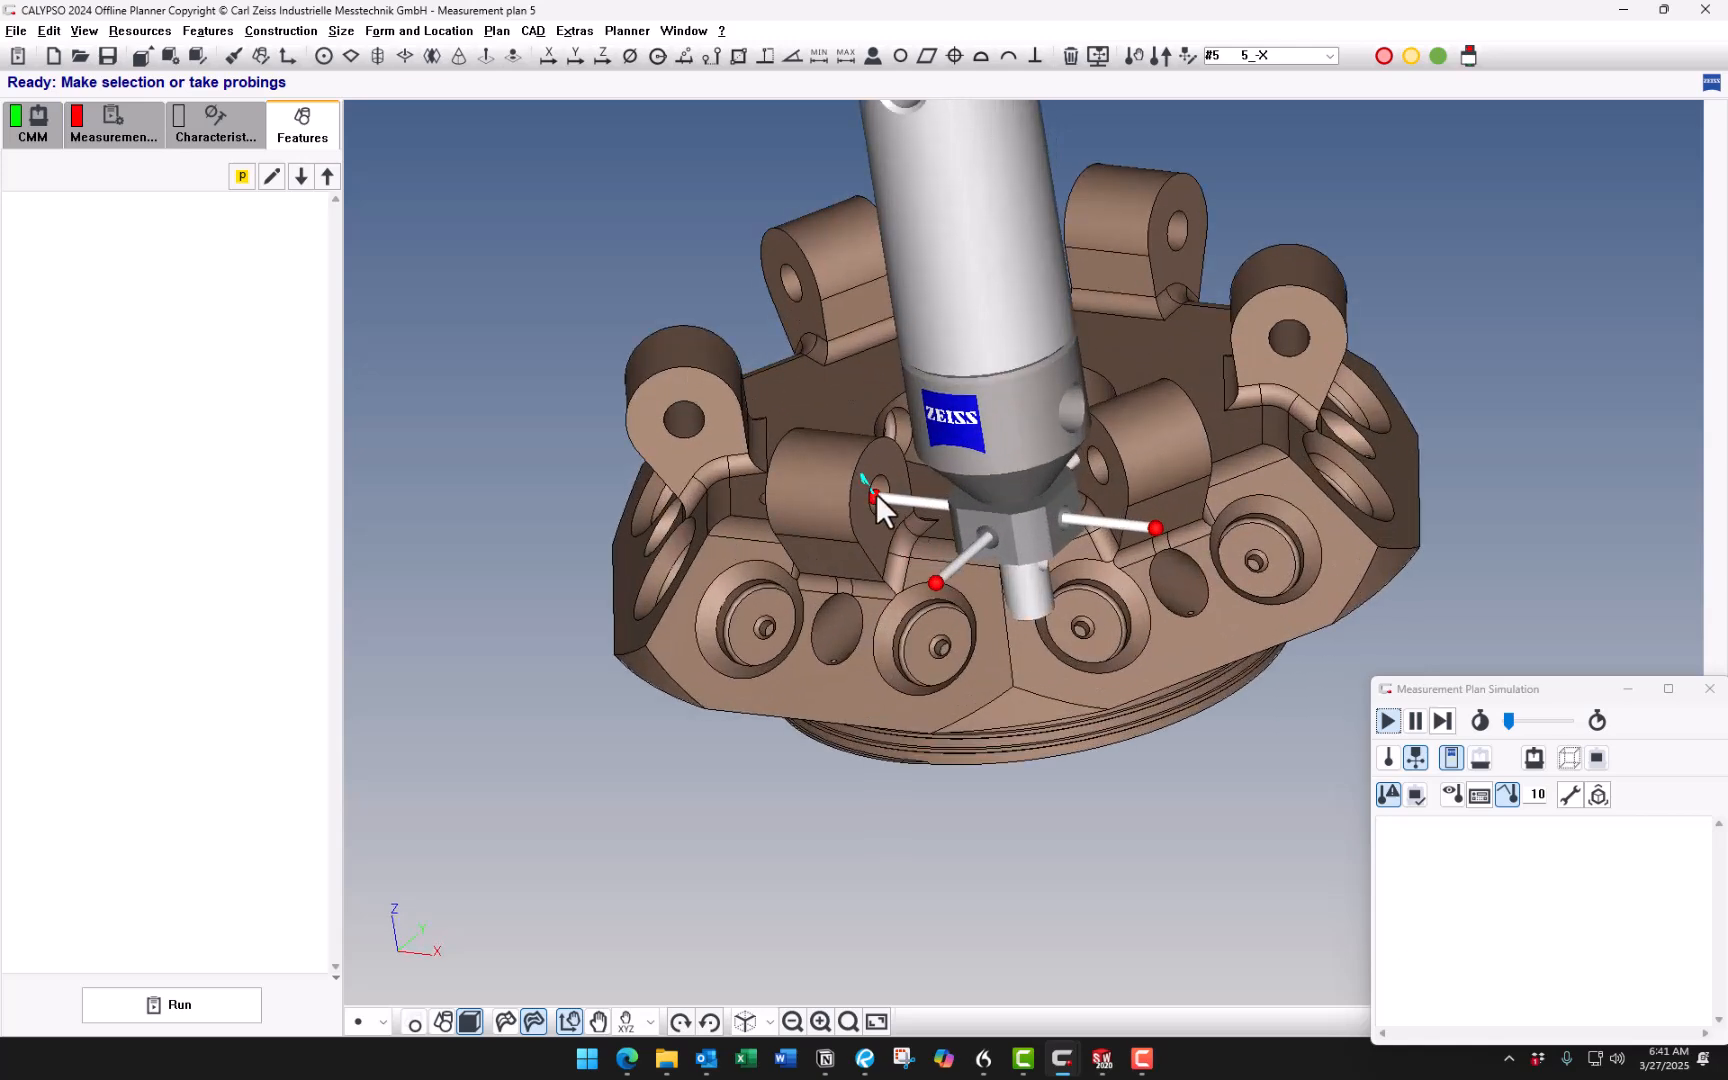
click(689, 423)
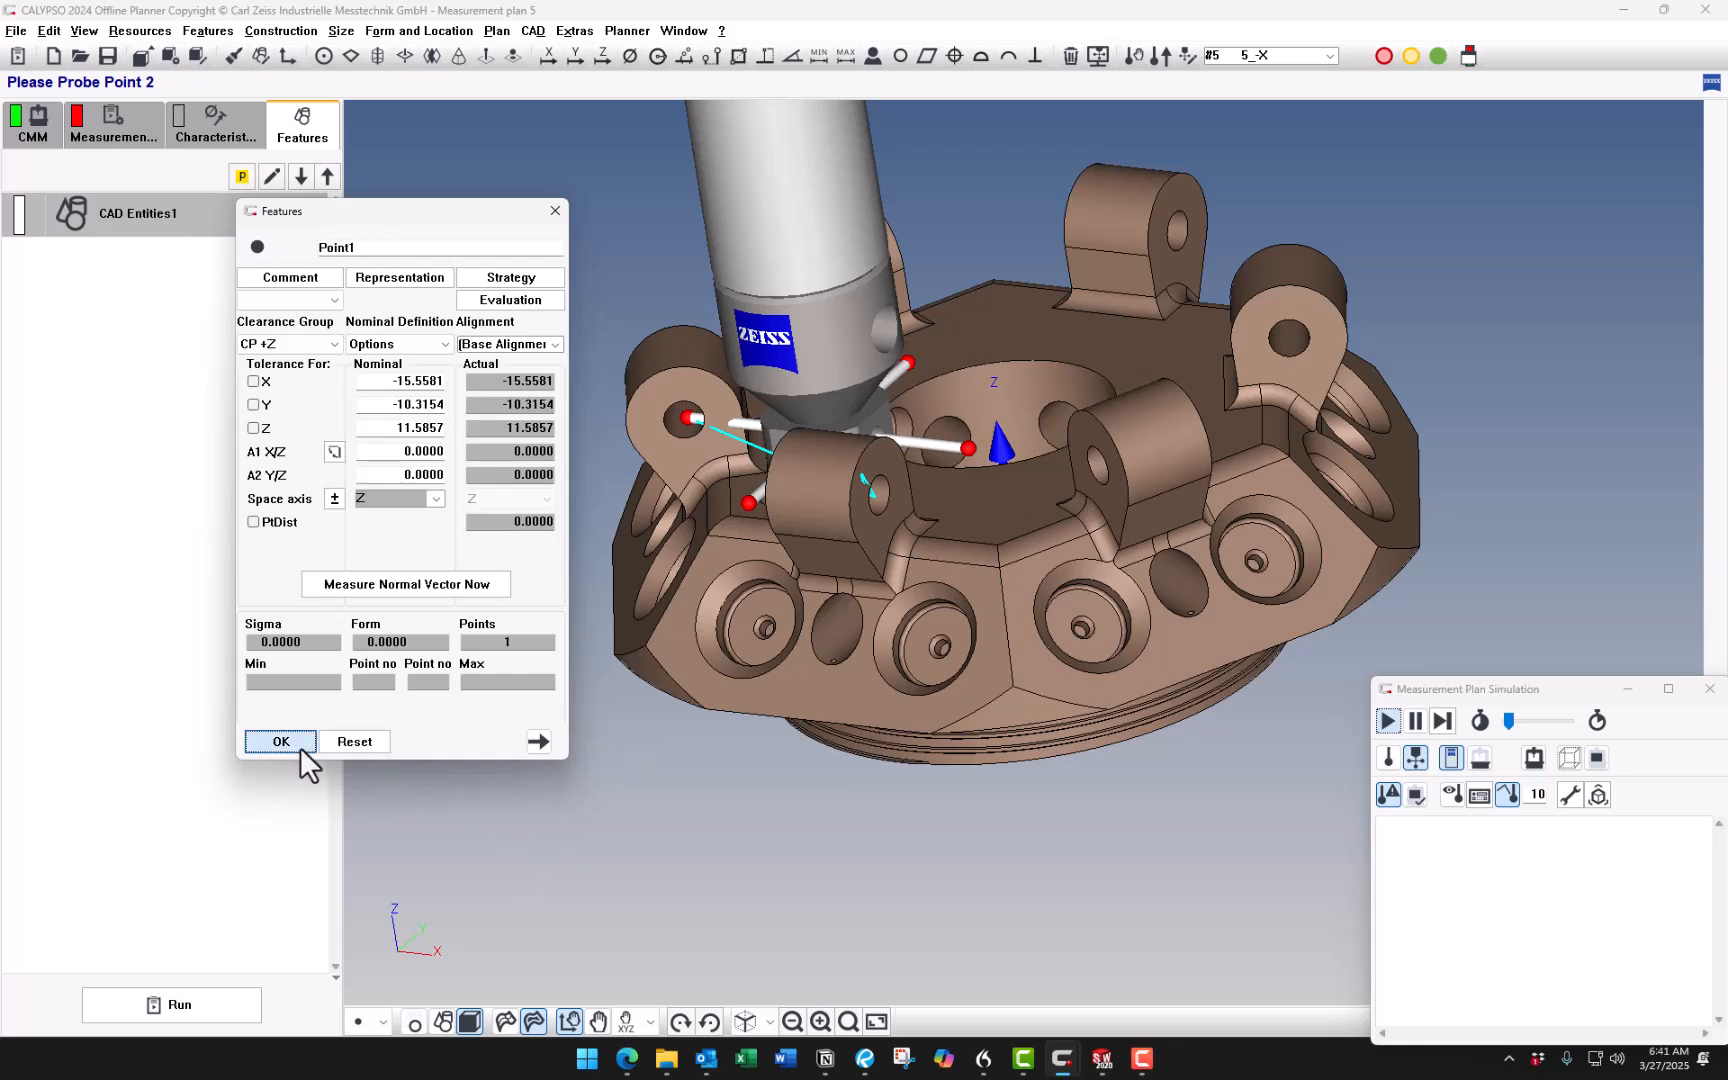
click(281, 741)
Extract the bores of all six lugs from the CAD model as cylinder features.
click(382, 1021)
click(405, 968)
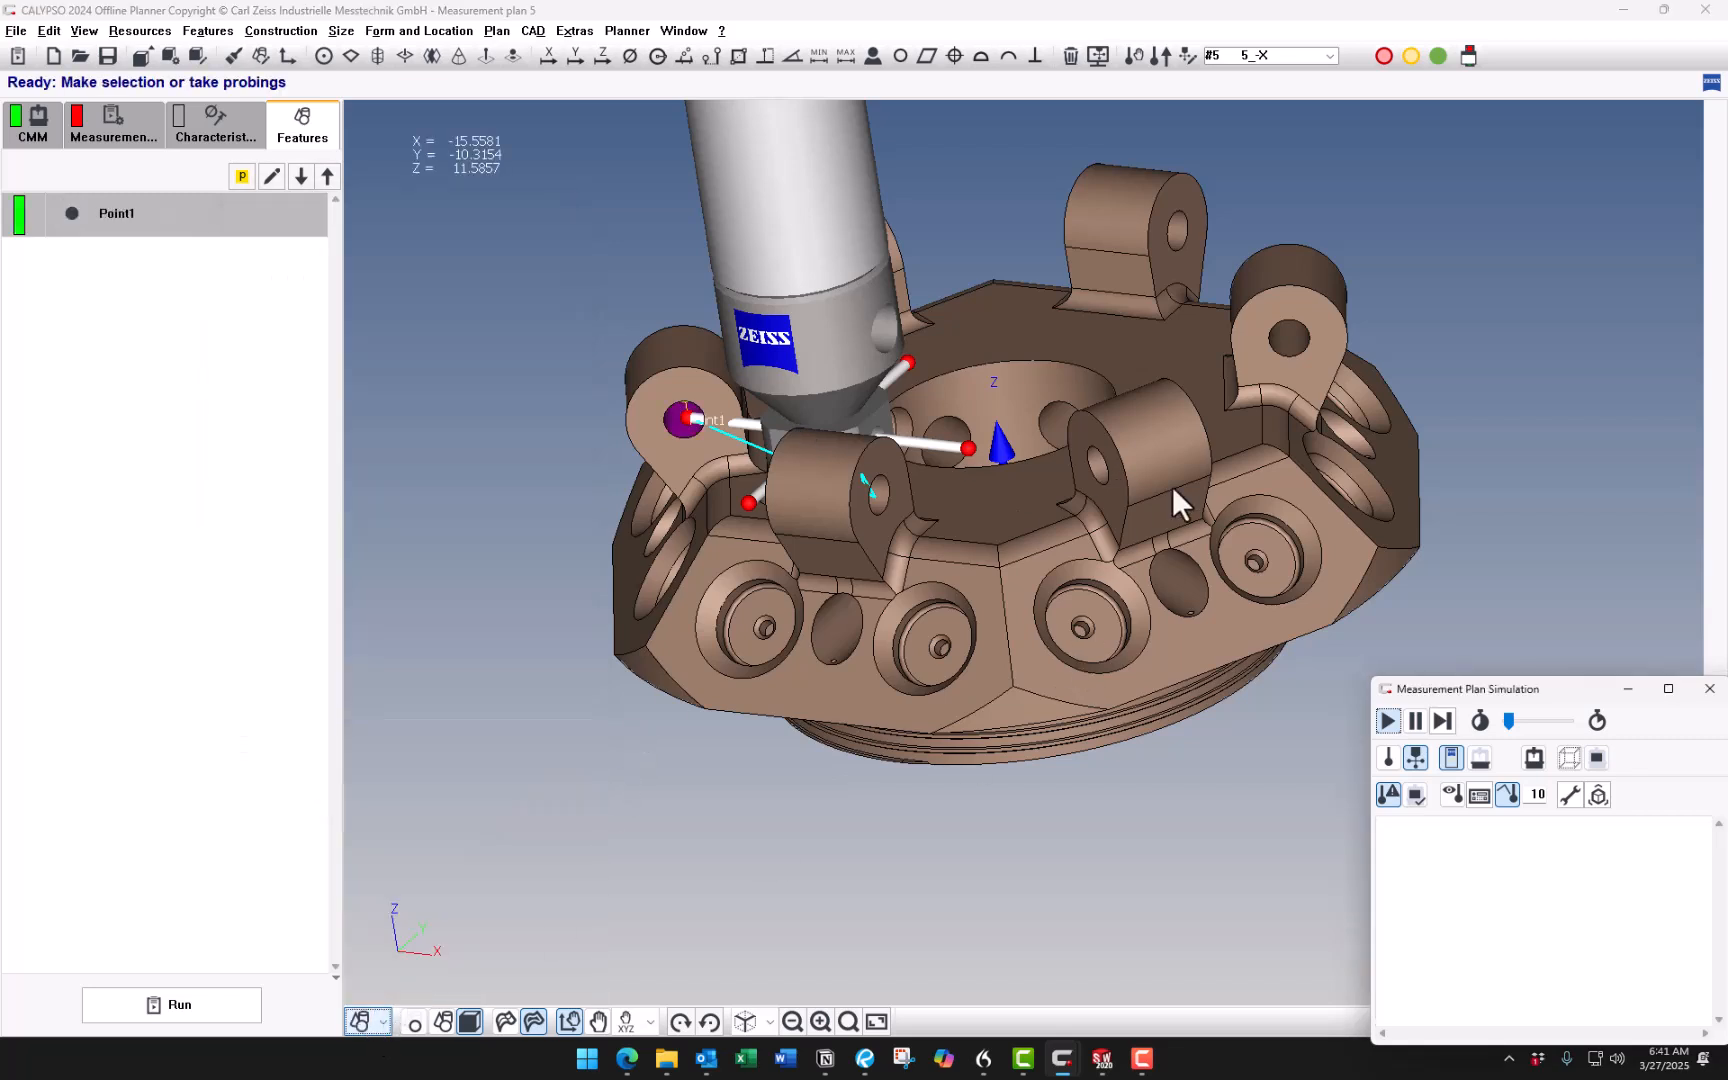
click(1289, 344)
click(1098, 466)
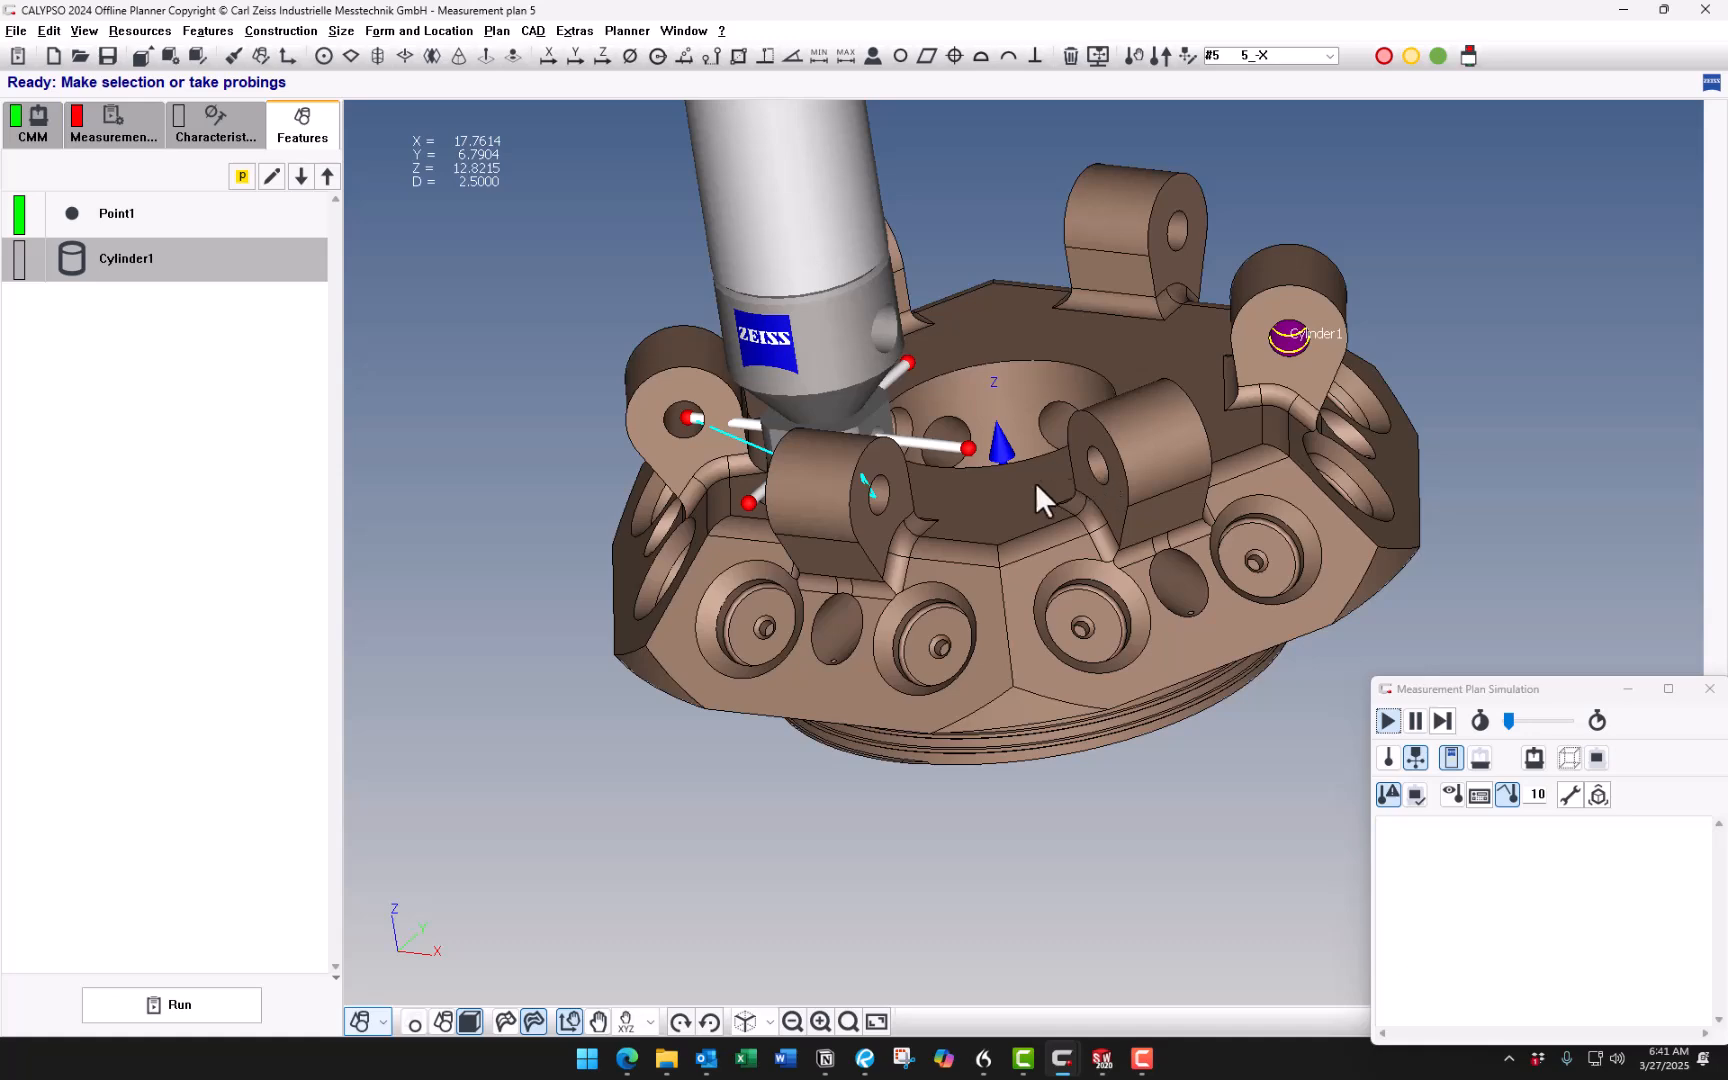
click(880, 497)
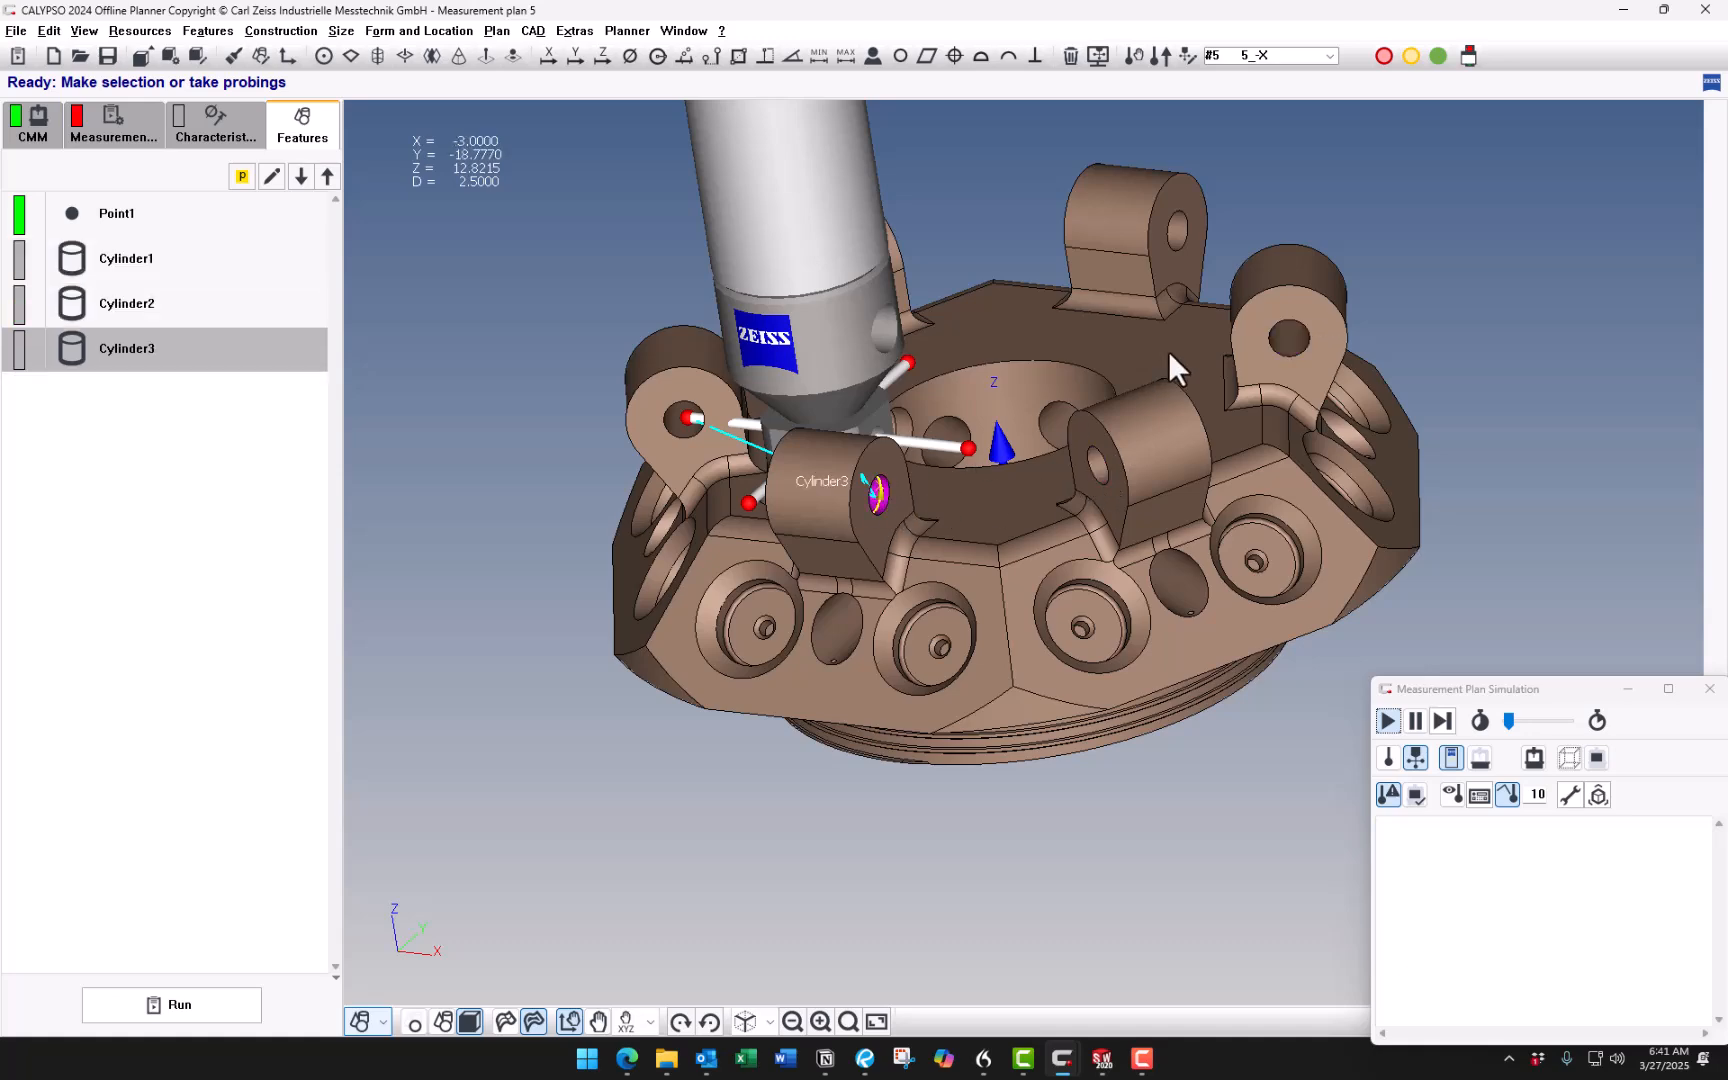
click(1179, 235)
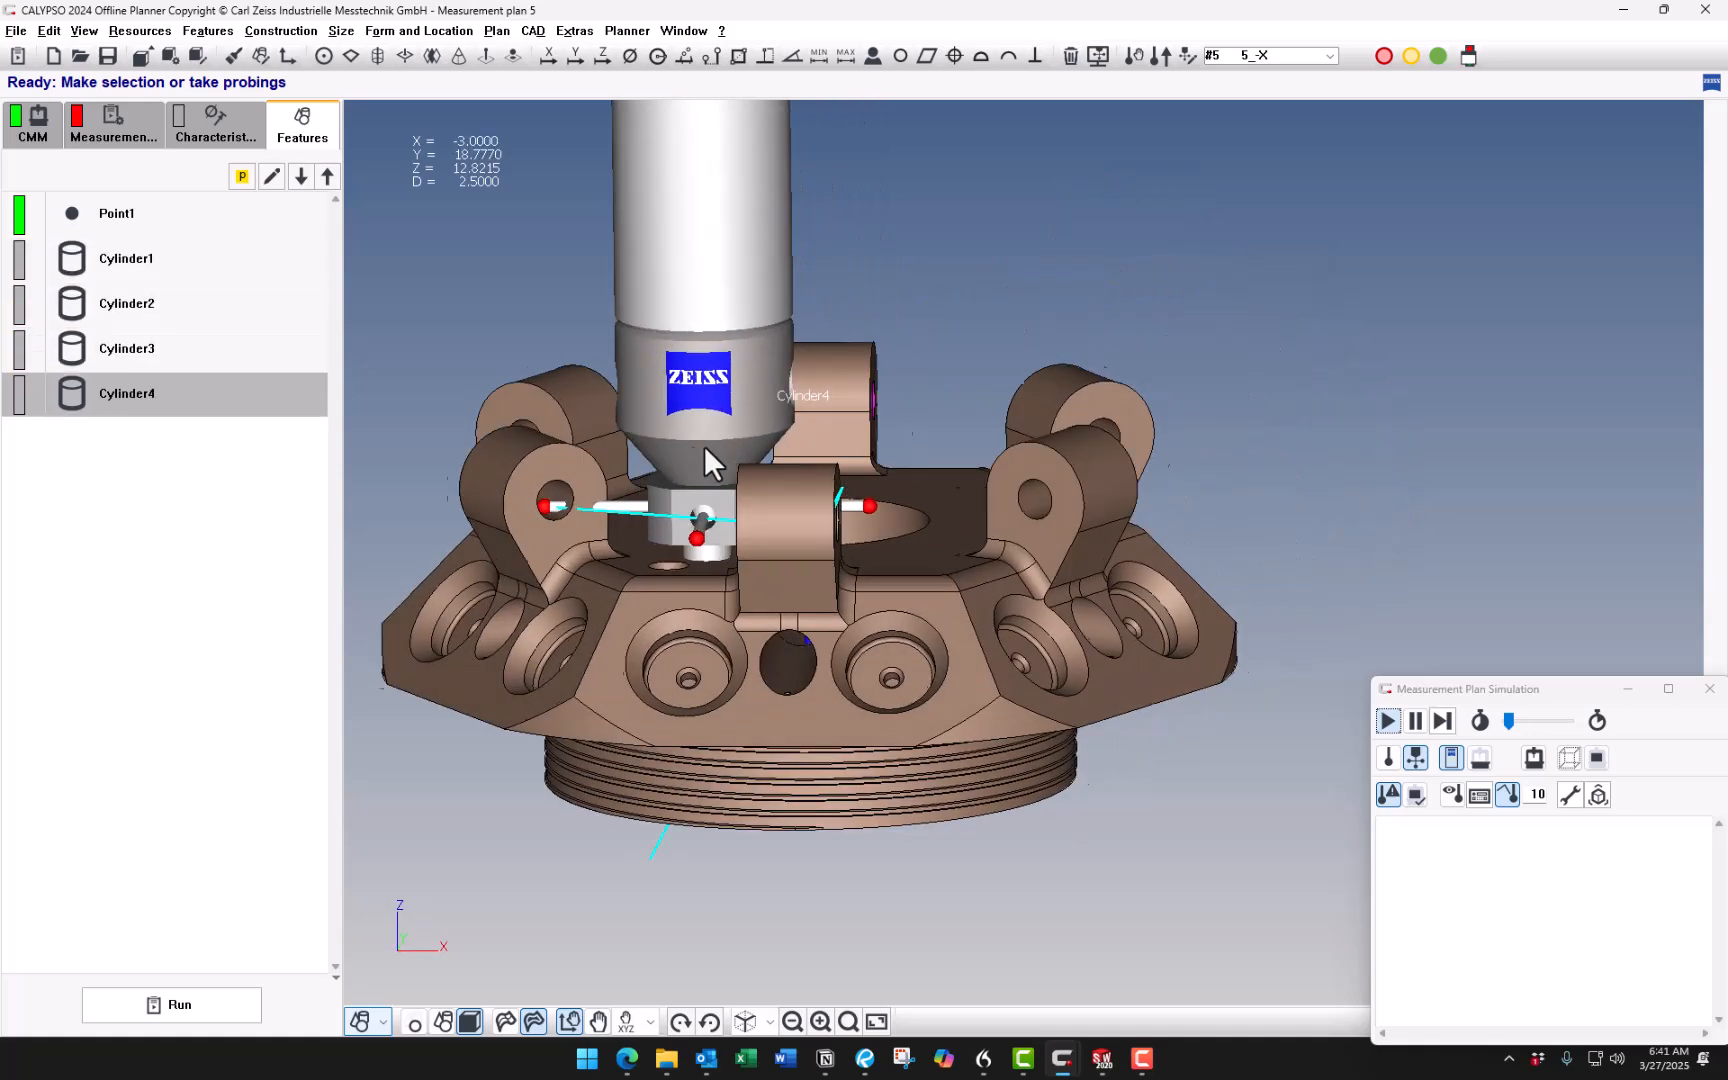
click(531, 473)
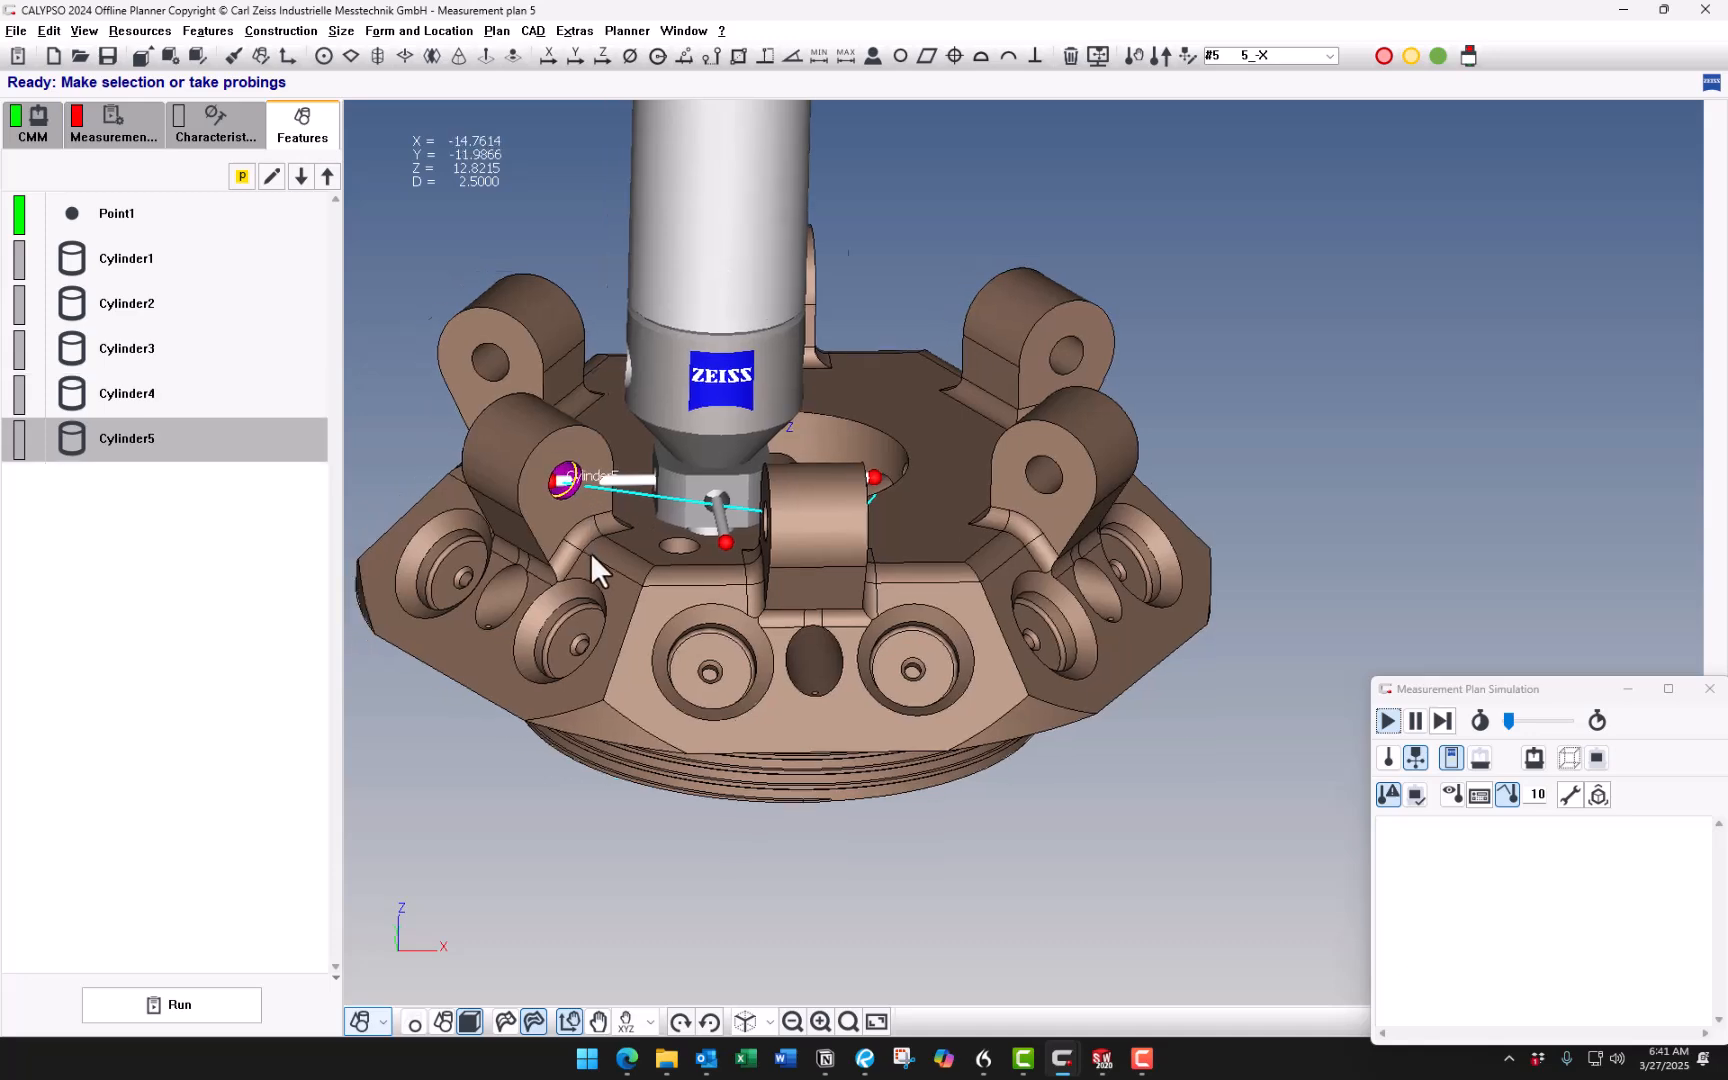
click(791, 398)
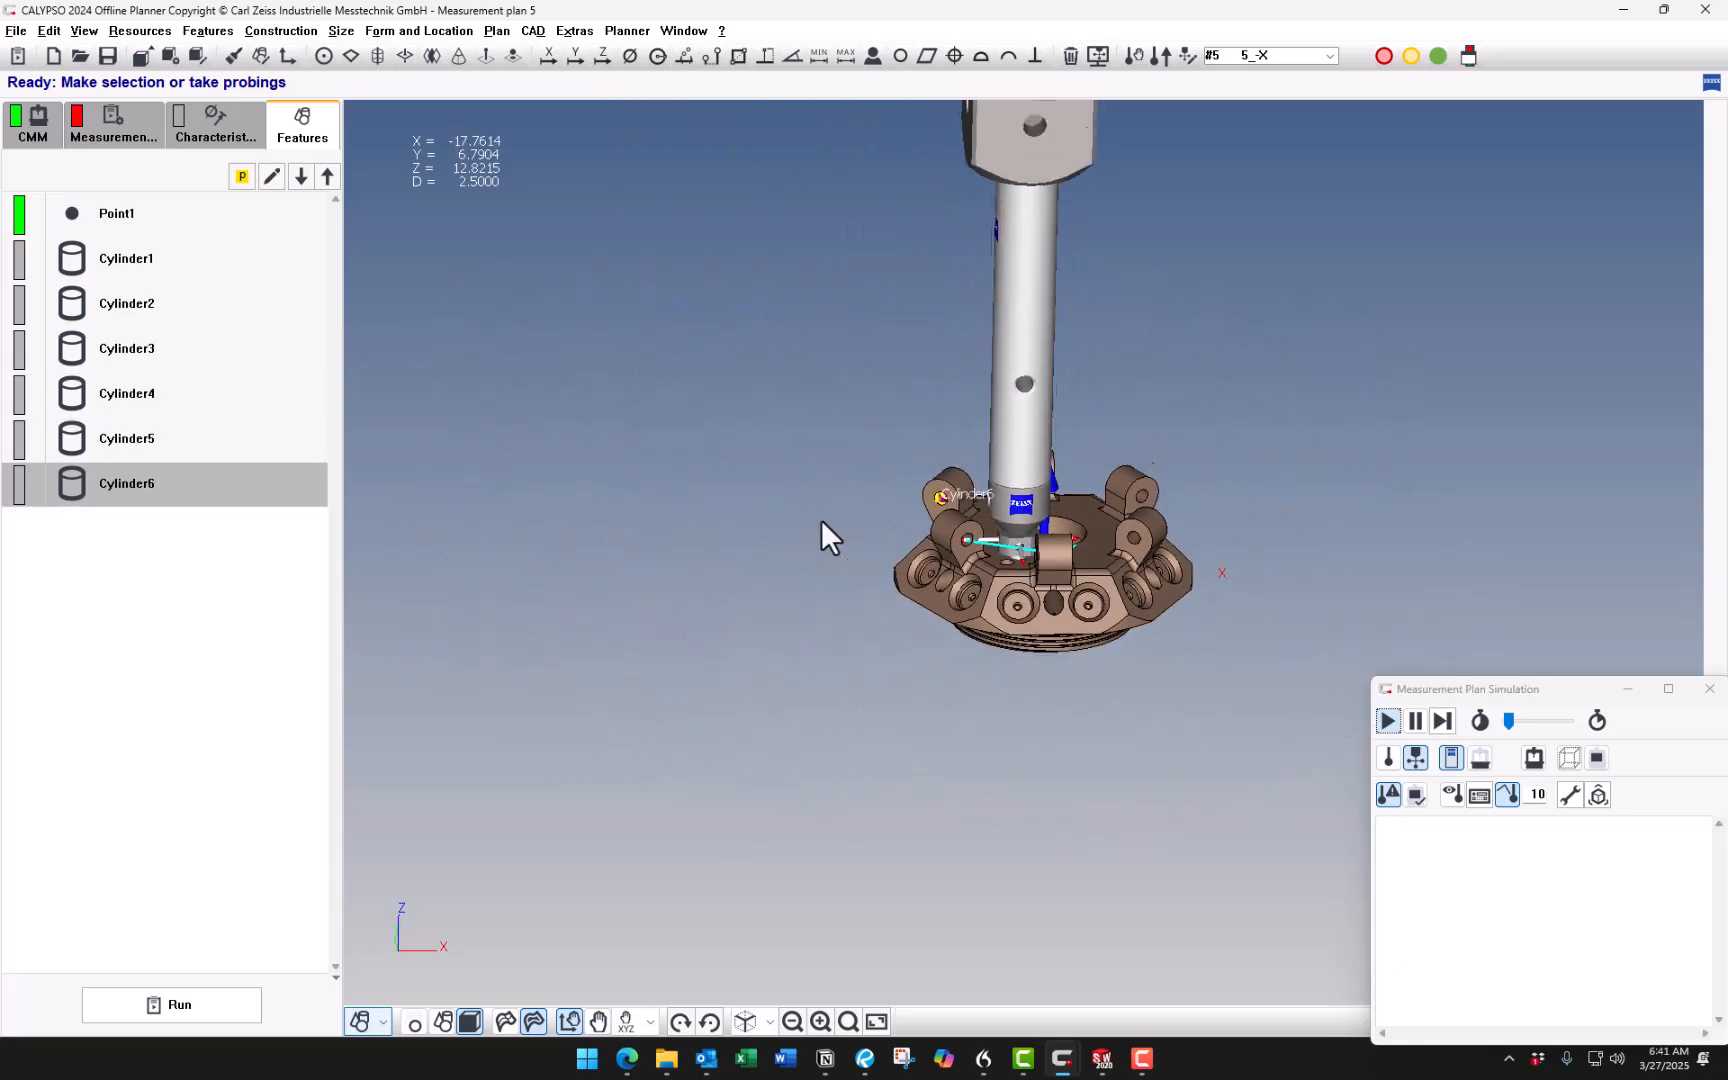
Delete all six extracted lug bore cylinders from the feature list, keeping only the probed point.
middle_drag(751, 572, 703, 521)
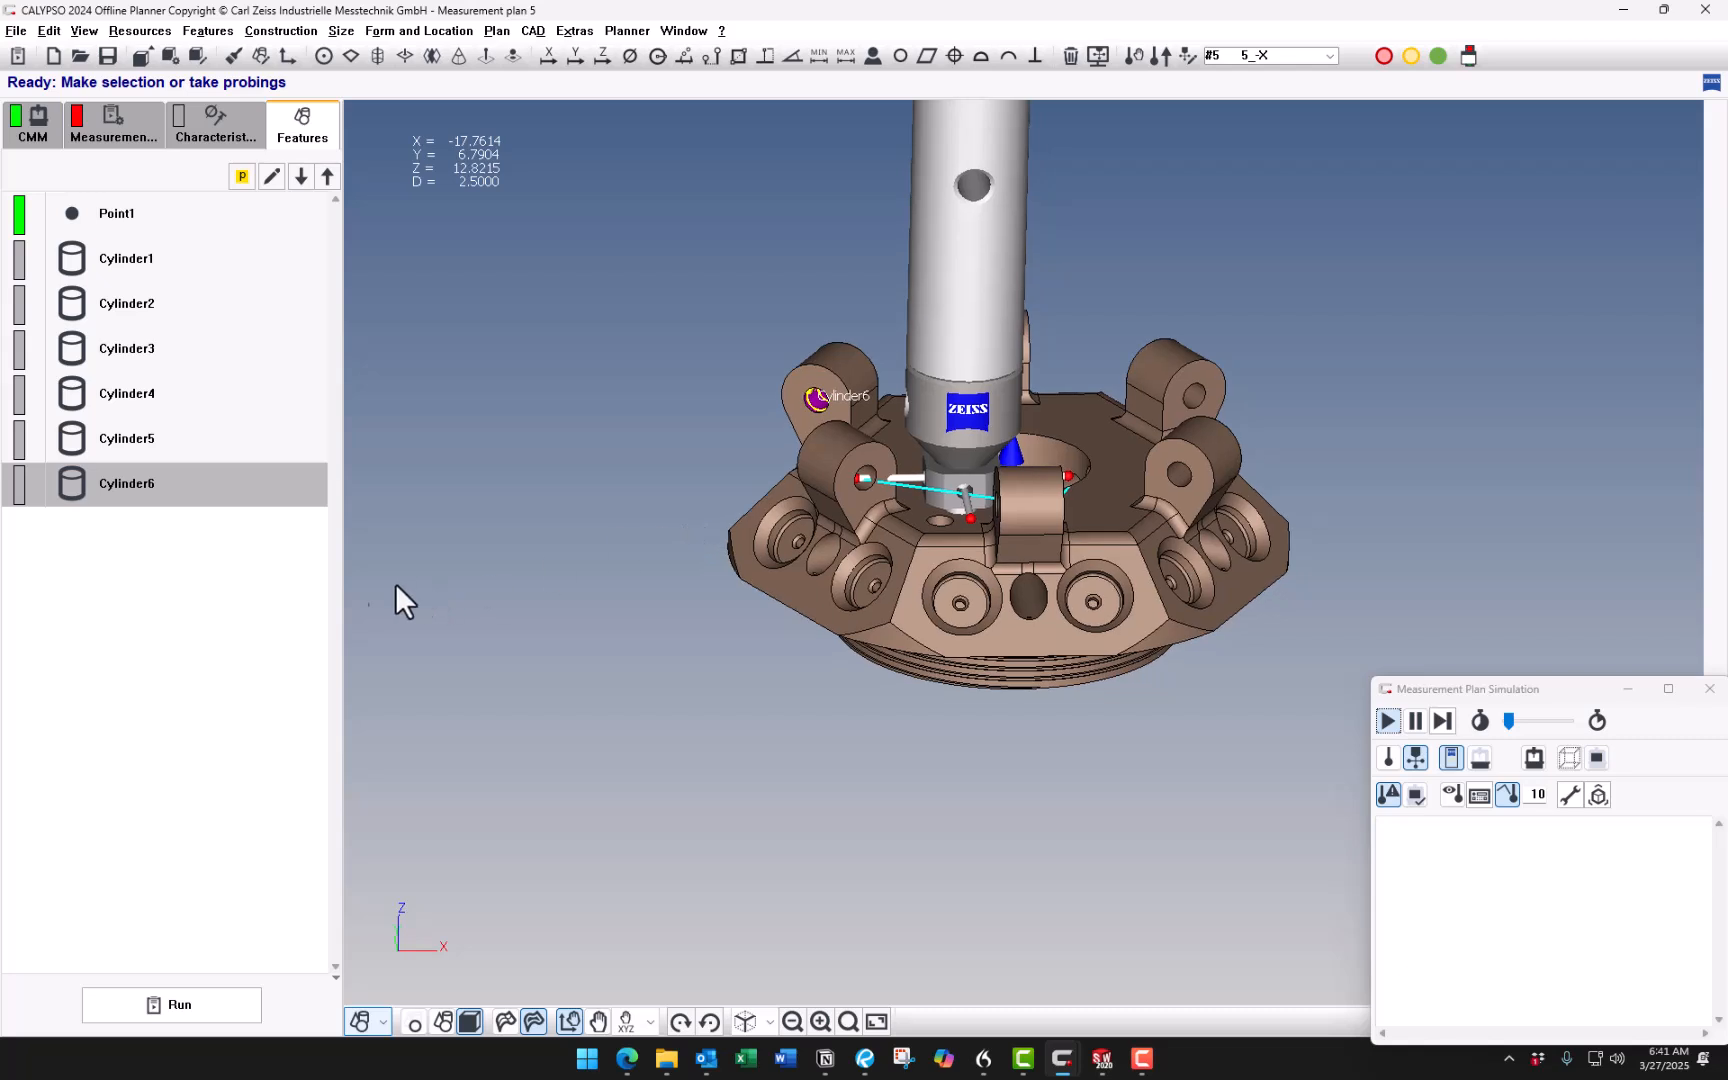
click(274, 582)
click(204, 494)
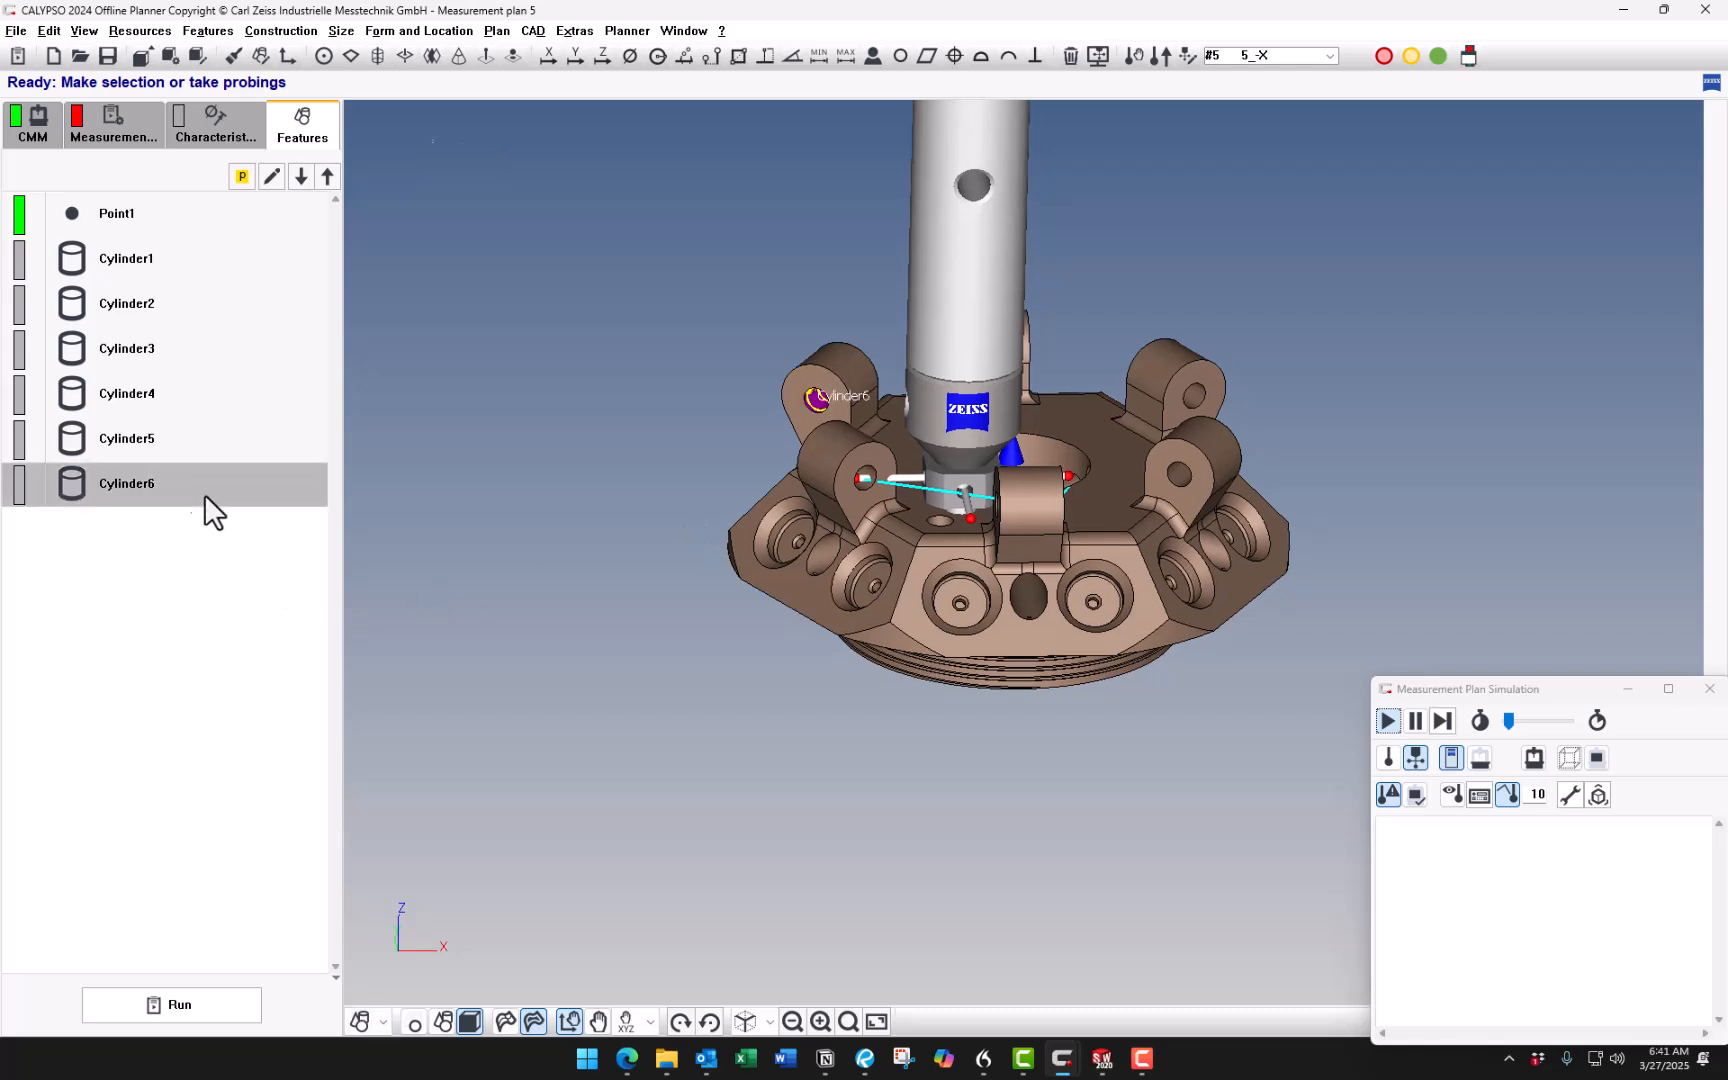
shift+click(188, 266)
key(Delete)
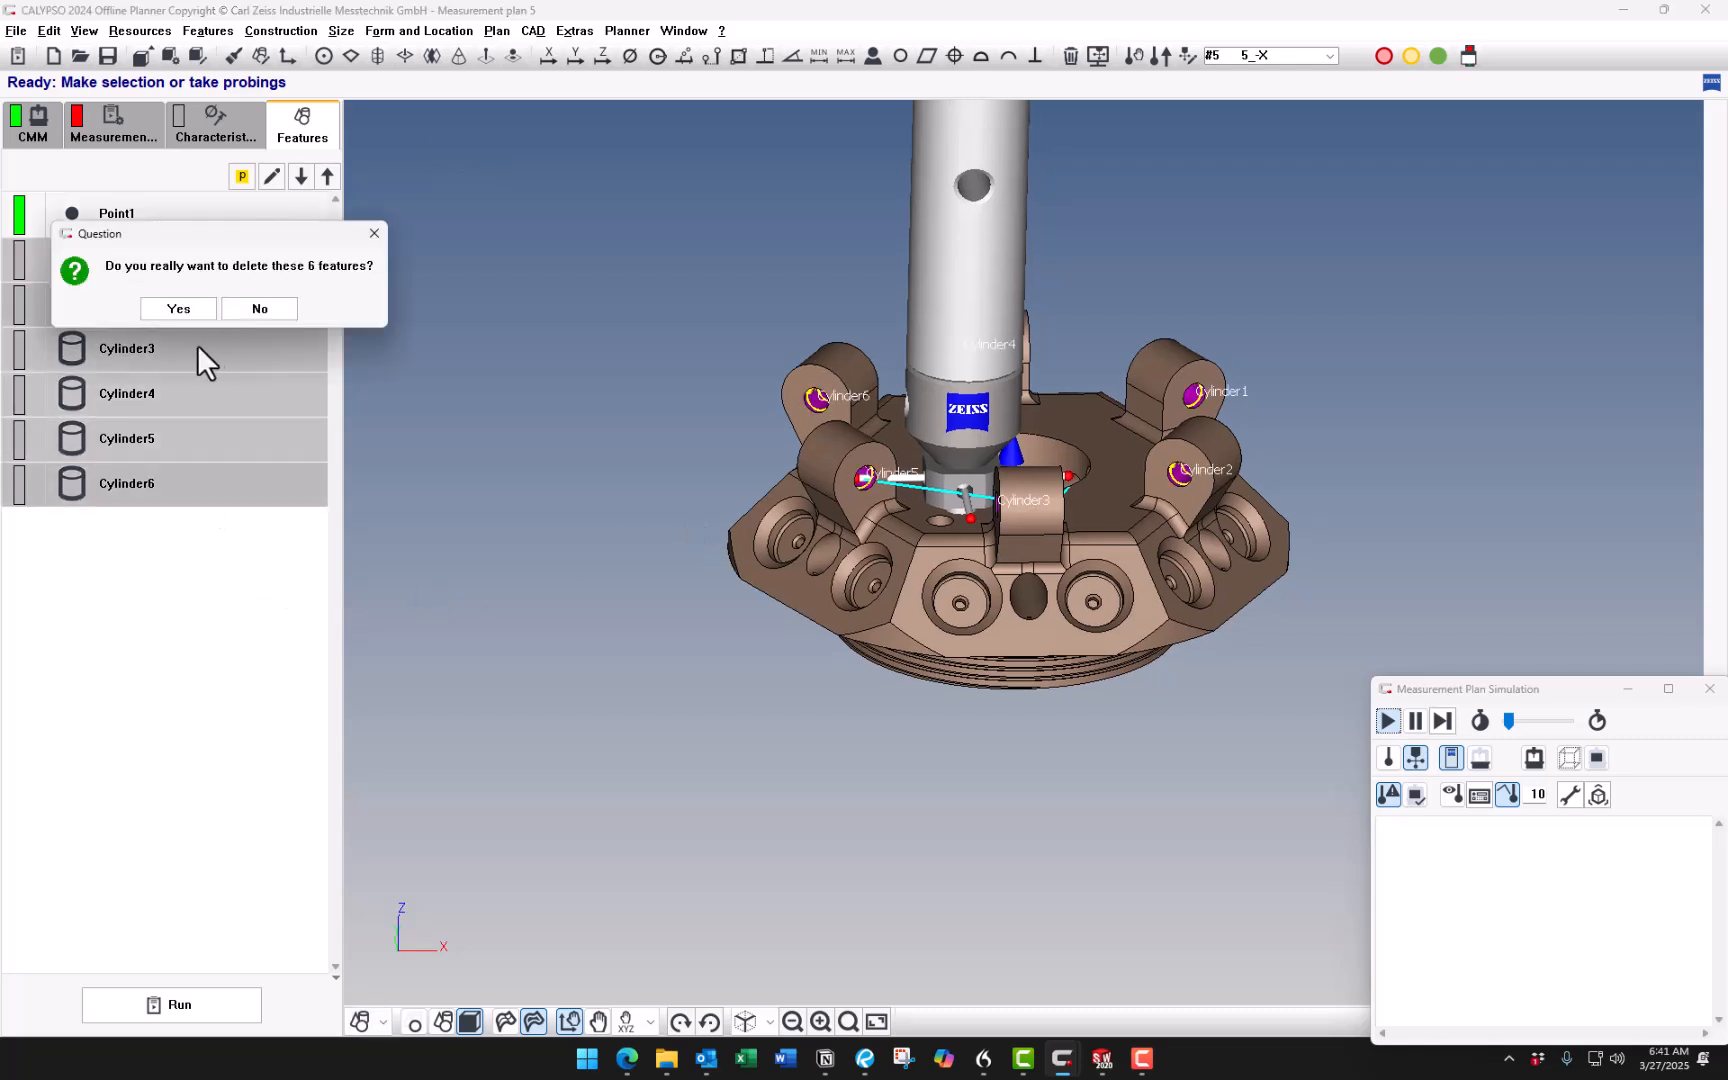
click(200, 312)
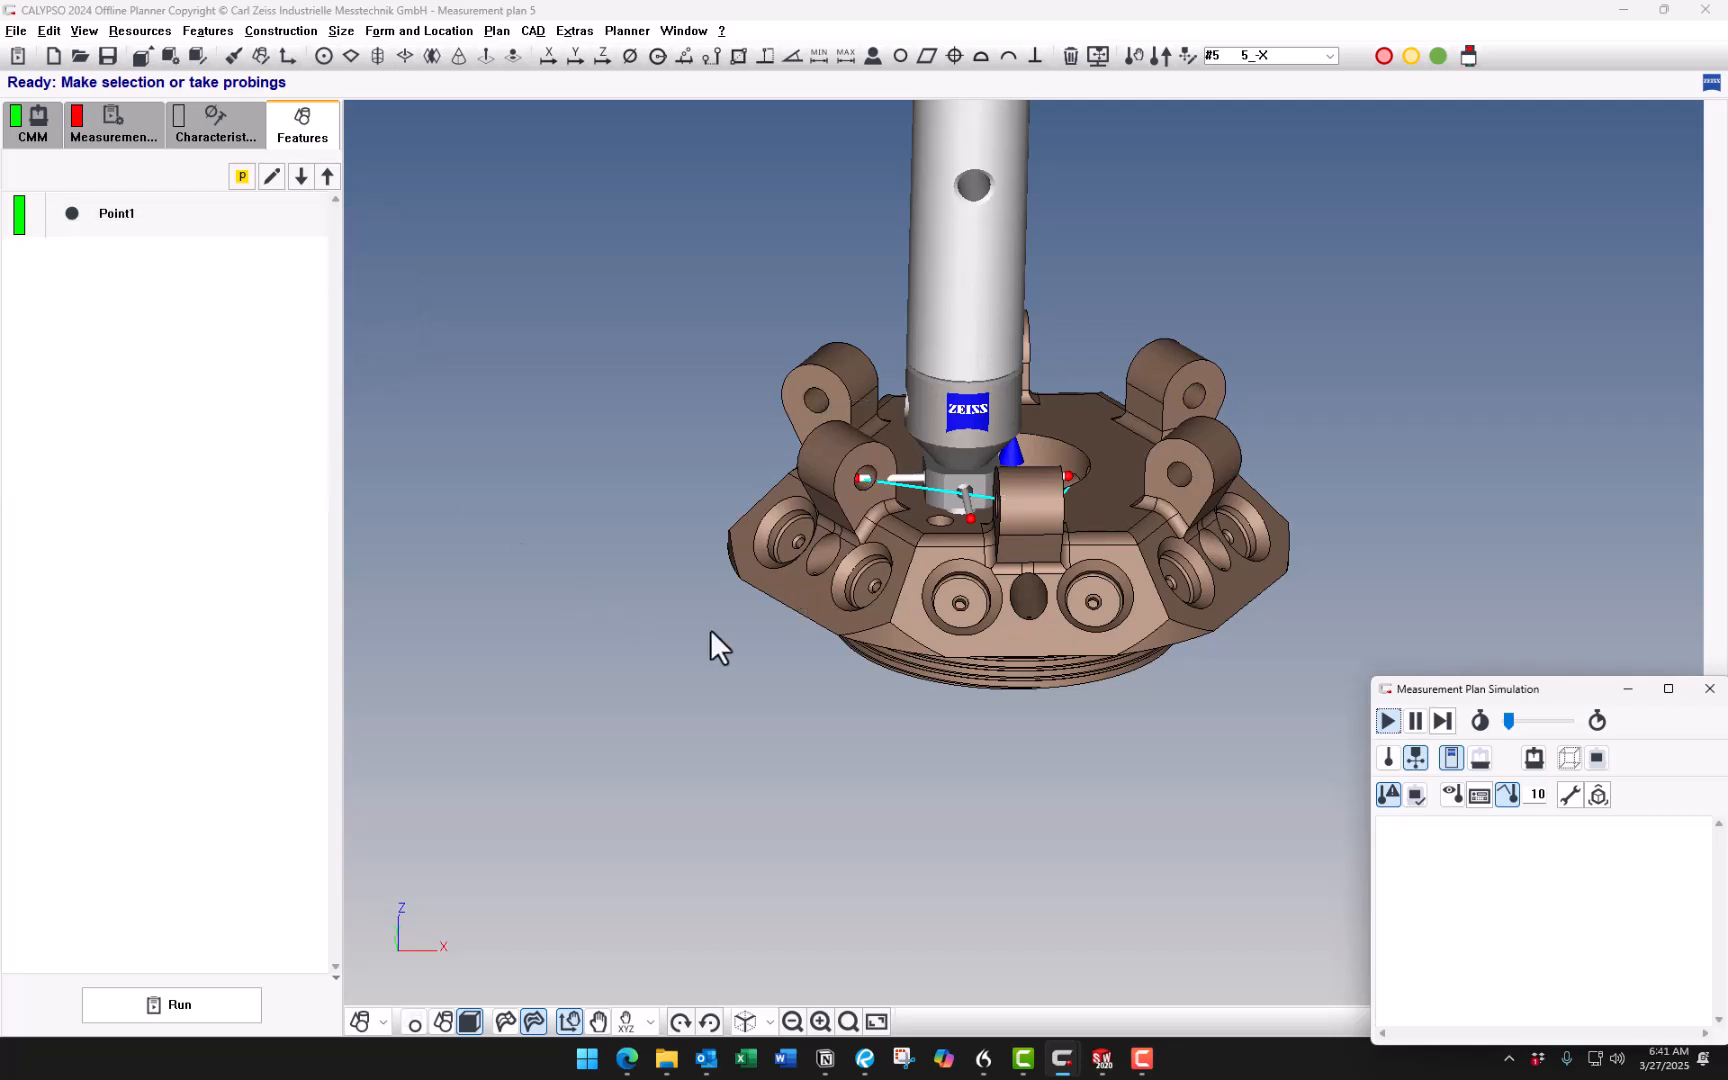
Pick up the 2040-1_Z60 stylus system in place of the star probe.
scroll(710, 629, down, 3)
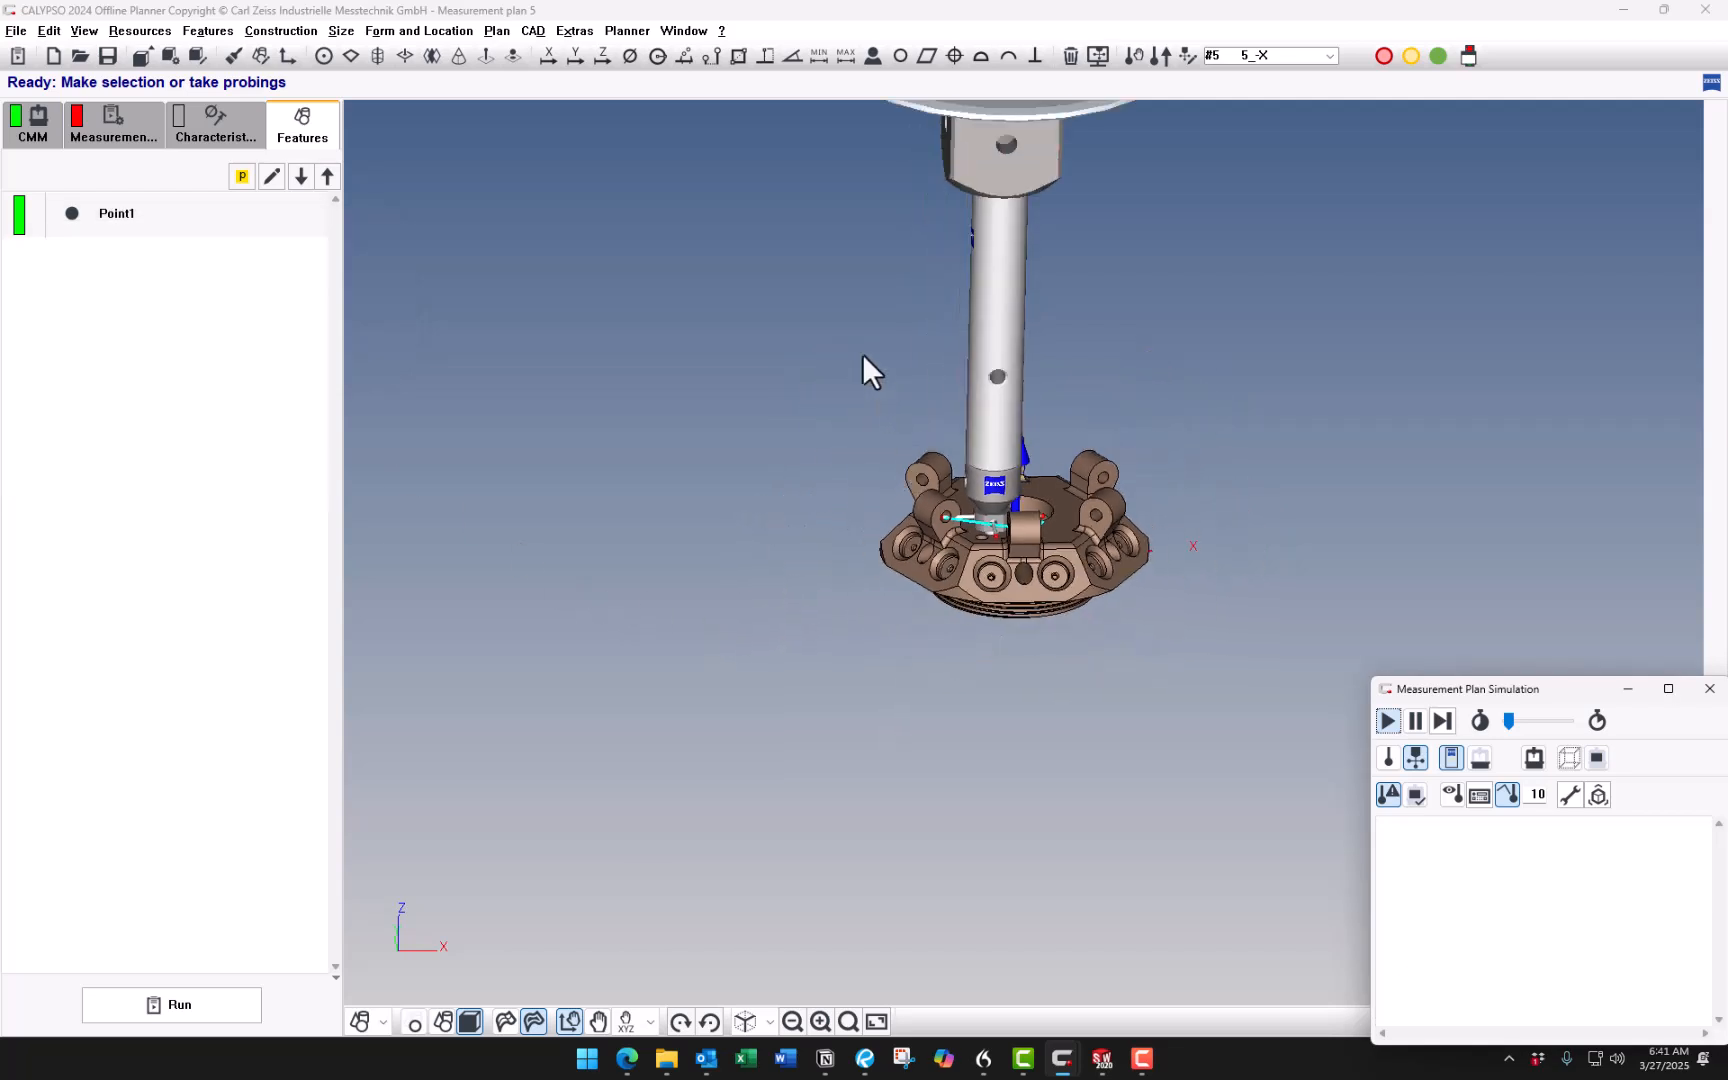
scroll(720, 420, up, 5)
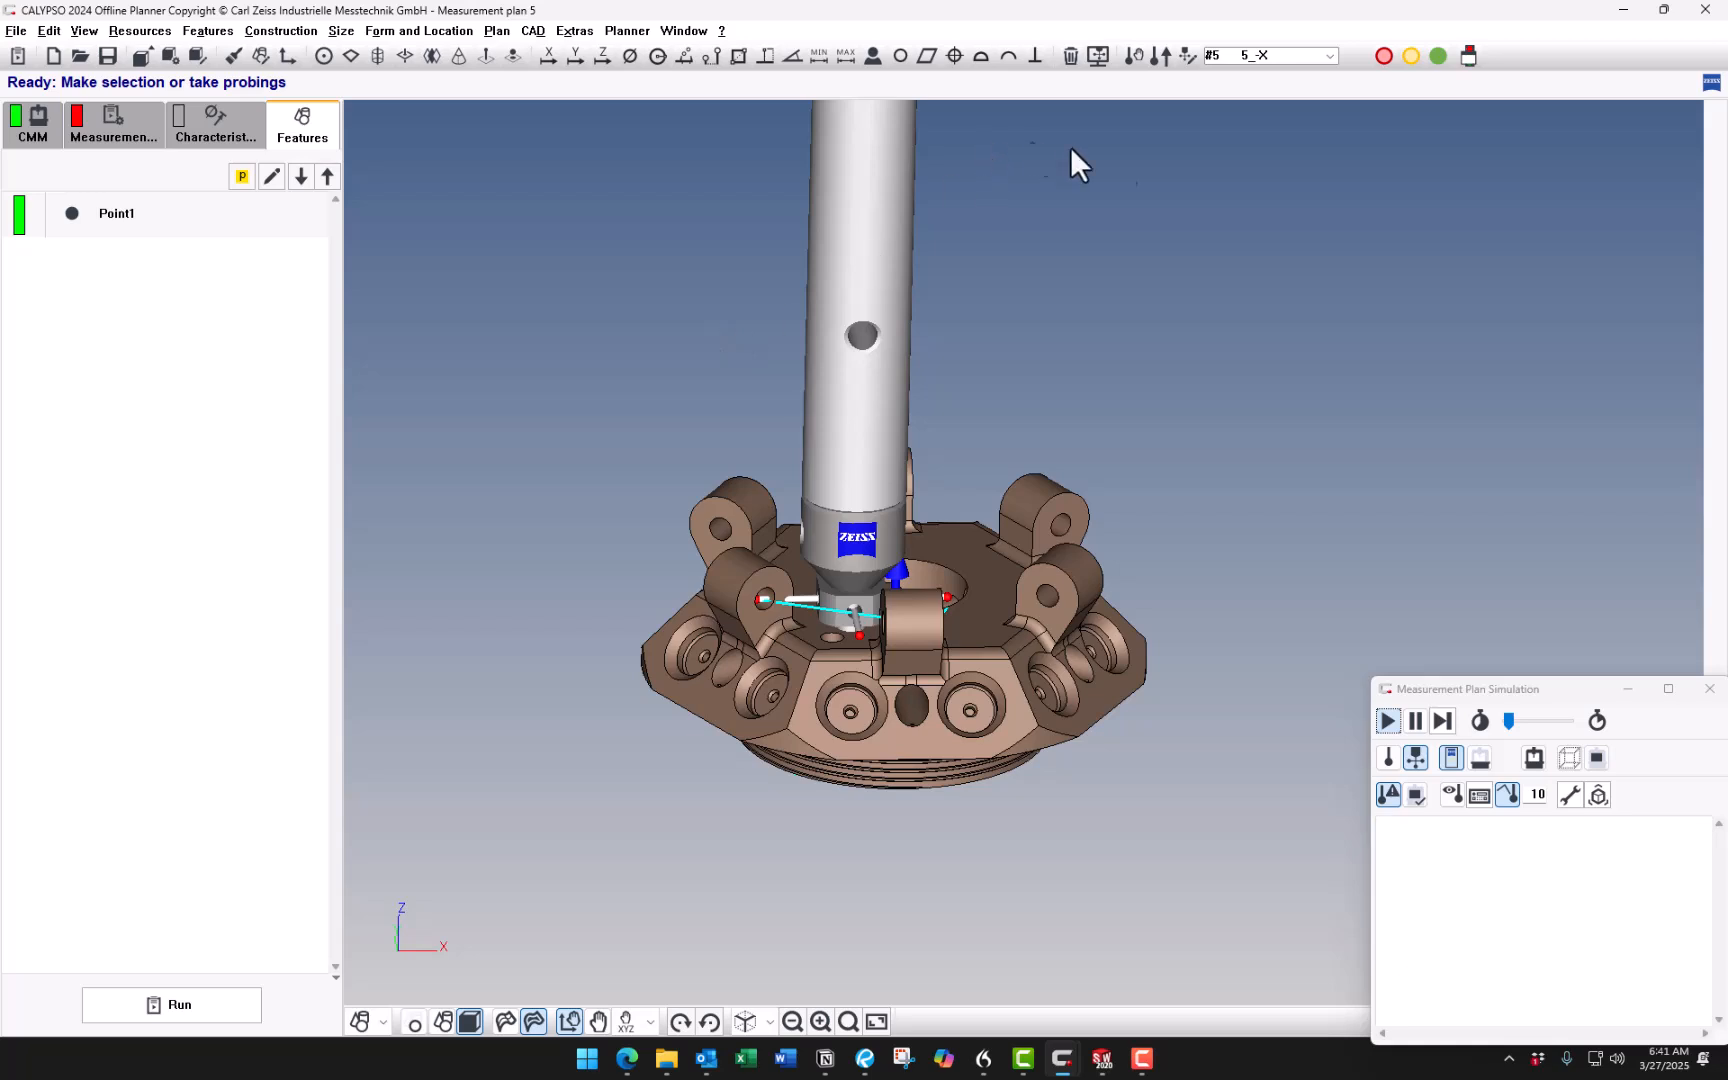
click(1131, 58)
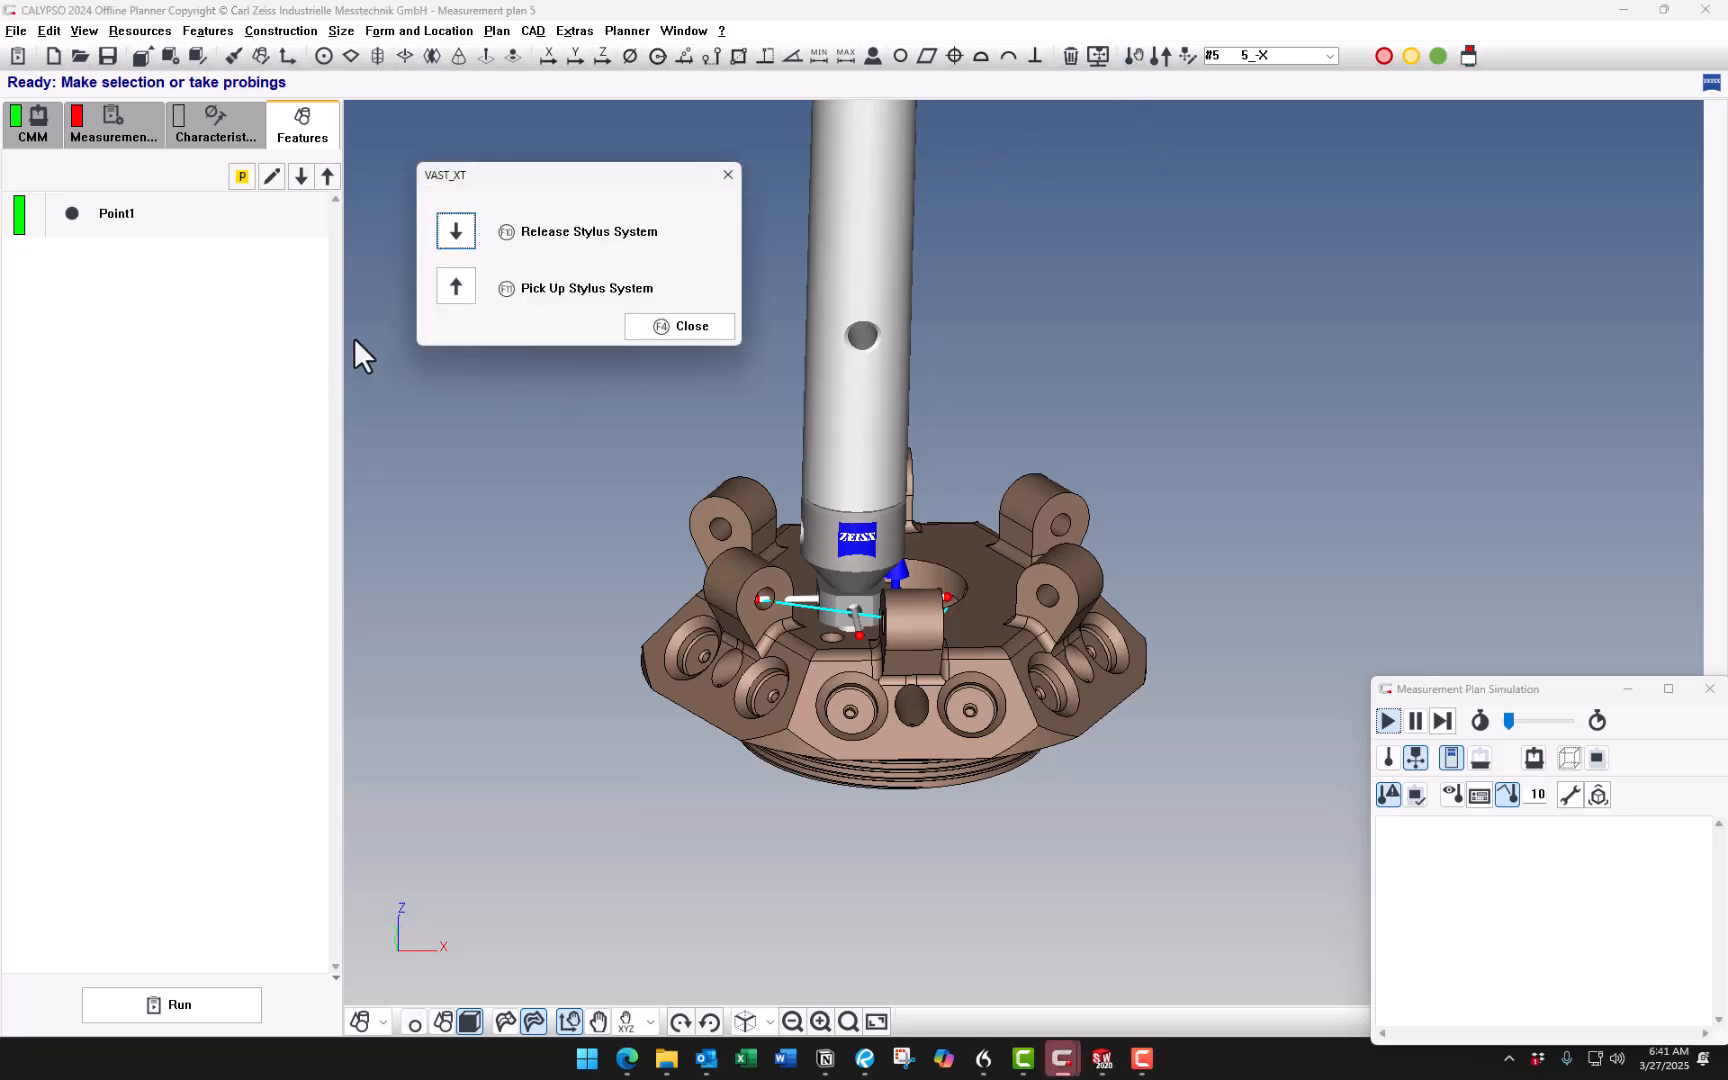
click(456, 288)
click(420, 308)
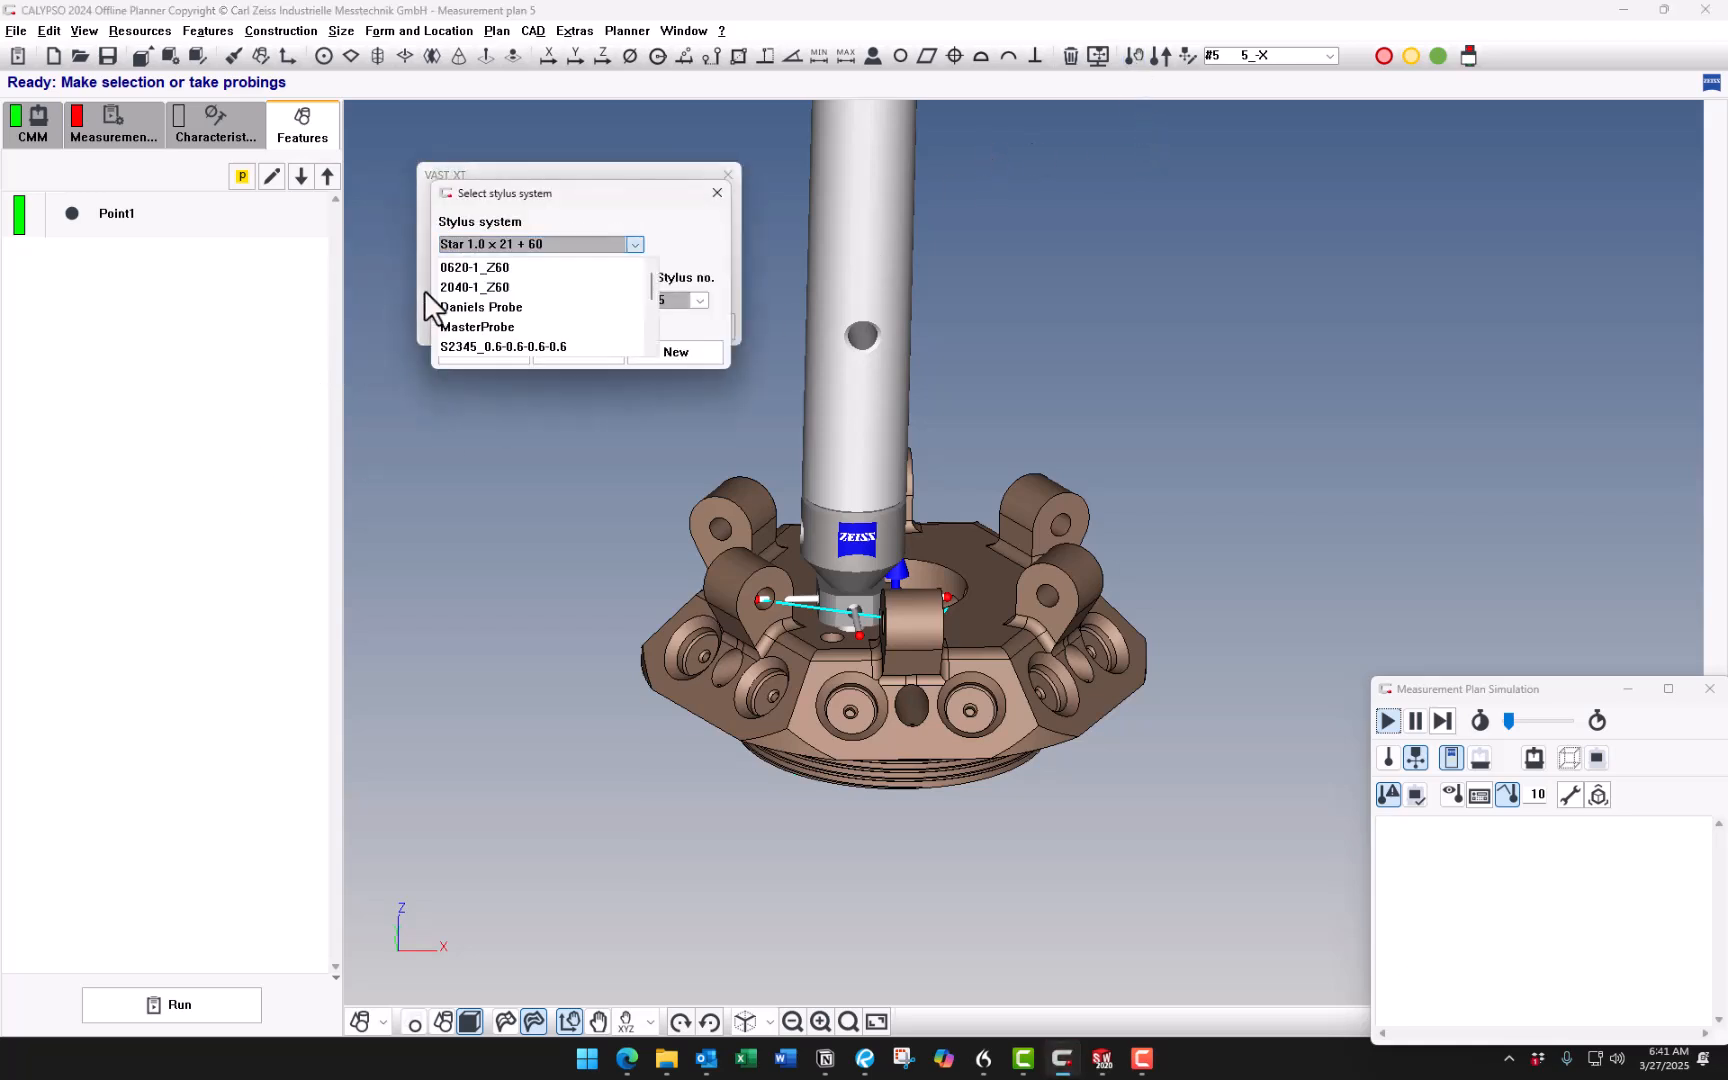
click(568, 288)
click(508, 352)
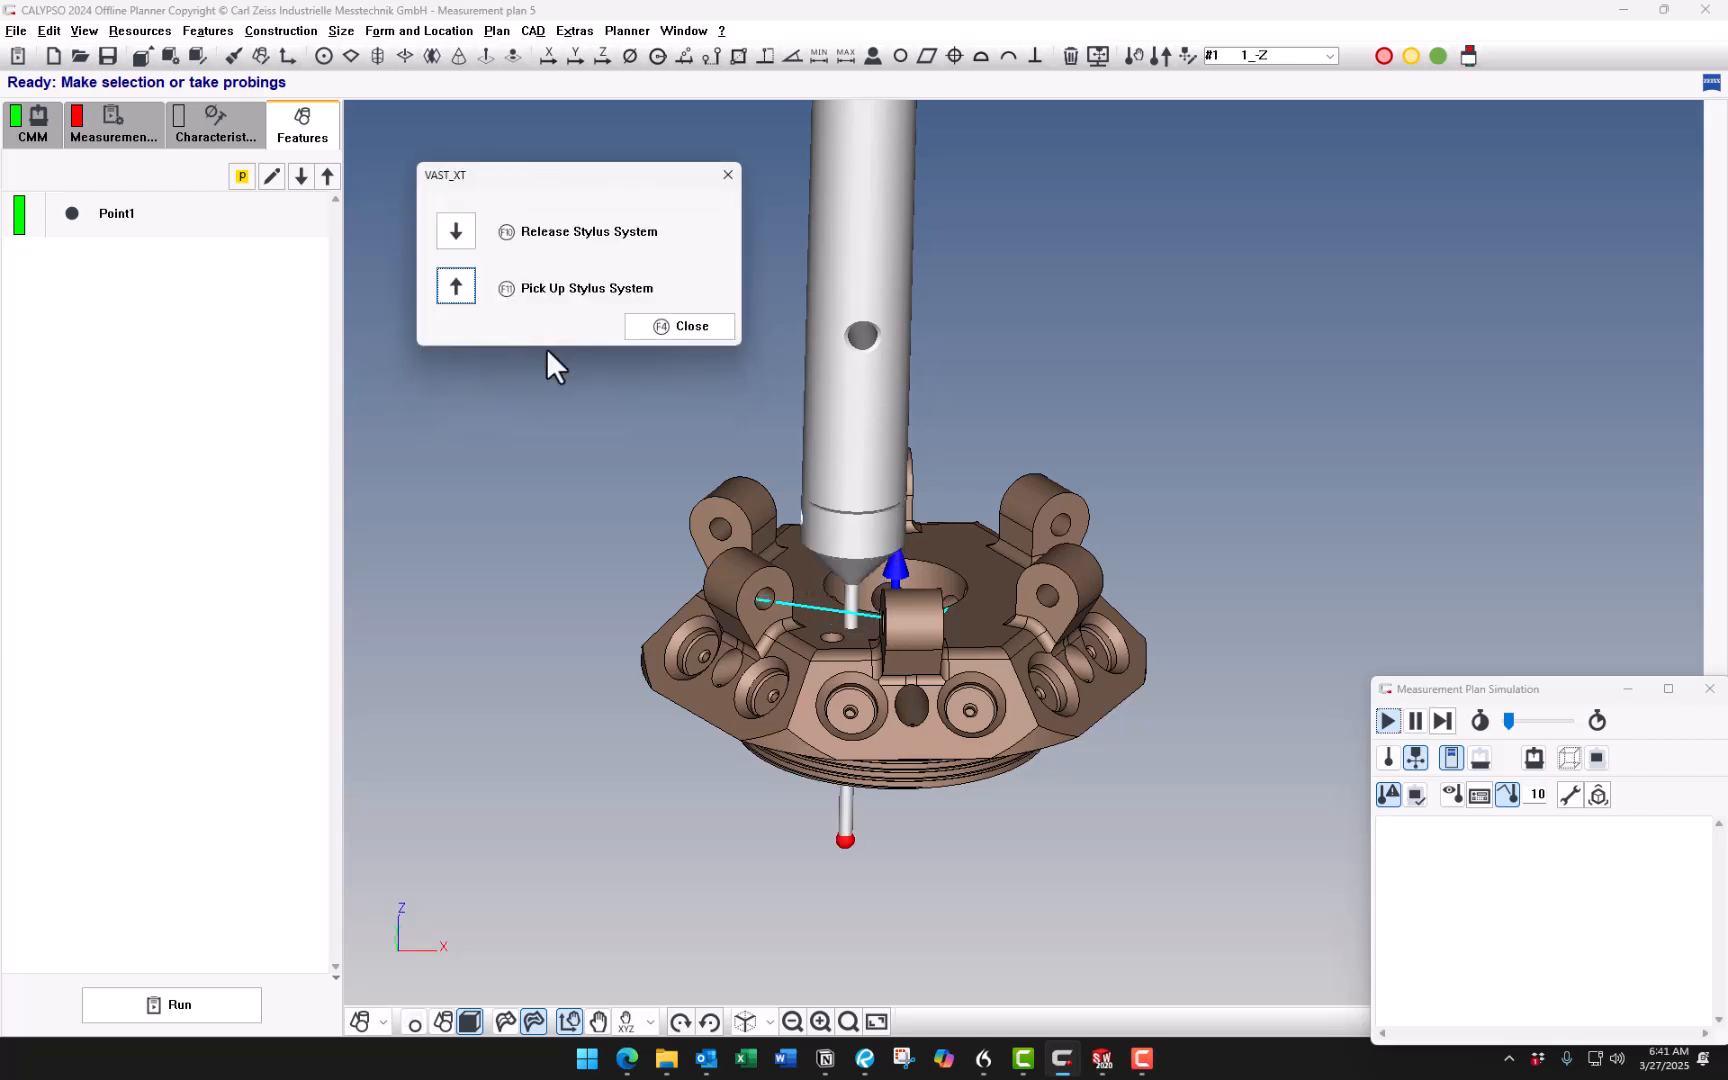
click(692, 326)
Pick up the Z1X20+60 stylus system with stylus 1_-Z.
scroll(749, 637, up, 5)
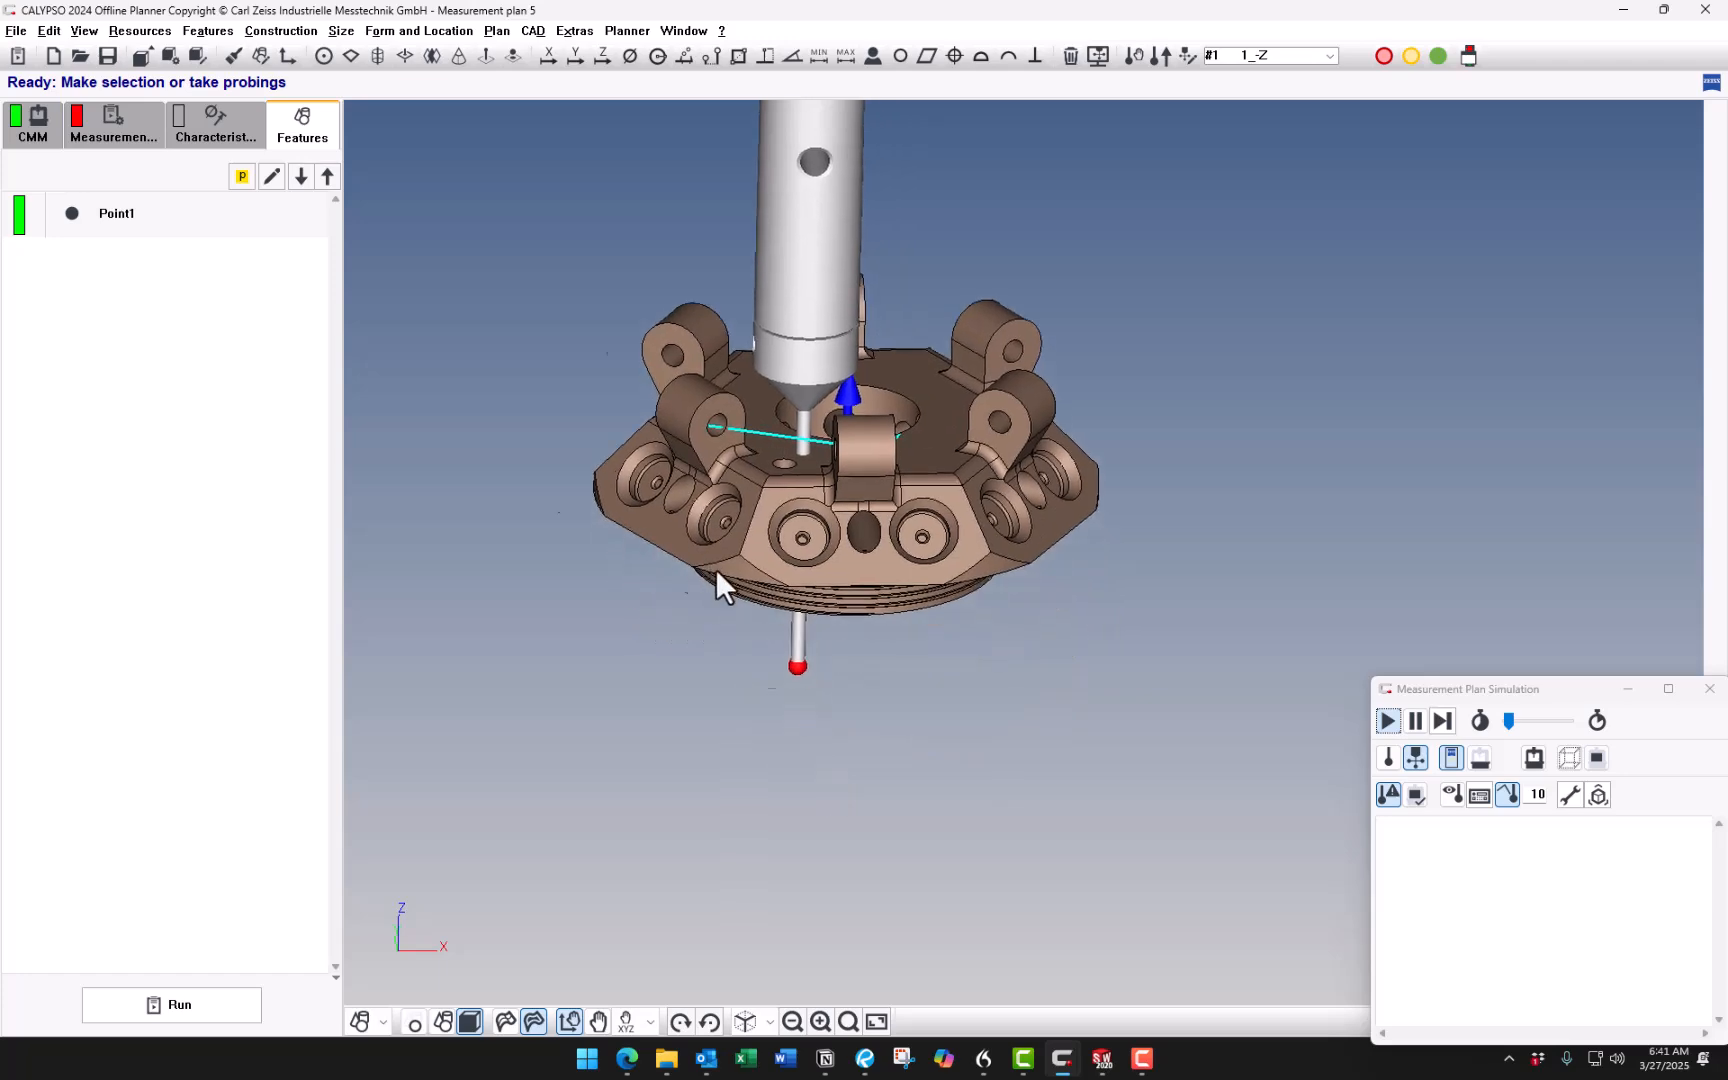
middle_drag(895, 375, 1060, 481)
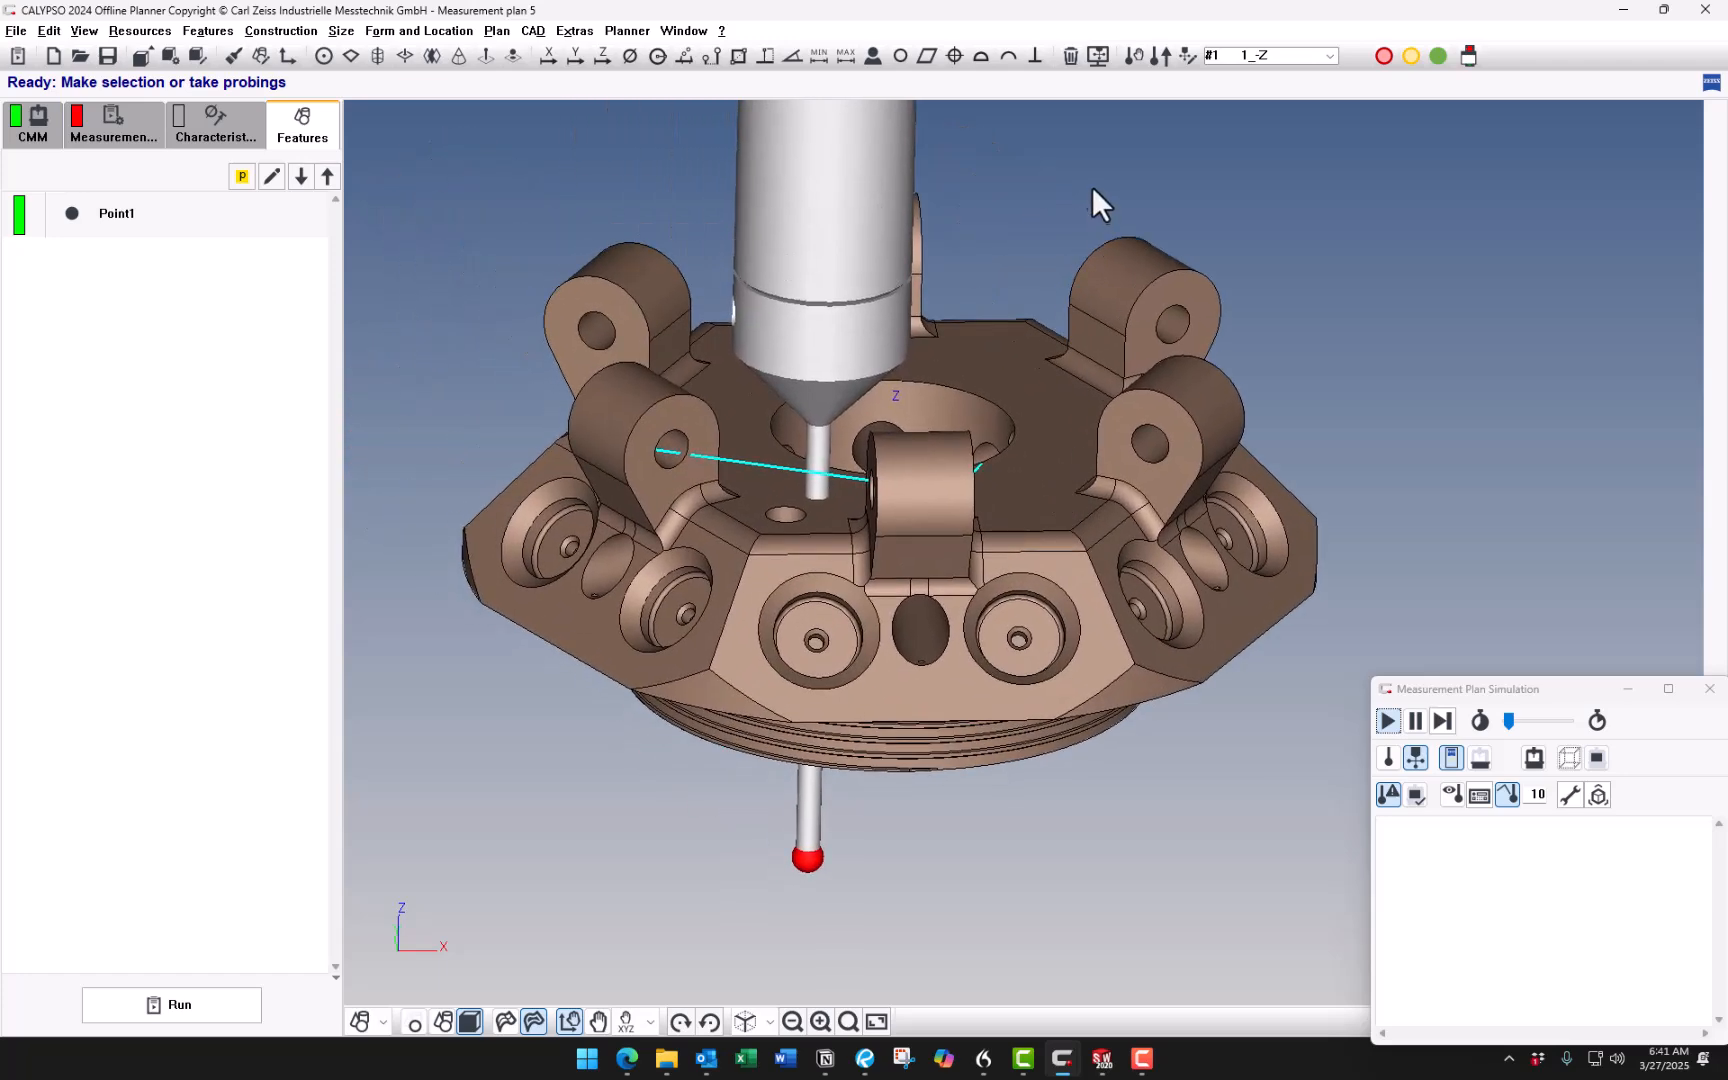
click(1128, 59)
click(454, 290)
click(441, 318)
click(634, 245)
scroll(540, 295, down, 5)
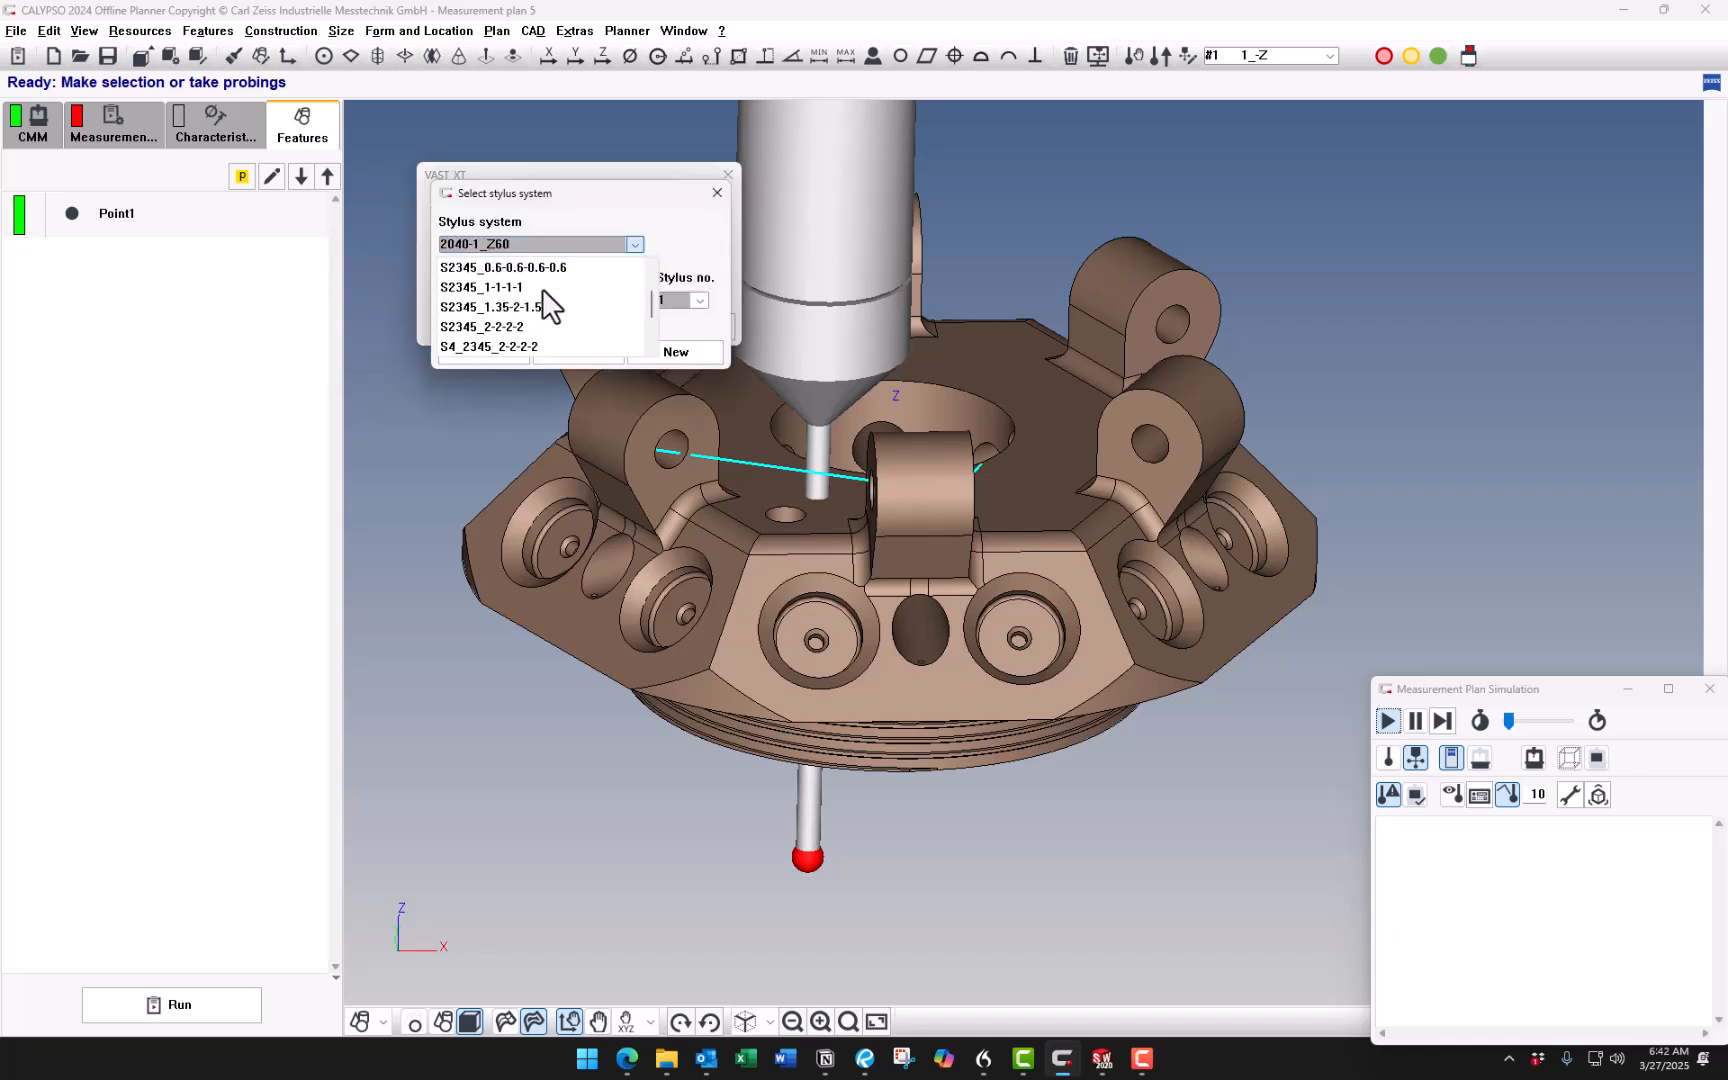
click(520, 326)
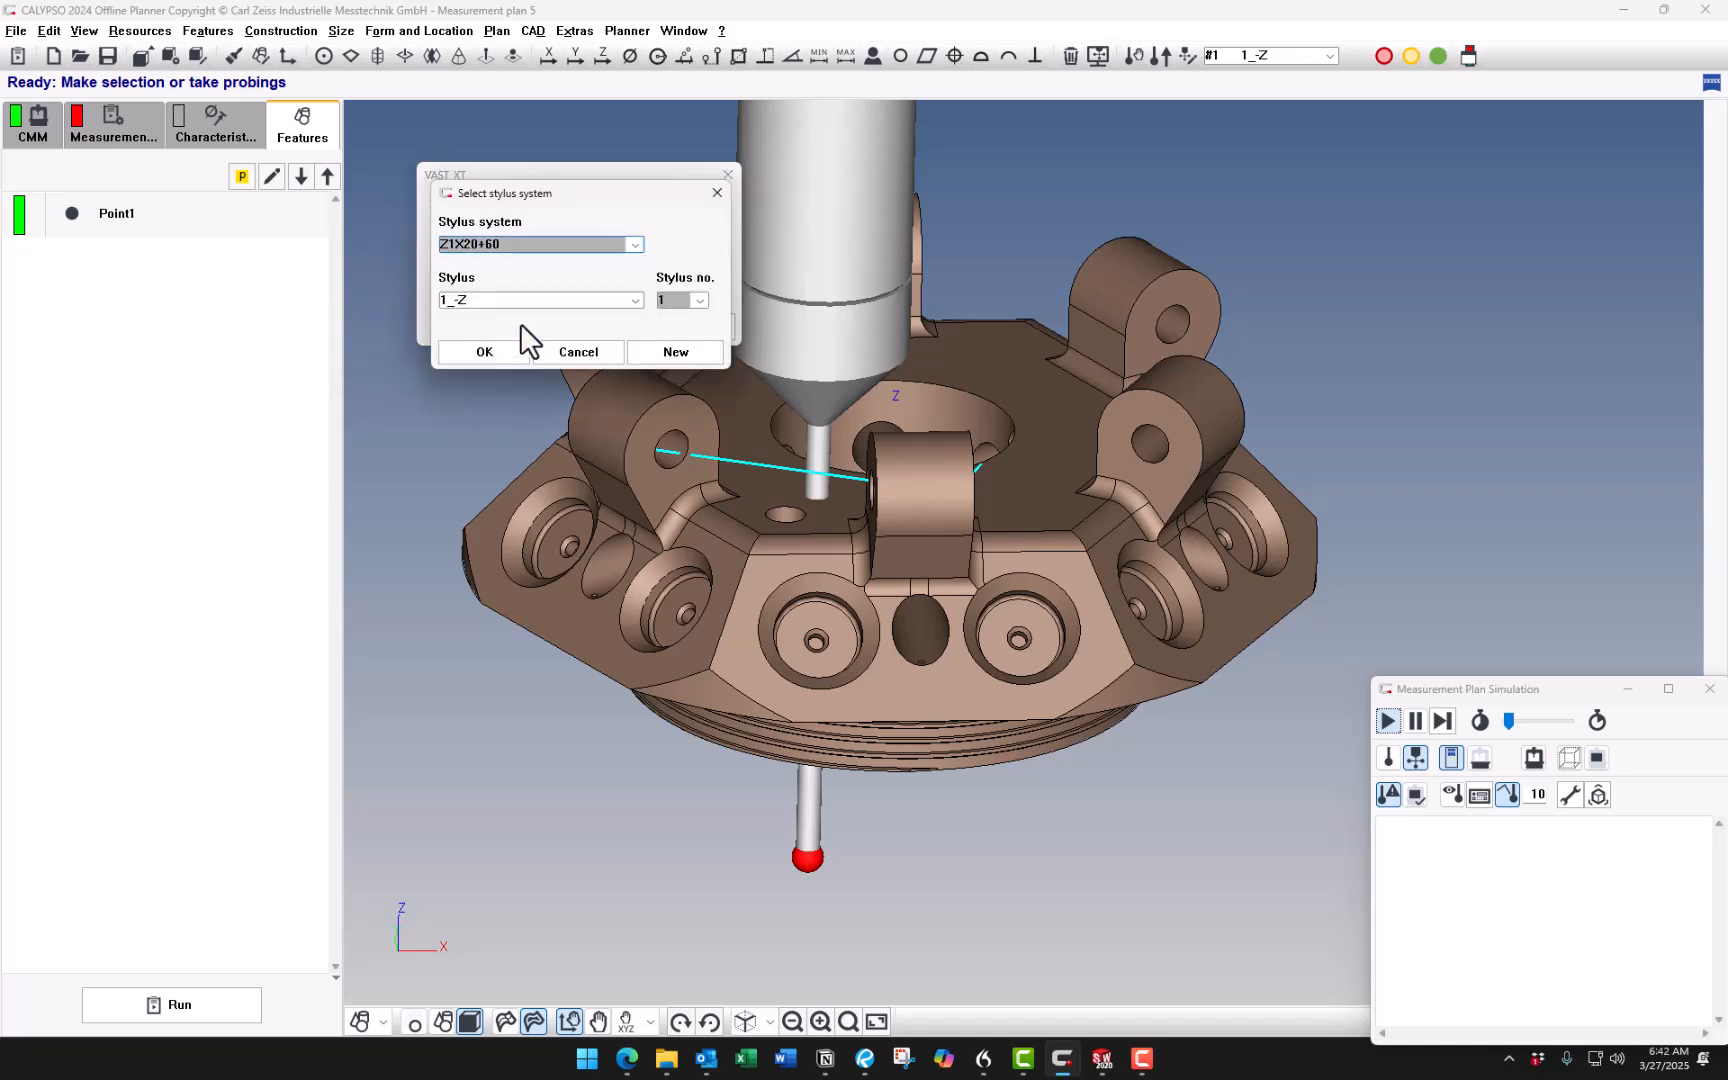
click(500, 352)
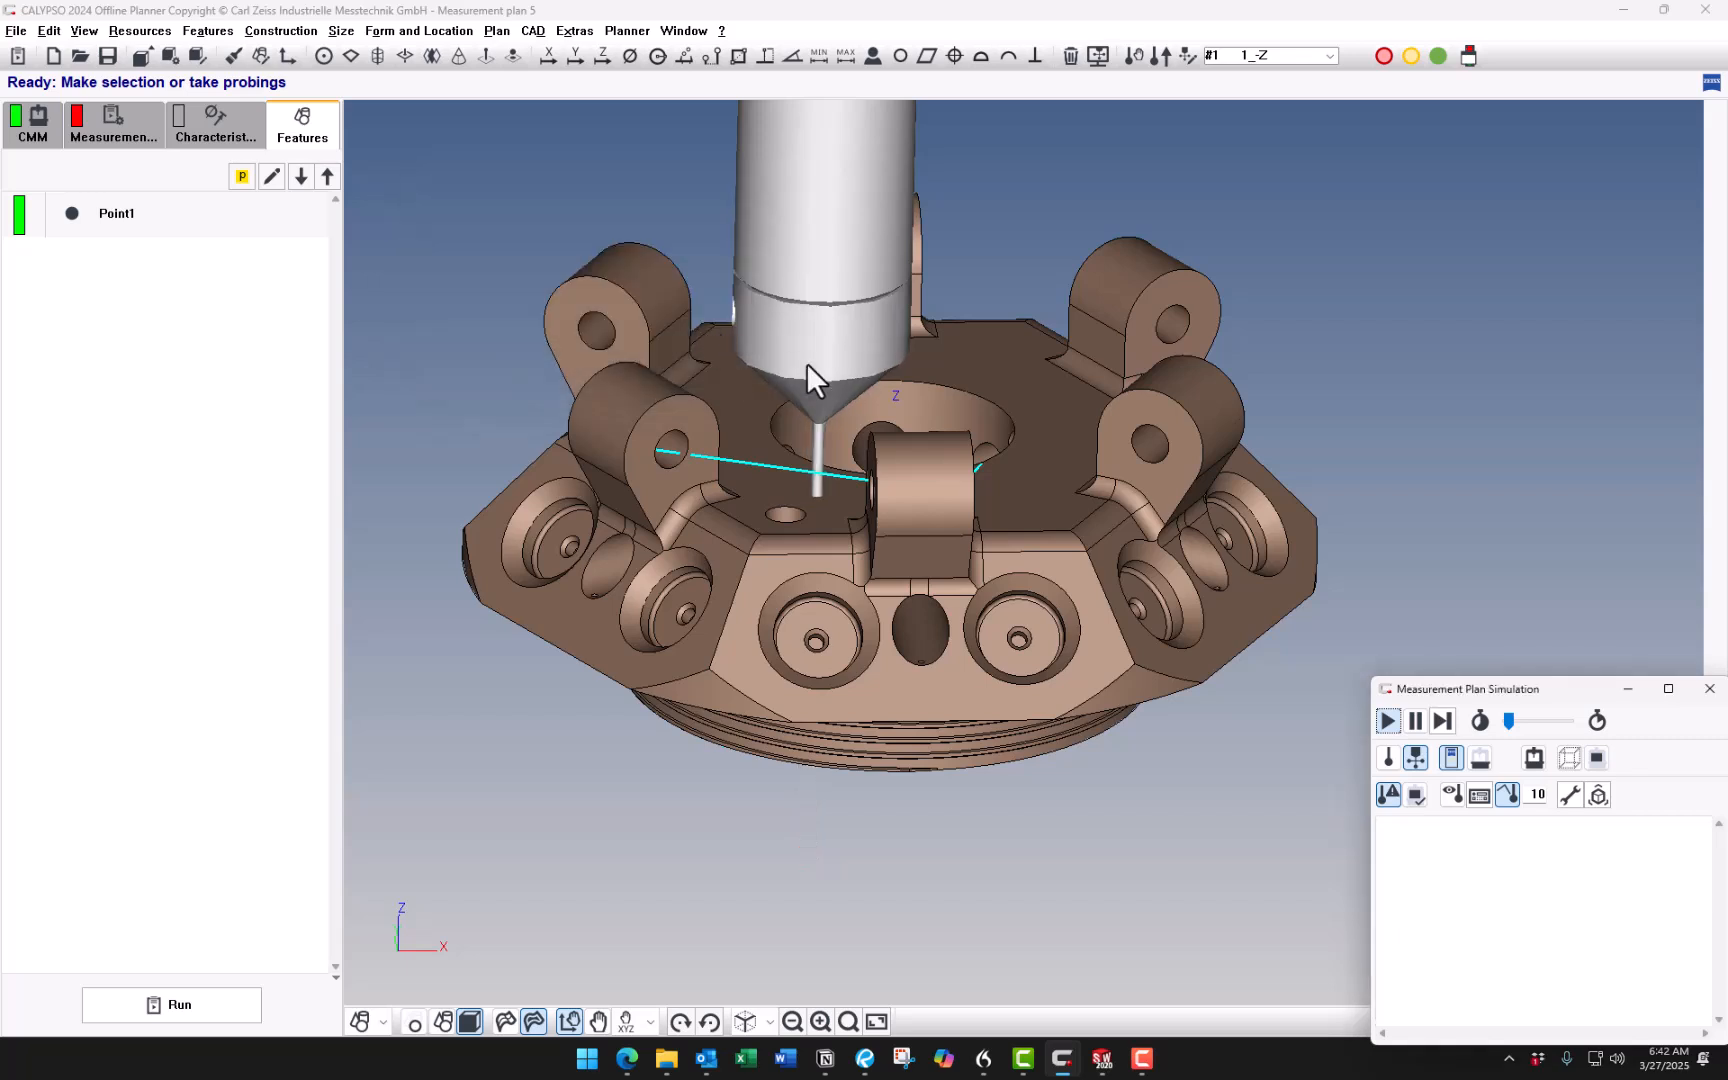
Define a point on the curved top of the front lug and hide the travel path in the simulation.
click(380, 1019)
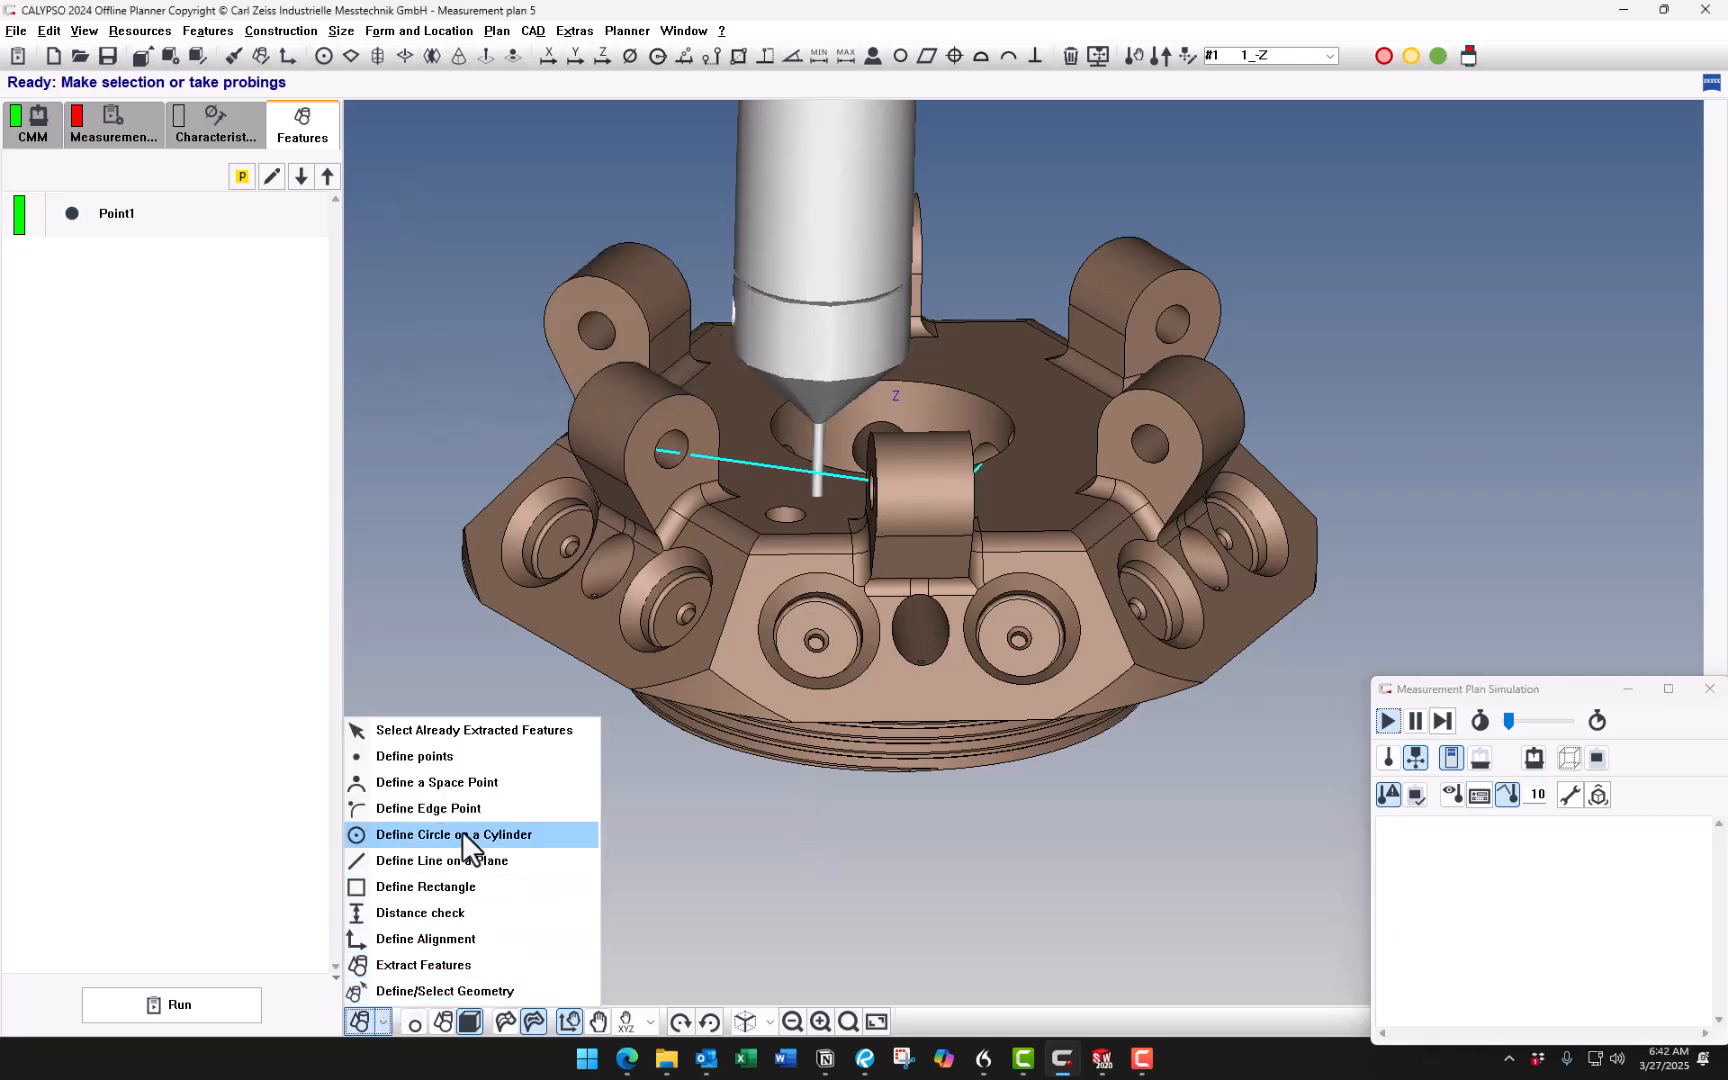
click(463, 764)
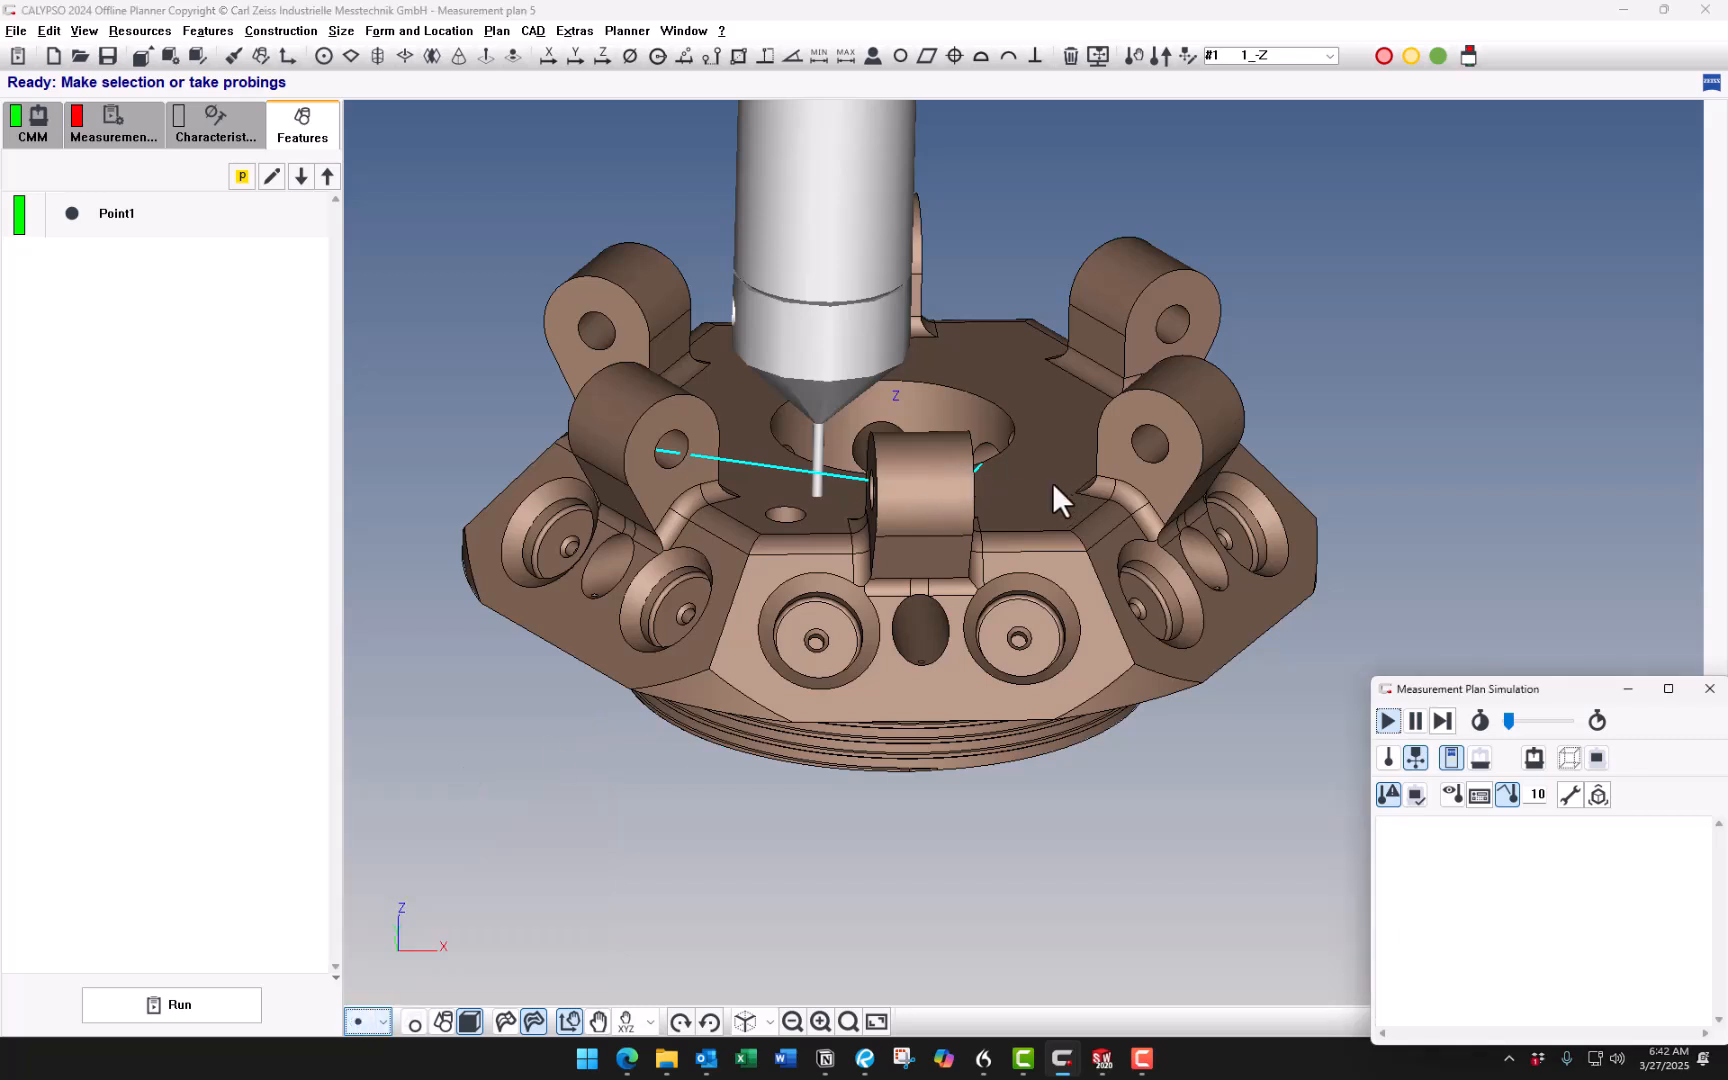
click(960, 458)
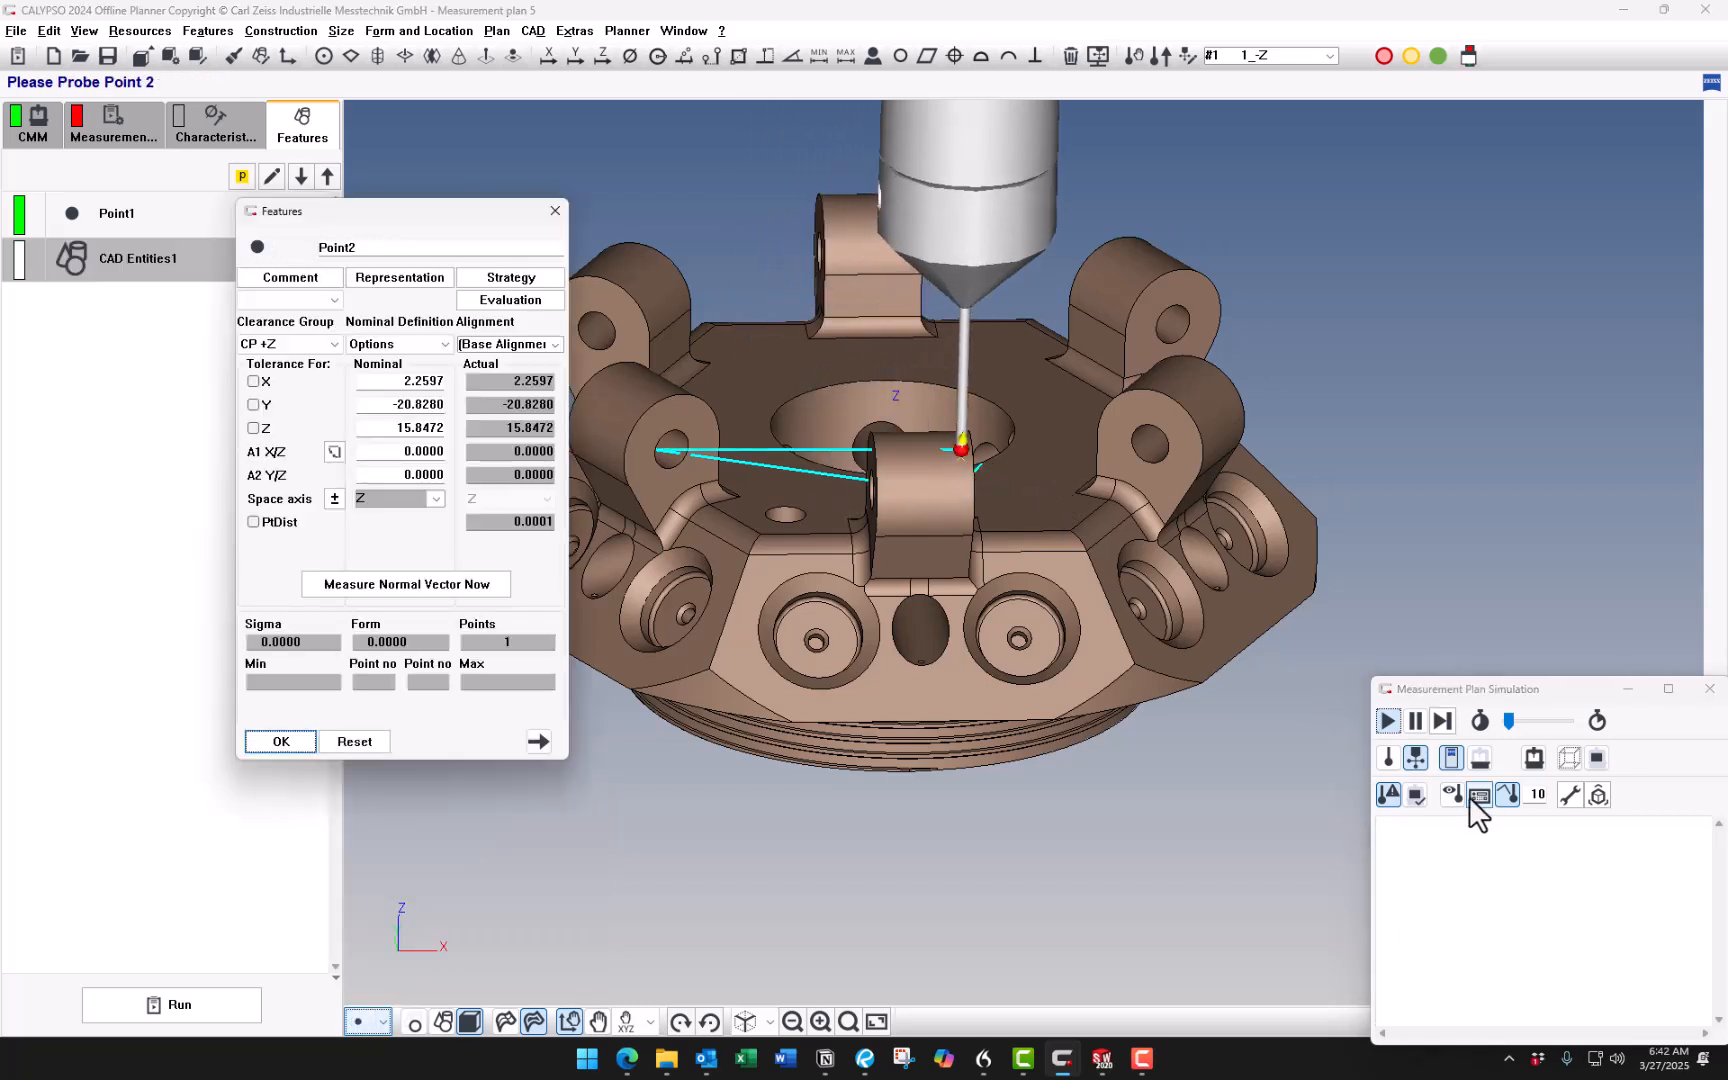
click(1509, 800)
drag(1066, 713, 868, 700)
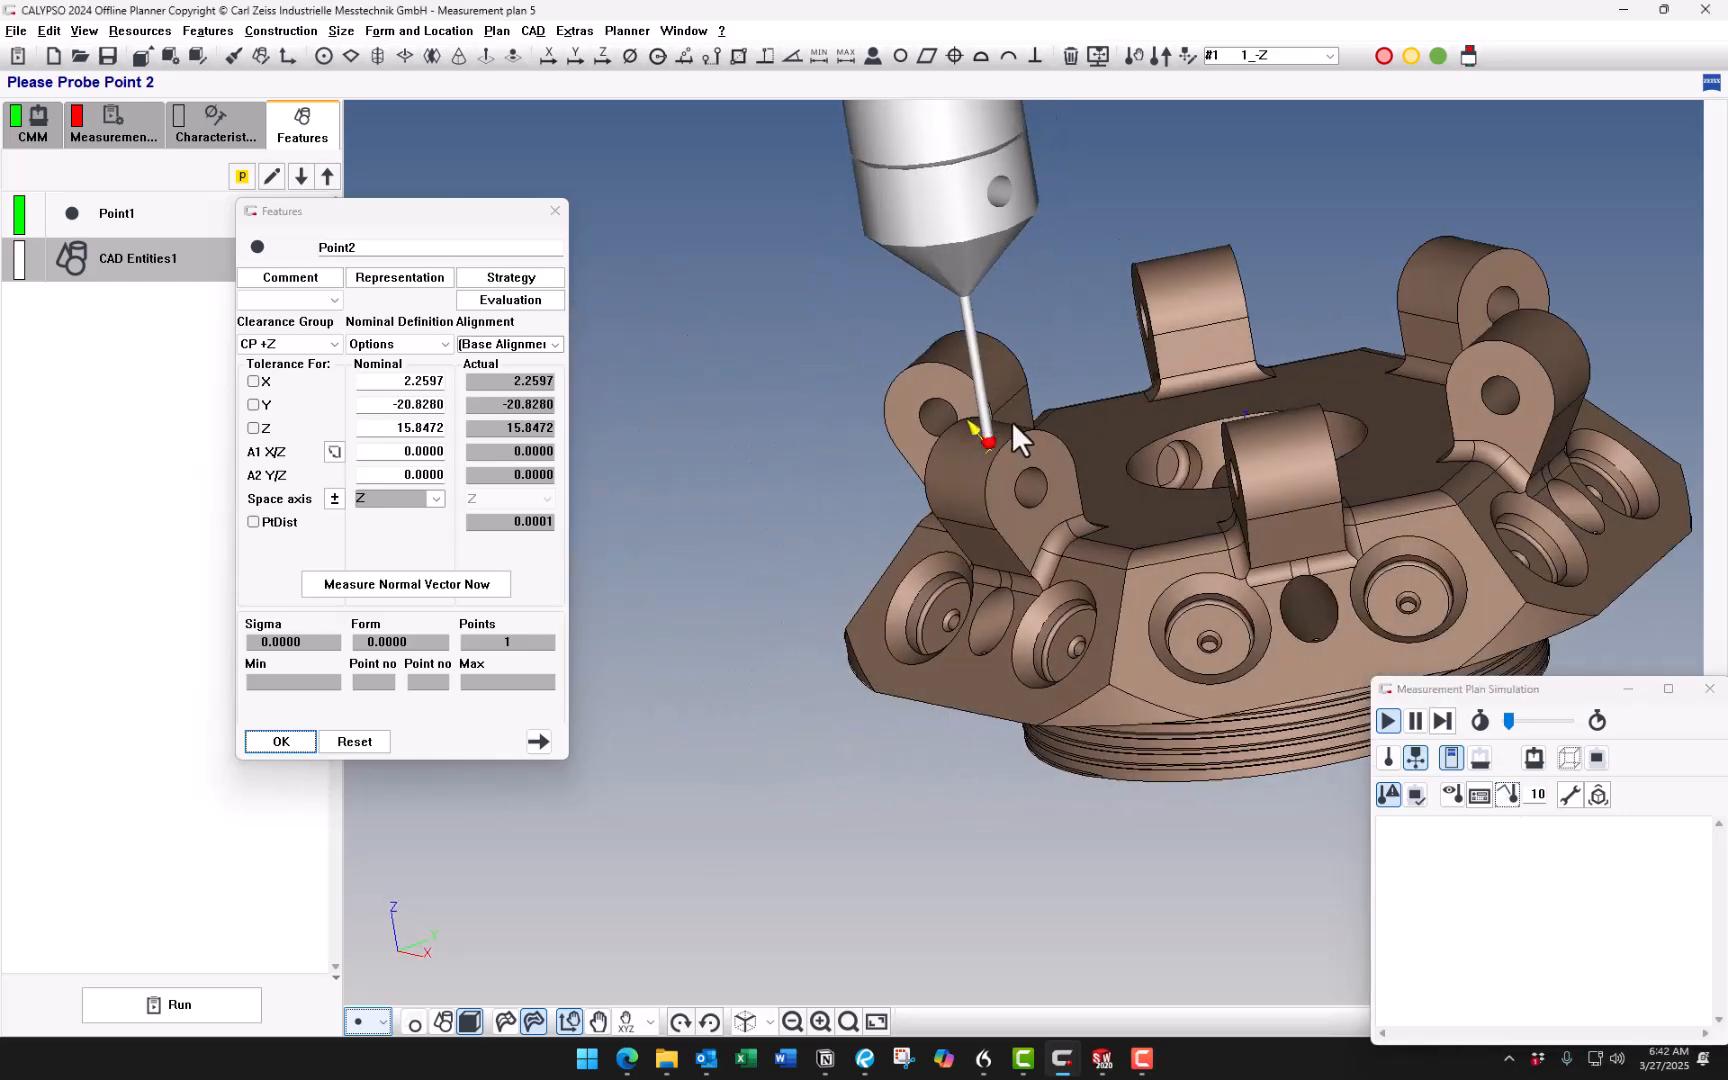
middle_drag(1094, 508, 1033, 549)
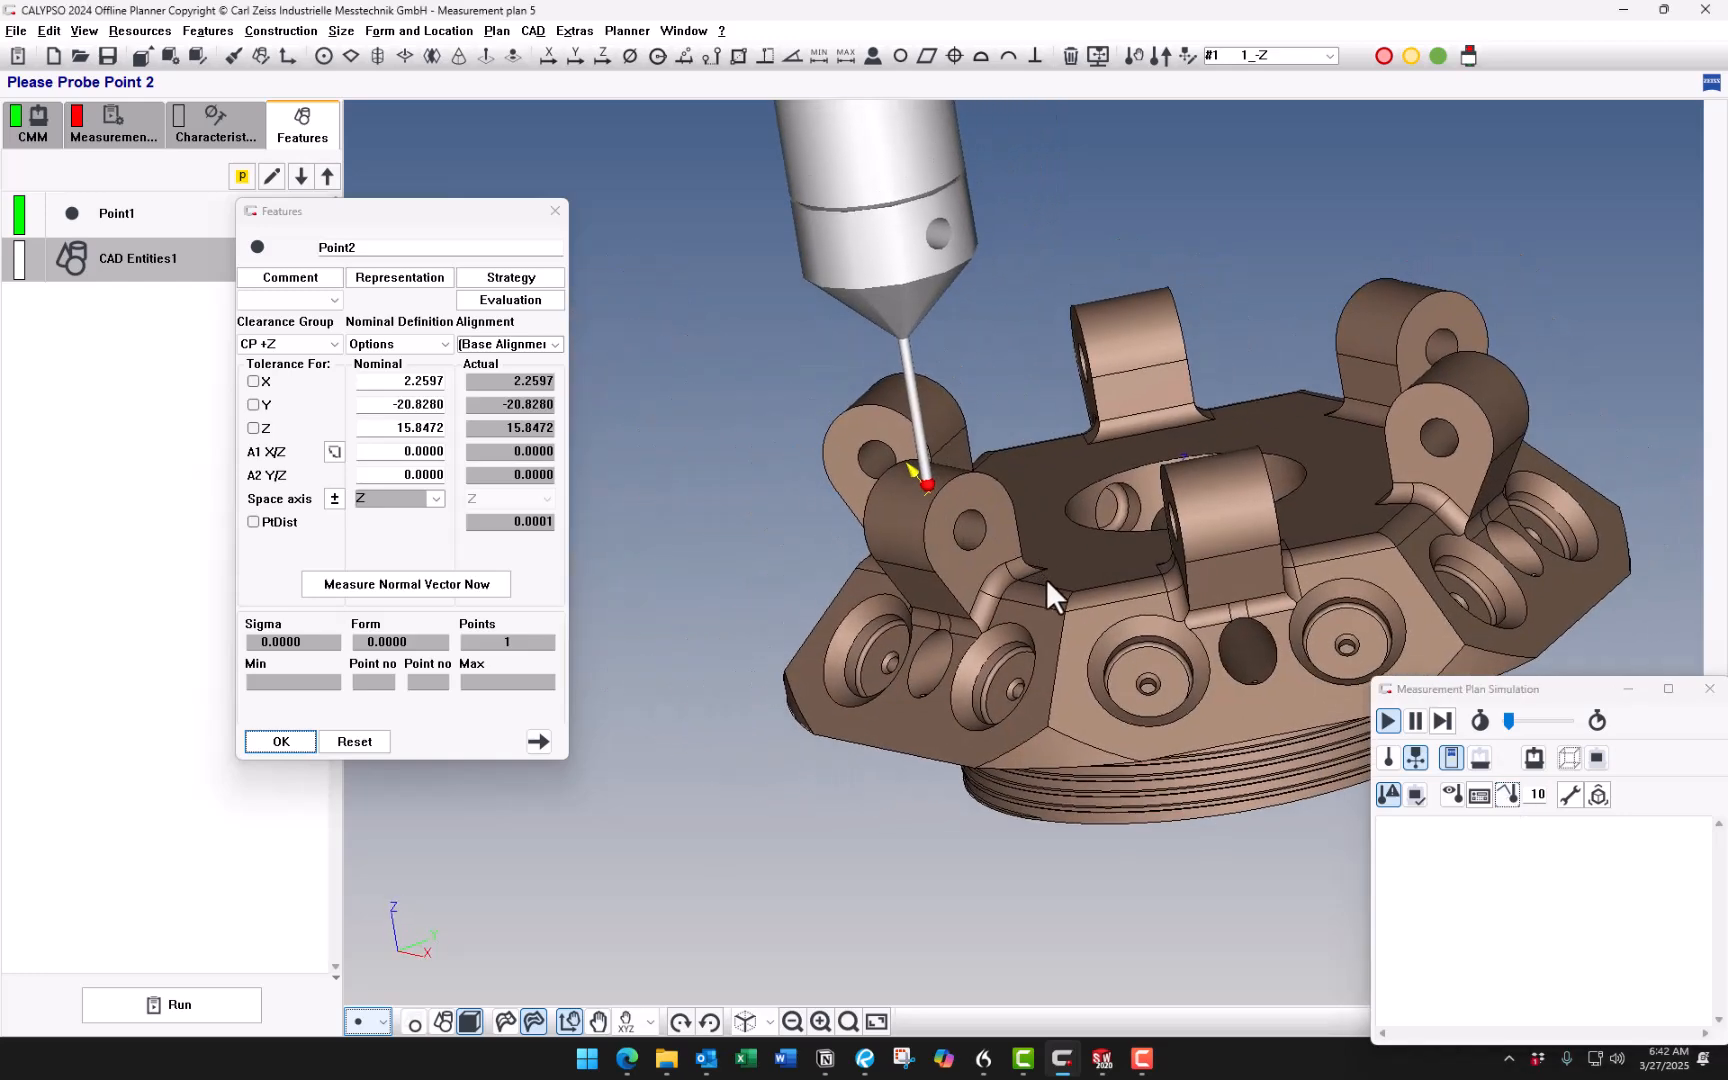
scroll(1044, 576, up, 2)
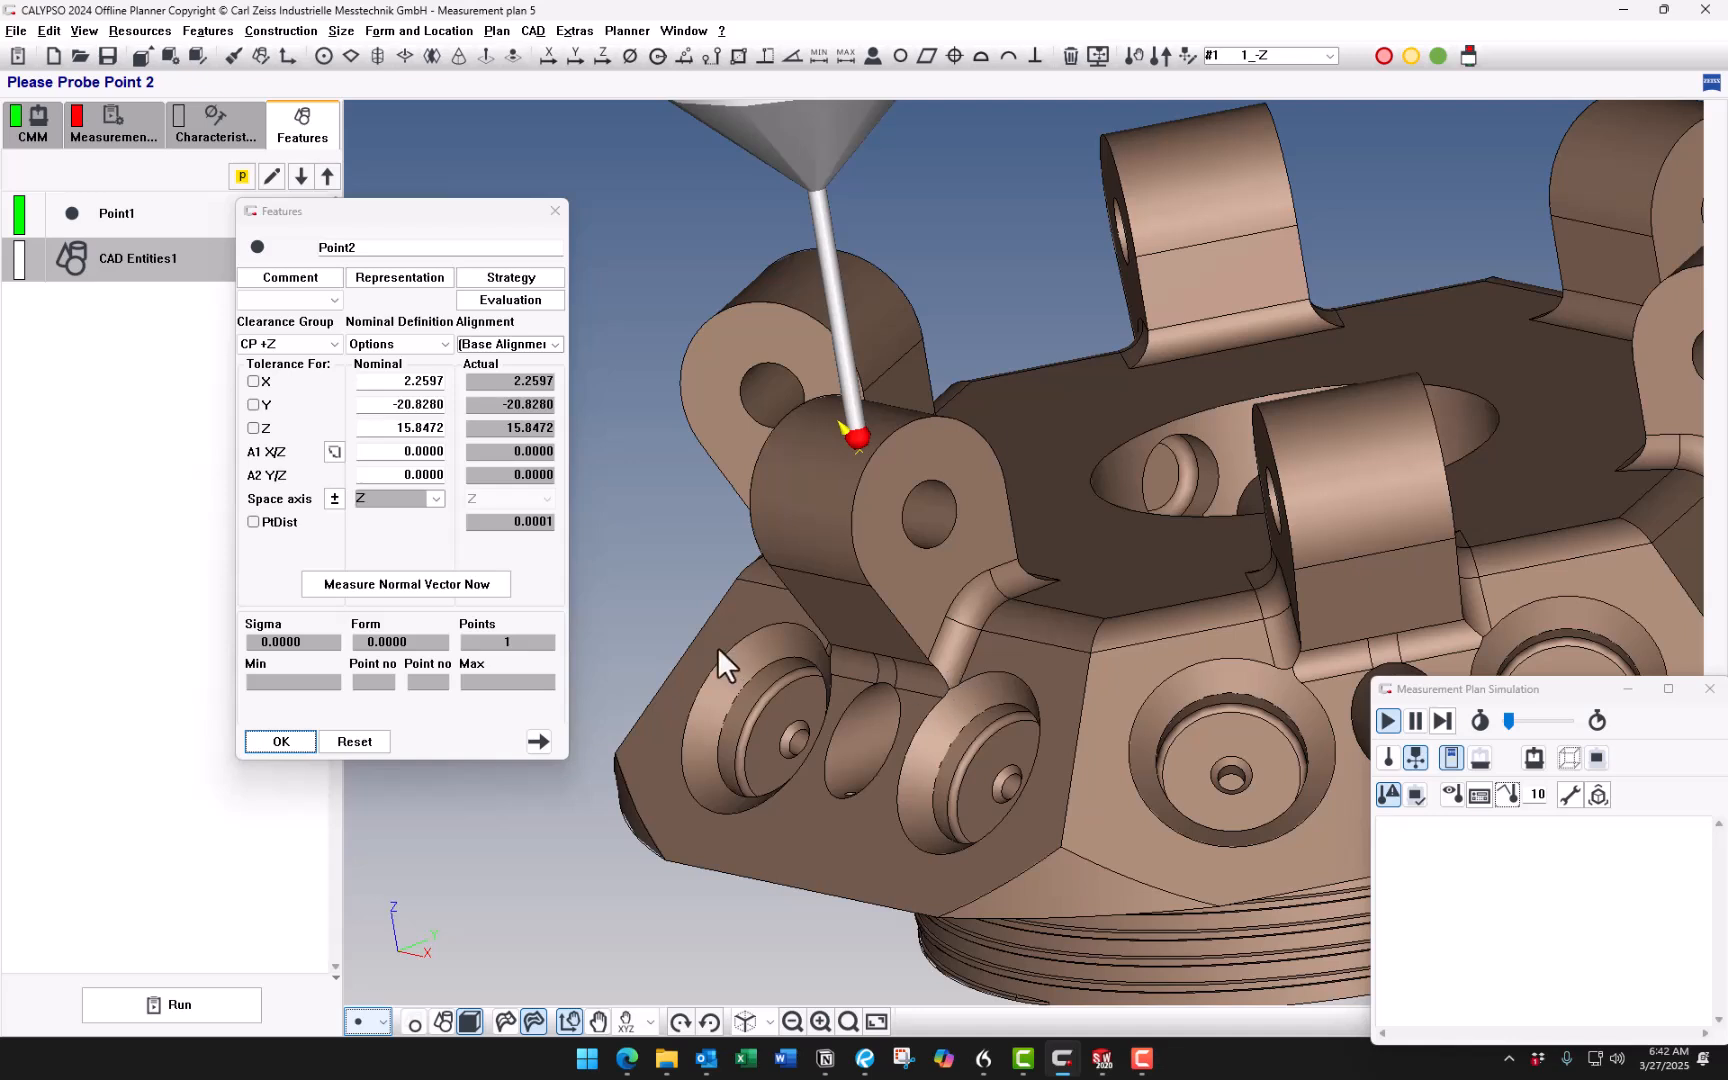
click(284, 740)
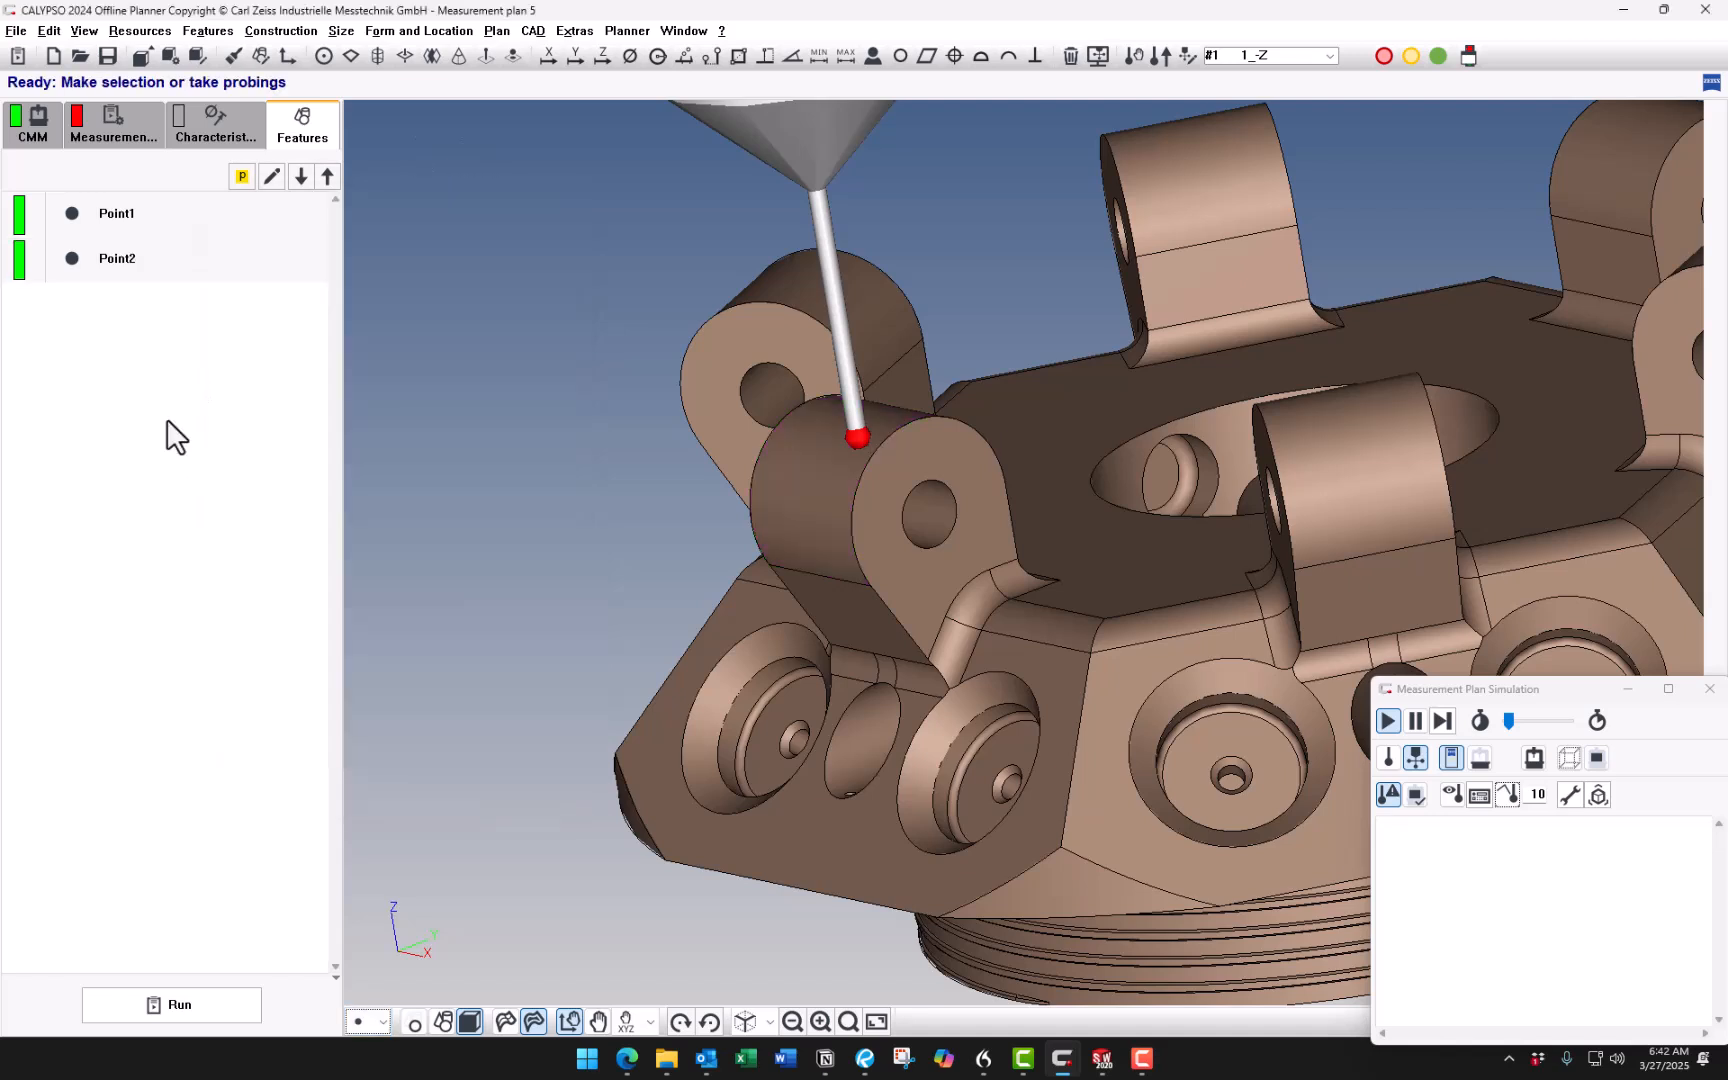
Extract the front lug's bore as a cylinder feature and open its feature definition.
click(375, 1021)
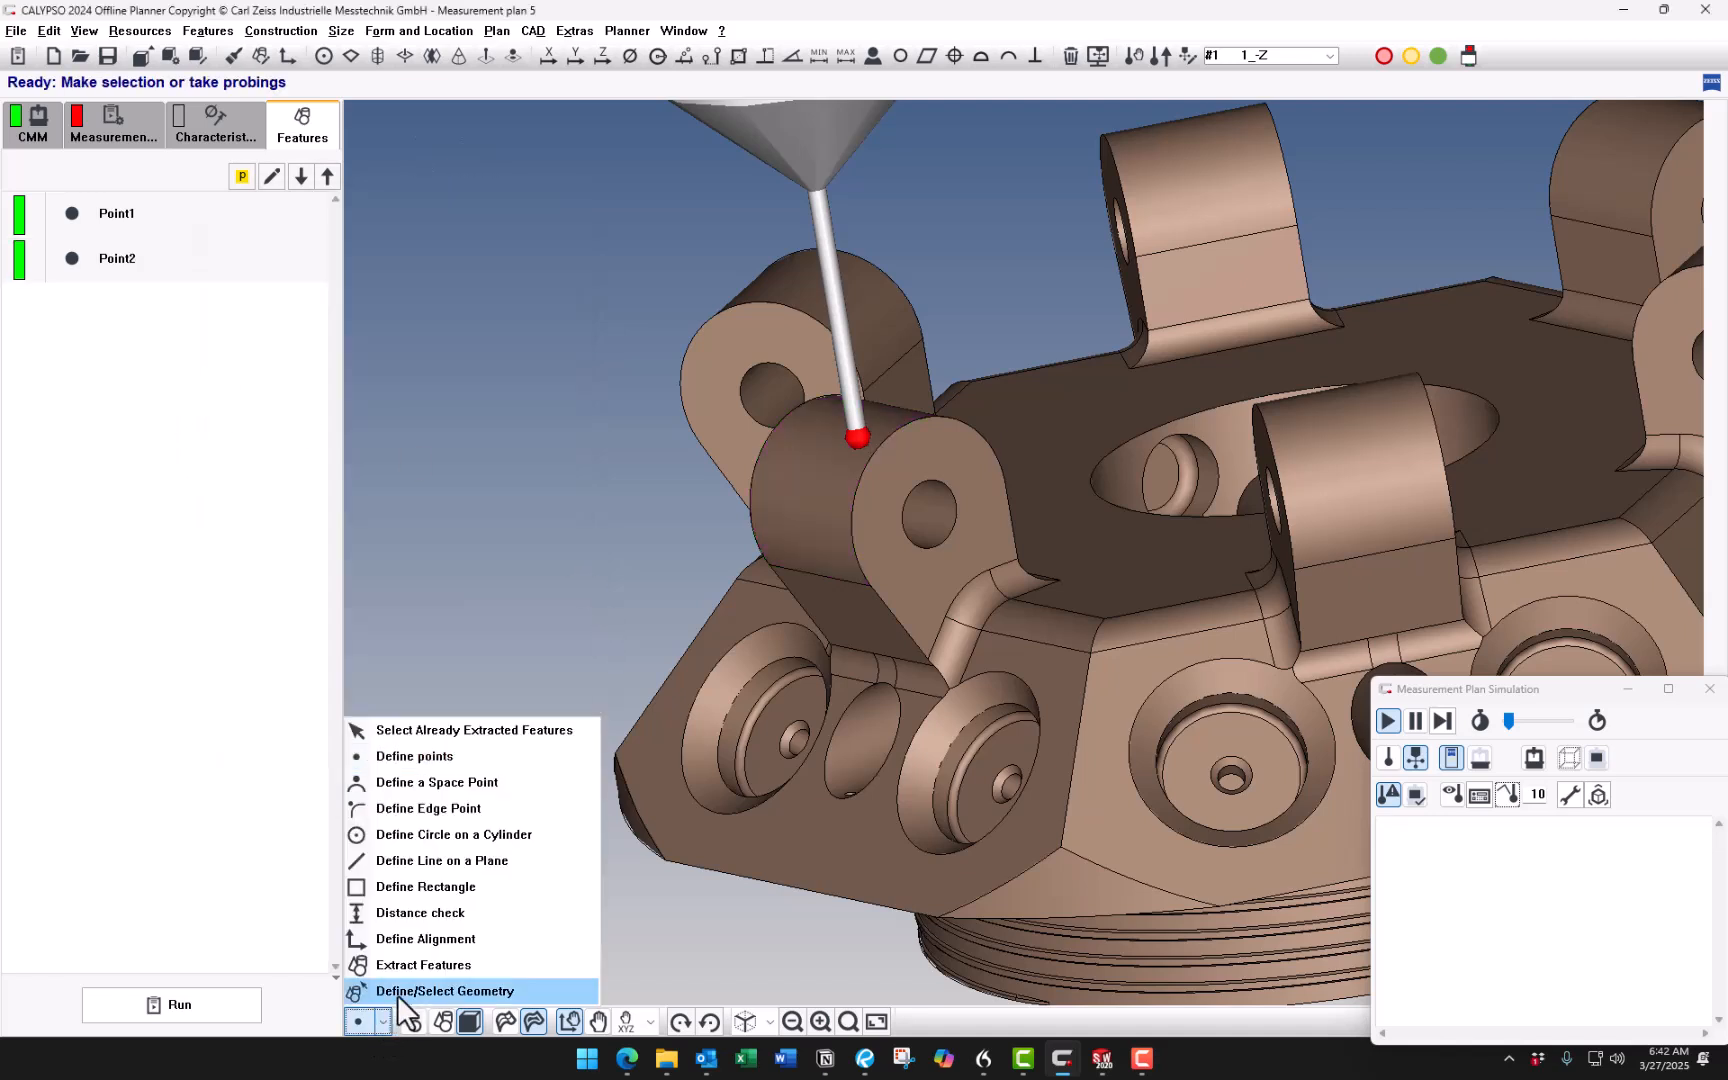
click(392, 998)
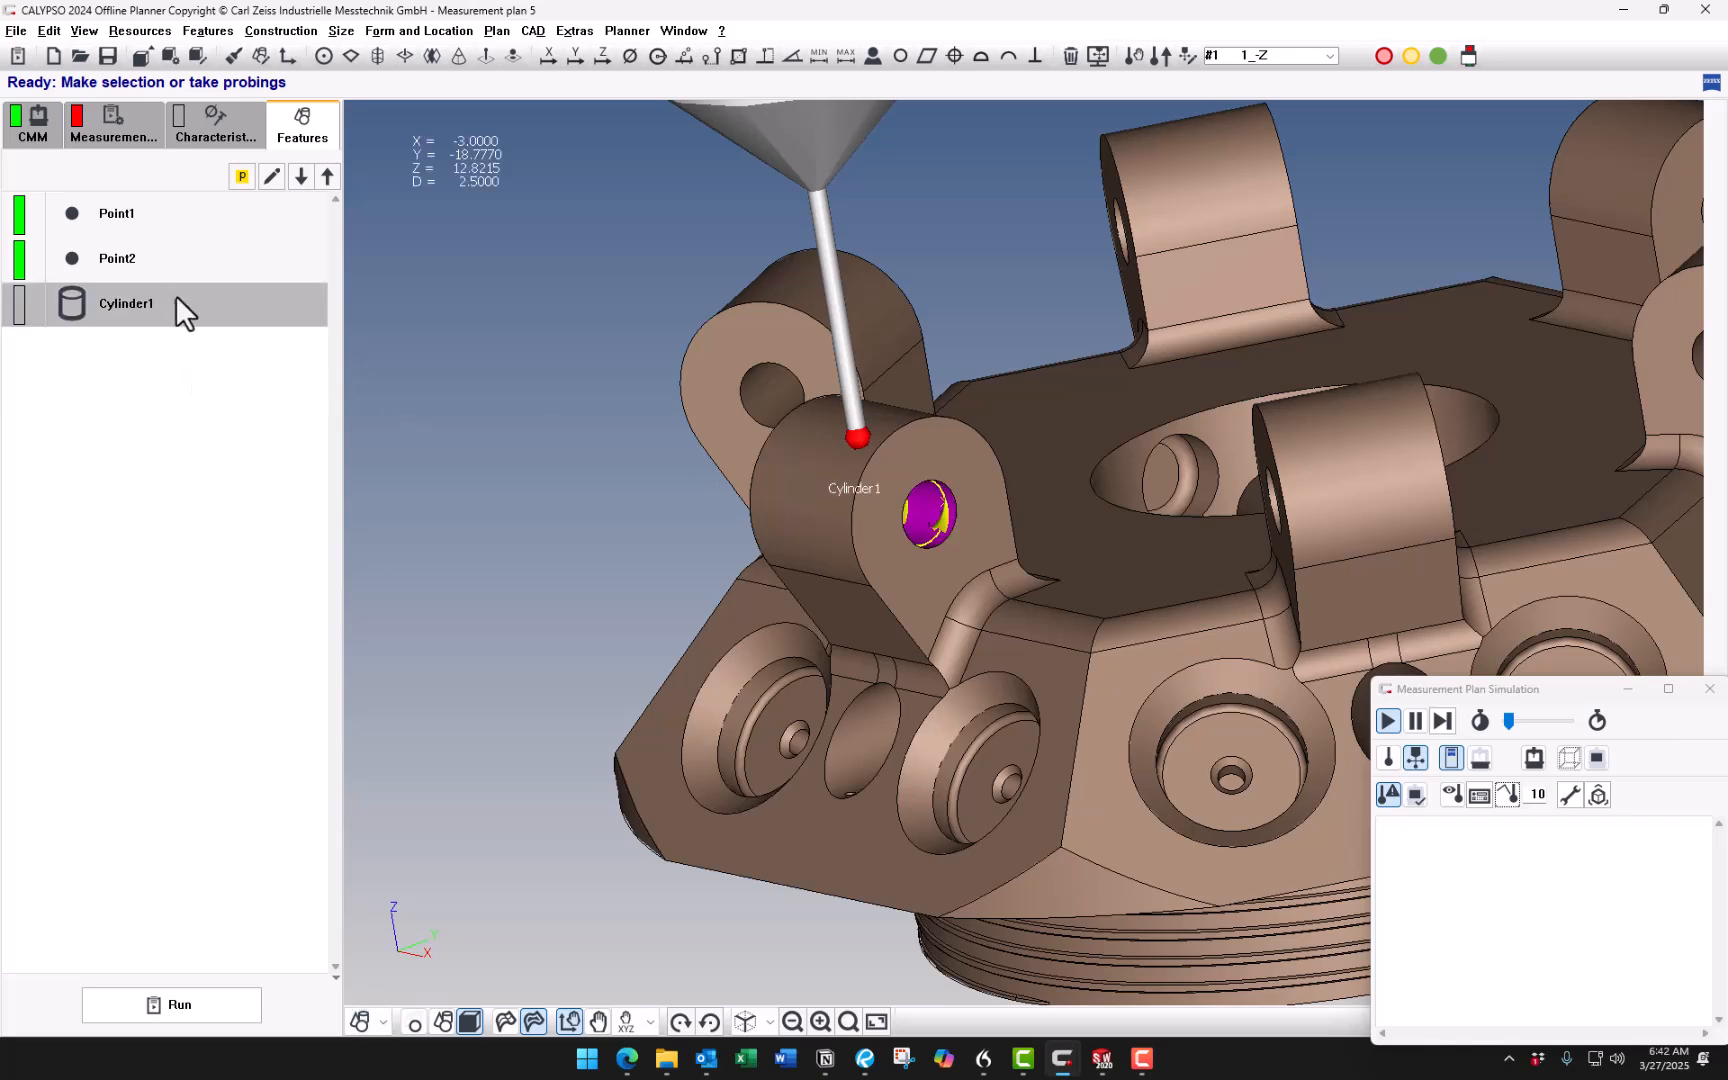
double_click(176, 300)
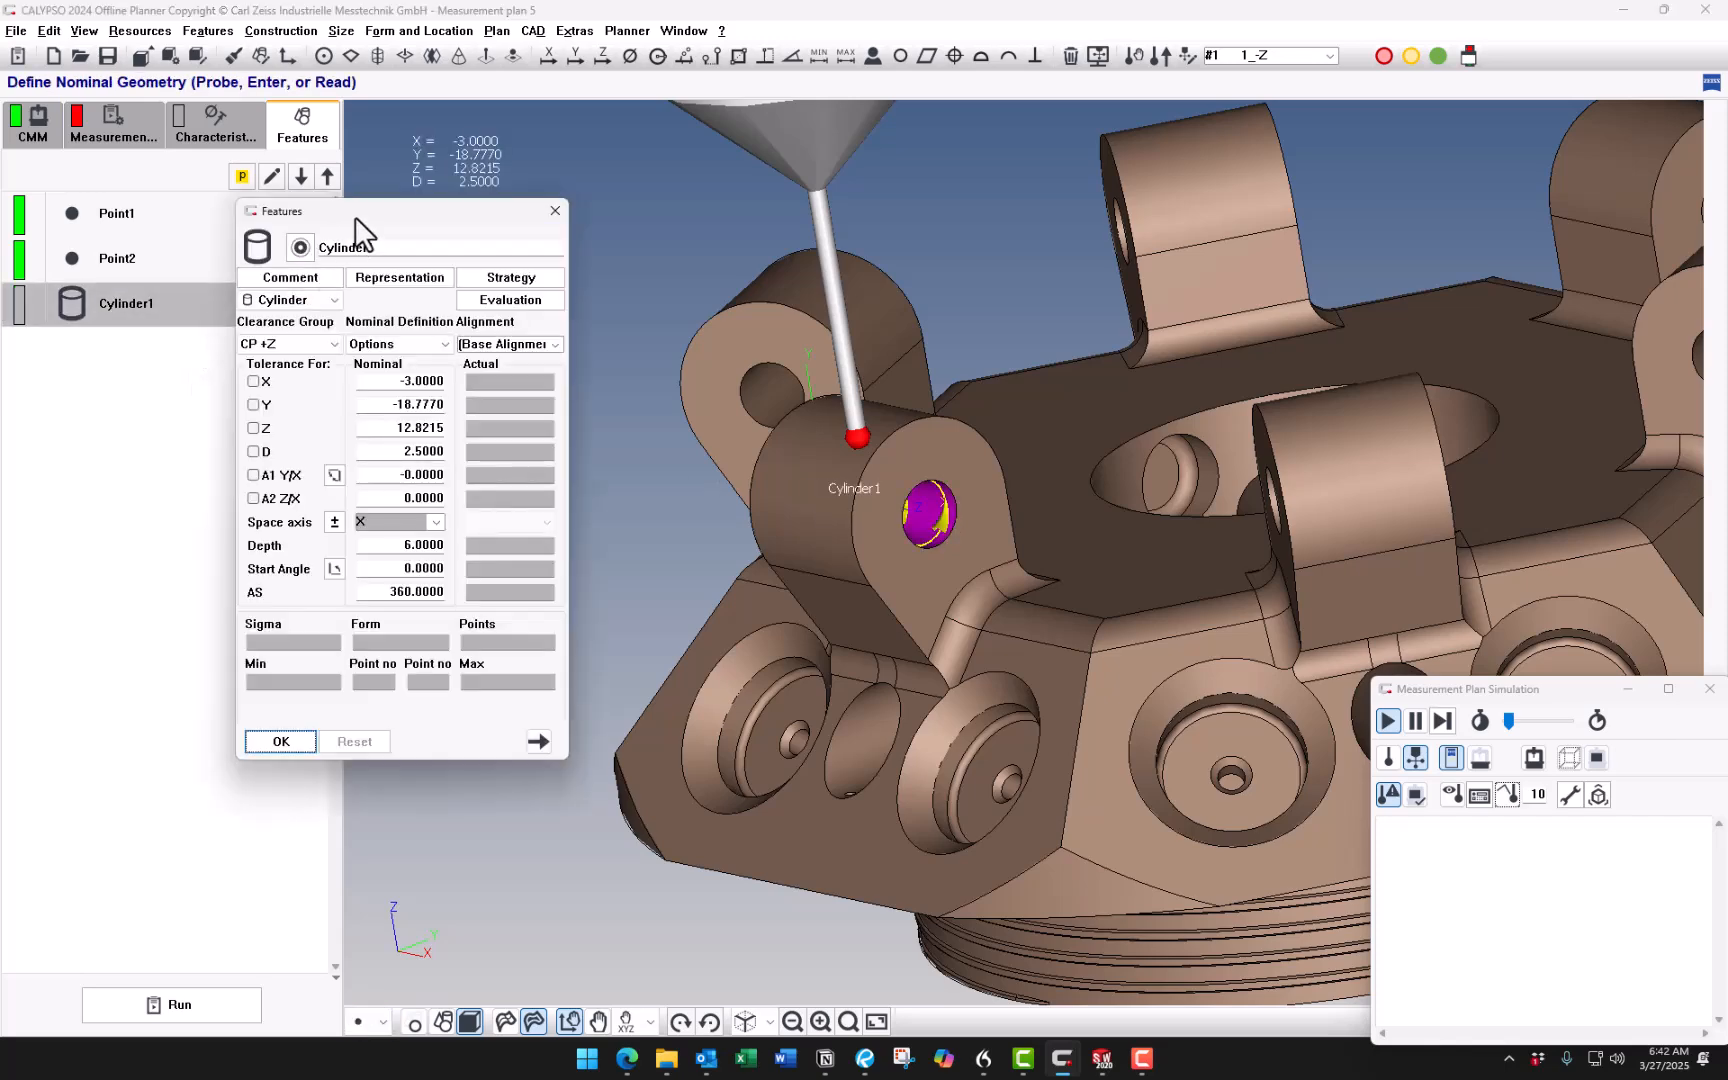
Switch Cylinder1 from an inside to an outside feature.
drag(355, 217, 207, 255)
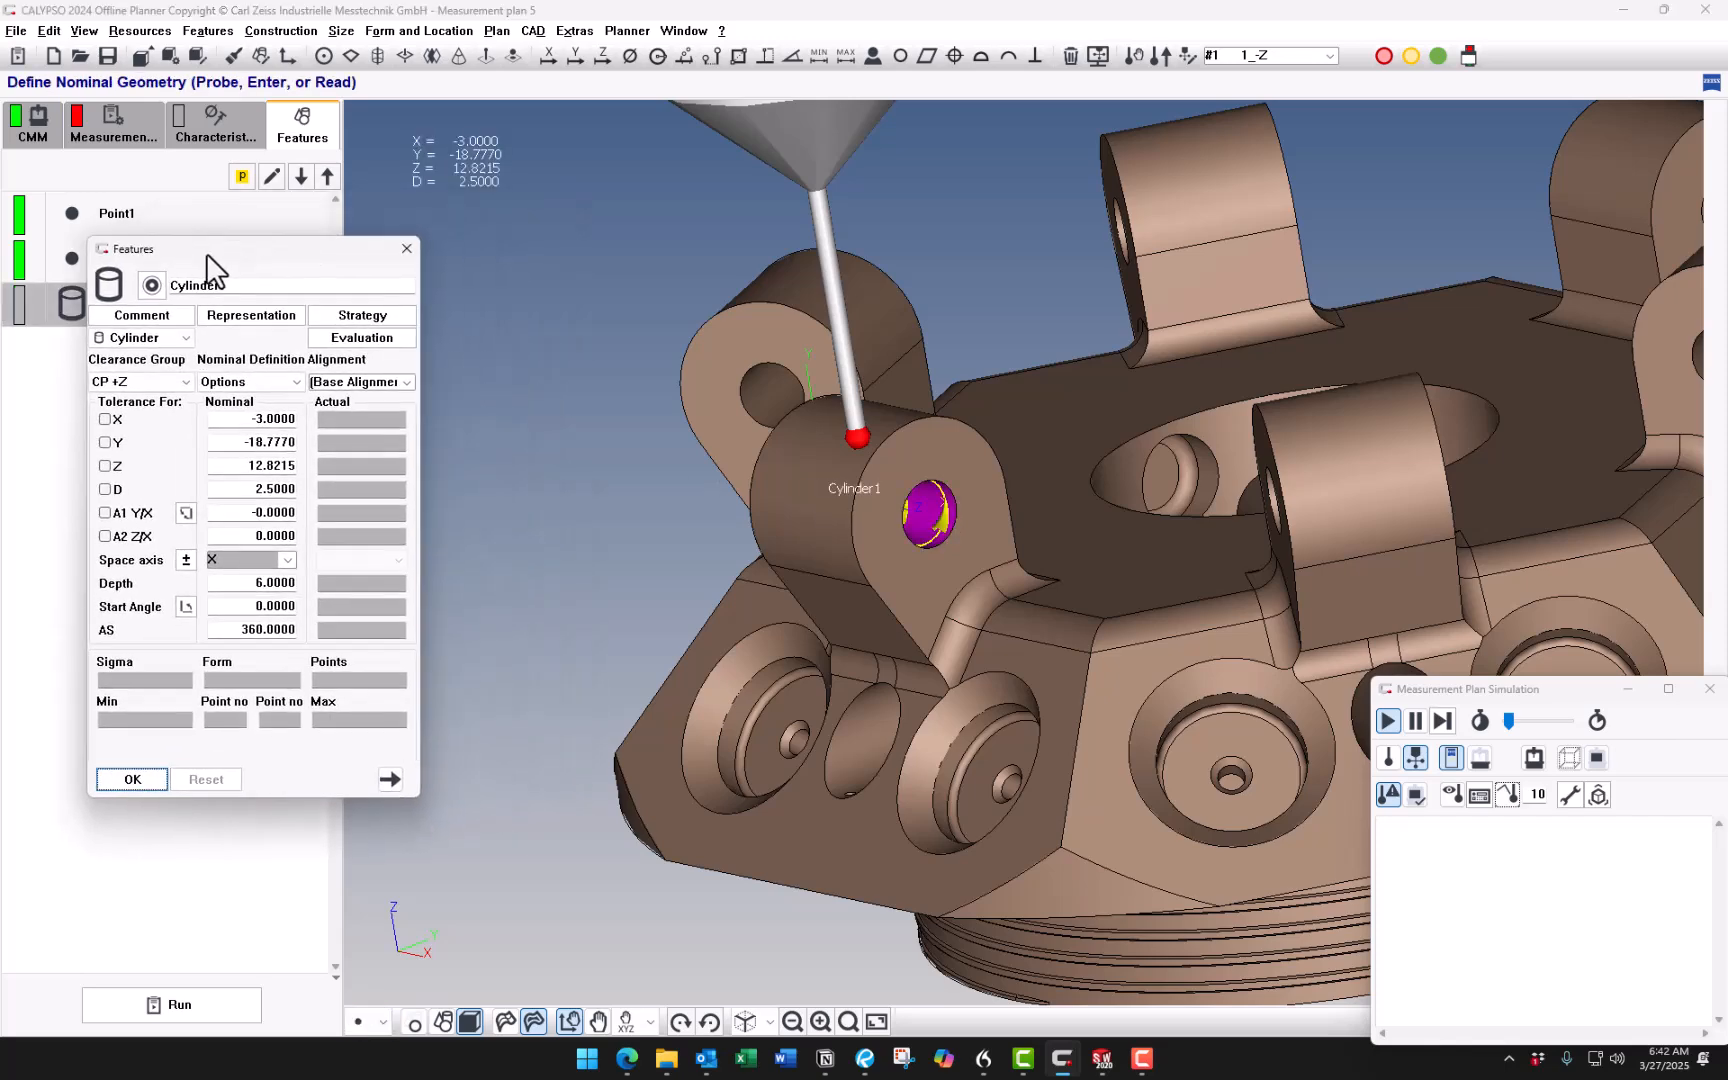
click(152, 286)
scroll(602, 541, up, 4)
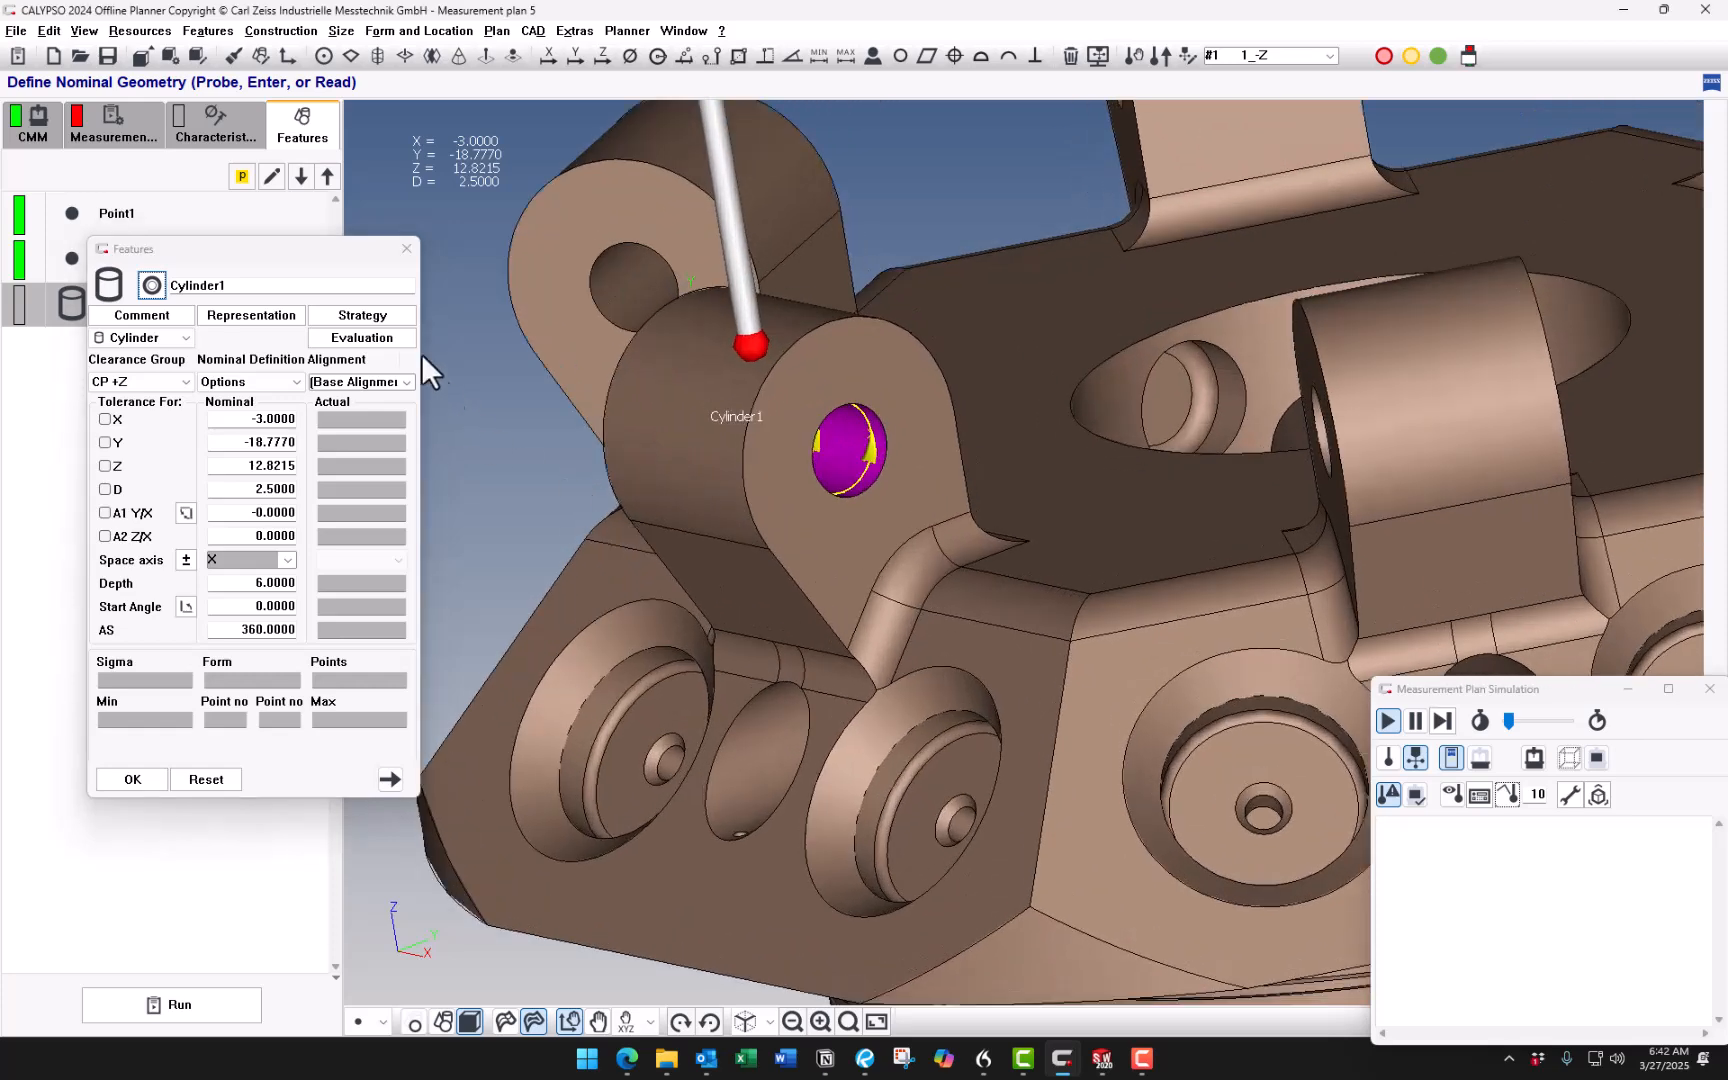
Open the circle path in Cylinder1's measurement strategy and set its angle range to 180.
click(376, 318)
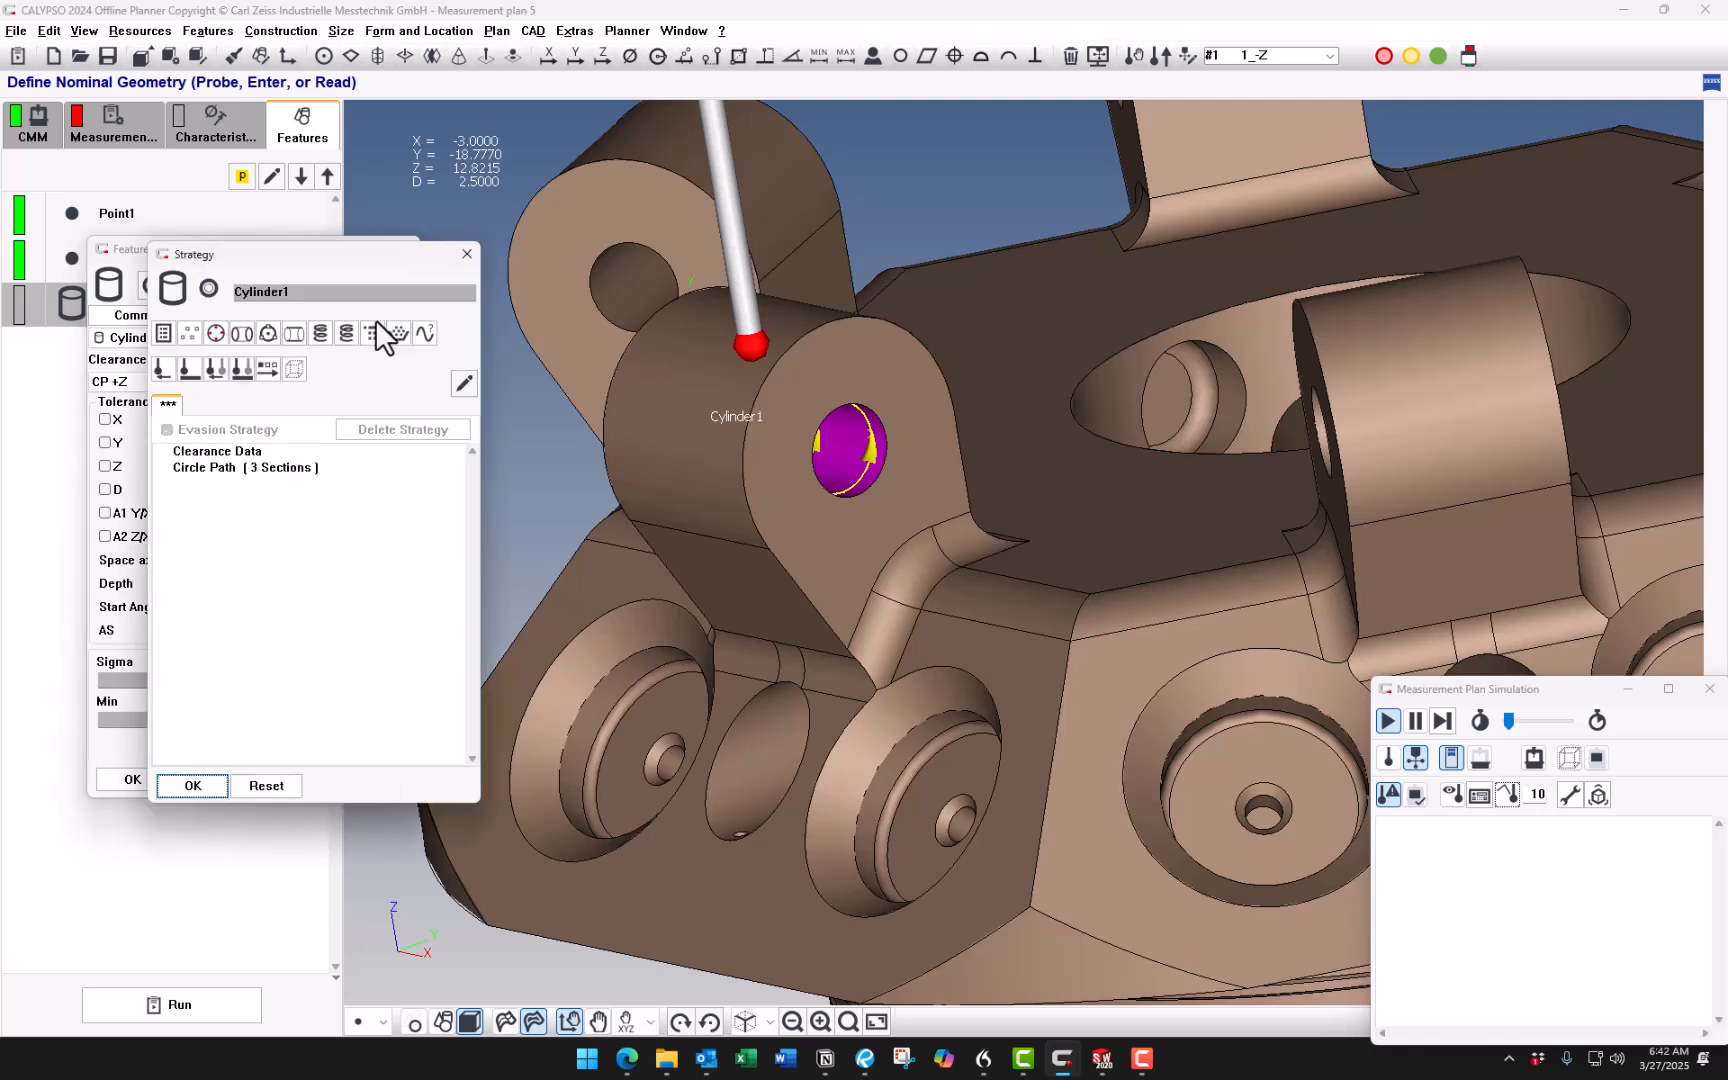
double_click(286, 468)
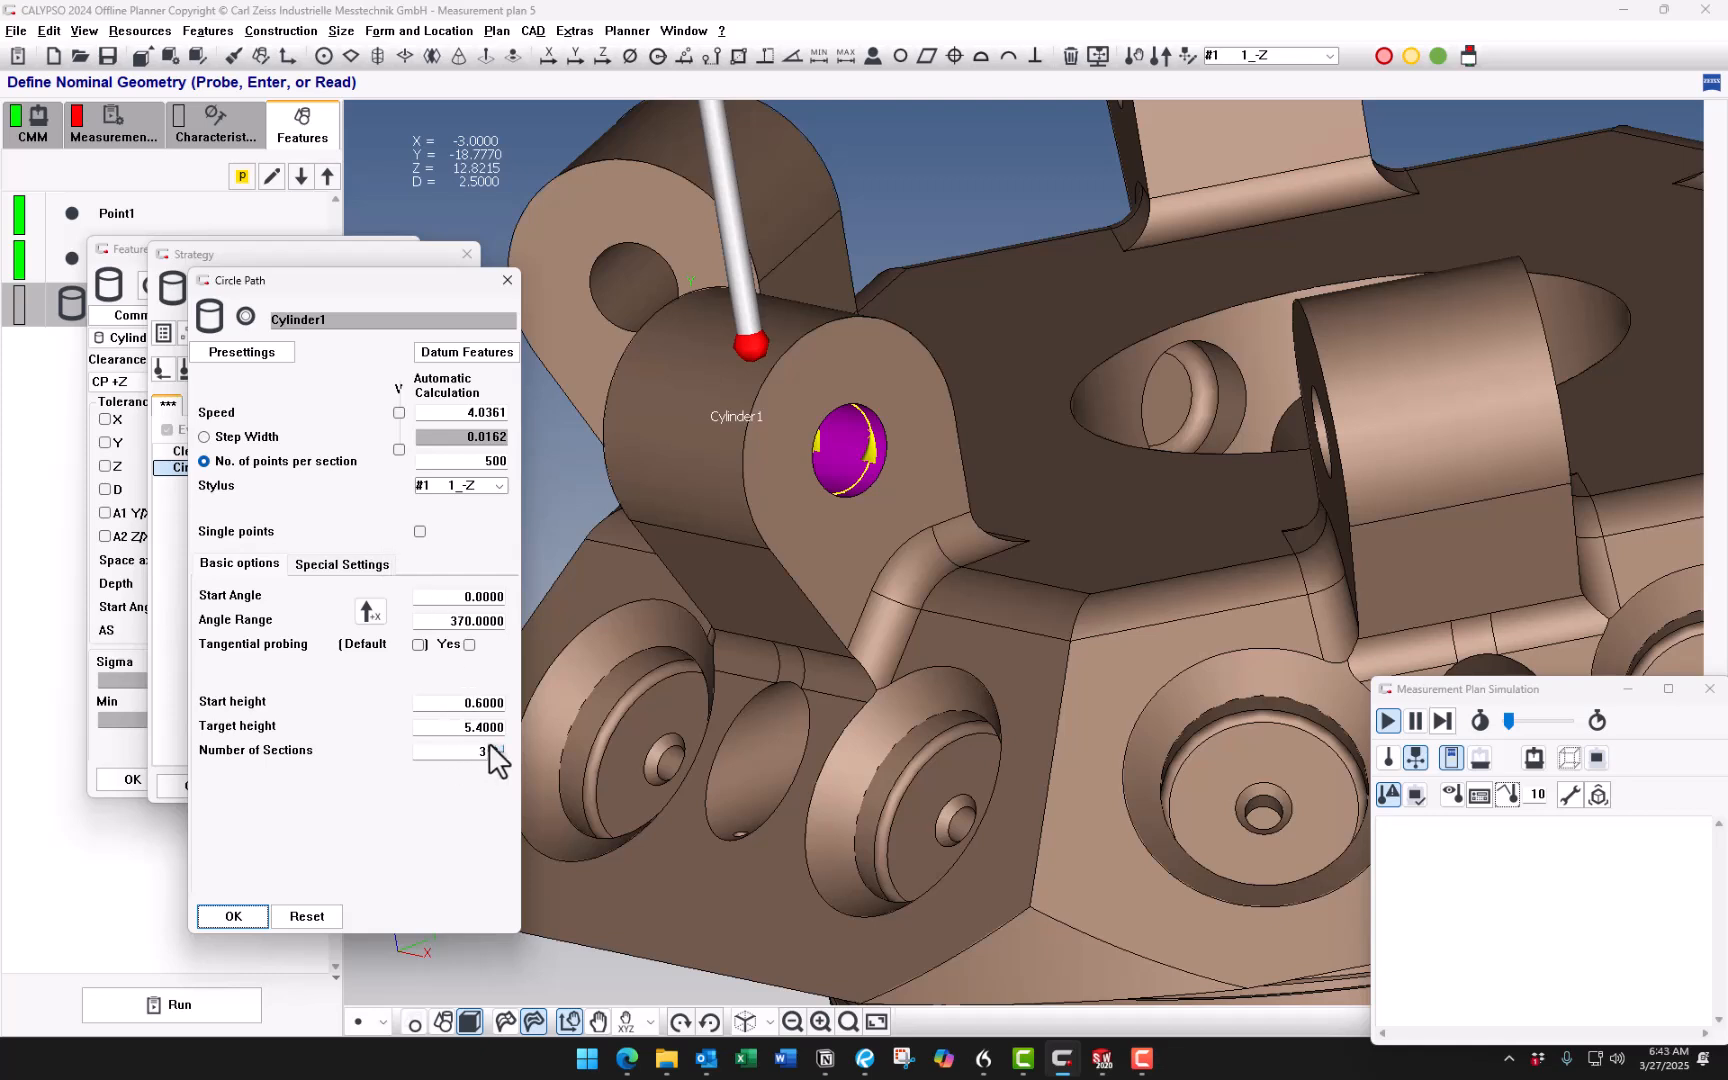
click(446, 621)
drag(446, 621, 552, 626)
text(180)
key(Return)
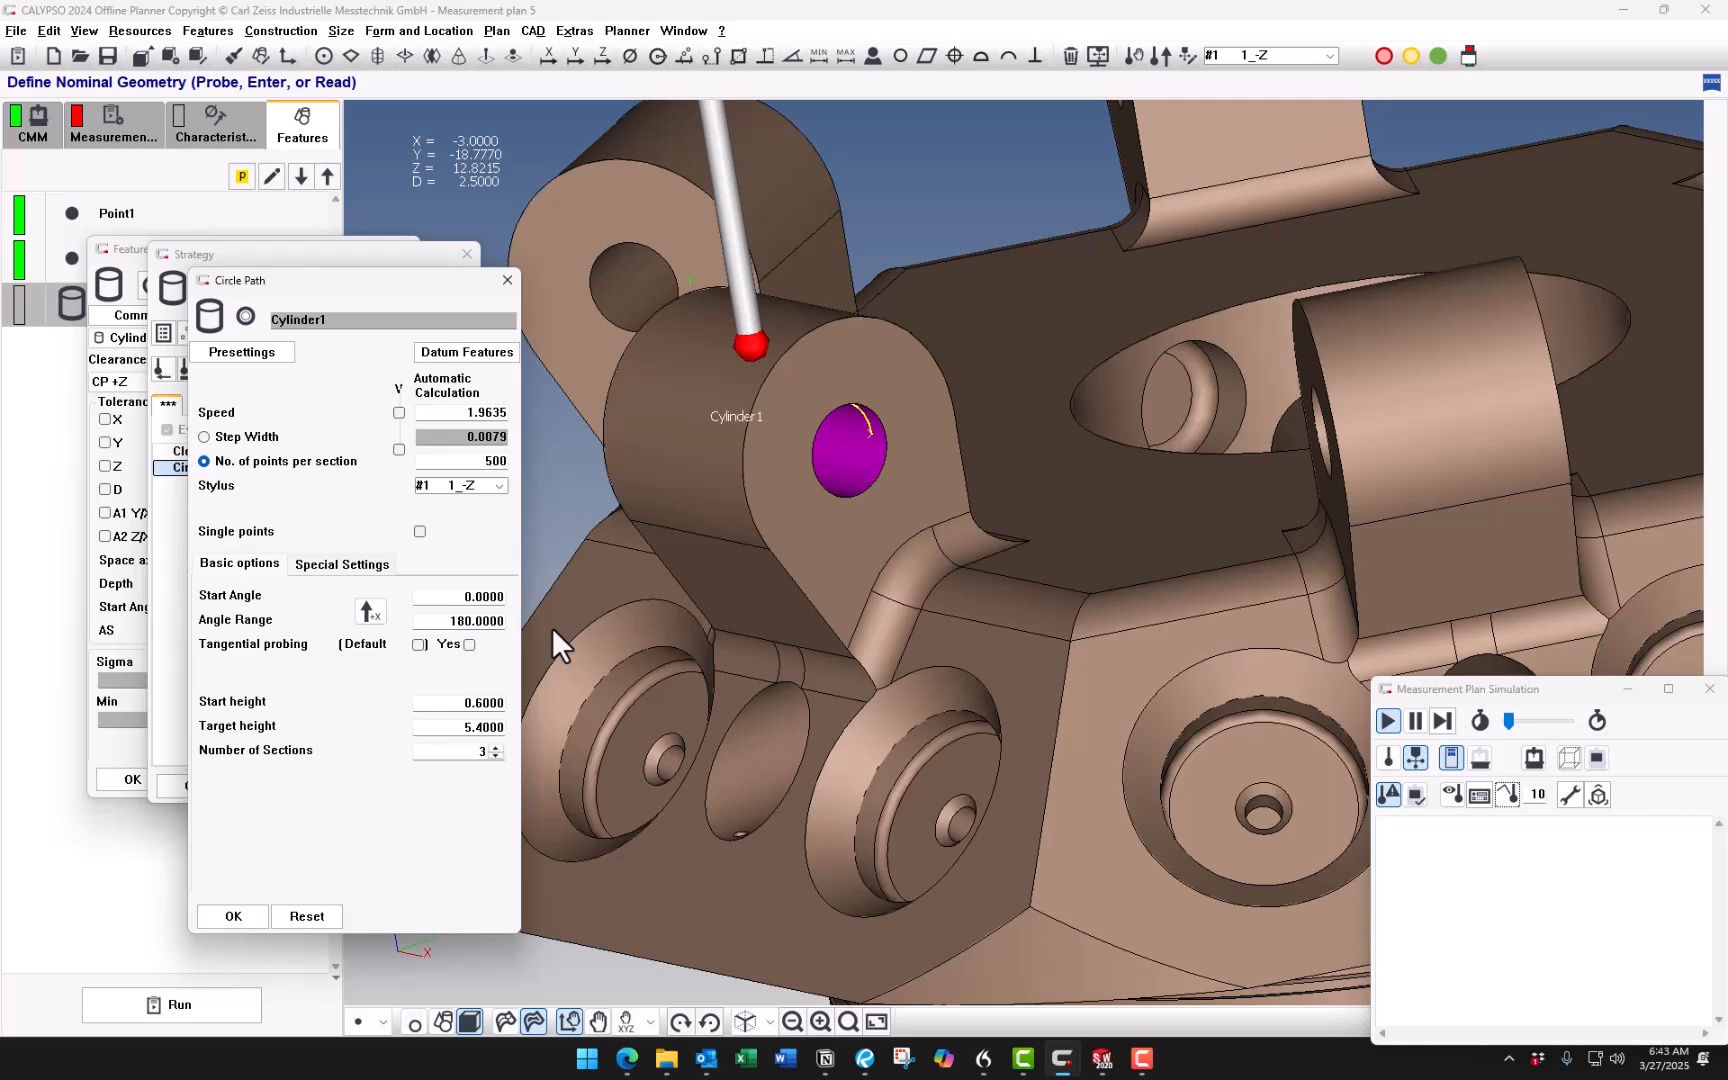
Display the model as wireframe and examine the circle path sections along the front lug's bore.
drag(448, 703, 522, 705)
middle_drag(701, 620, 891, 611)
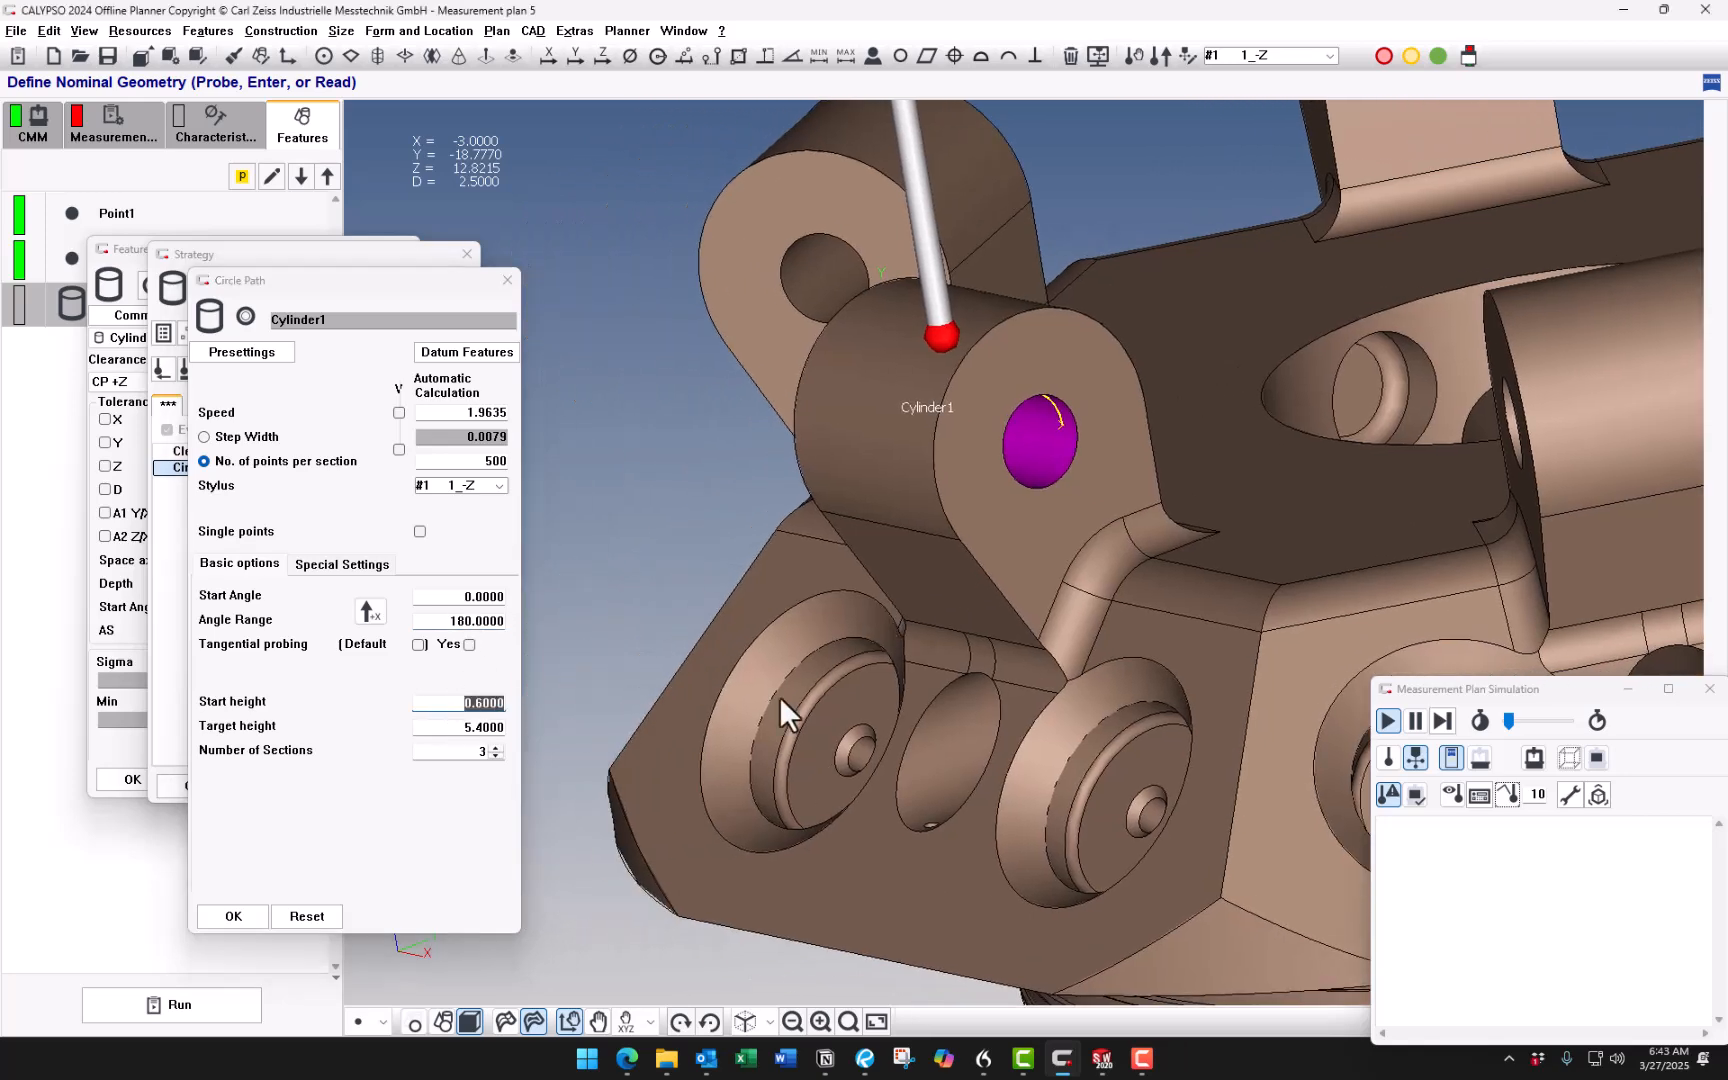
scroll(802, 659, up, 2)
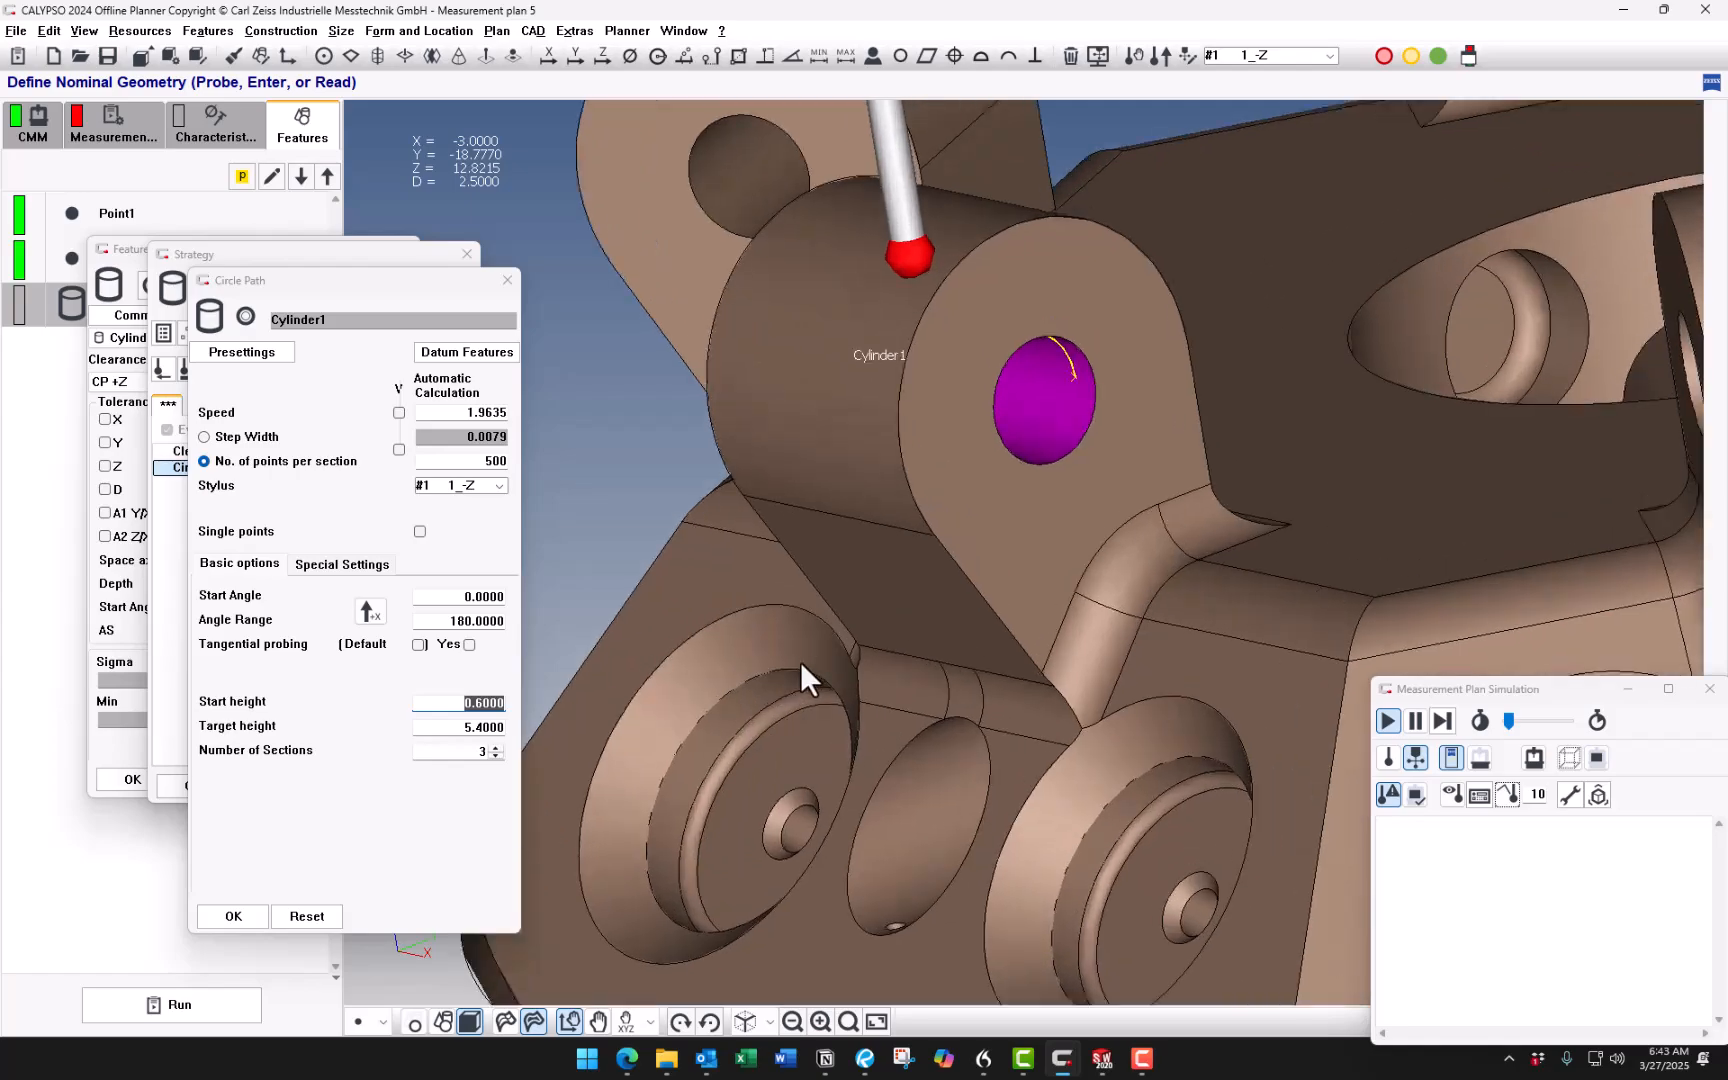
click(535, 1021)
drag(845, 573, 898, 546)
middle_drag(898, 546, 987, 646)
right_drag(987, 646, 943, 507)
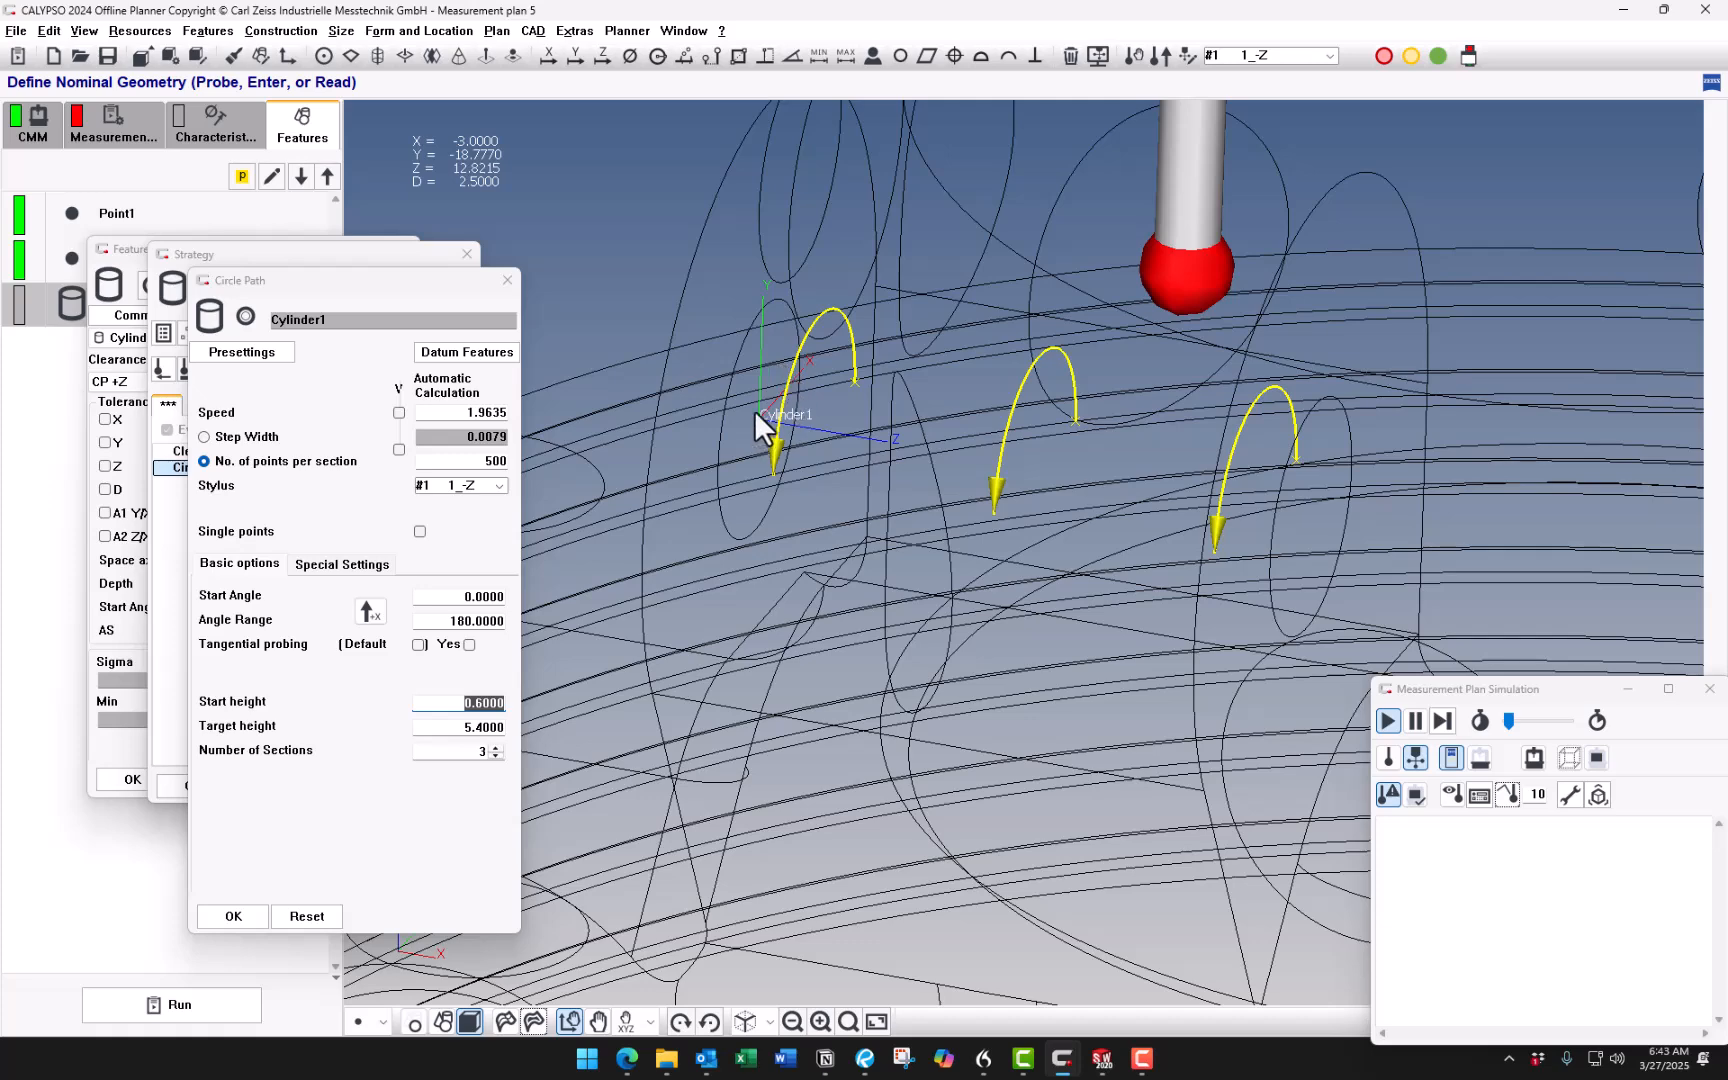
scroll(764, 416, down, 4)
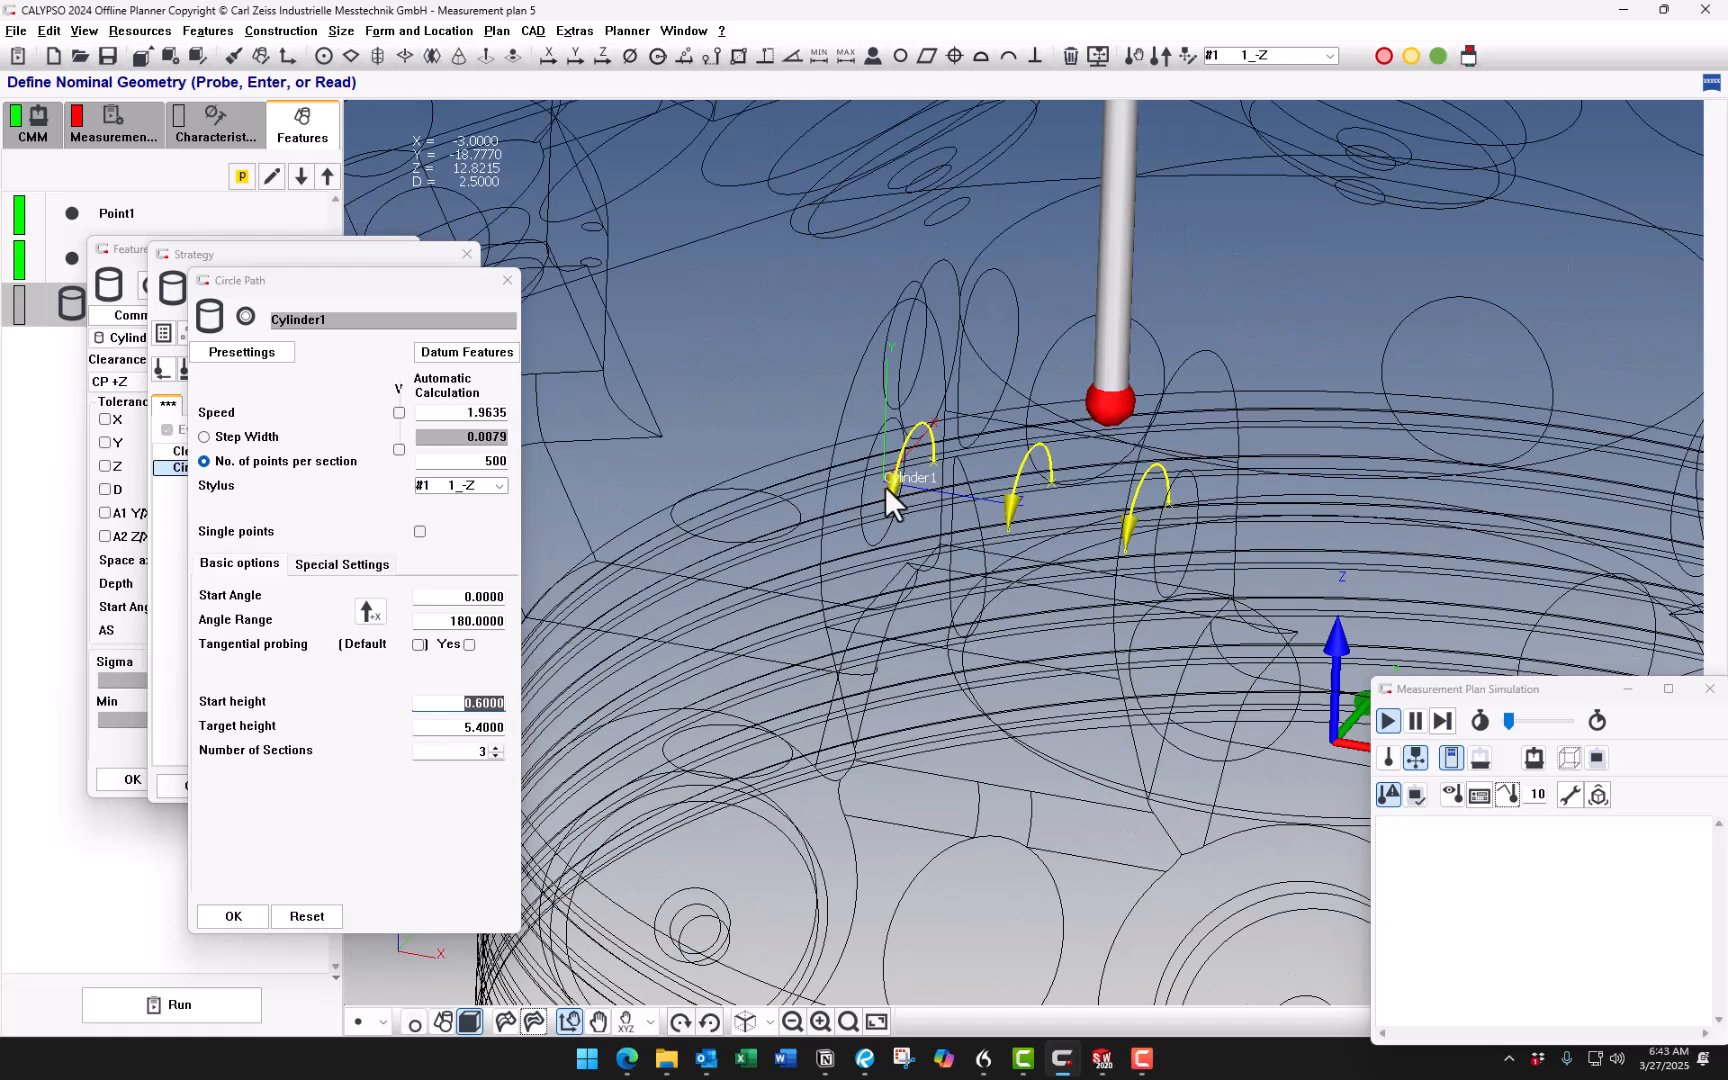
scroll(880, 490, up, 4)
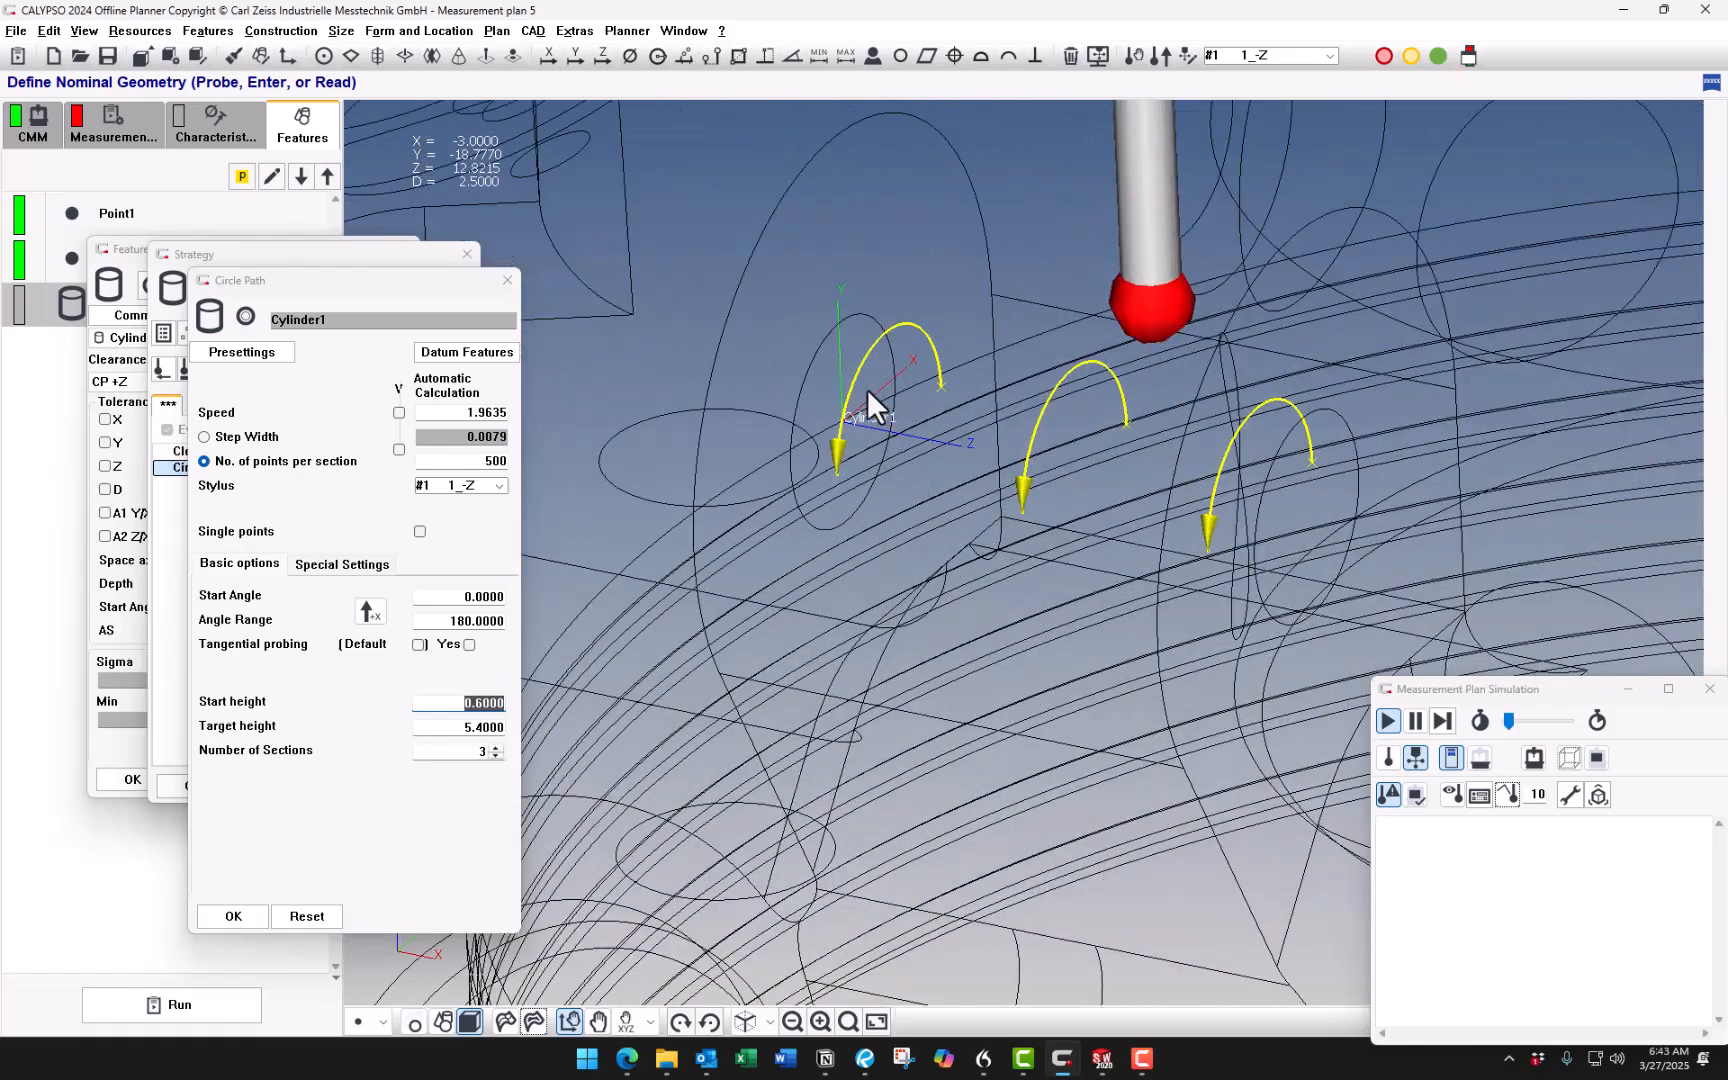
middle_drag(907, 463, 815, 463)
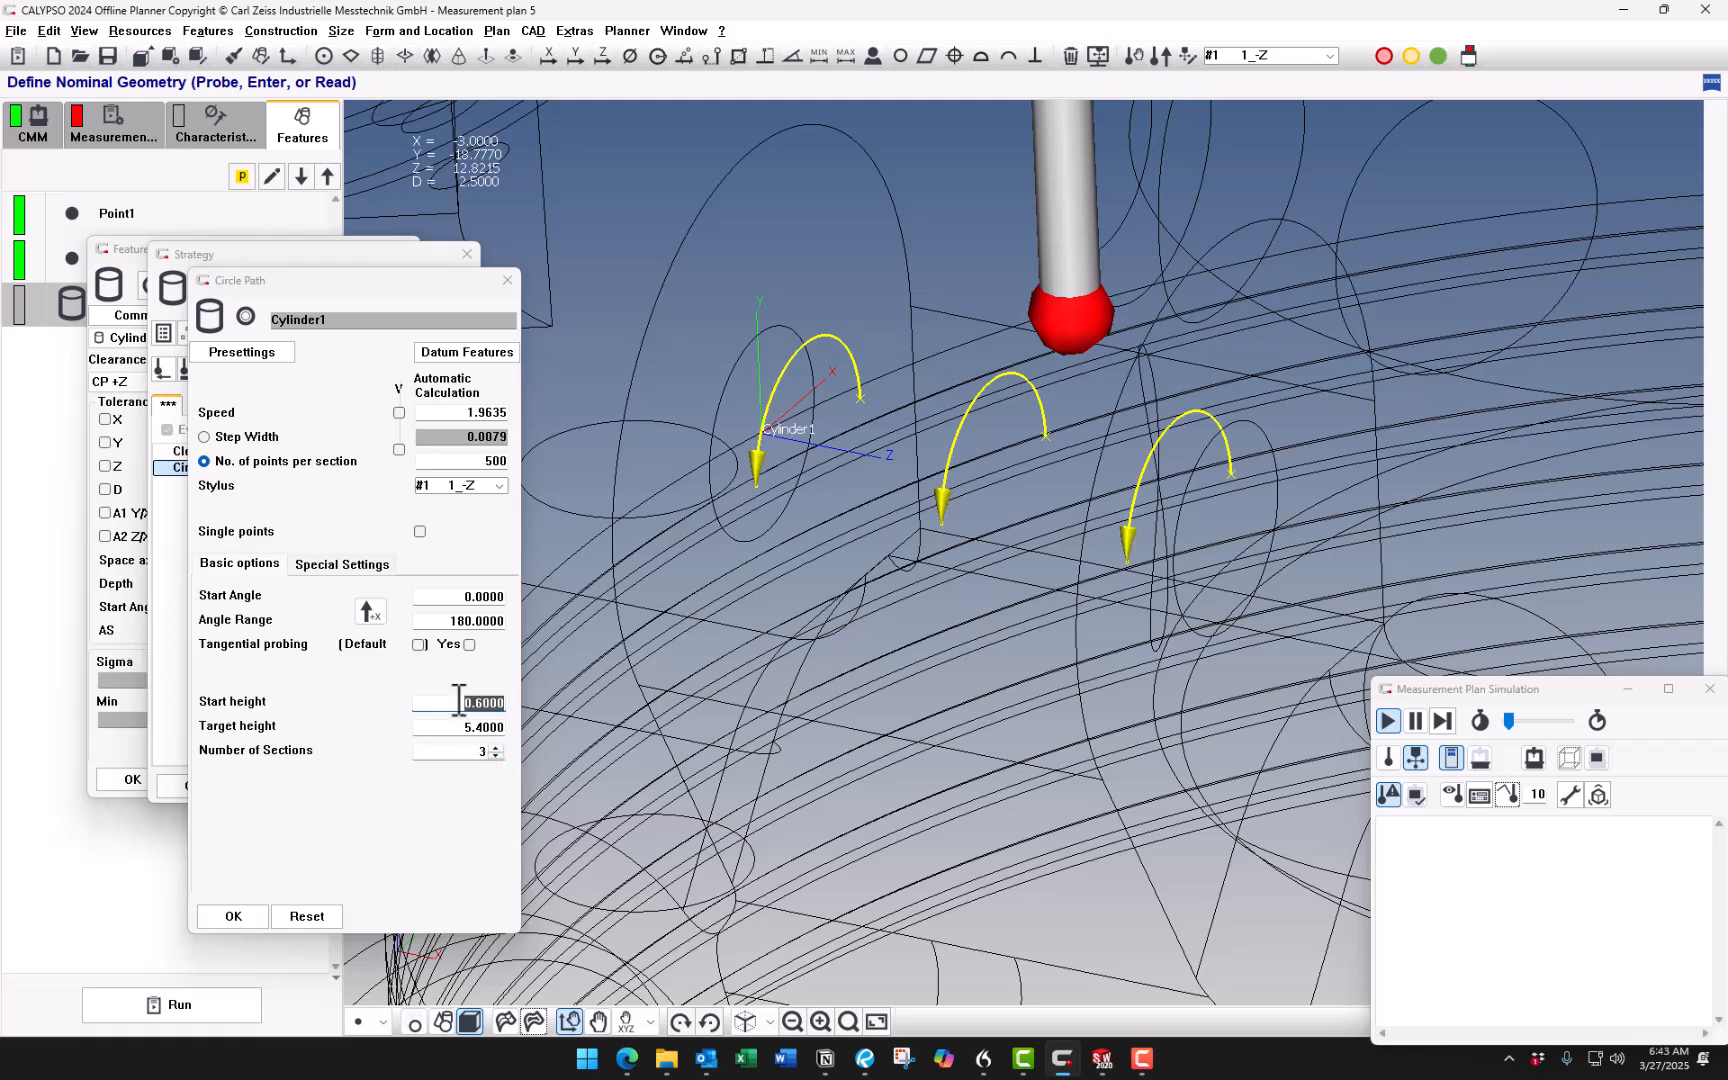
Try a start height and target height of 20 for the circle path and return the model to shaded display.
text(20)
key(Tab)
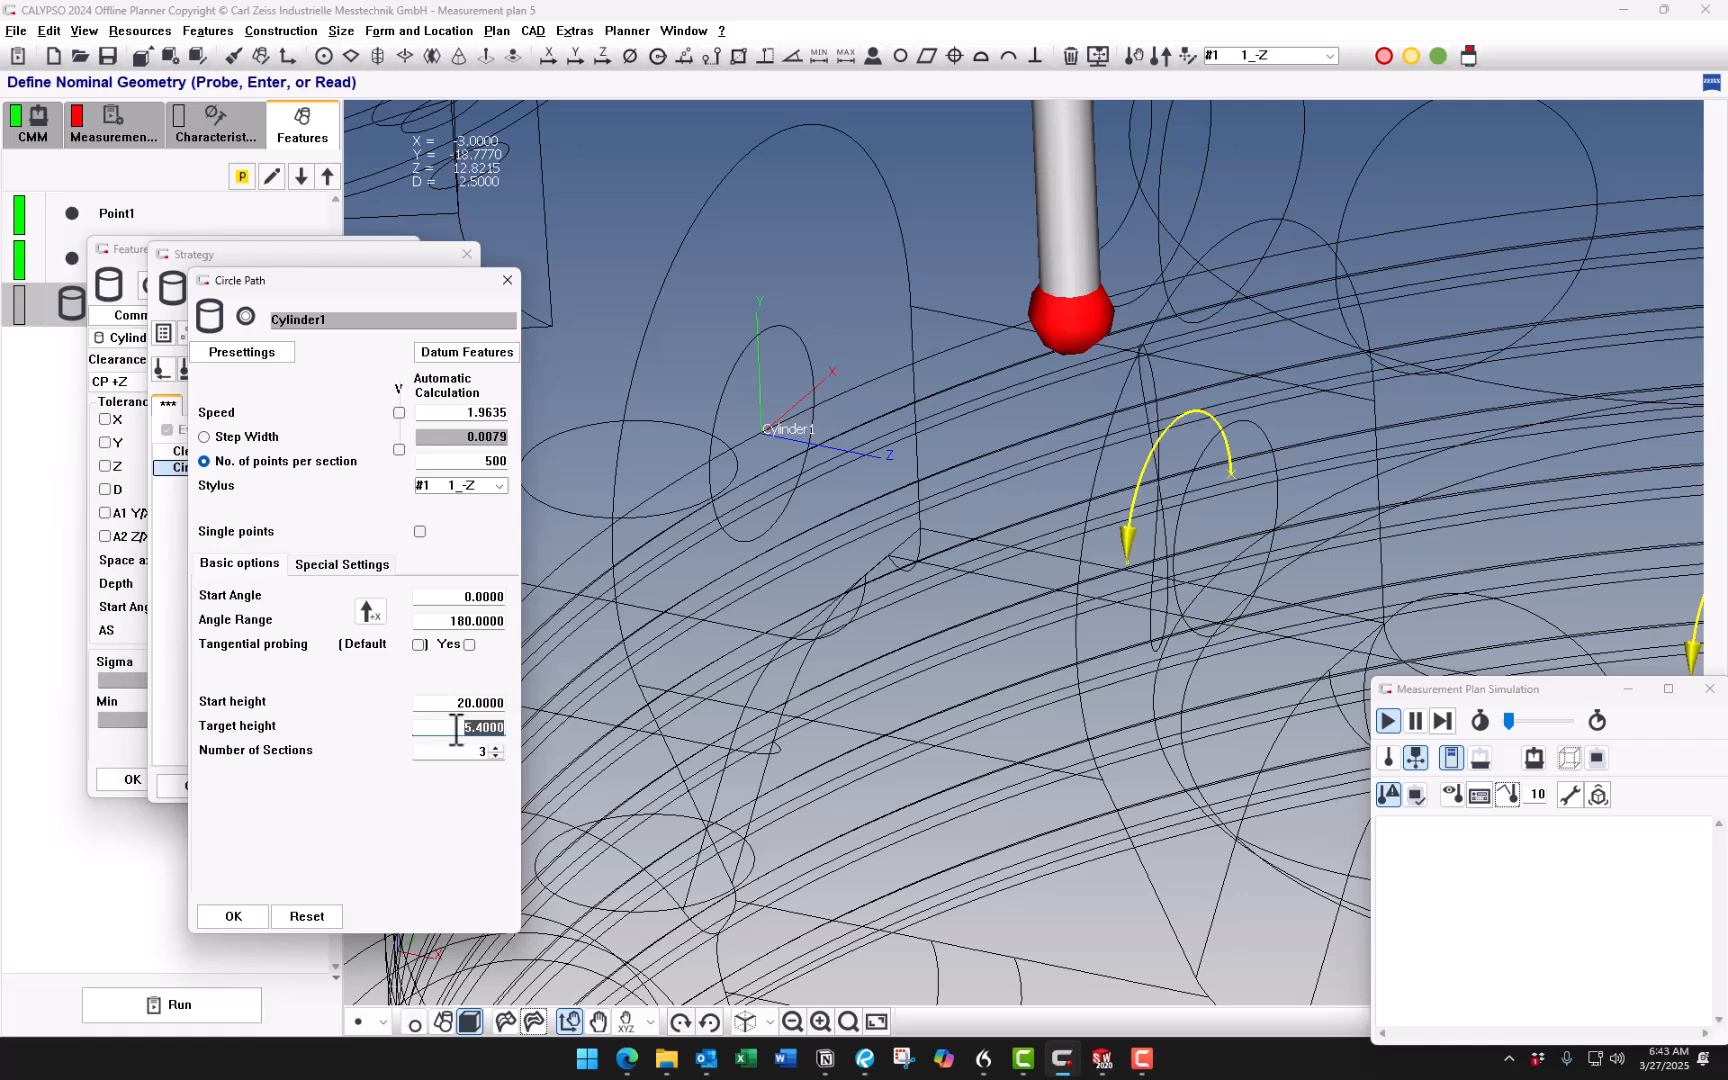
text(20)
key(Tab)
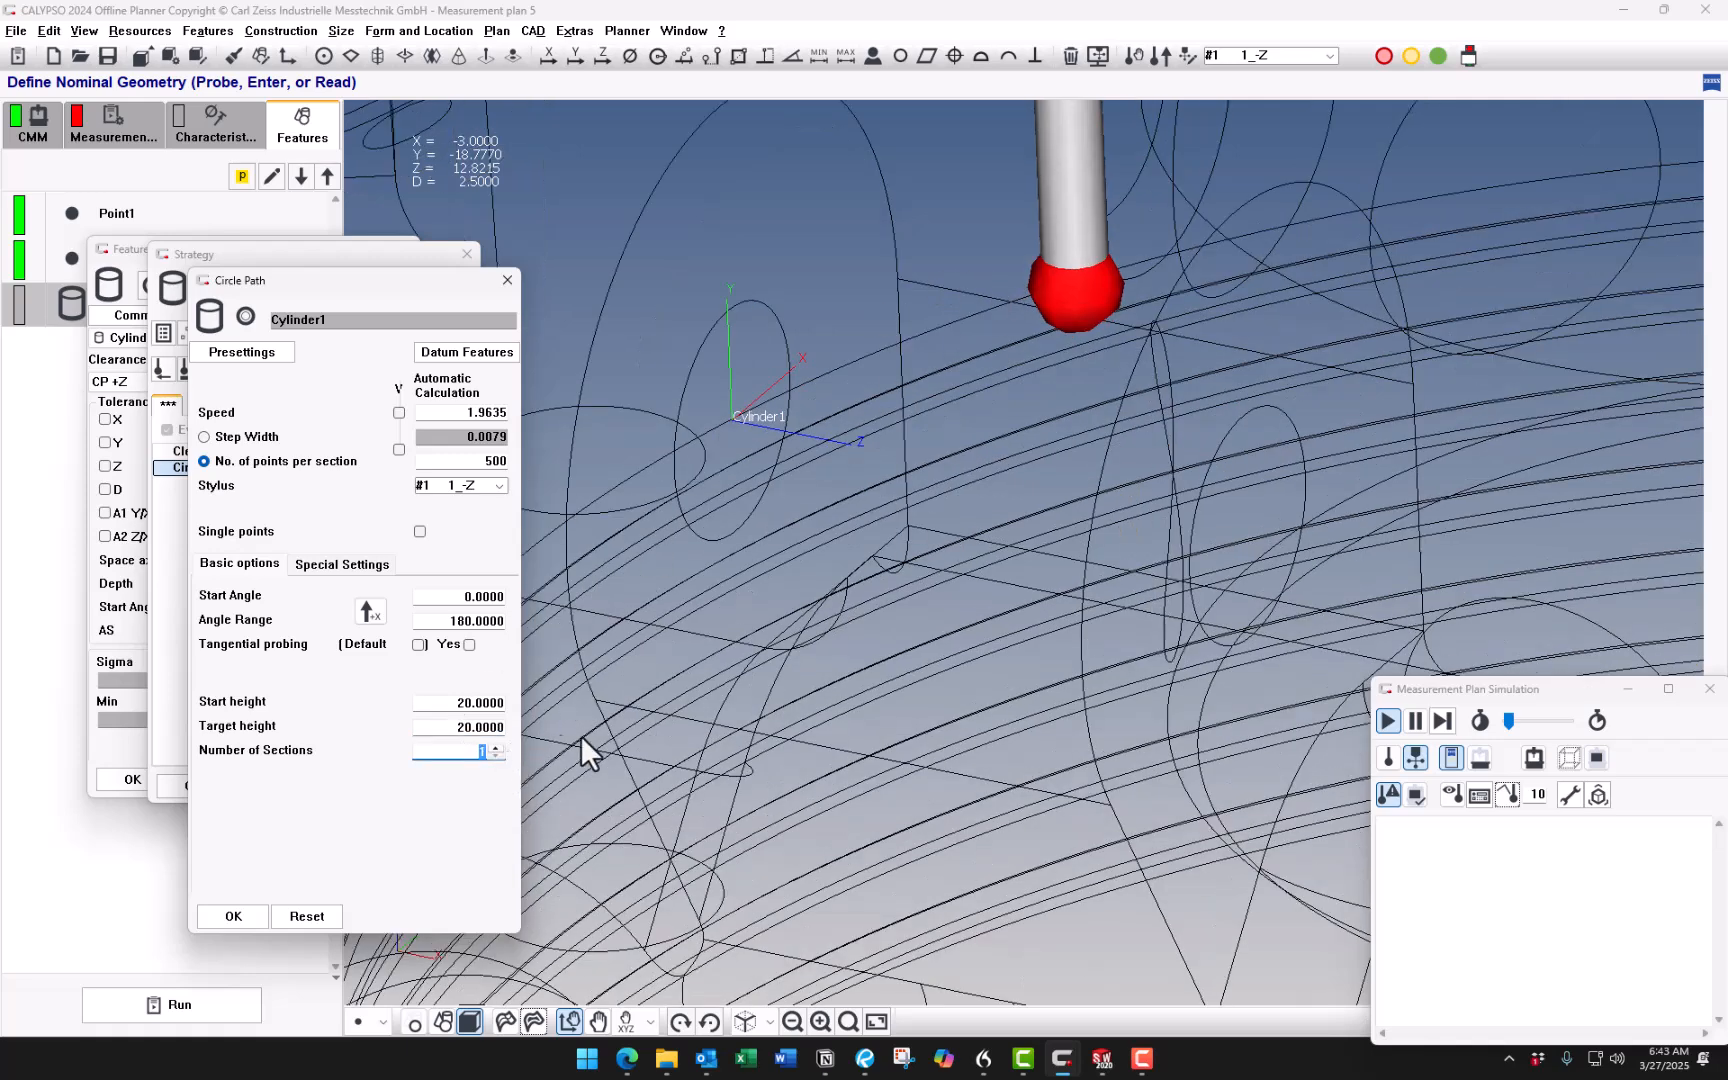
click(535, 1022)
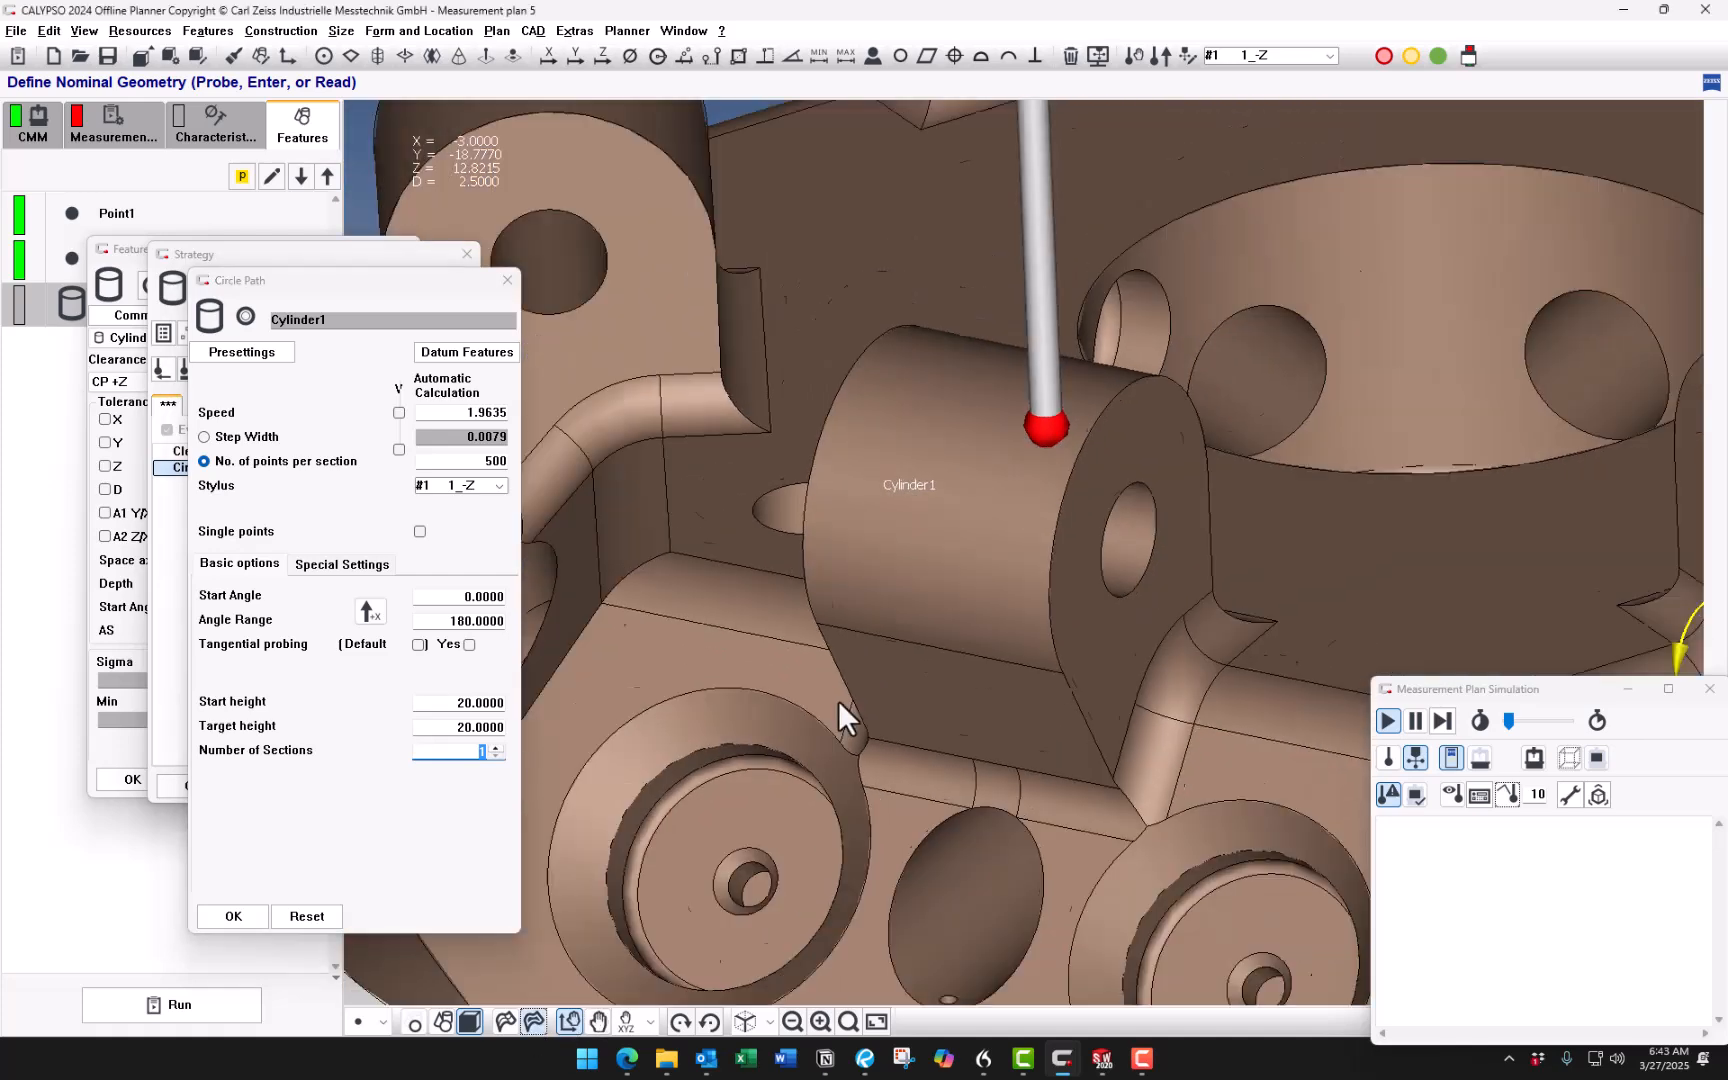
Try start heights of 15 and 10 for the circle path.
middle_drag(1358, 615, 1164, 571)
drag(445, 702, 655, 705)
text(15)
key(Tab)
text(10)
key(Tab)
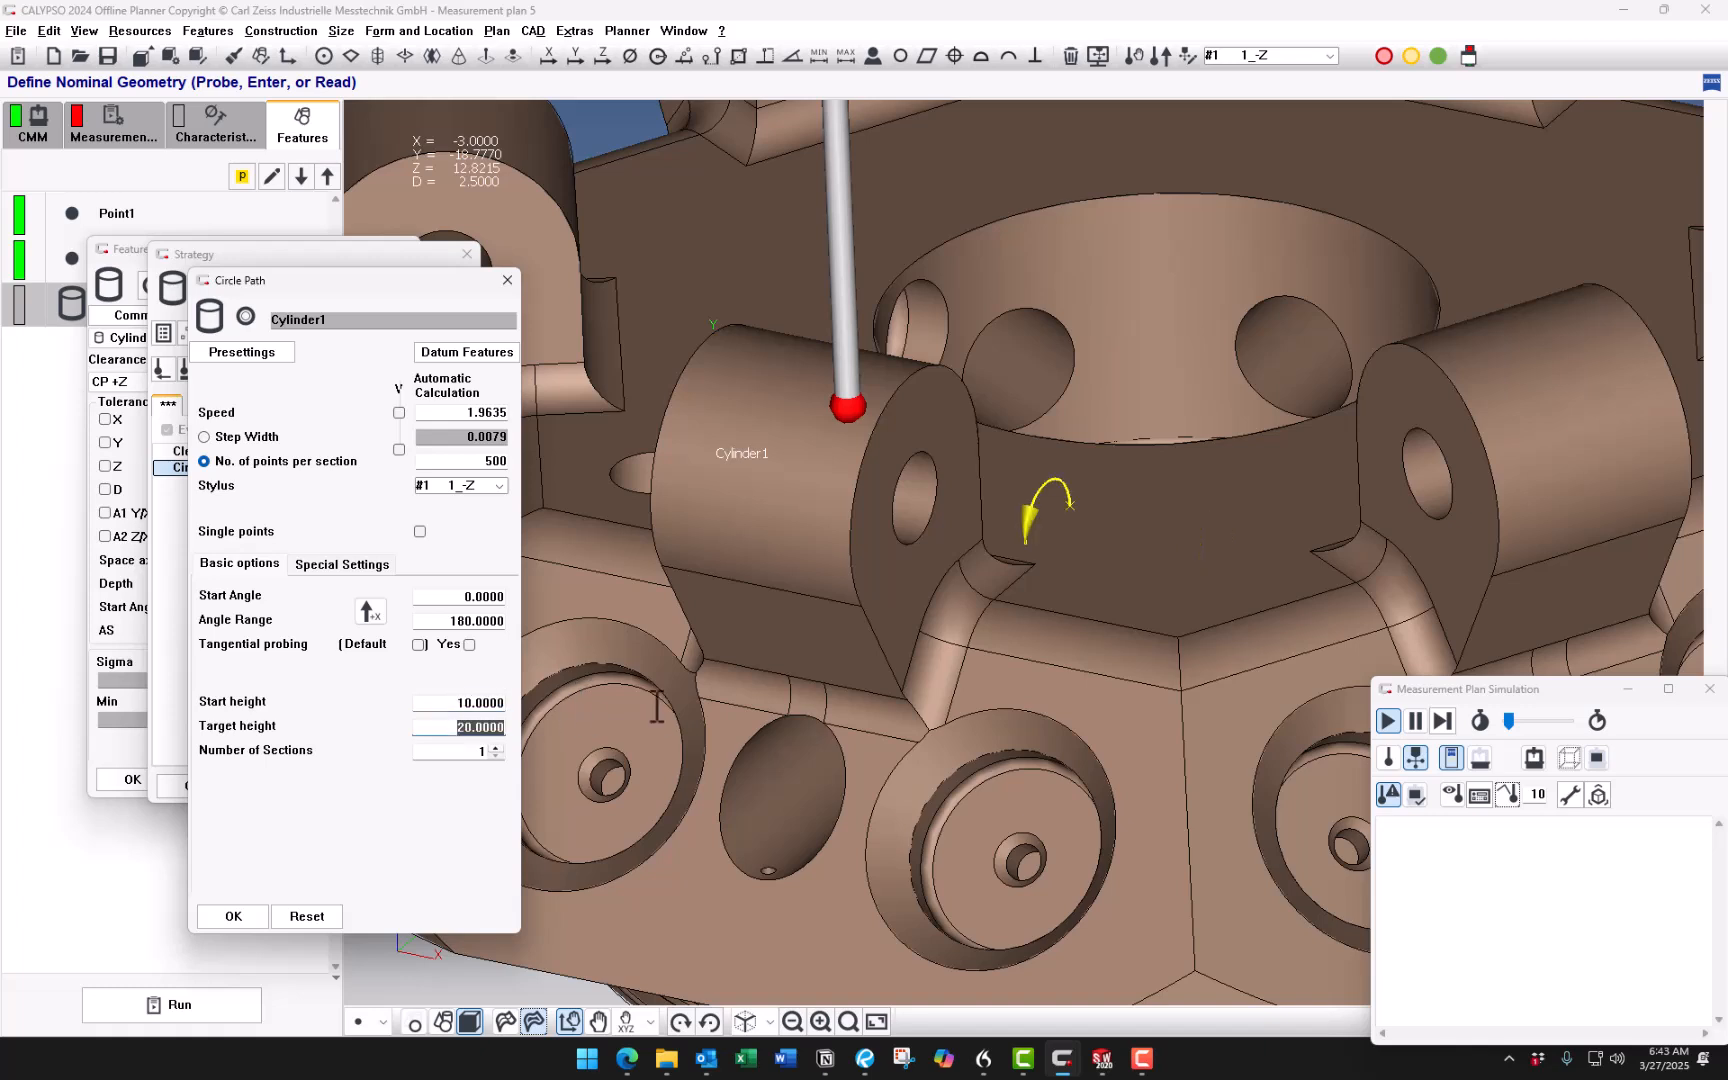
Set the circle path's start height and target height to 7 so one section lies just outside the lug.
drag(455, 703, 590, 712)
text(7)
key(Tab)
mouse_move(859, 679)
middle_down()
mouse_move(921, 651)
mouse_move(869, 675)
middle_up()
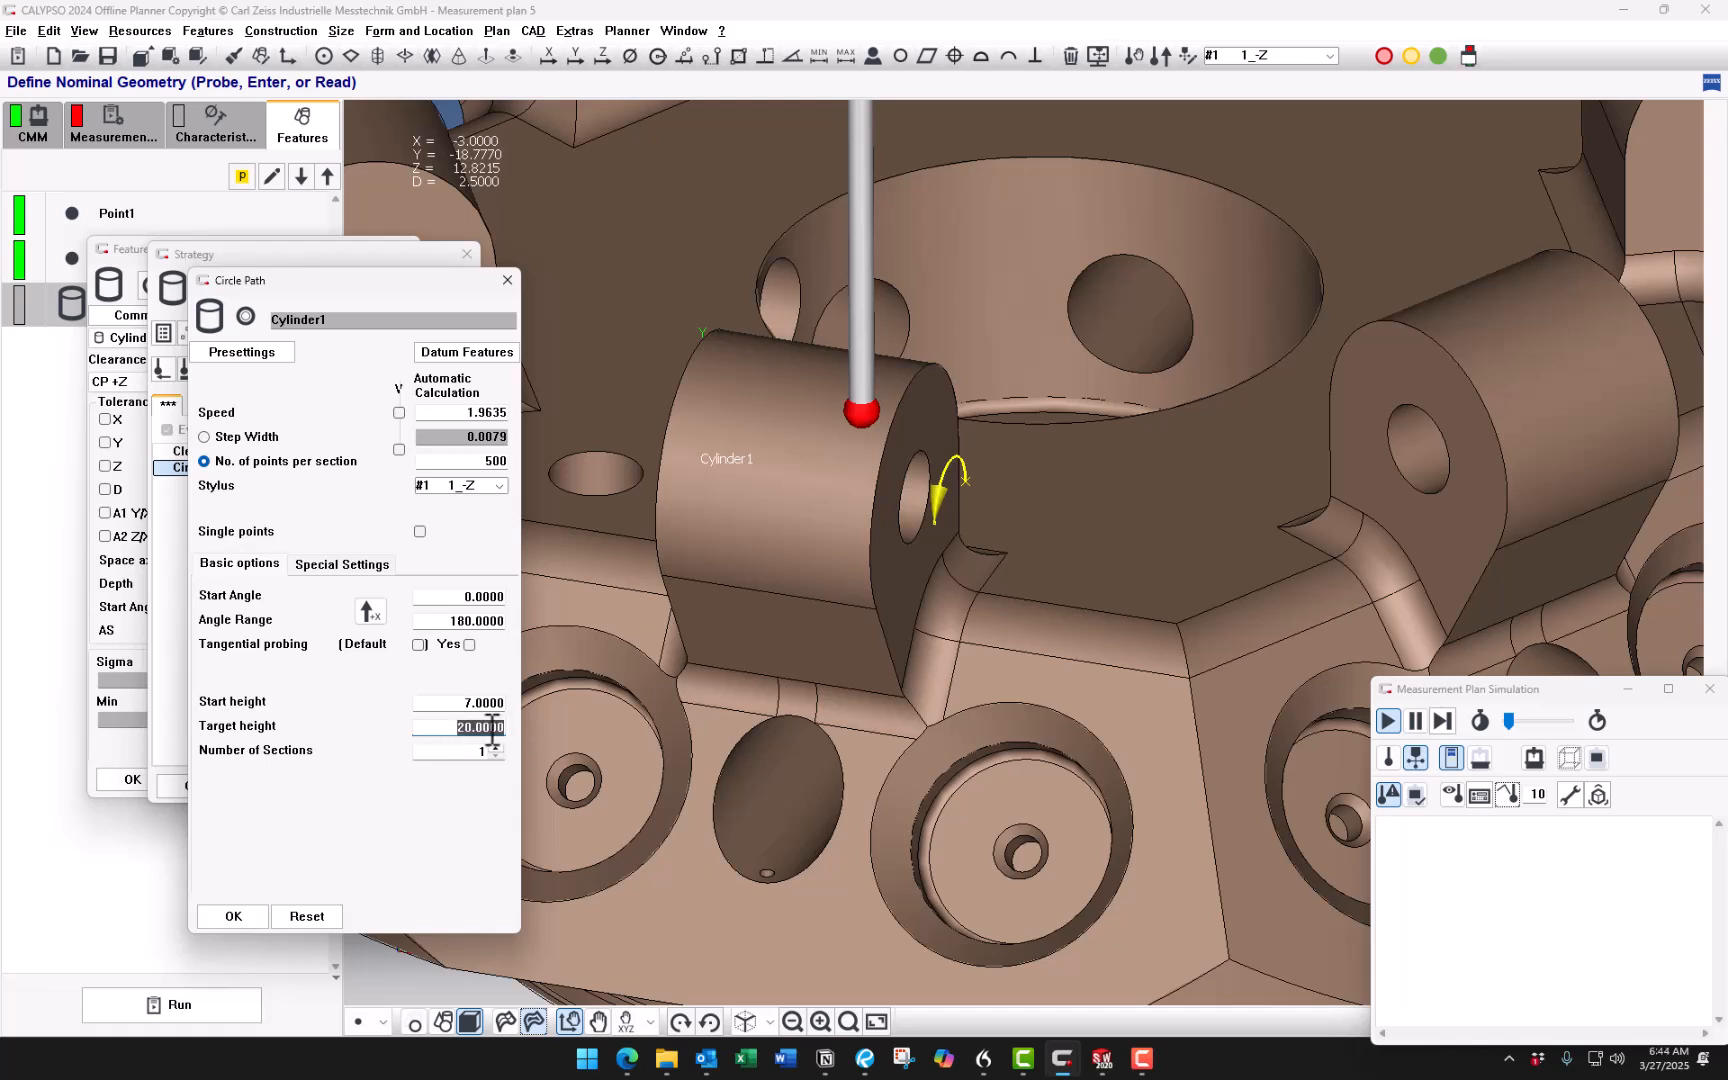
text(7.0000)
key(Tab)
Set the circle path's speed to 1 and its number of points per section to 300, and accept the path.
drag(452, 412, 999, 493)
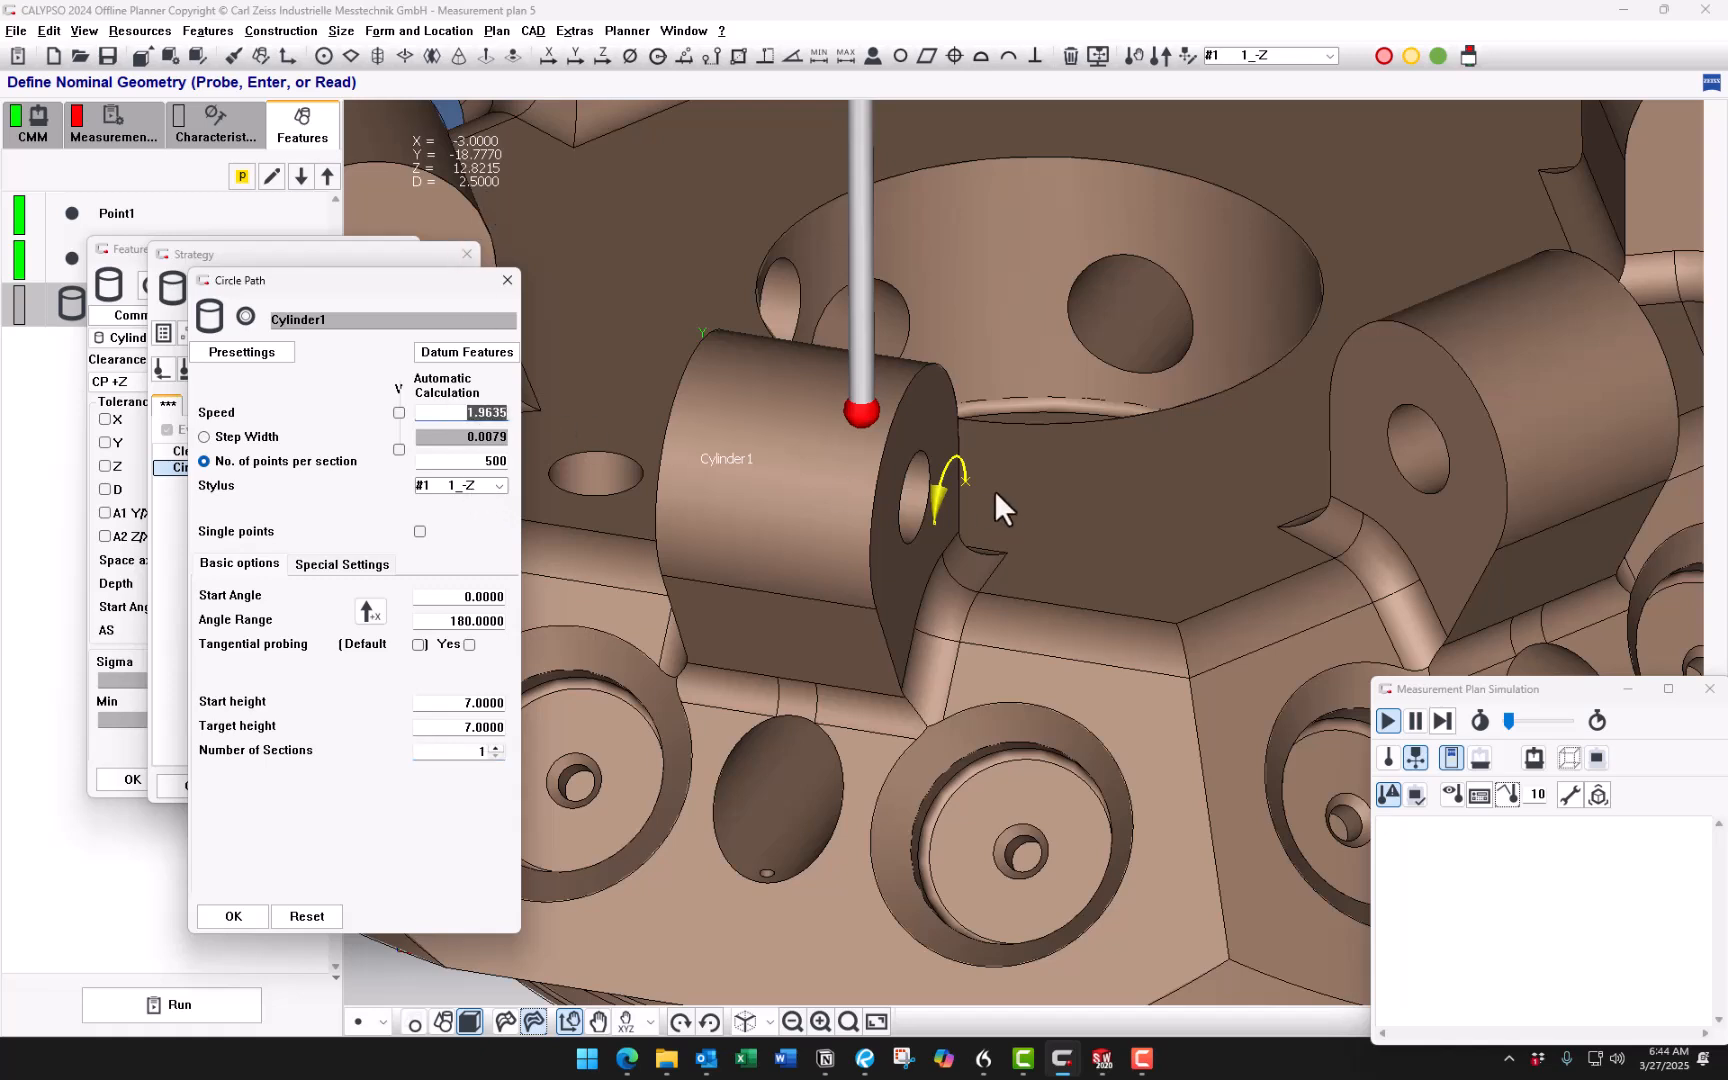
drag(457, 414, 561, 419)
text(1)
key(Tab)
click(470, 461)
text(300)
click(233, 916)
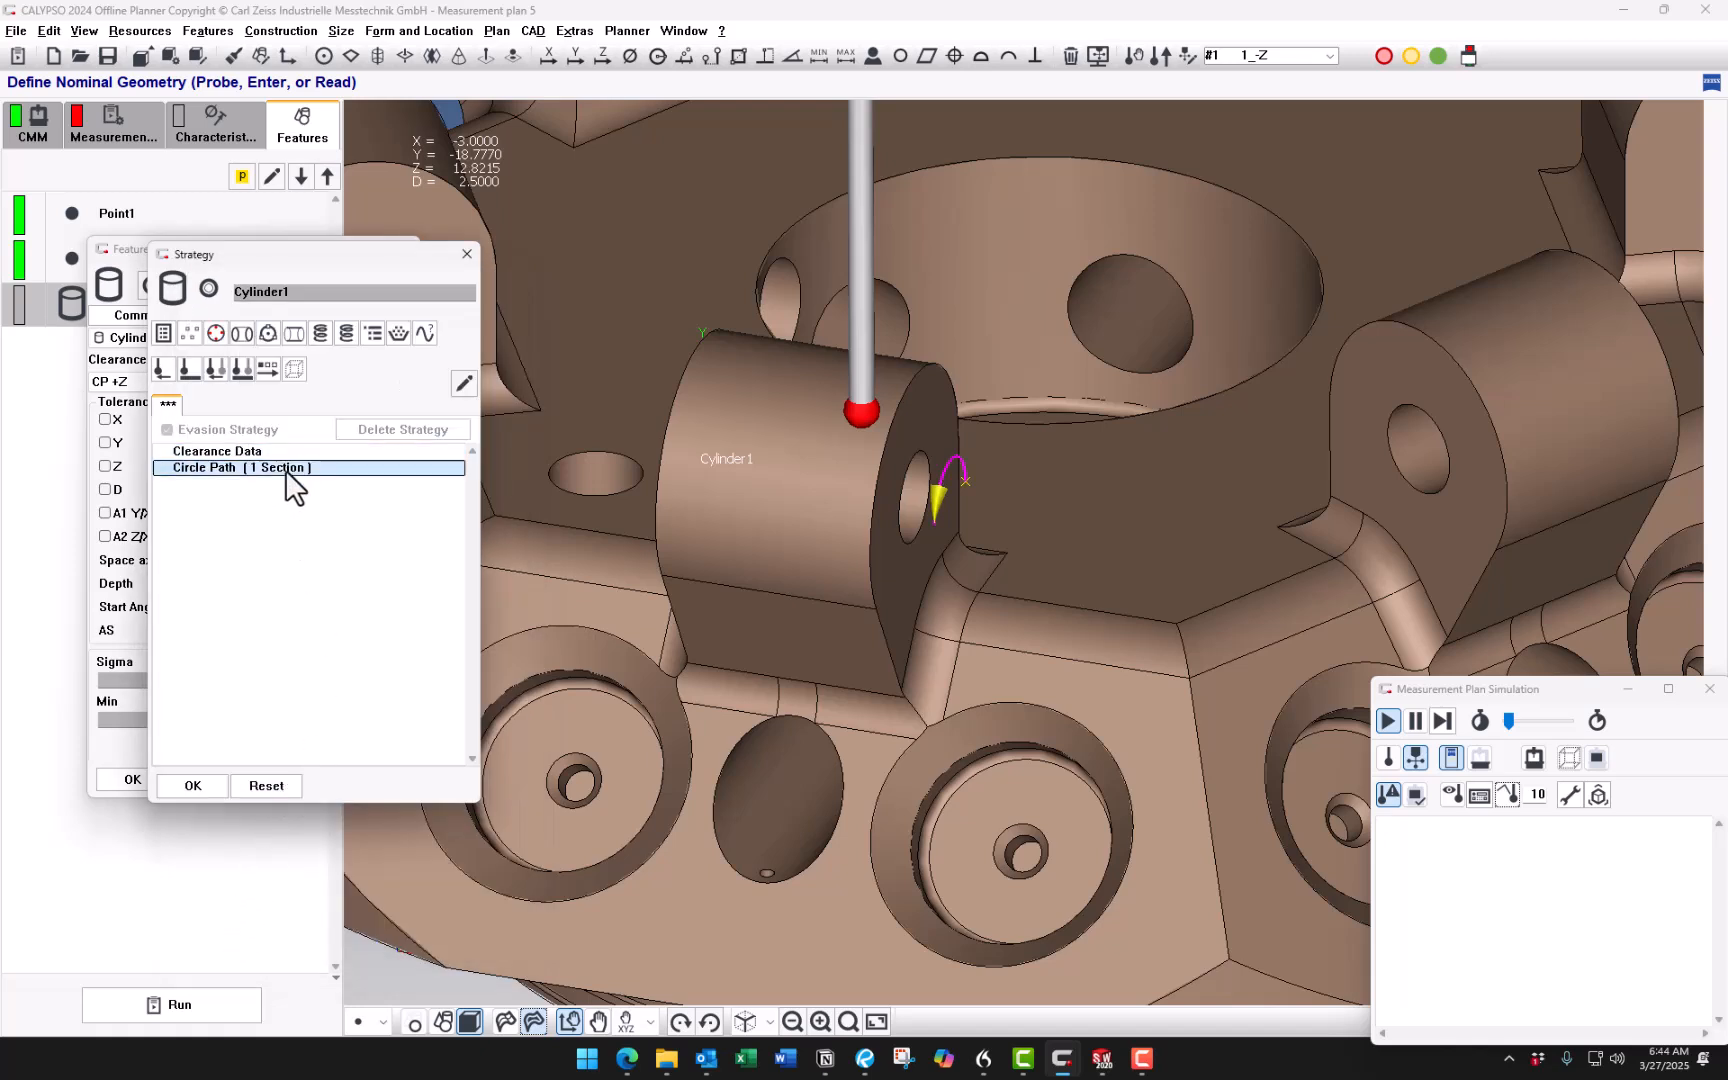
Duplicate the circle path in the strategy and set the copy's start height to 12.
key(ctrl+v)
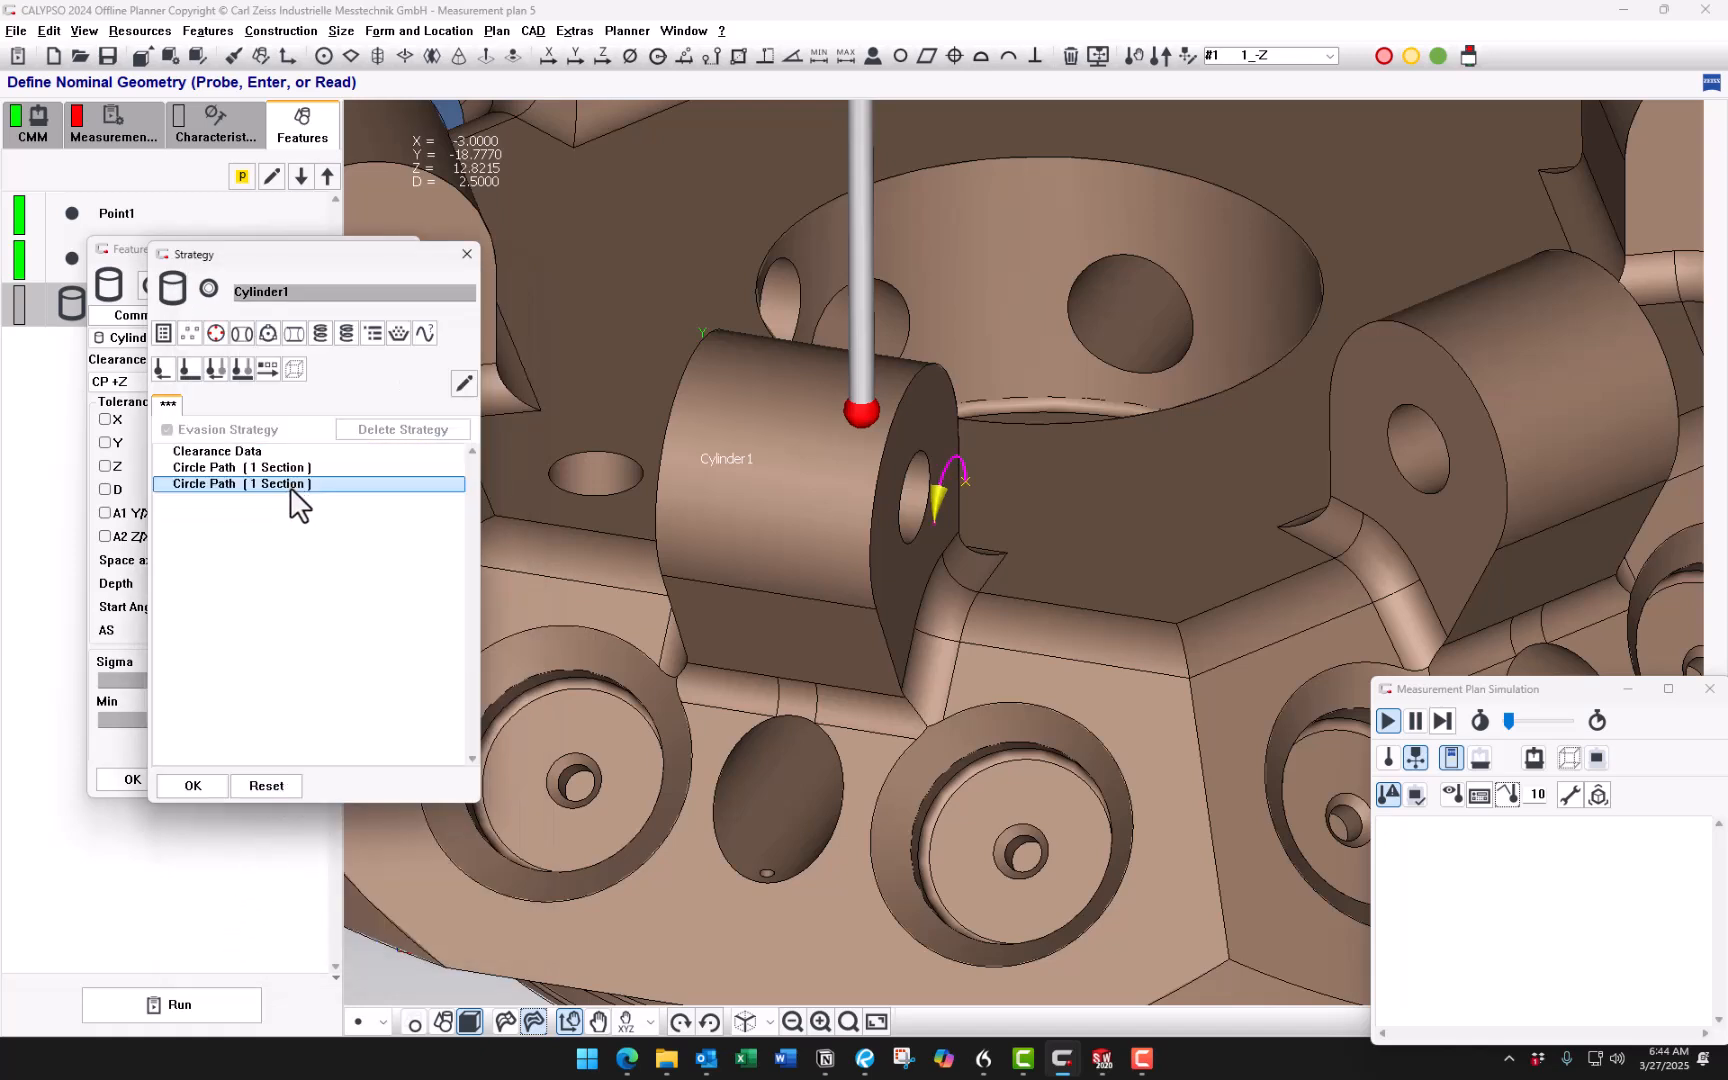
double_click(296, 486)
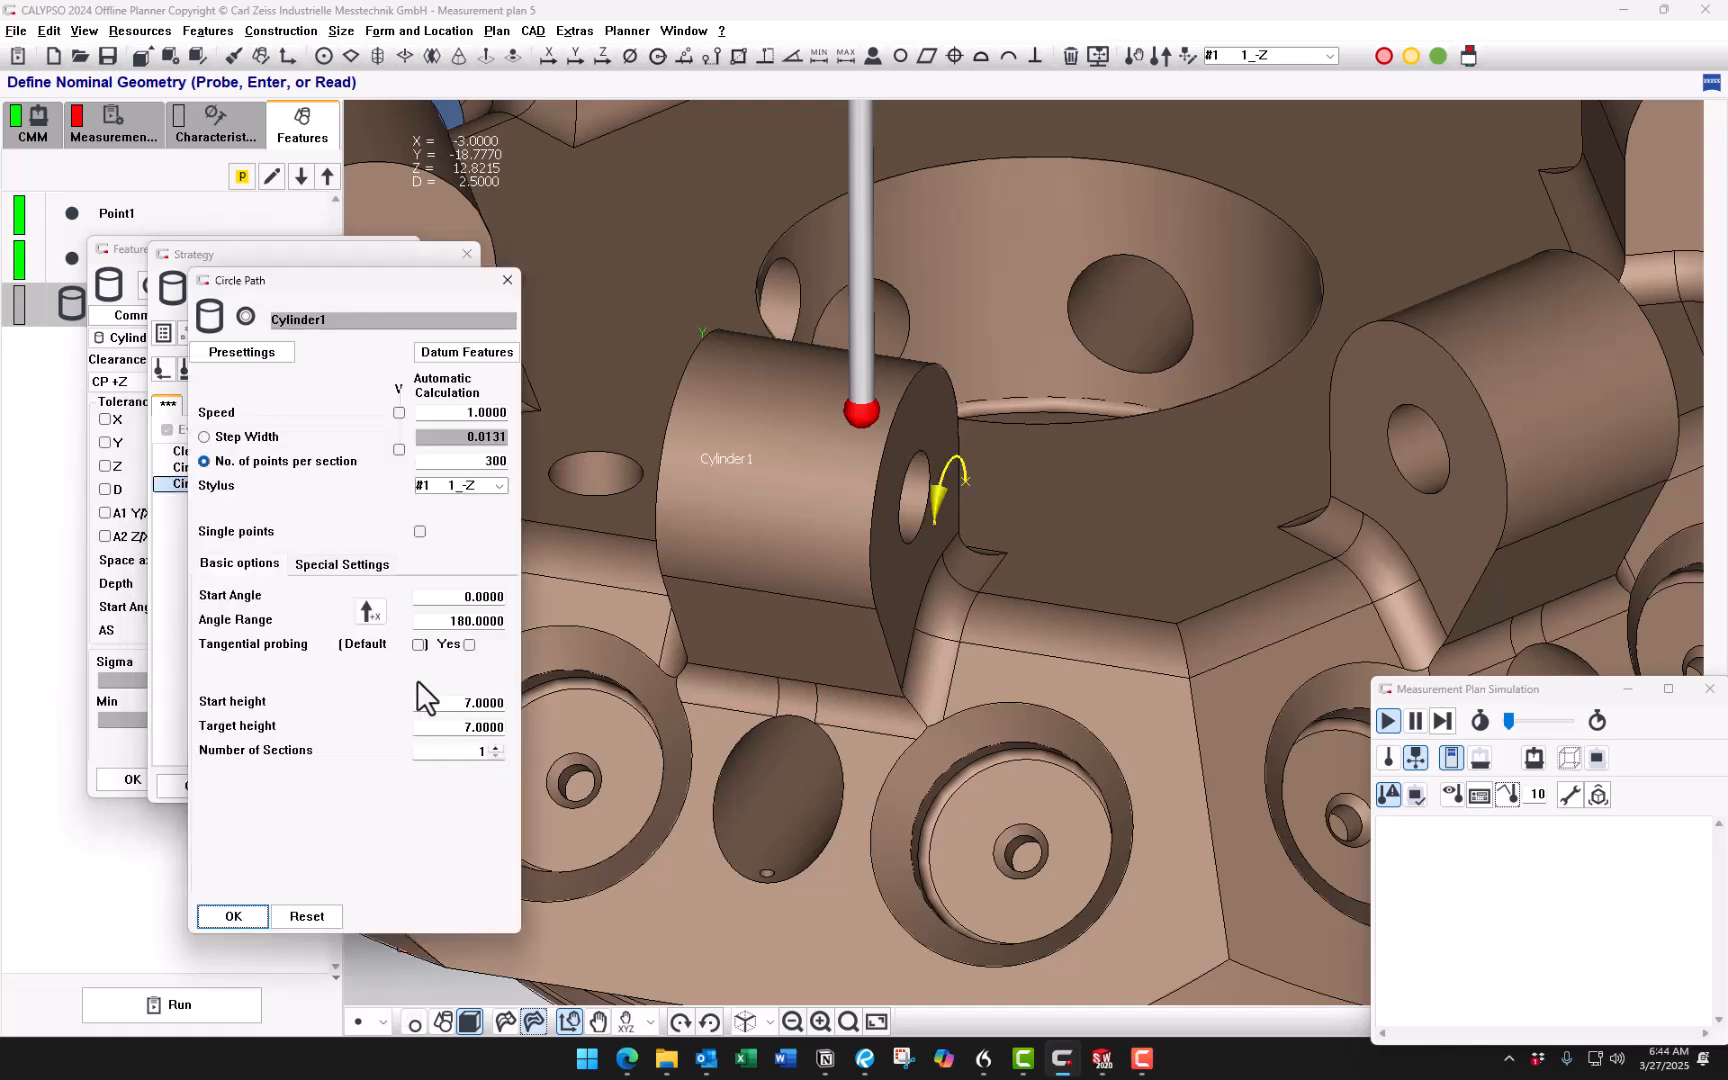
double_click(464, 704)
text(12)
key(Tab)
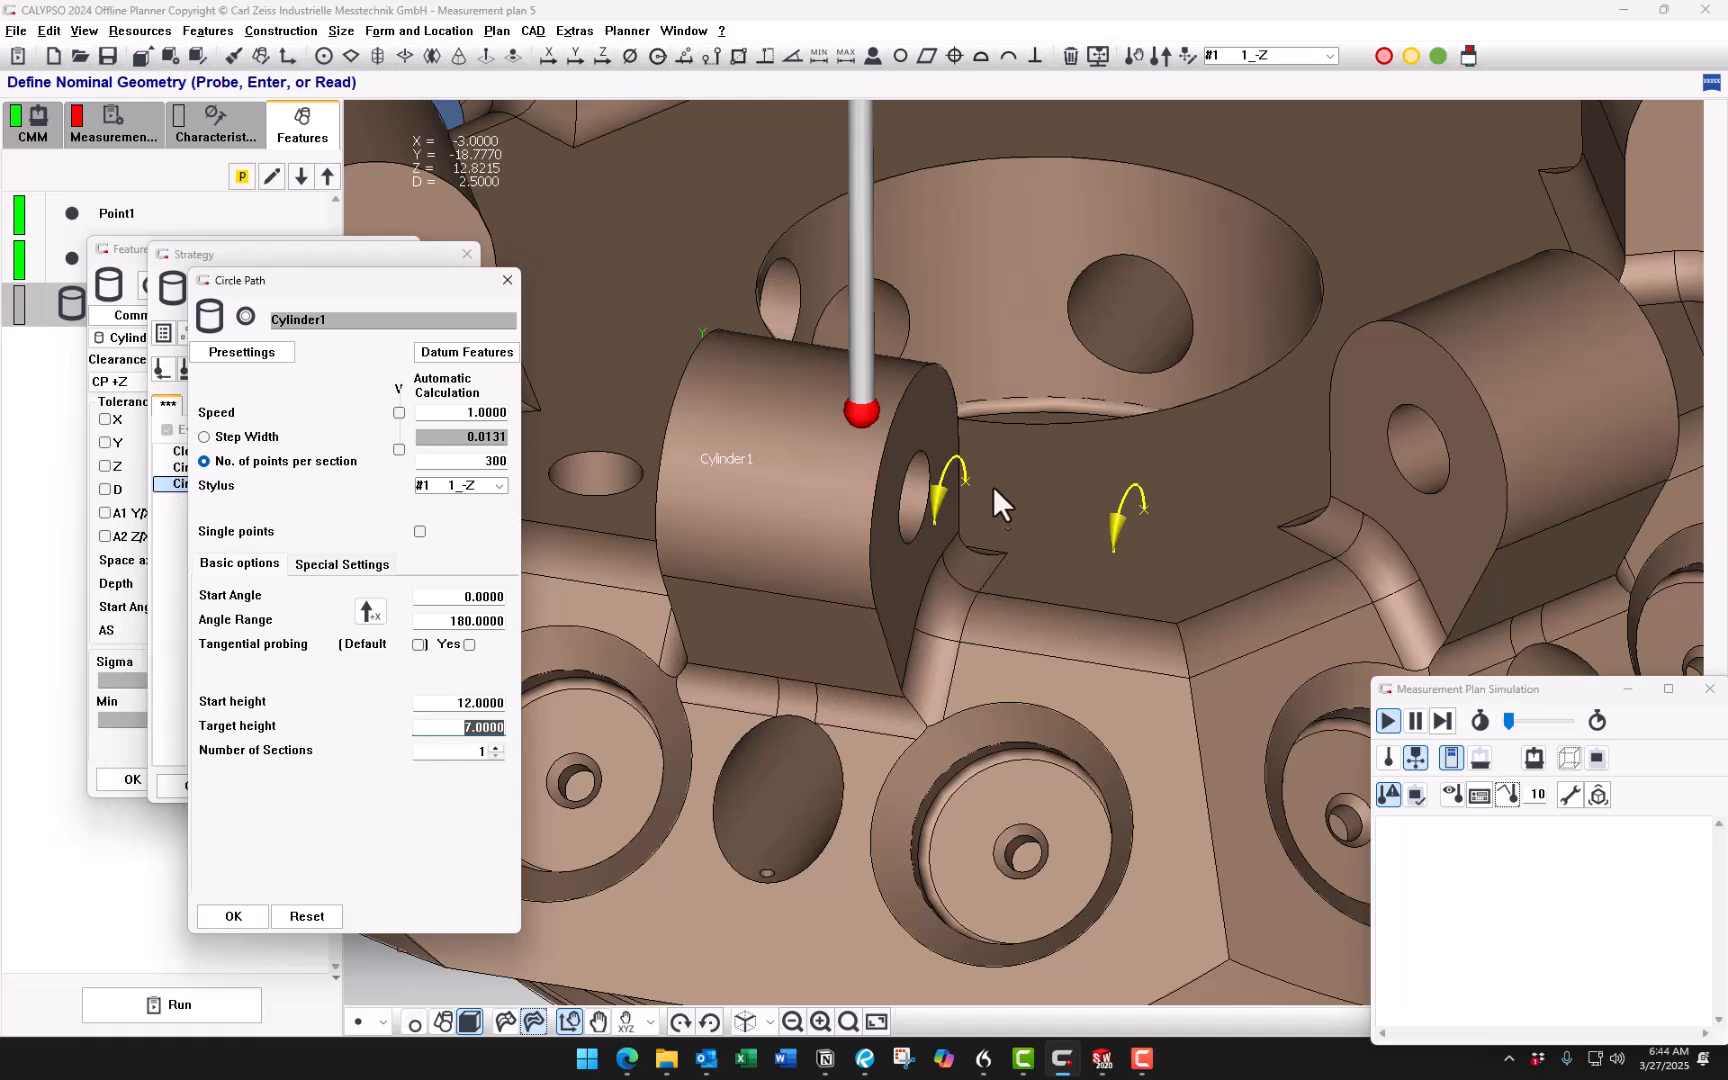
middle_drag(1014, 585, 965, 580)
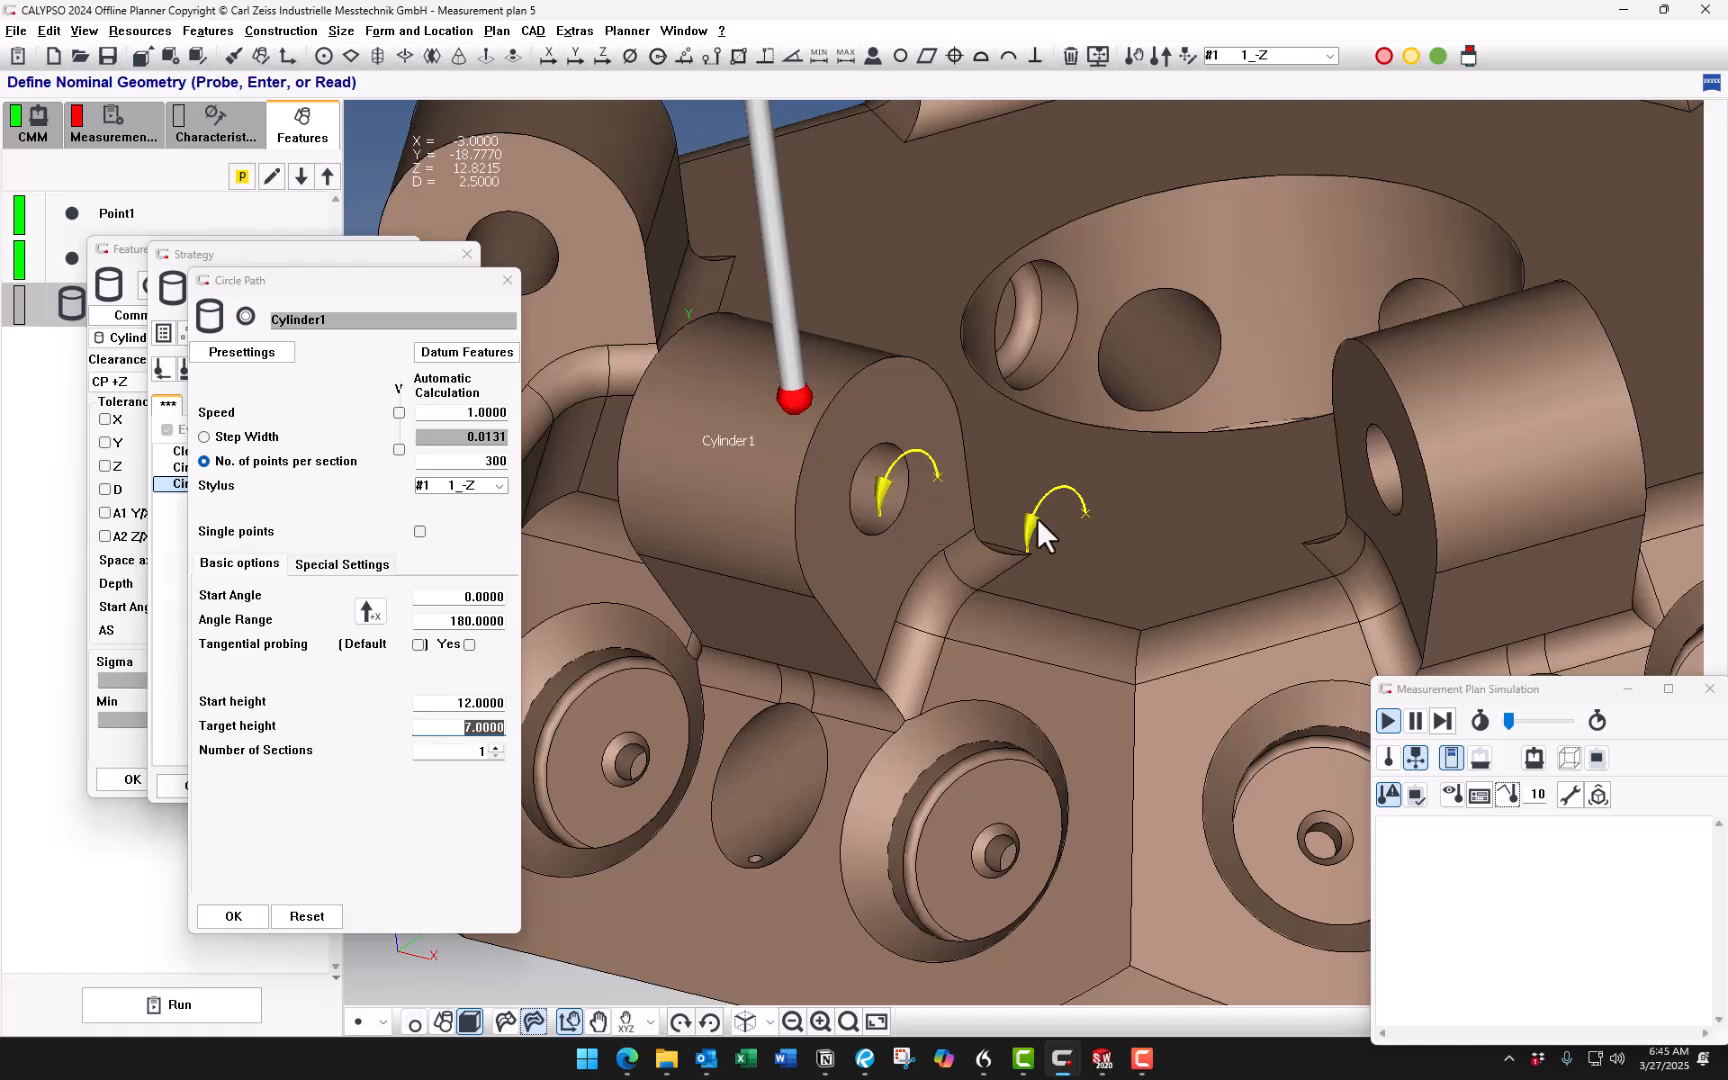
Reverse the copied circle path with an angle range of -180 and a start angle of 180, and accept it.
click(451, 620)
key(Return)
drag(440, 597, 649, 590)
text(180)
key(Tab)
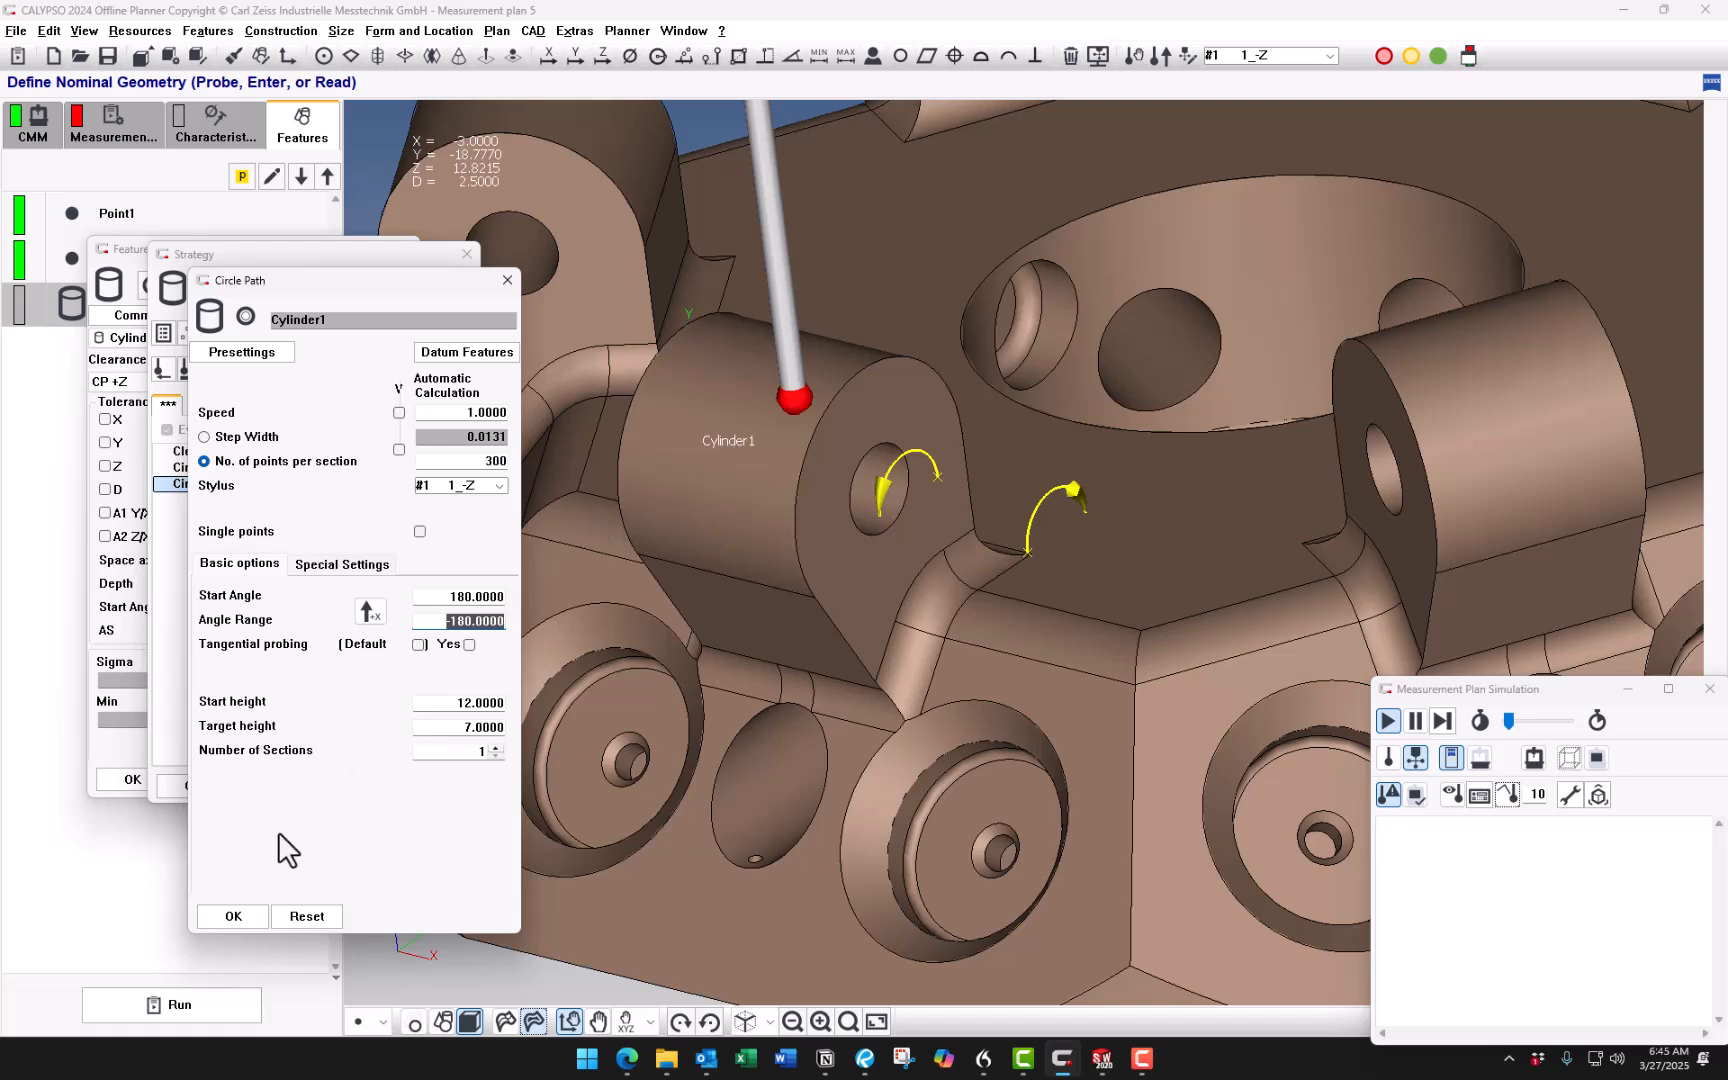
click(233, 916)
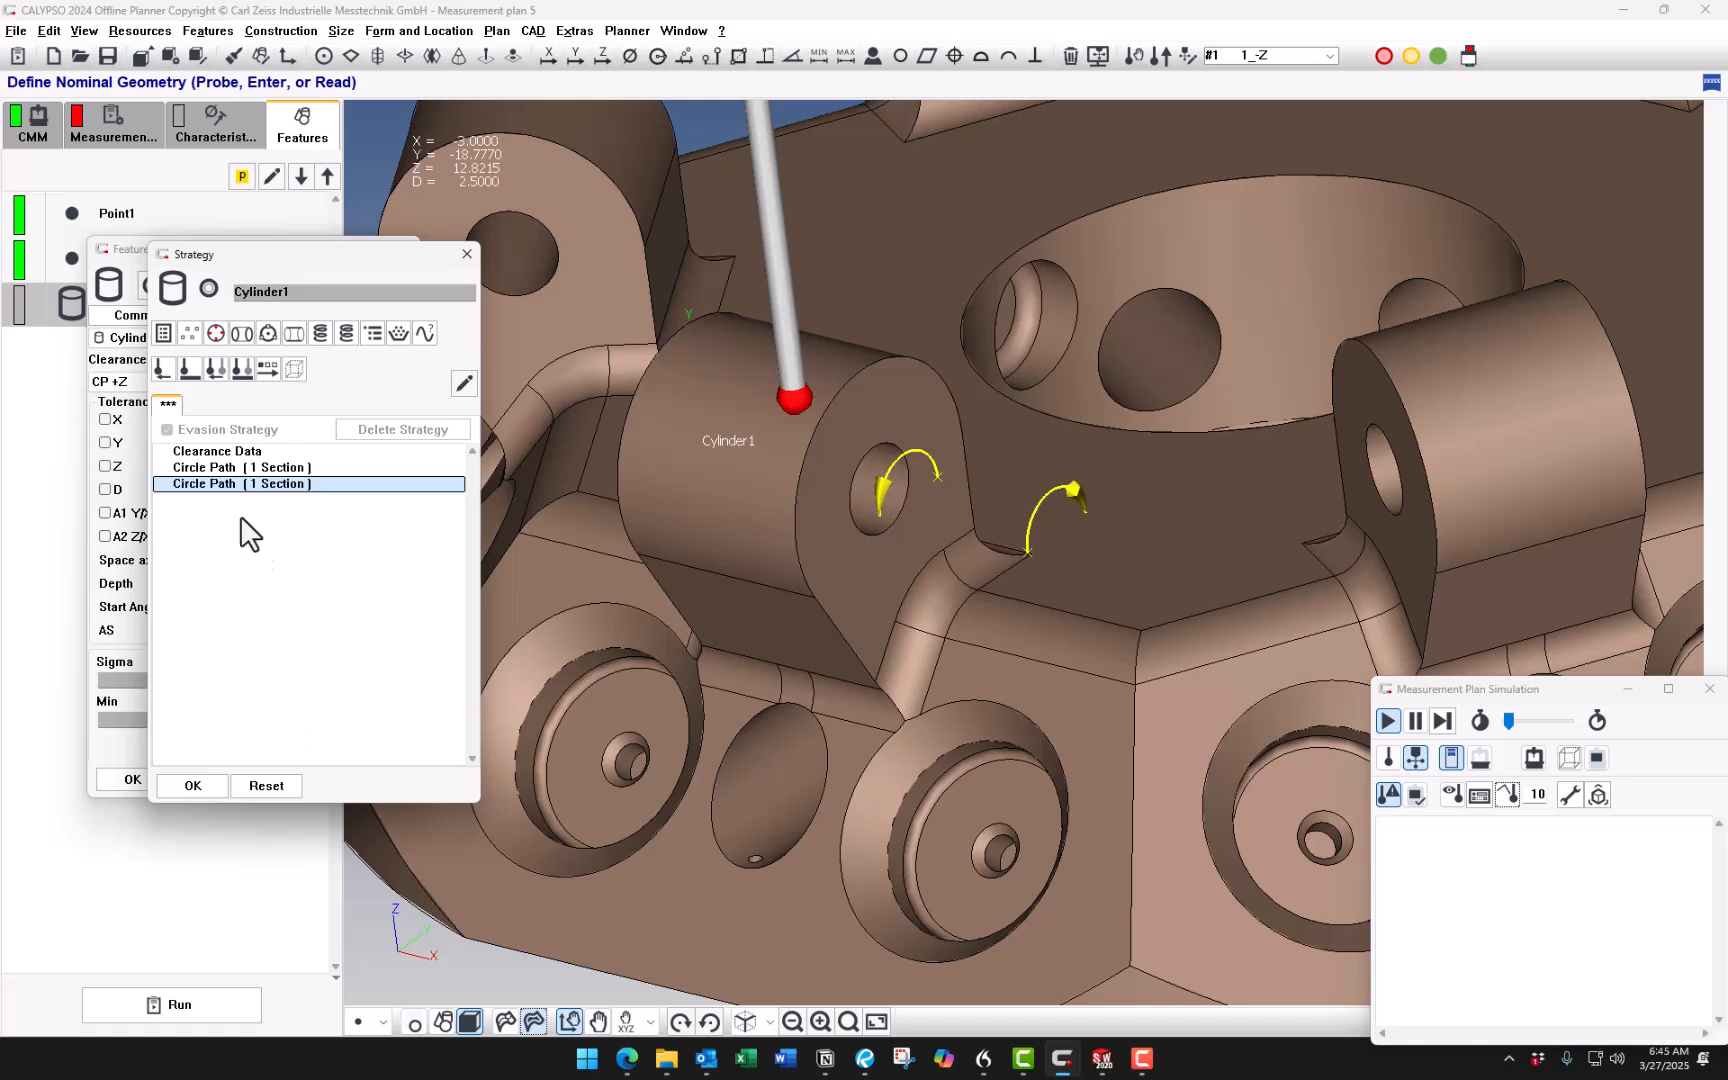
Add a programmable stop after the clearance data with the text "Insert gage pin.".
click(255, 453)
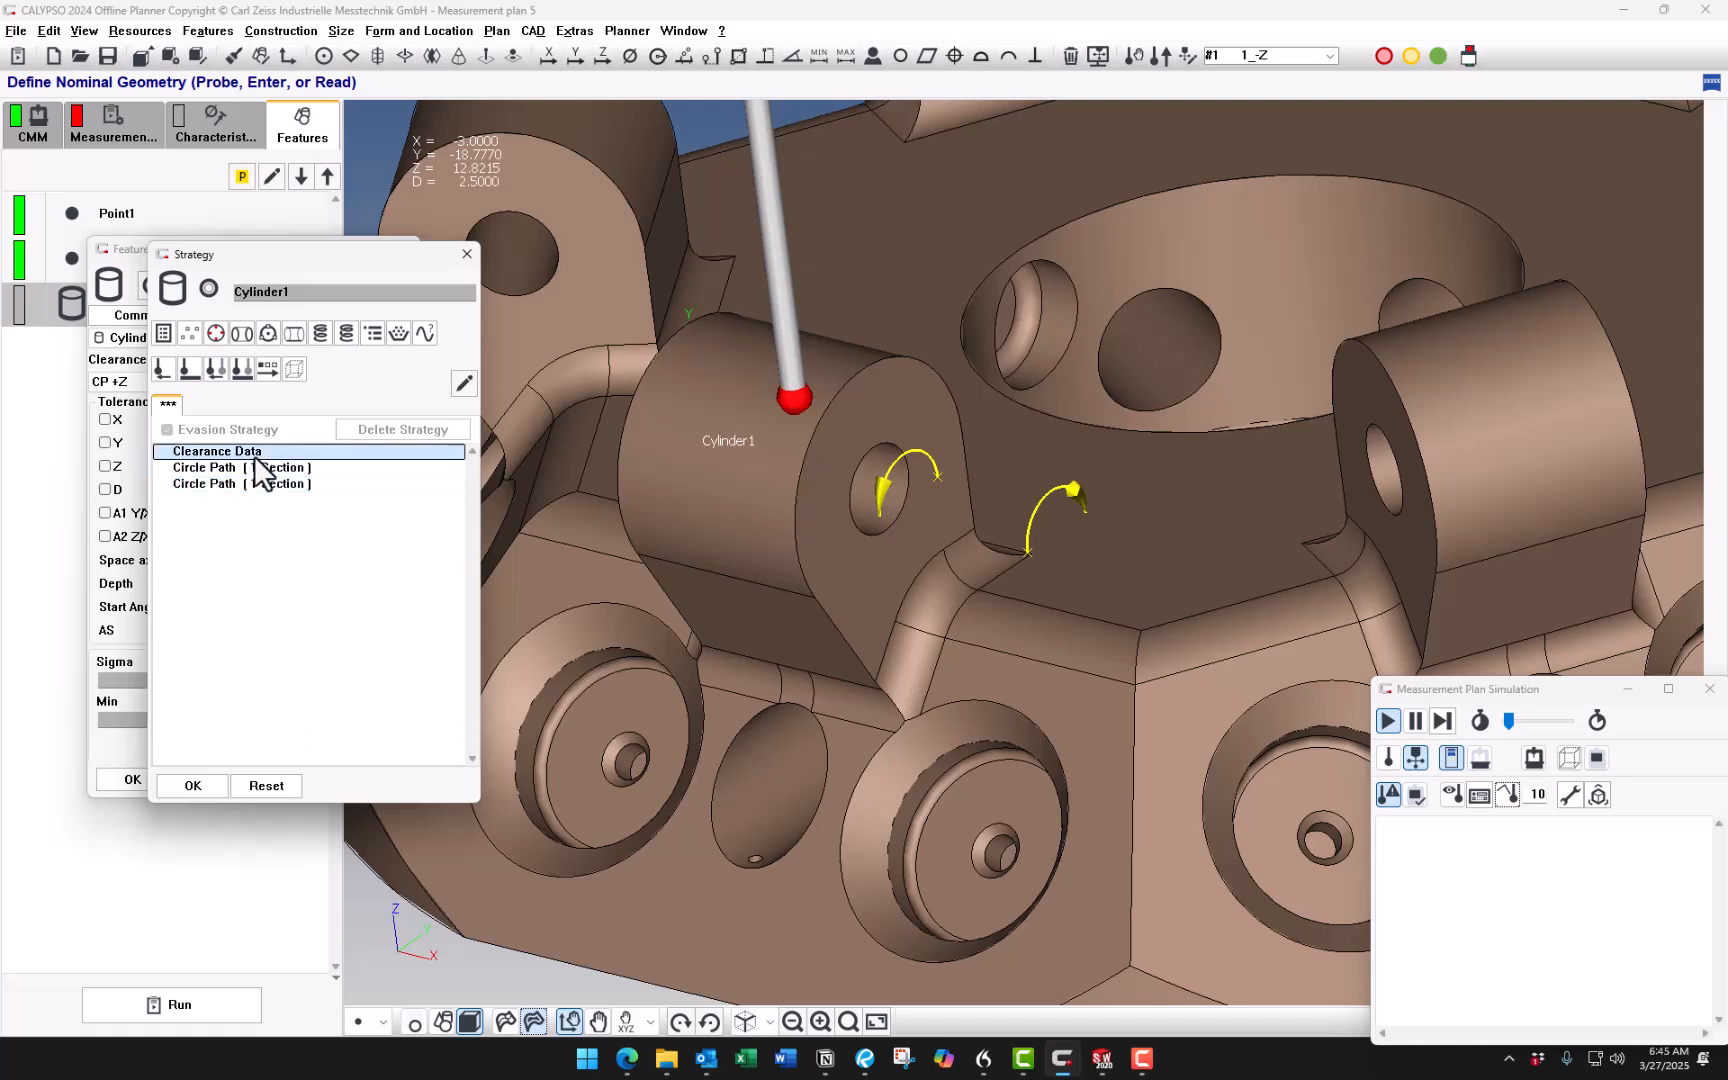
click(268, 369)
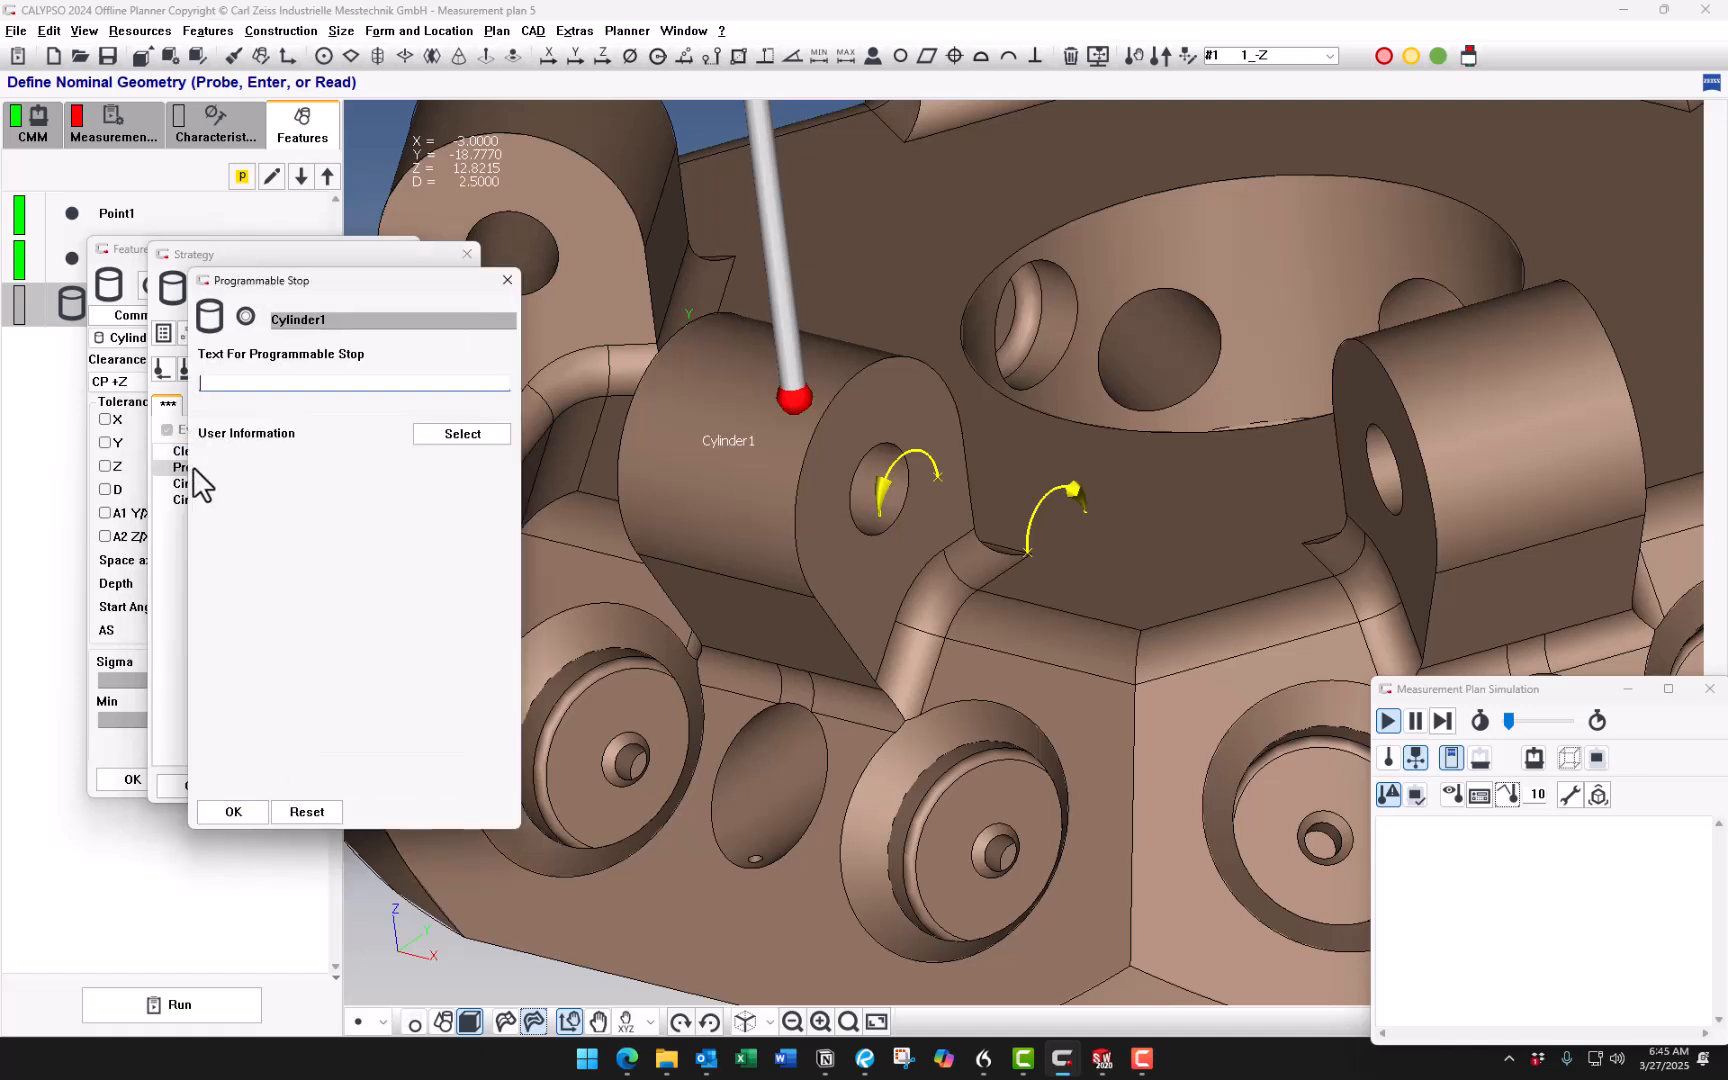
text(Change ga)
key(BackSpace)
key(BackSpace)
key(BackSpace)
key(BackSpace)
key(BackSpace)
key(BackSpace)
key(BackSpace)
key(BackSpace)
key(BackSpace)
text(Insert gage pin)
click(232, 810)
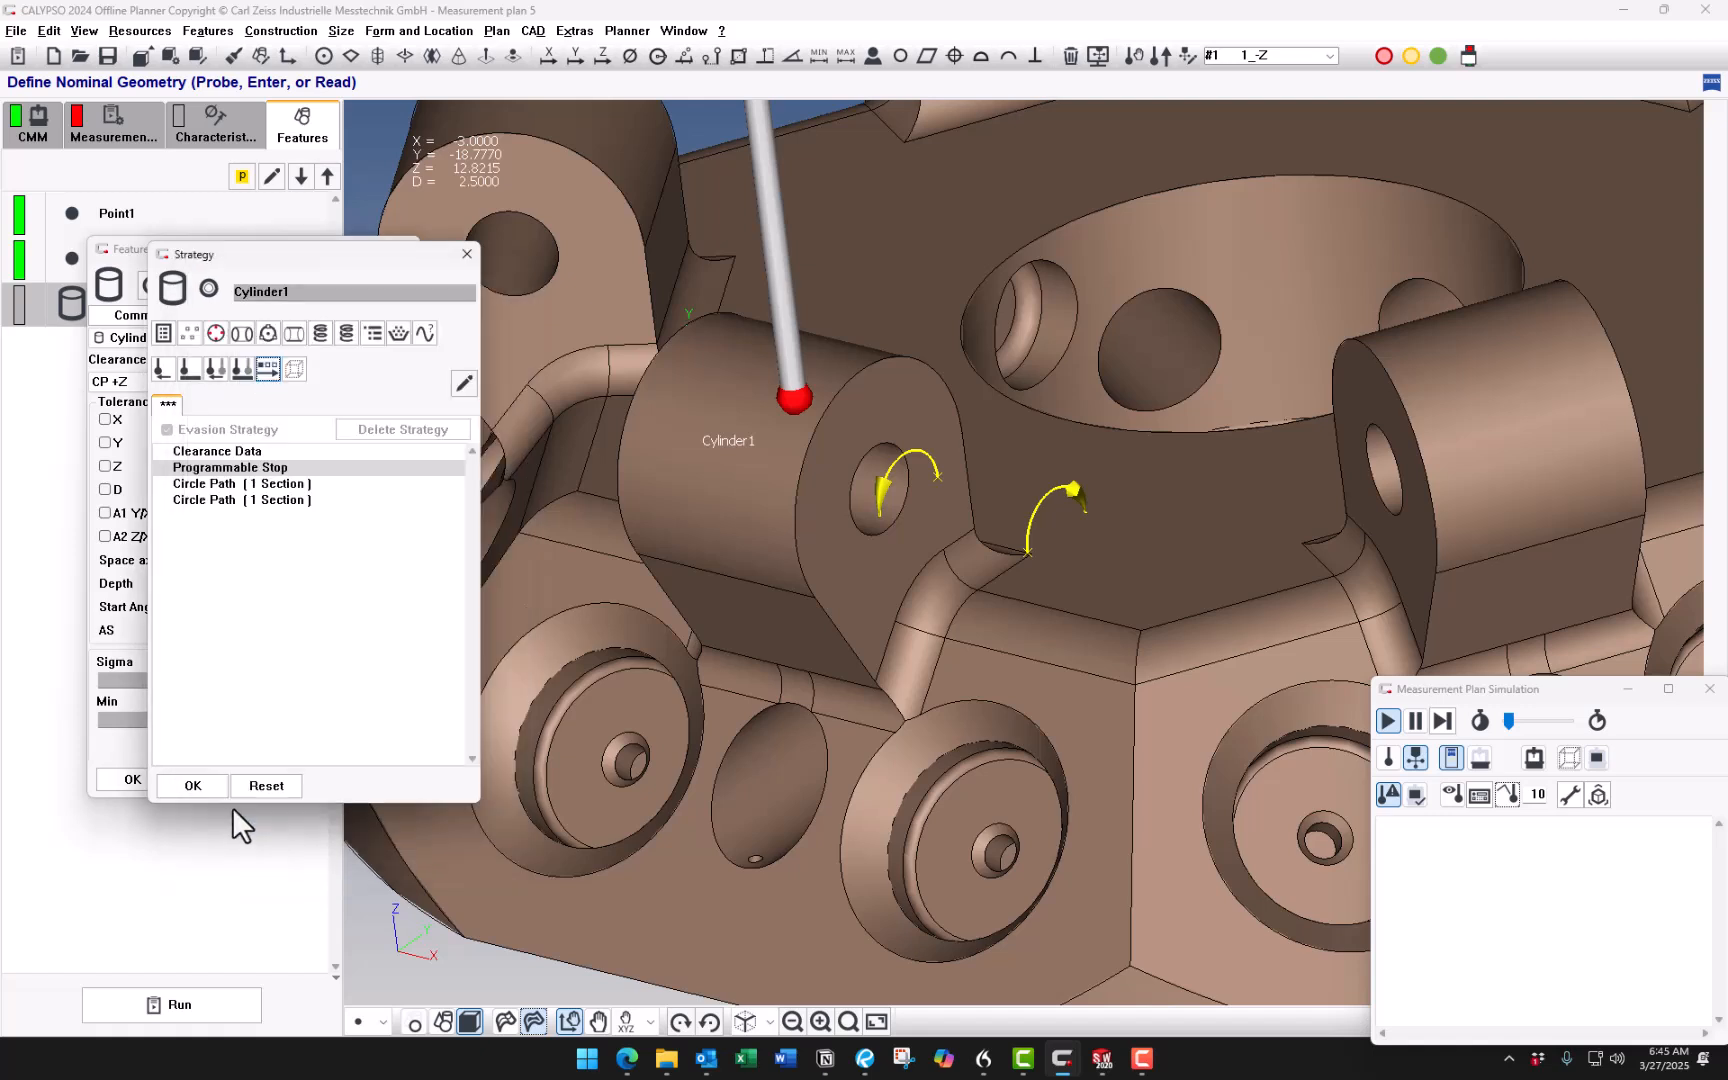
Add the pin size 2.5mm before "gage pin" in the first programmable stop's text.
double_click(285, 468)
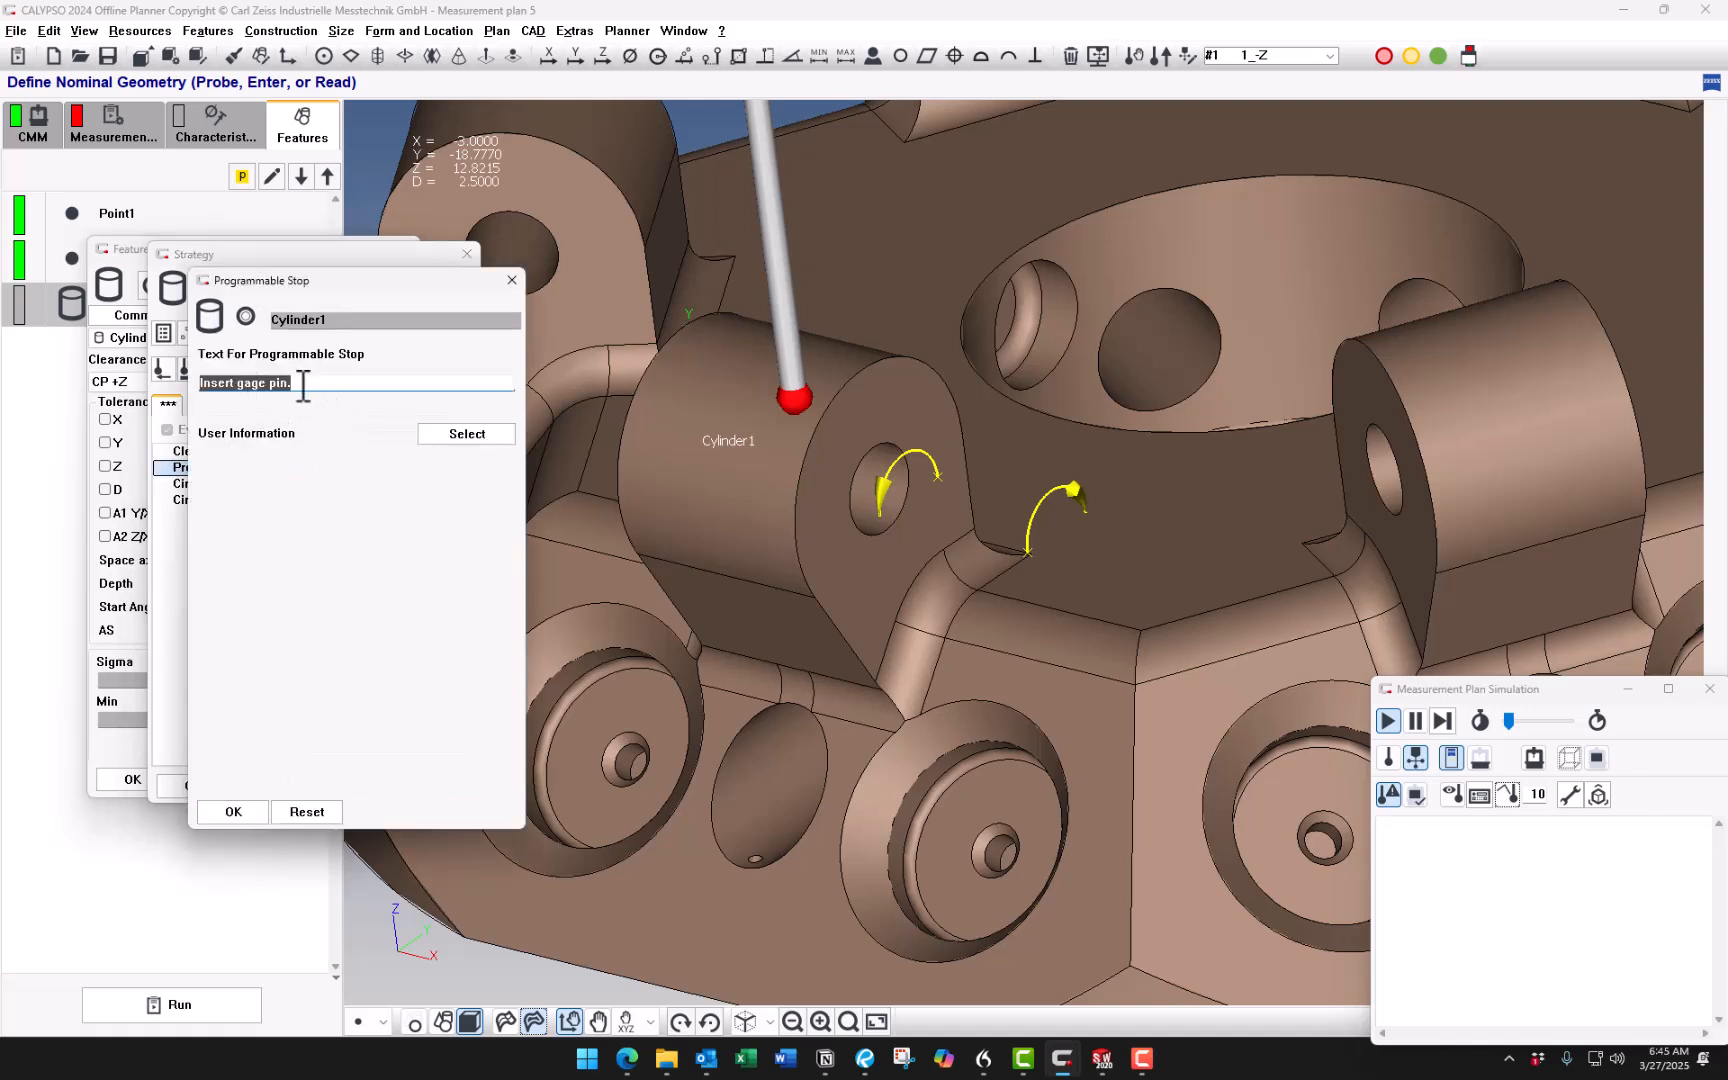
click(247, 383)
text(2 )
text(5mm)
click(250, 814)
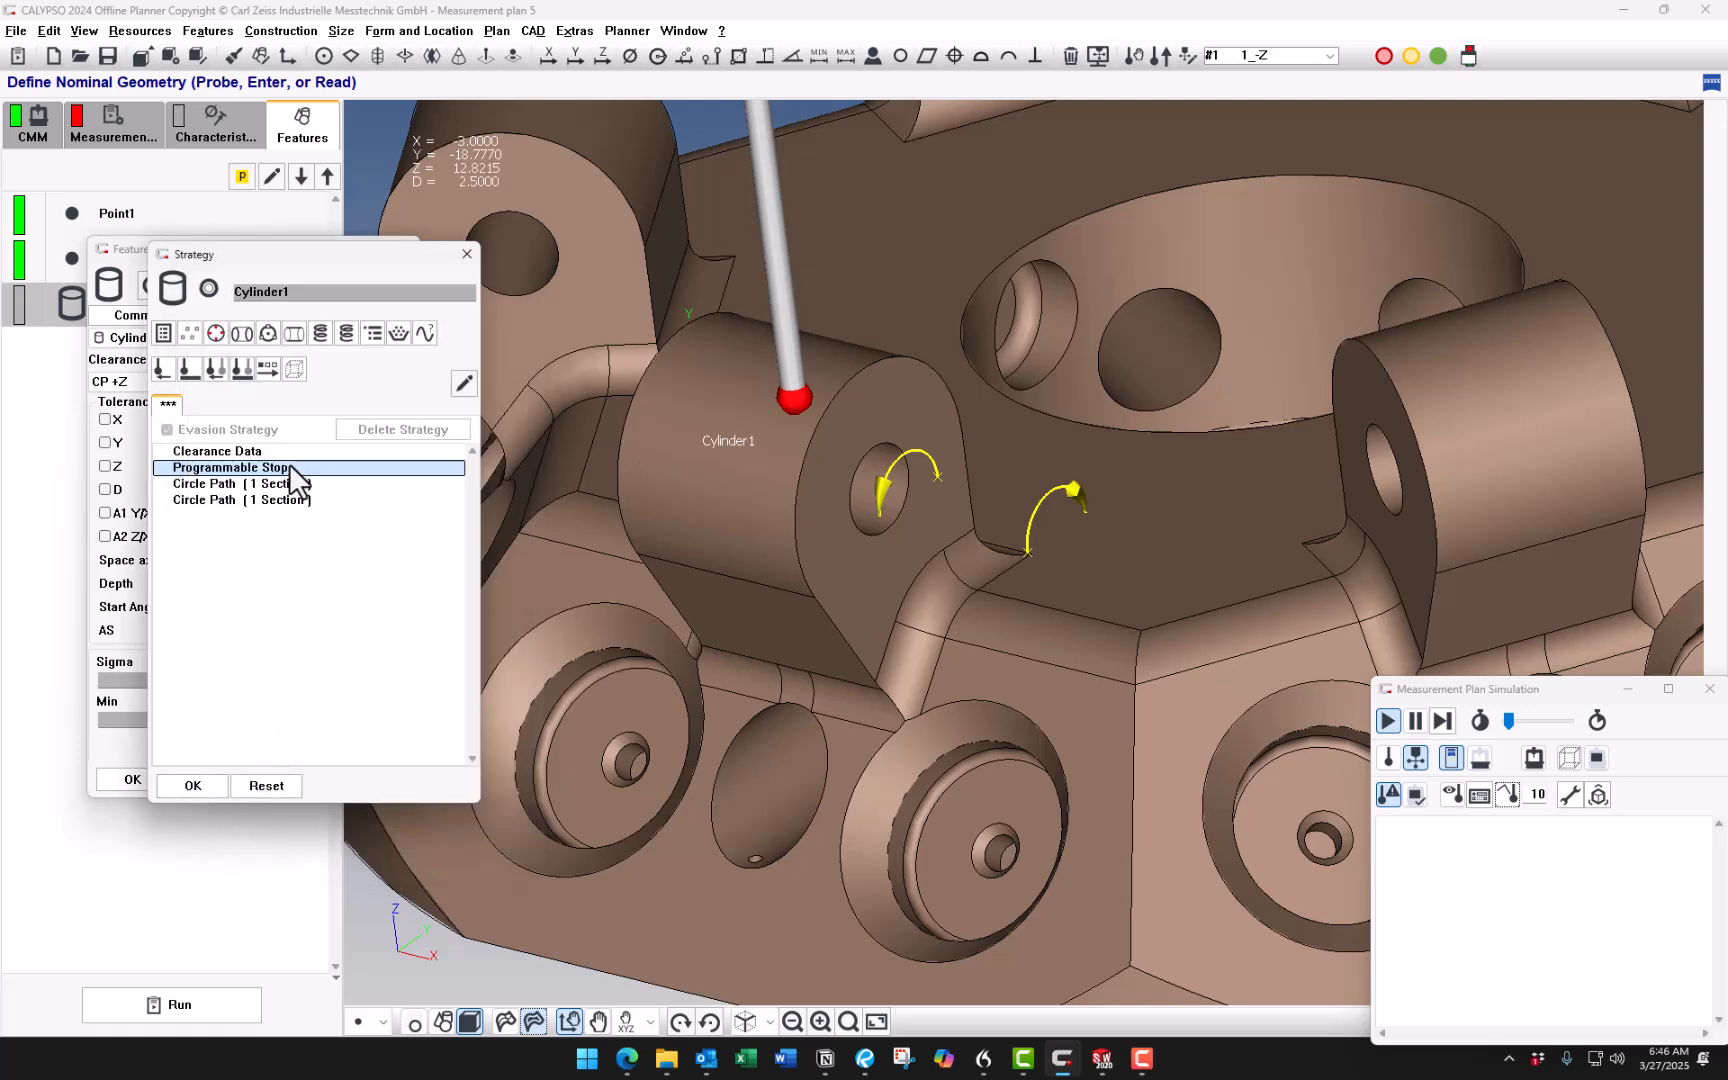
Add a programmable stop after the second circle path with the text "Remove the gage pin!".
click(261, 485)
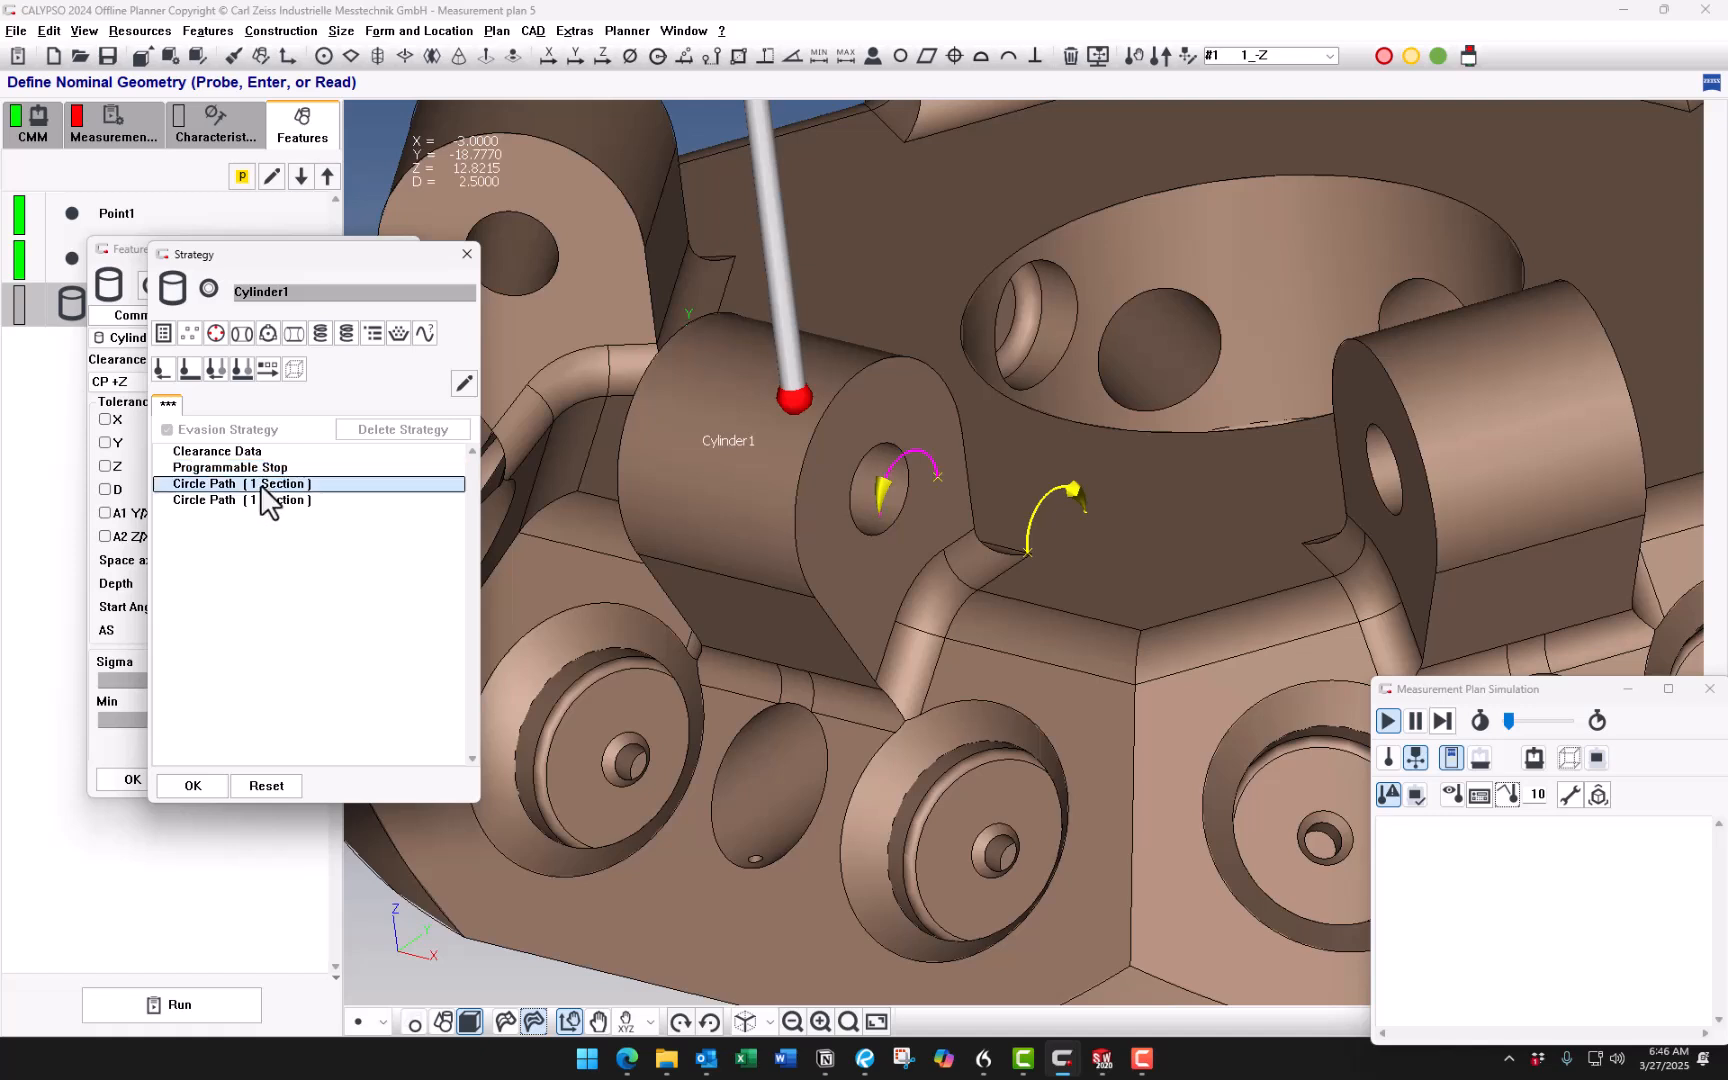
click(261, 497)
click(270, 369)
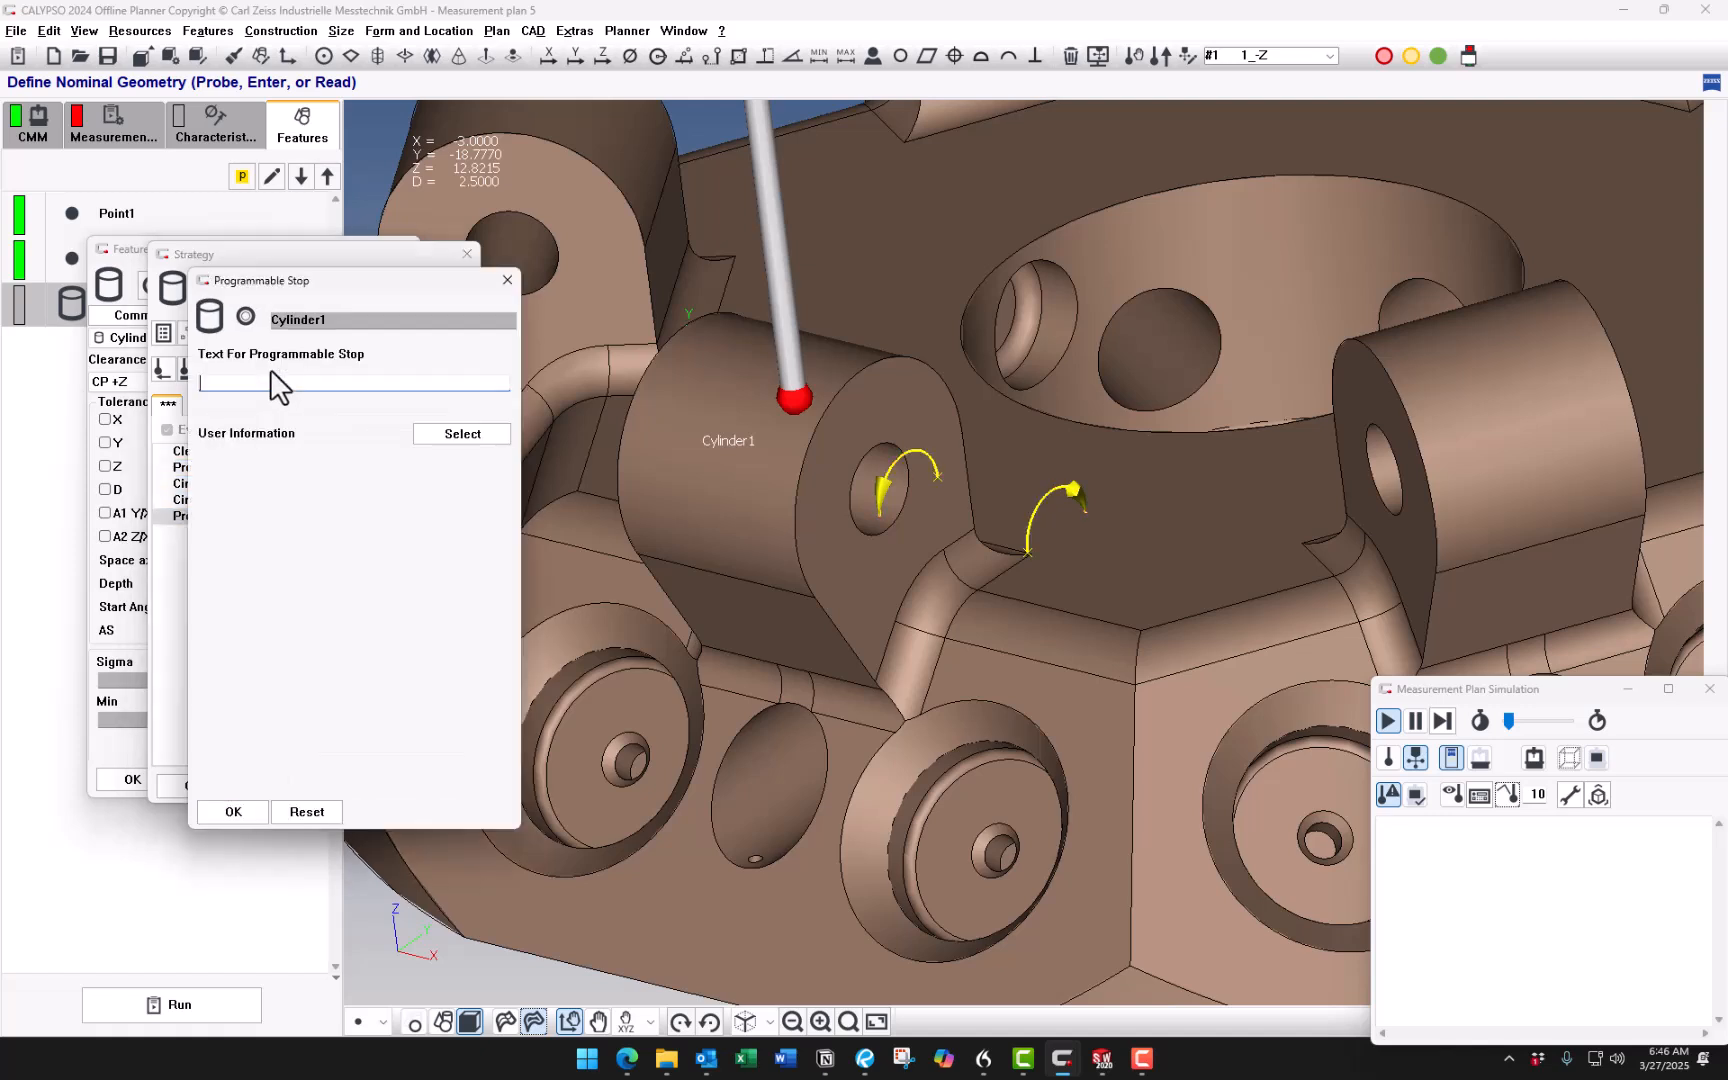
text(Remove the gage pin!)
click(238, 810)
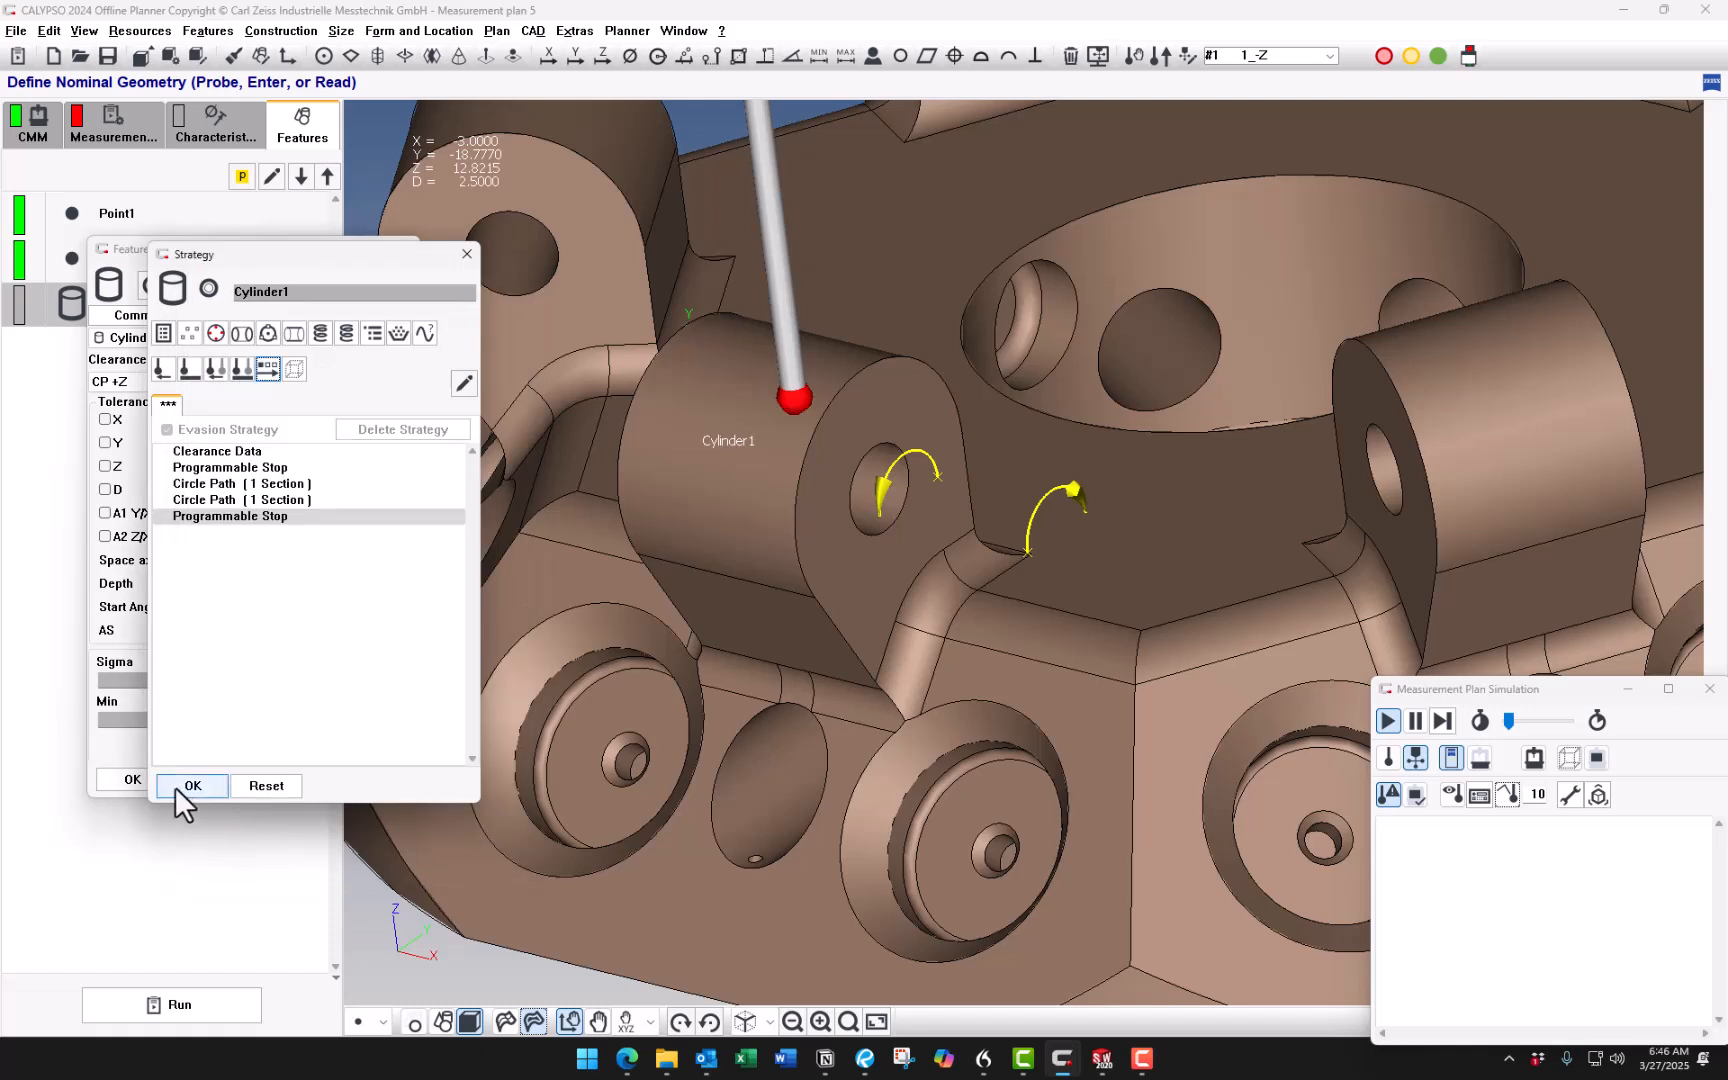
Accept Cylinder1's measurement strategy and its feature definition.
click(195, 785)
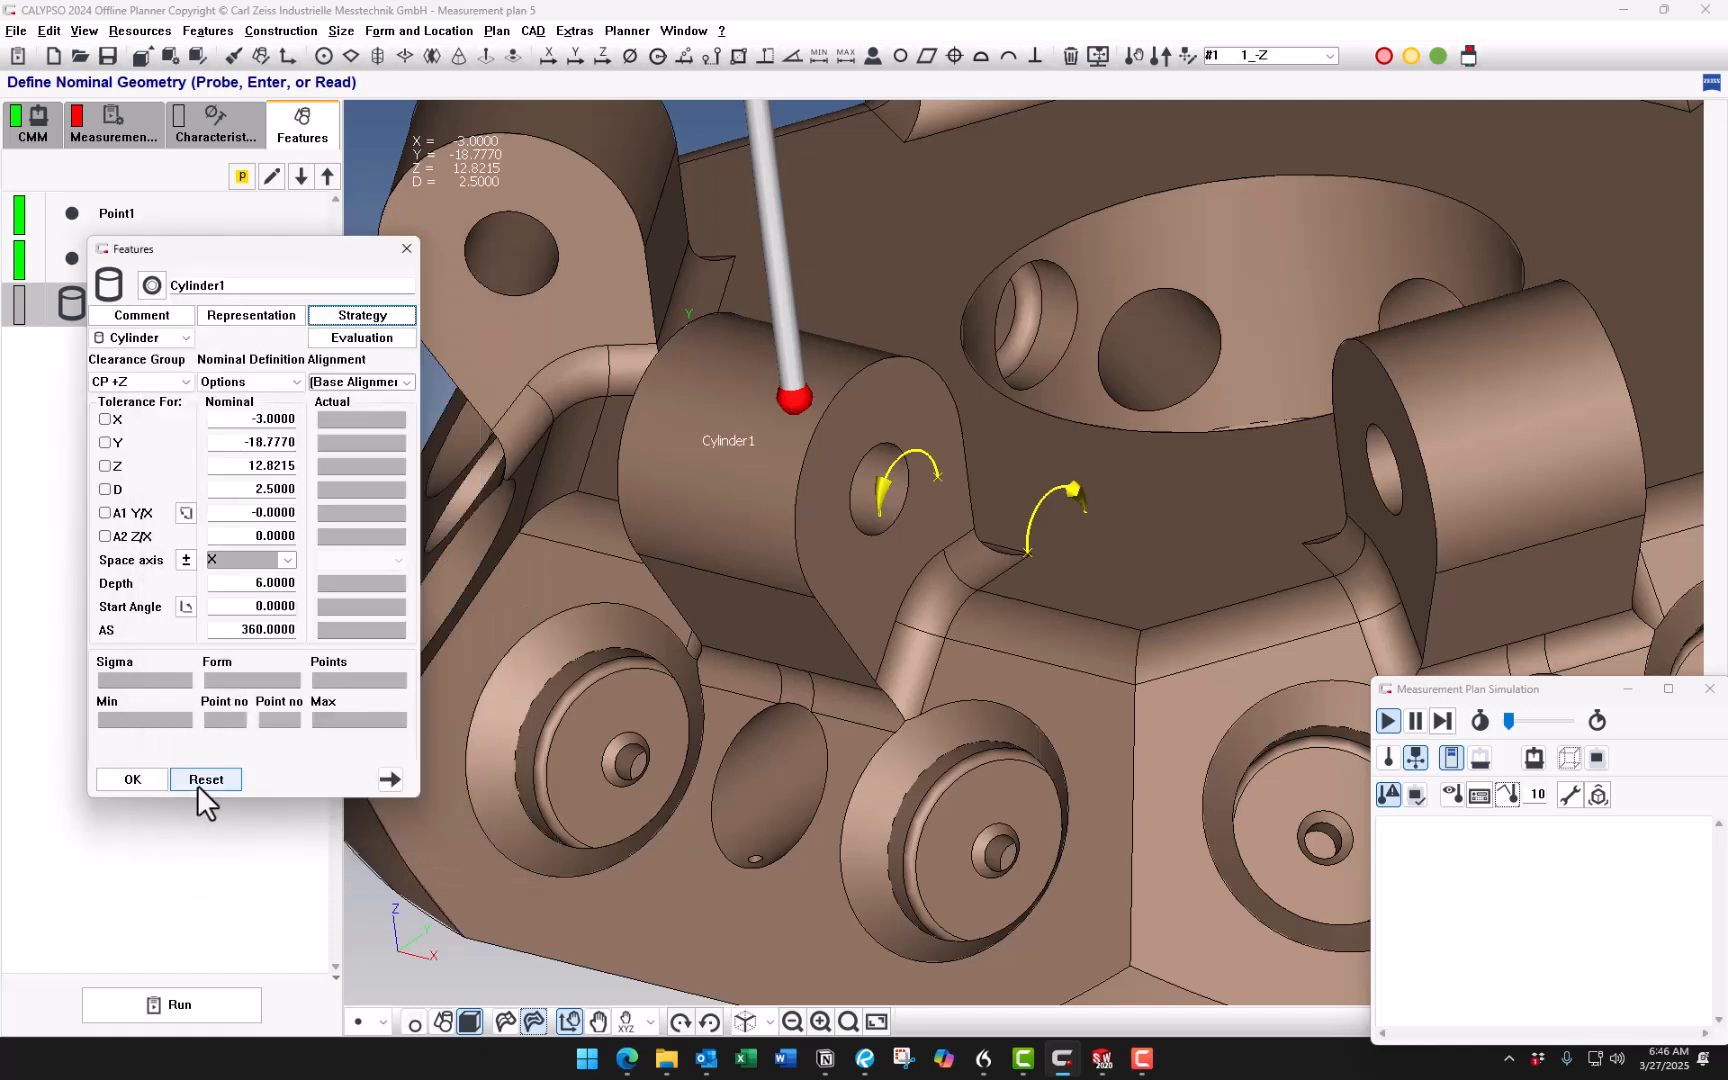
click(132, 780)
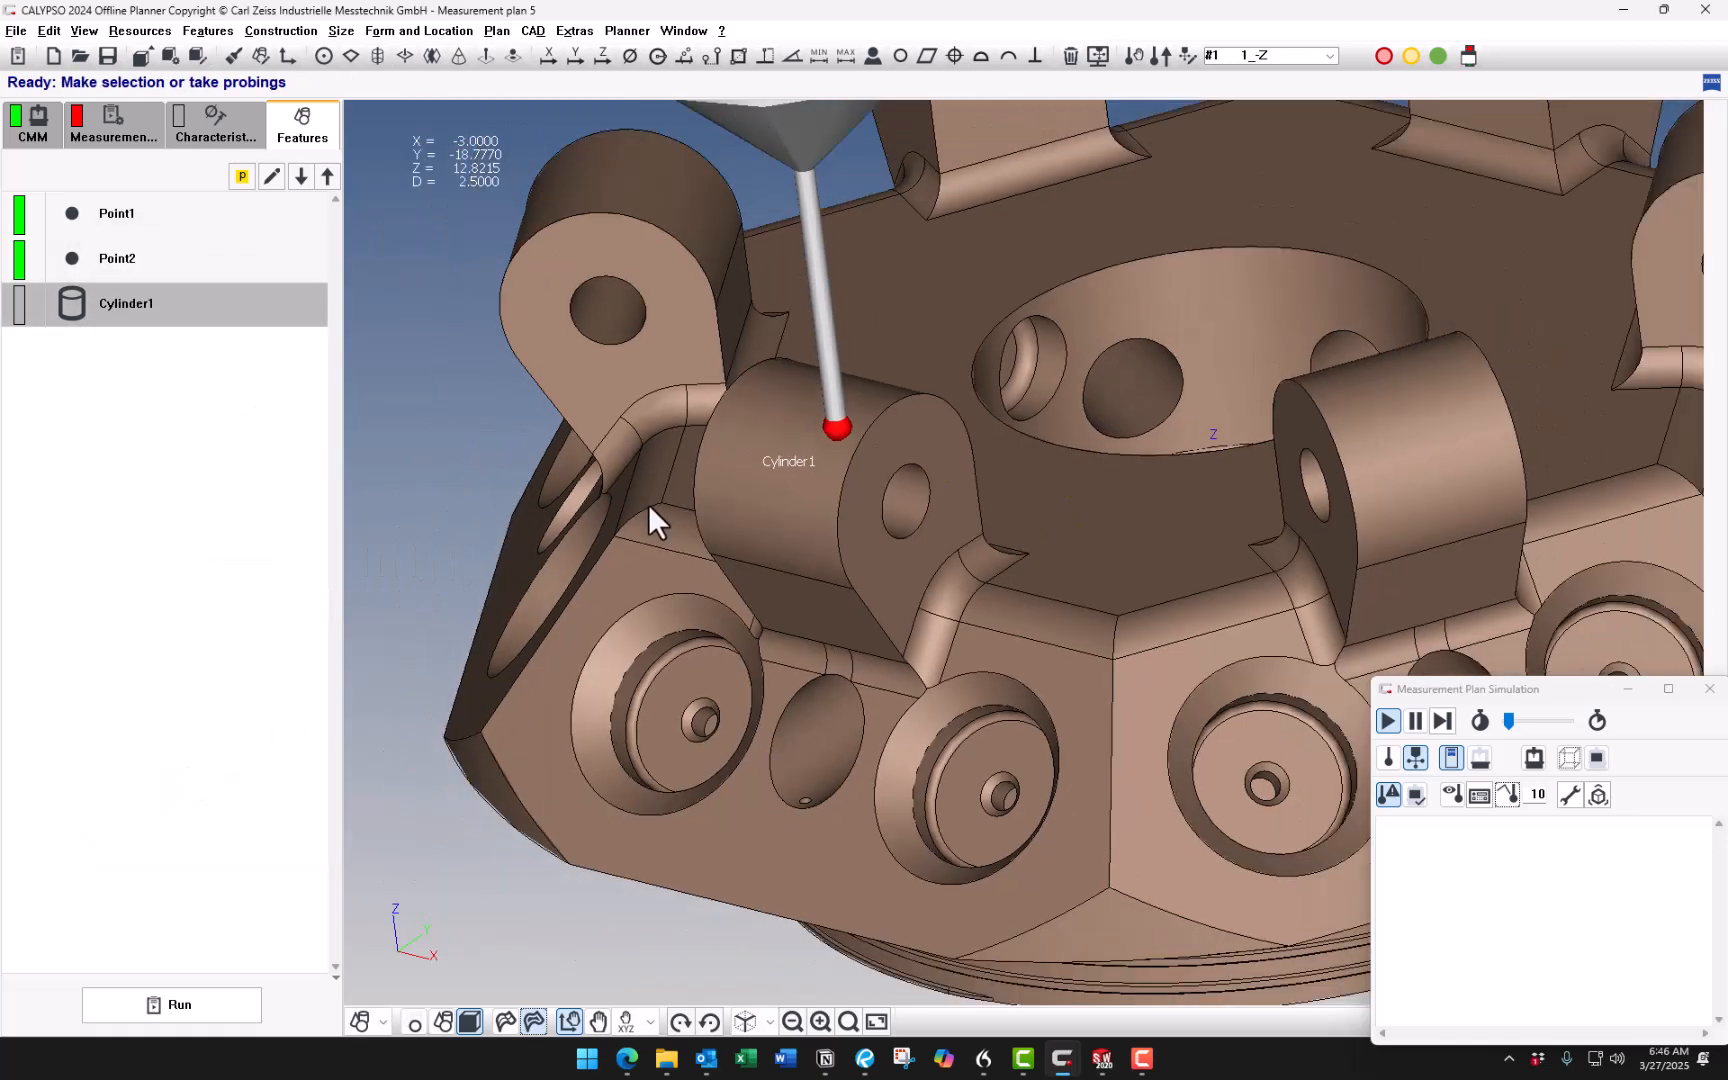
scroll(648, 505, down, 4)
middle_drag(706, 583, 622, 568)
scroll(516, 471, up, 4)
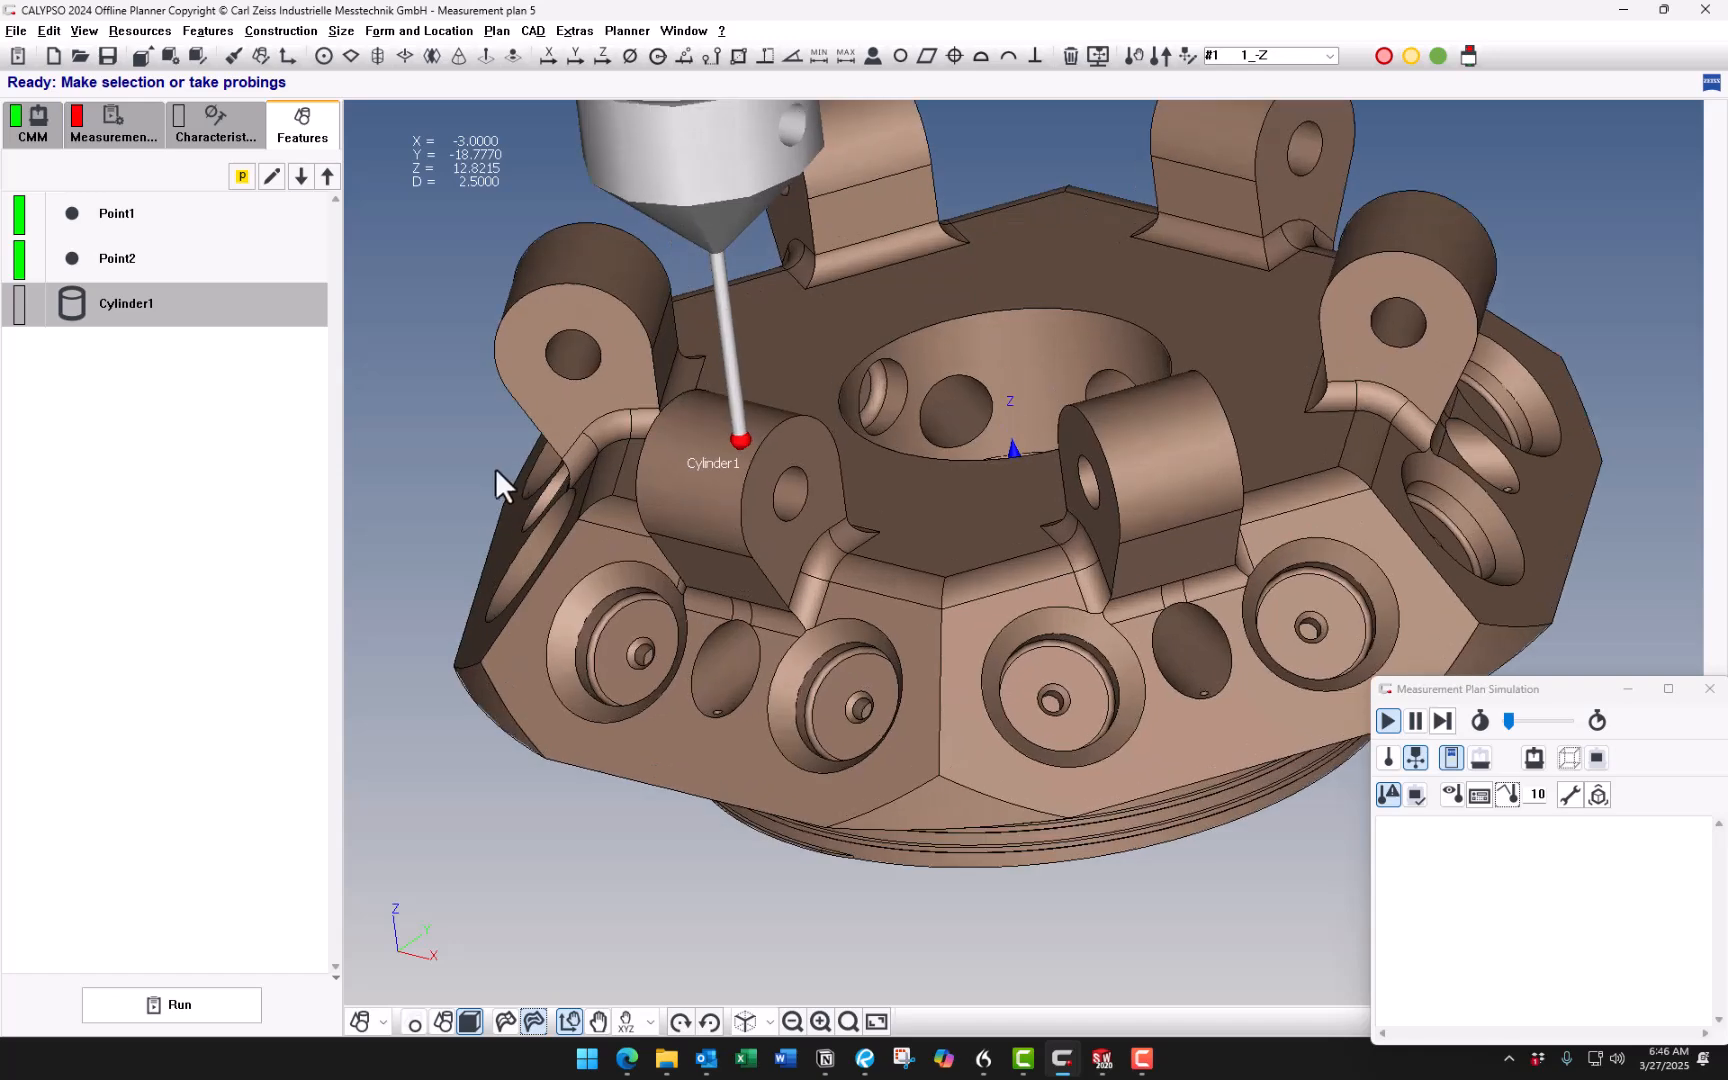
Execute Cylinder1 in the simulation and continue the run through both the gage pin insertion and removal stops.
middle_drag(501, 478, 567, 544)
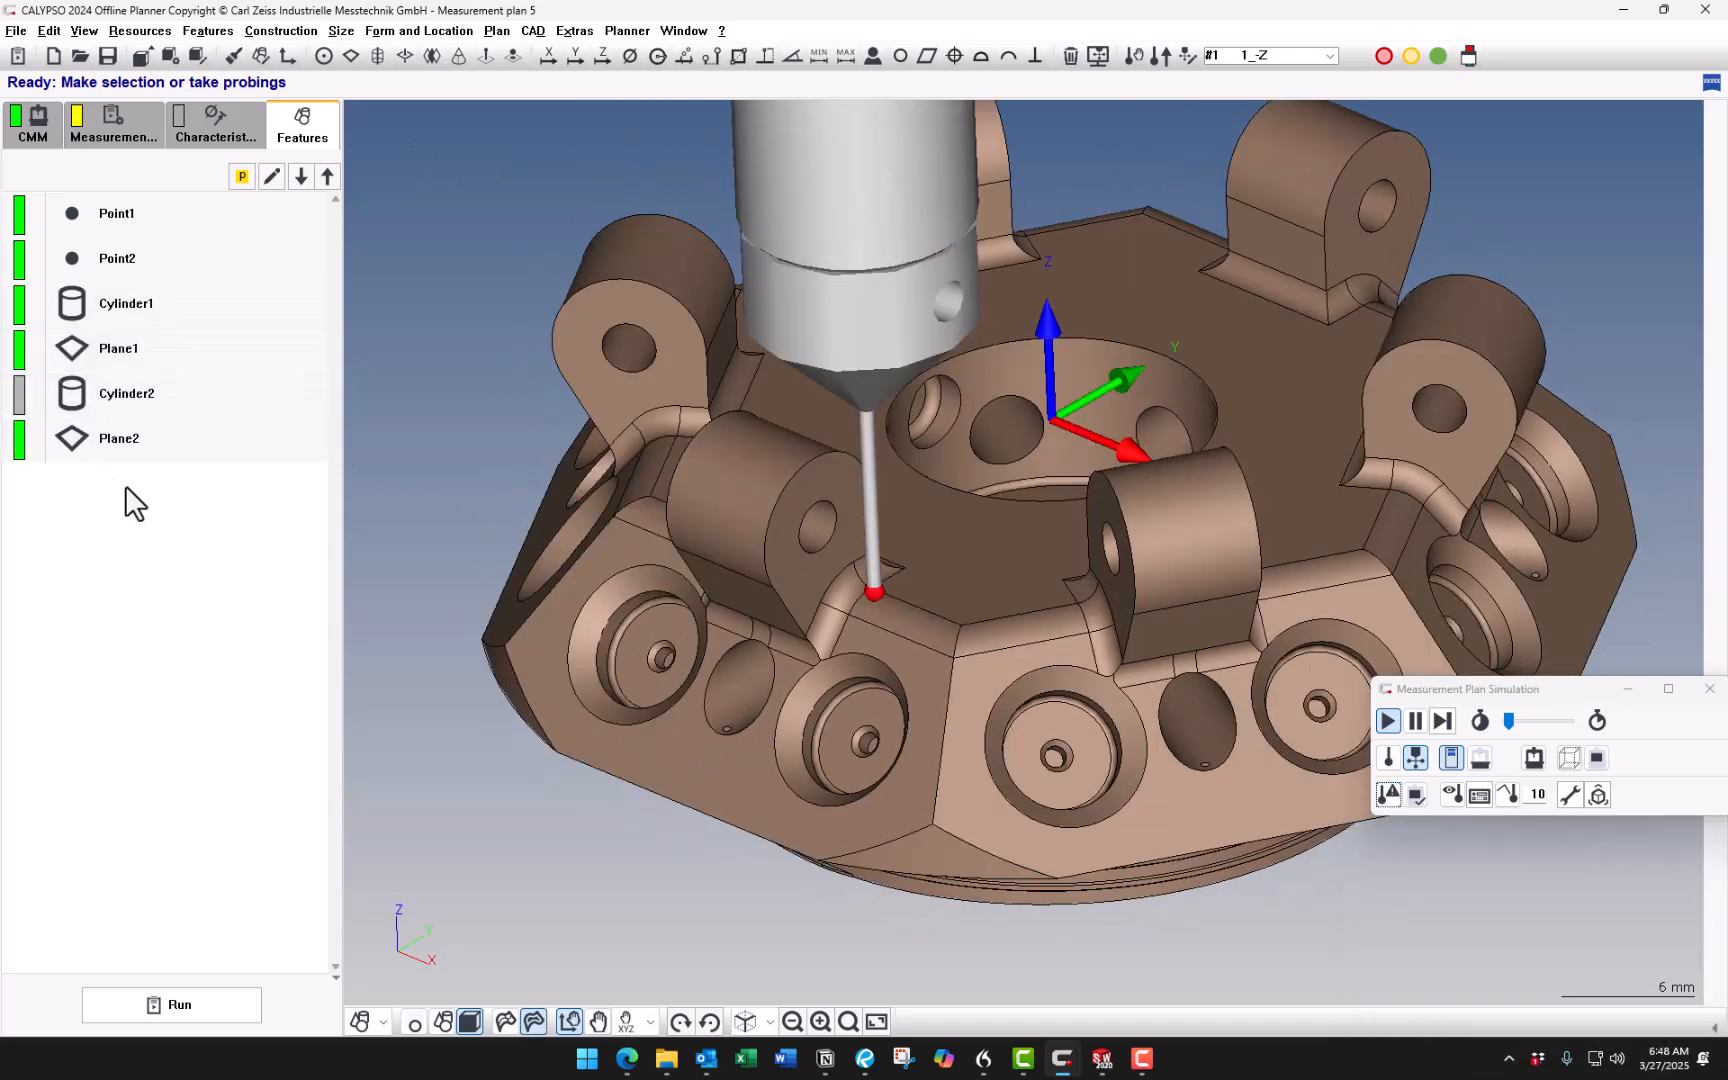
click(147, 306)
right_click(147, 306)
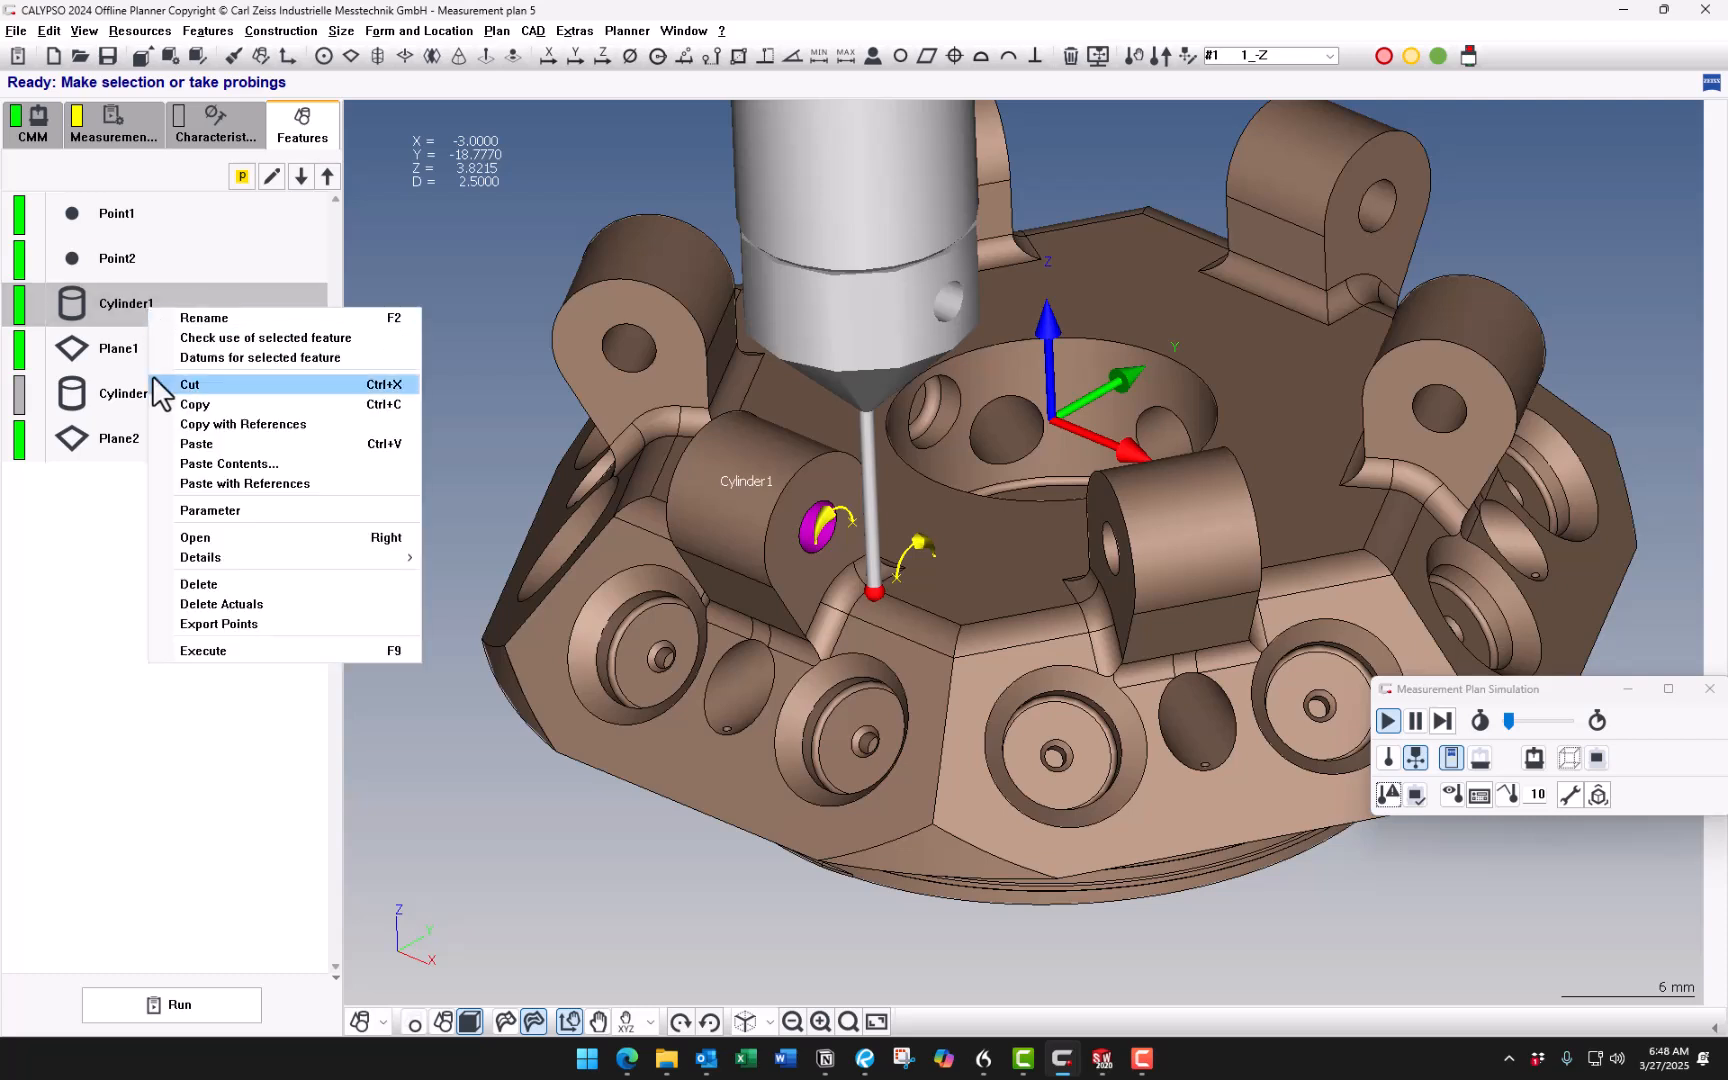
click(203, 651)
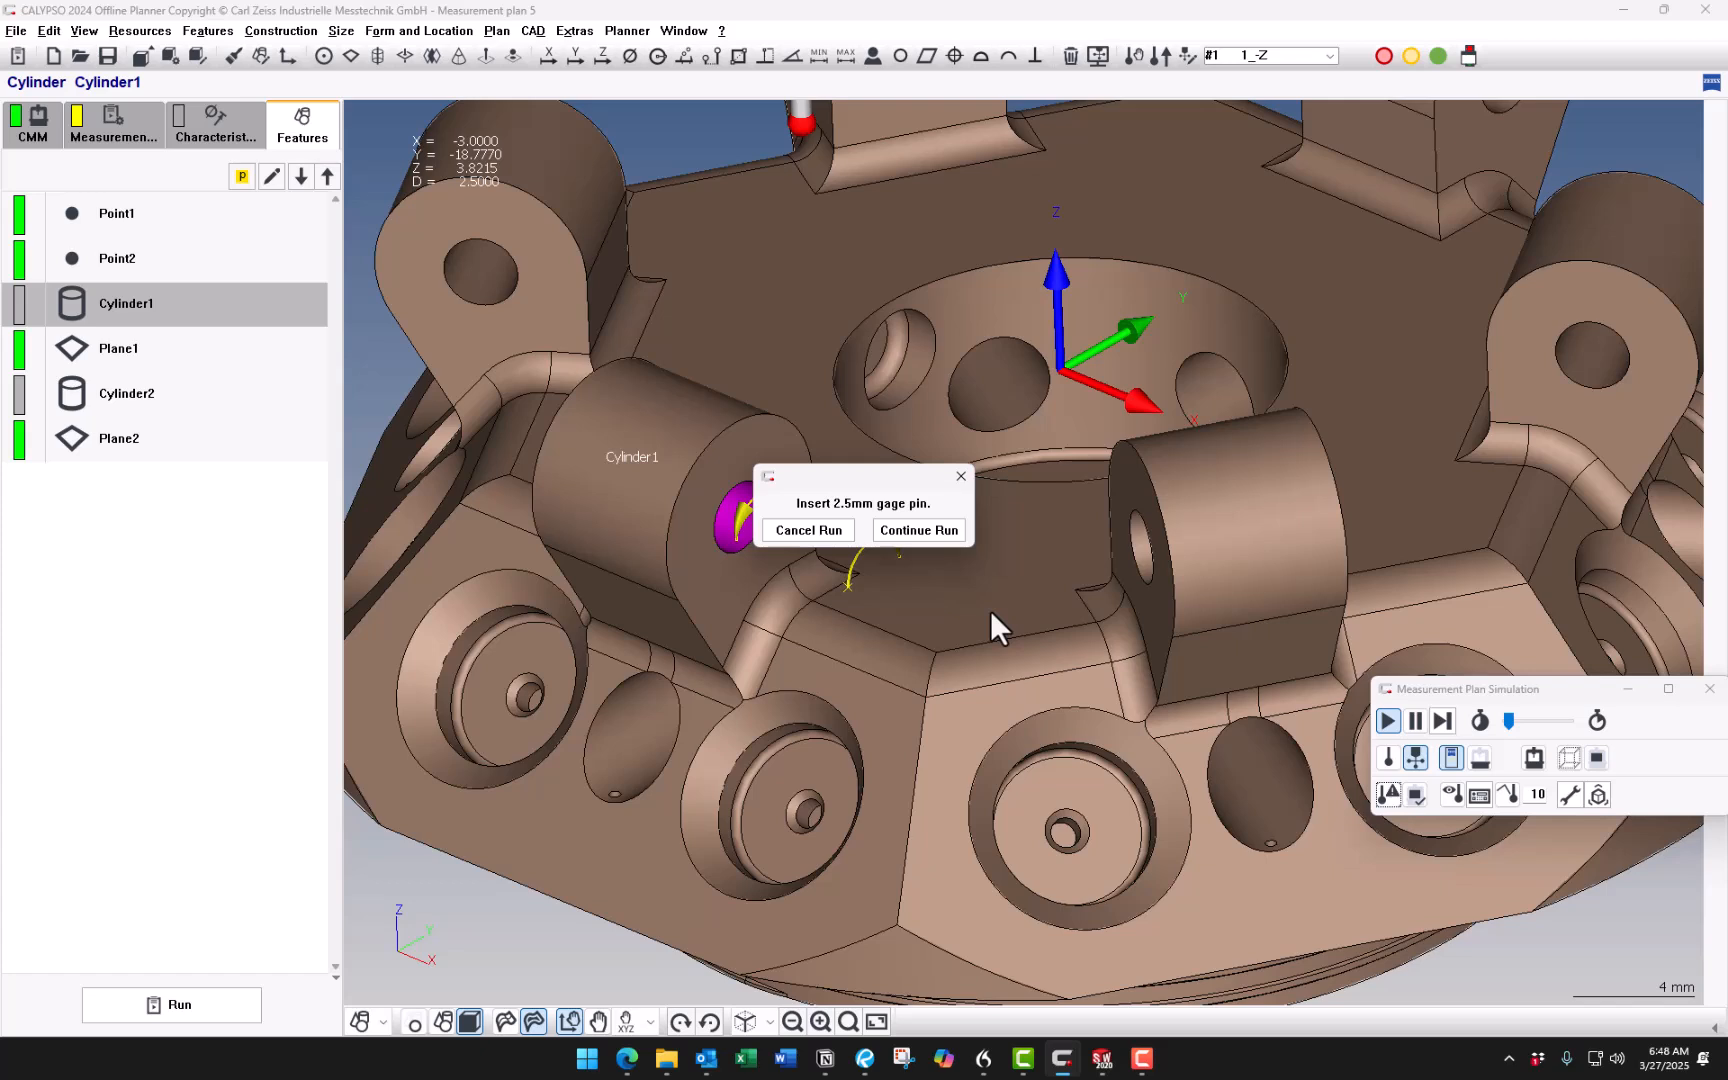
click(937, 532)
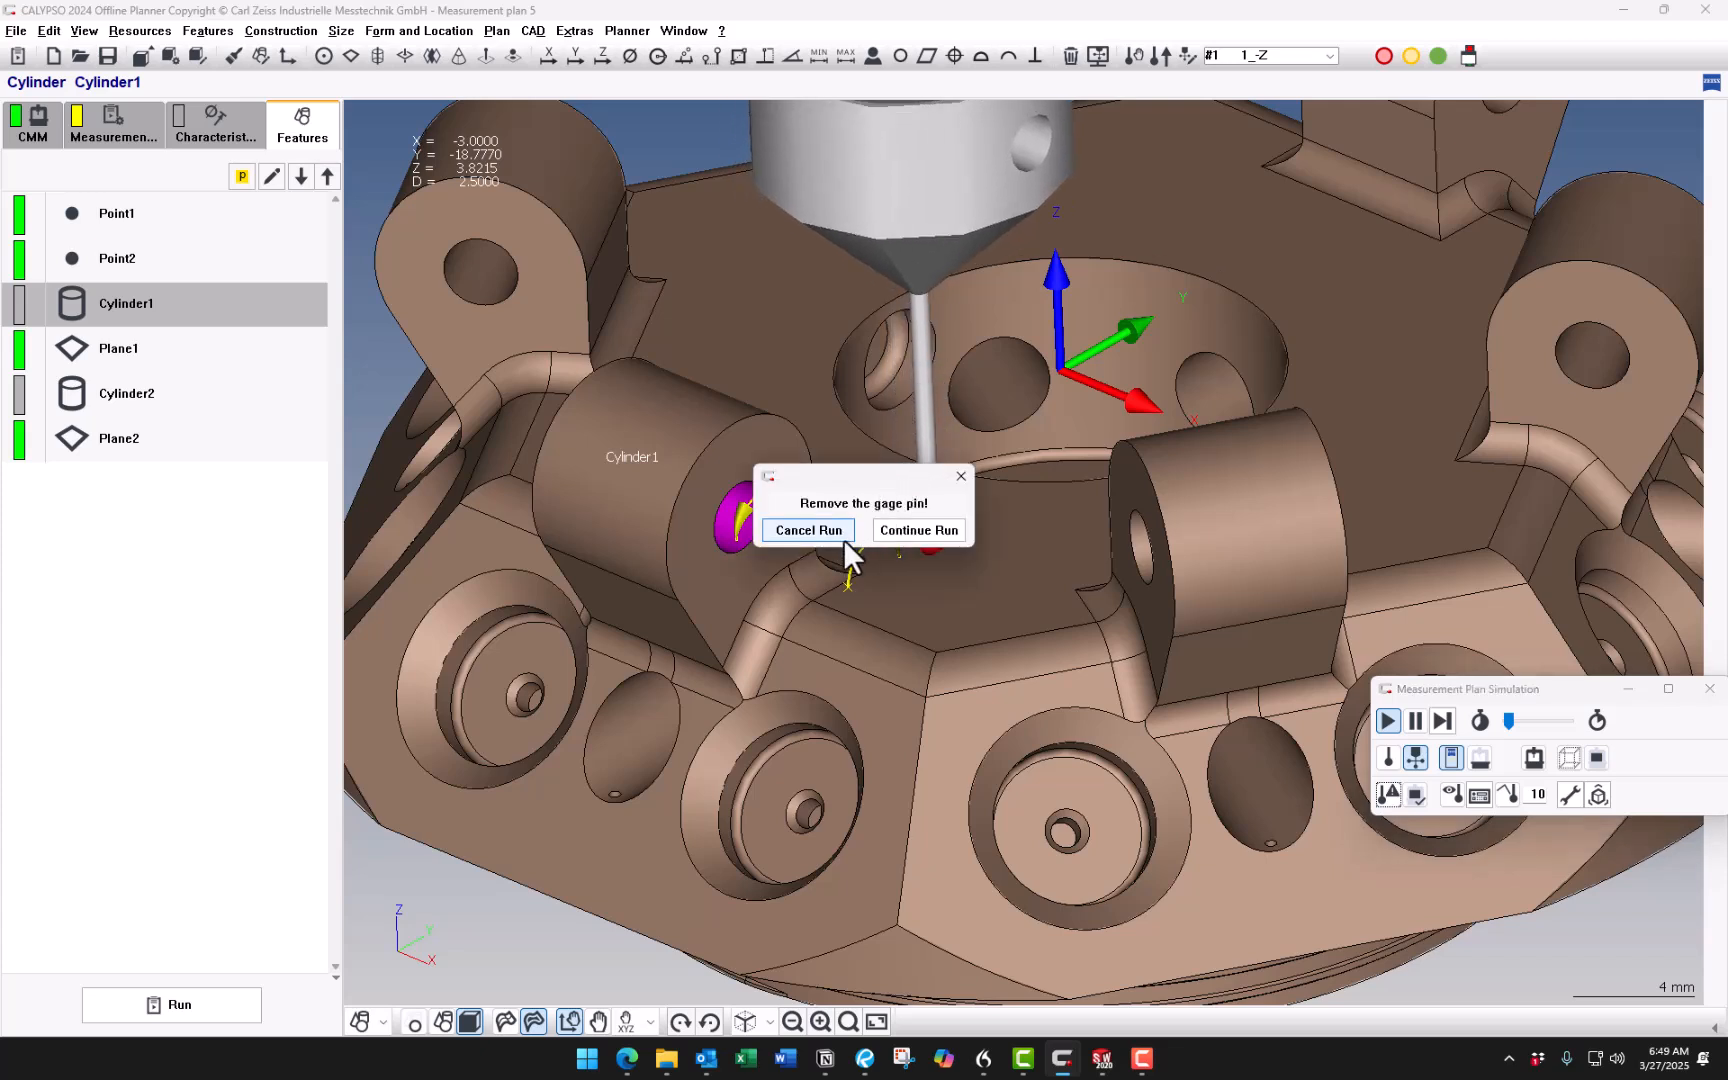
click(902, 533)
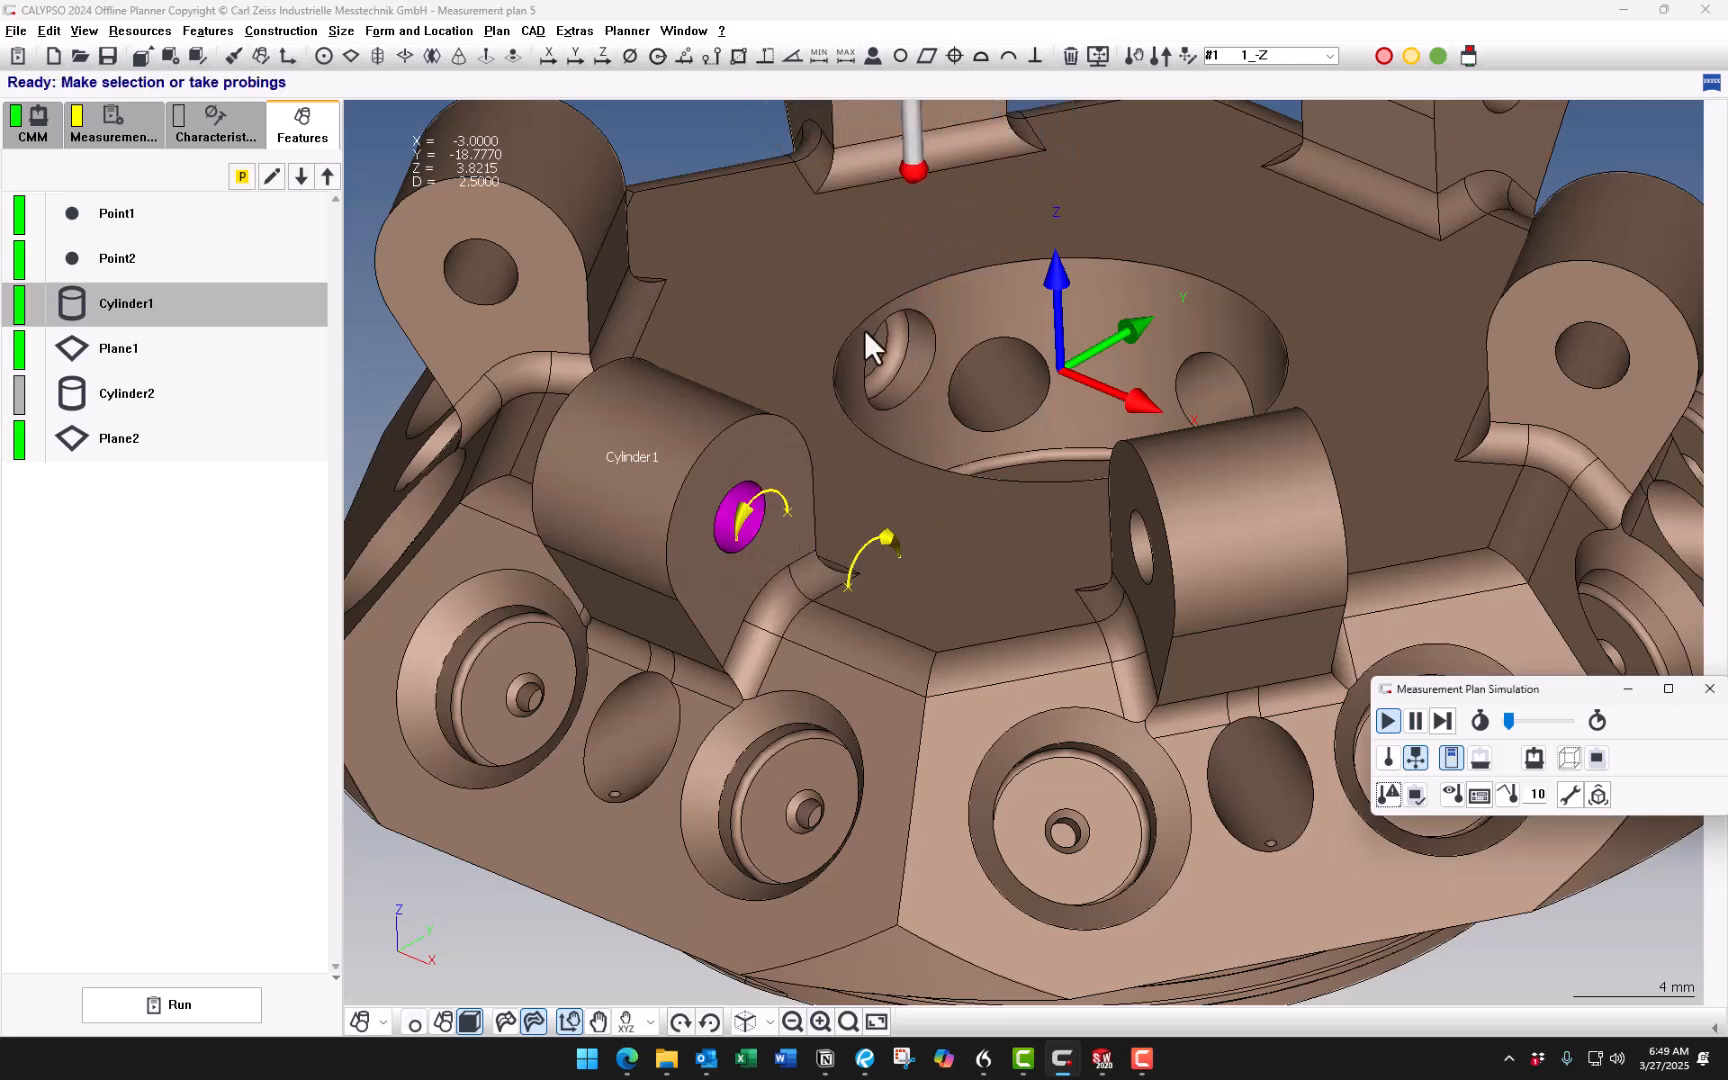
scroll(905, 410, down, 5)
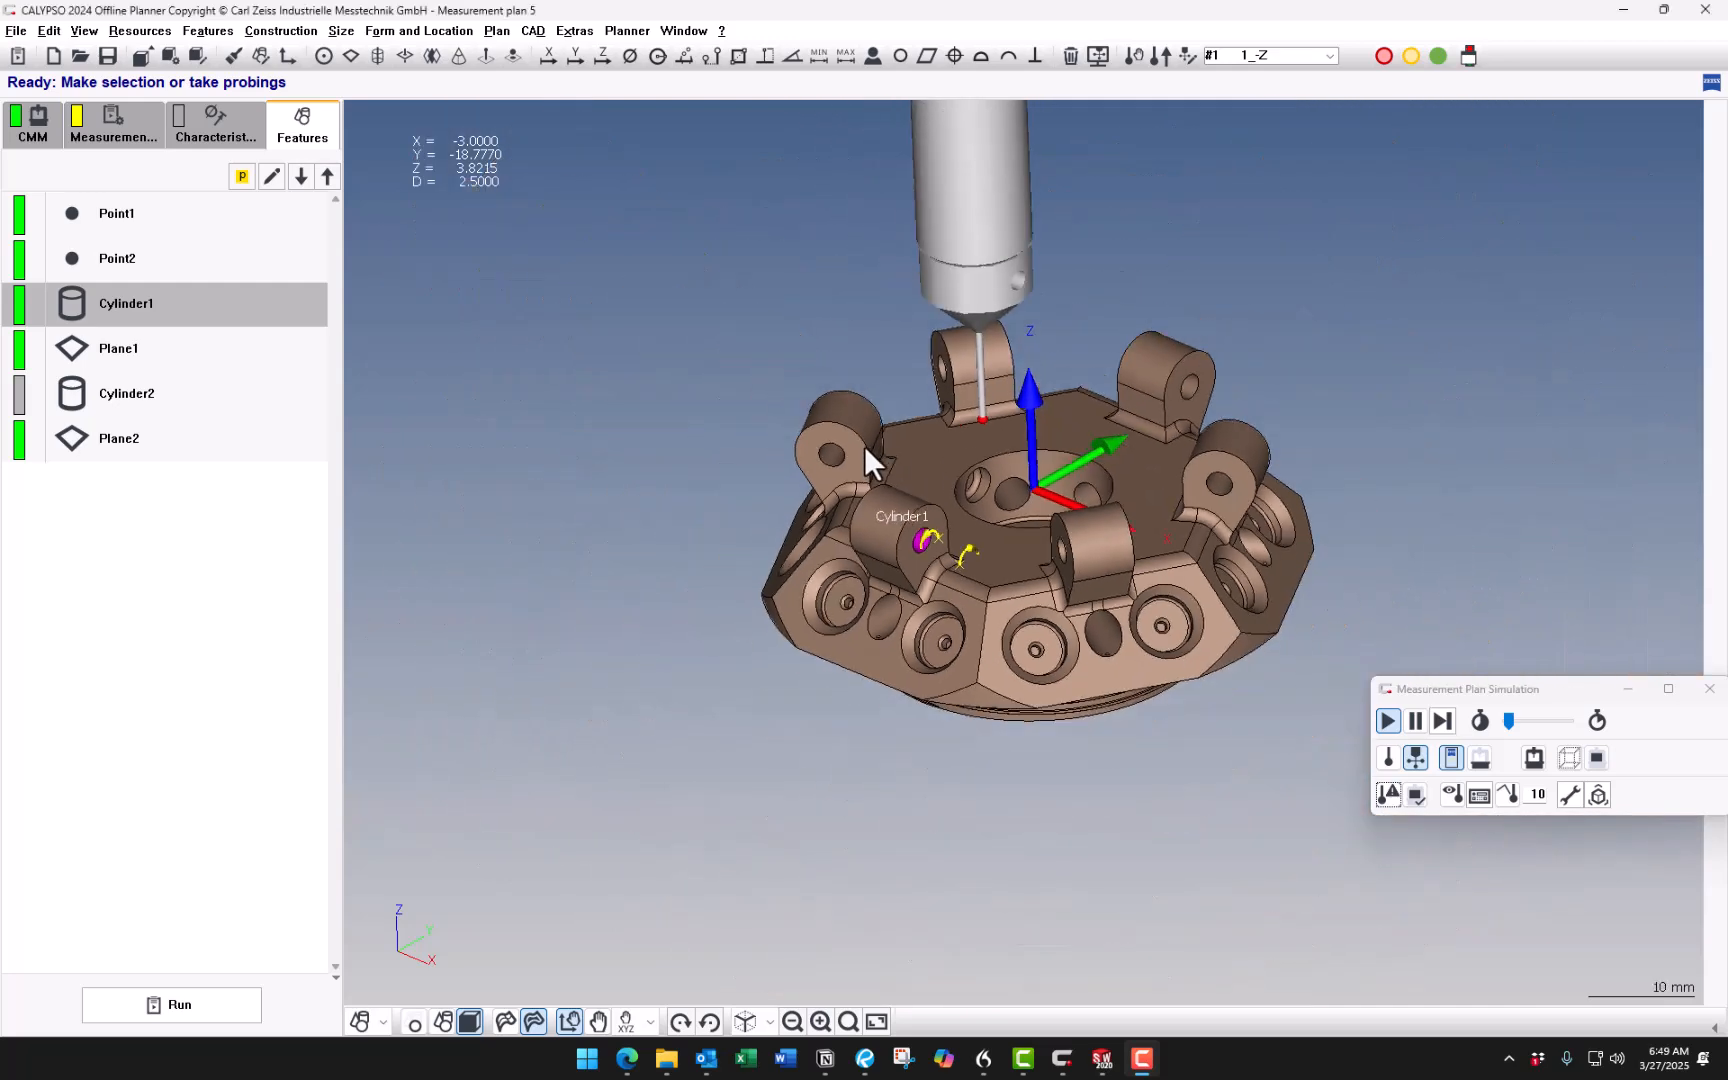
drag(864, 446, 910, 405)
right_drag(994, 483, 1004, 366)
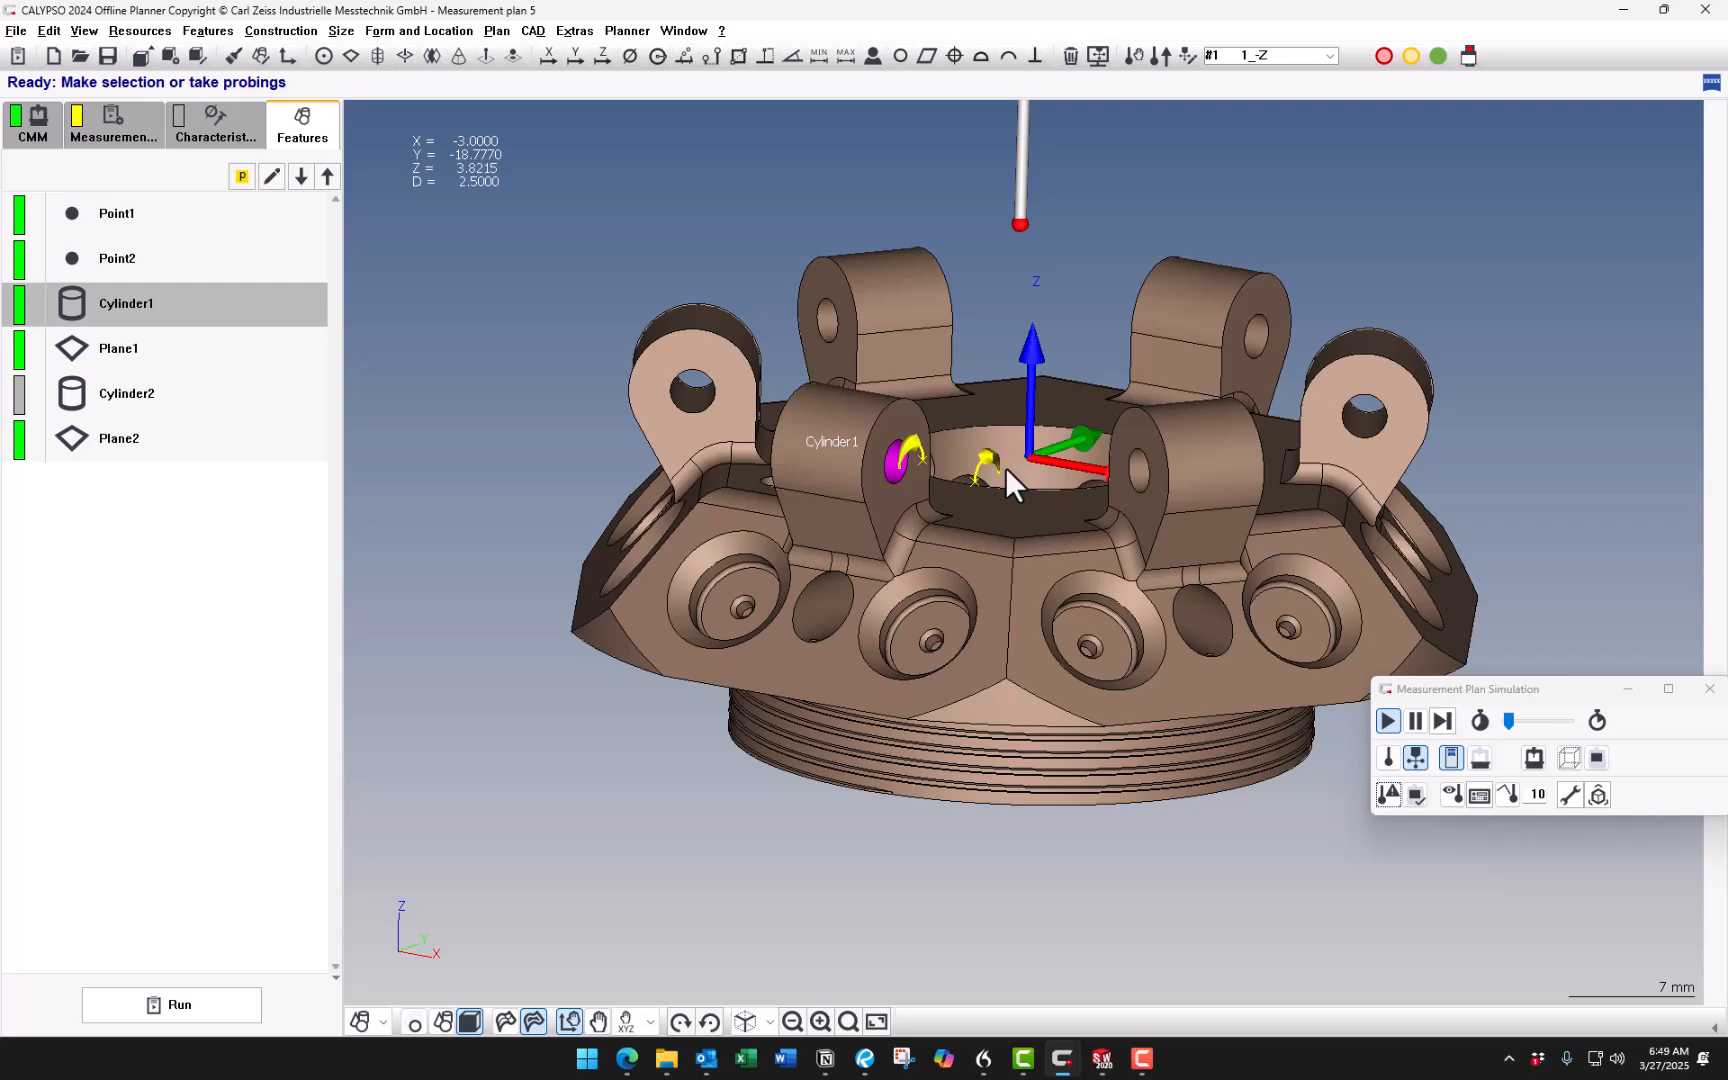
drag(759, 402, 886, 369)
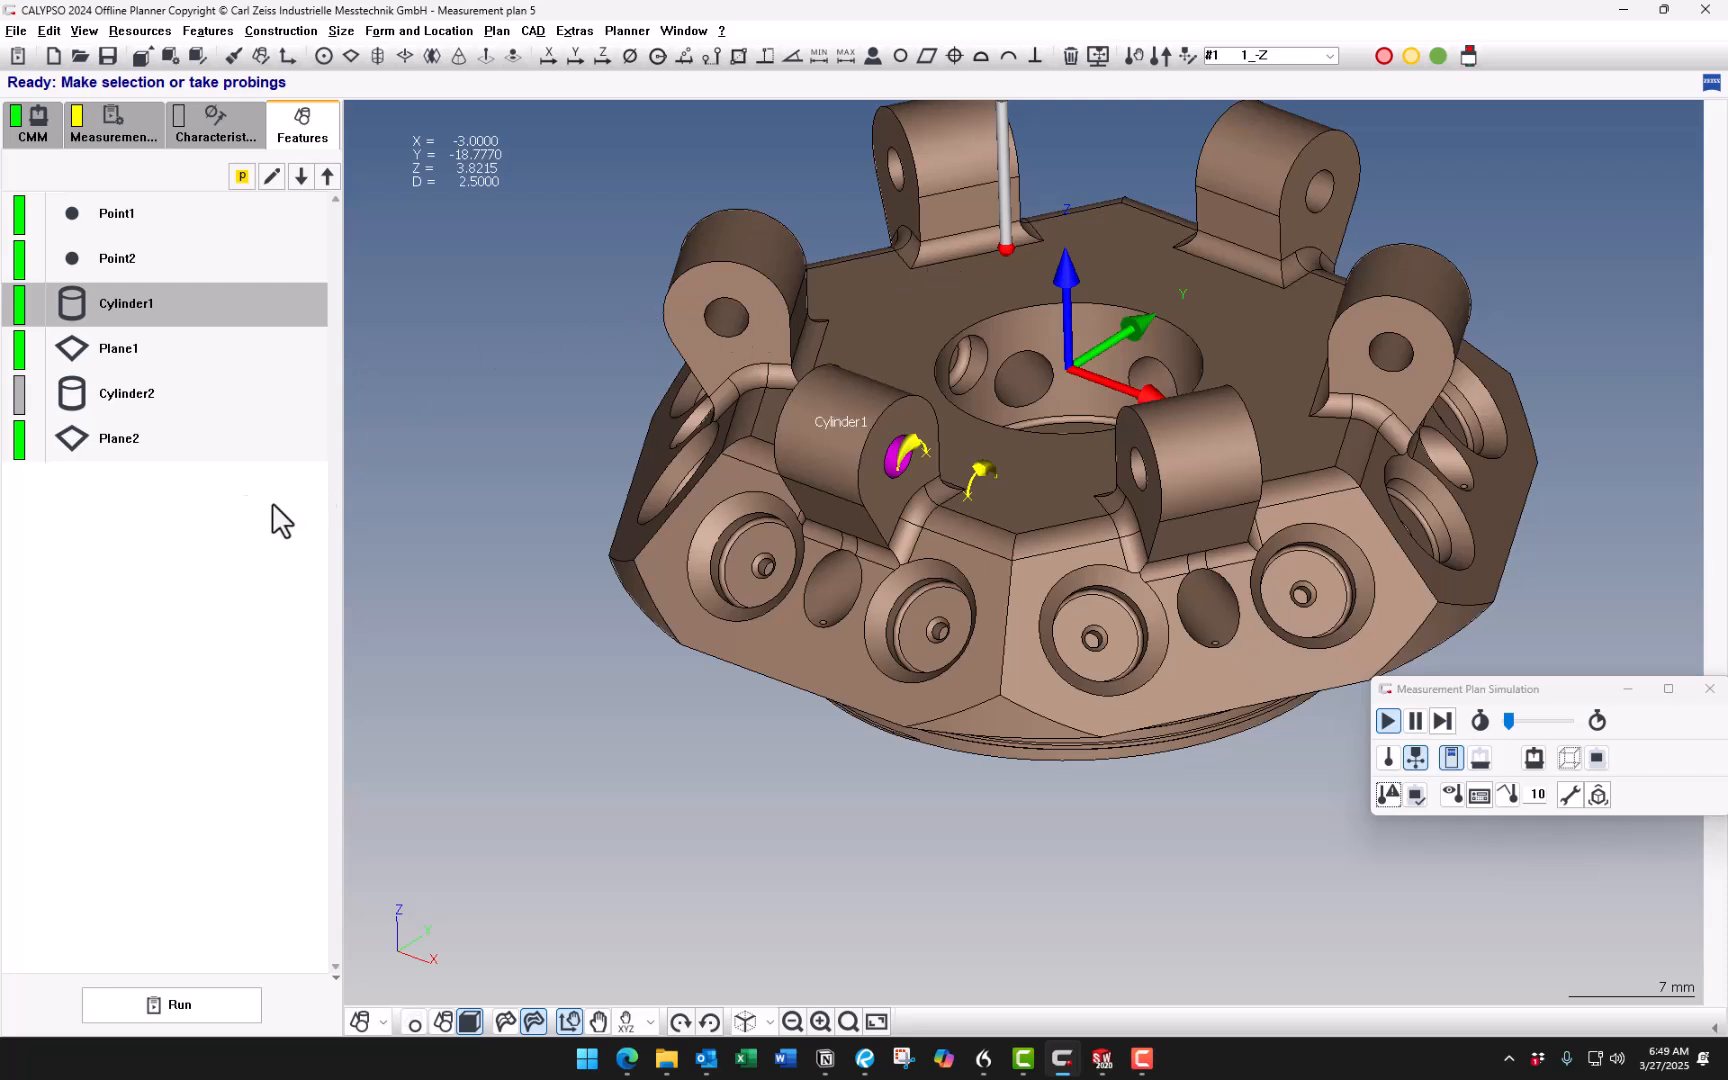
click(244, 514)
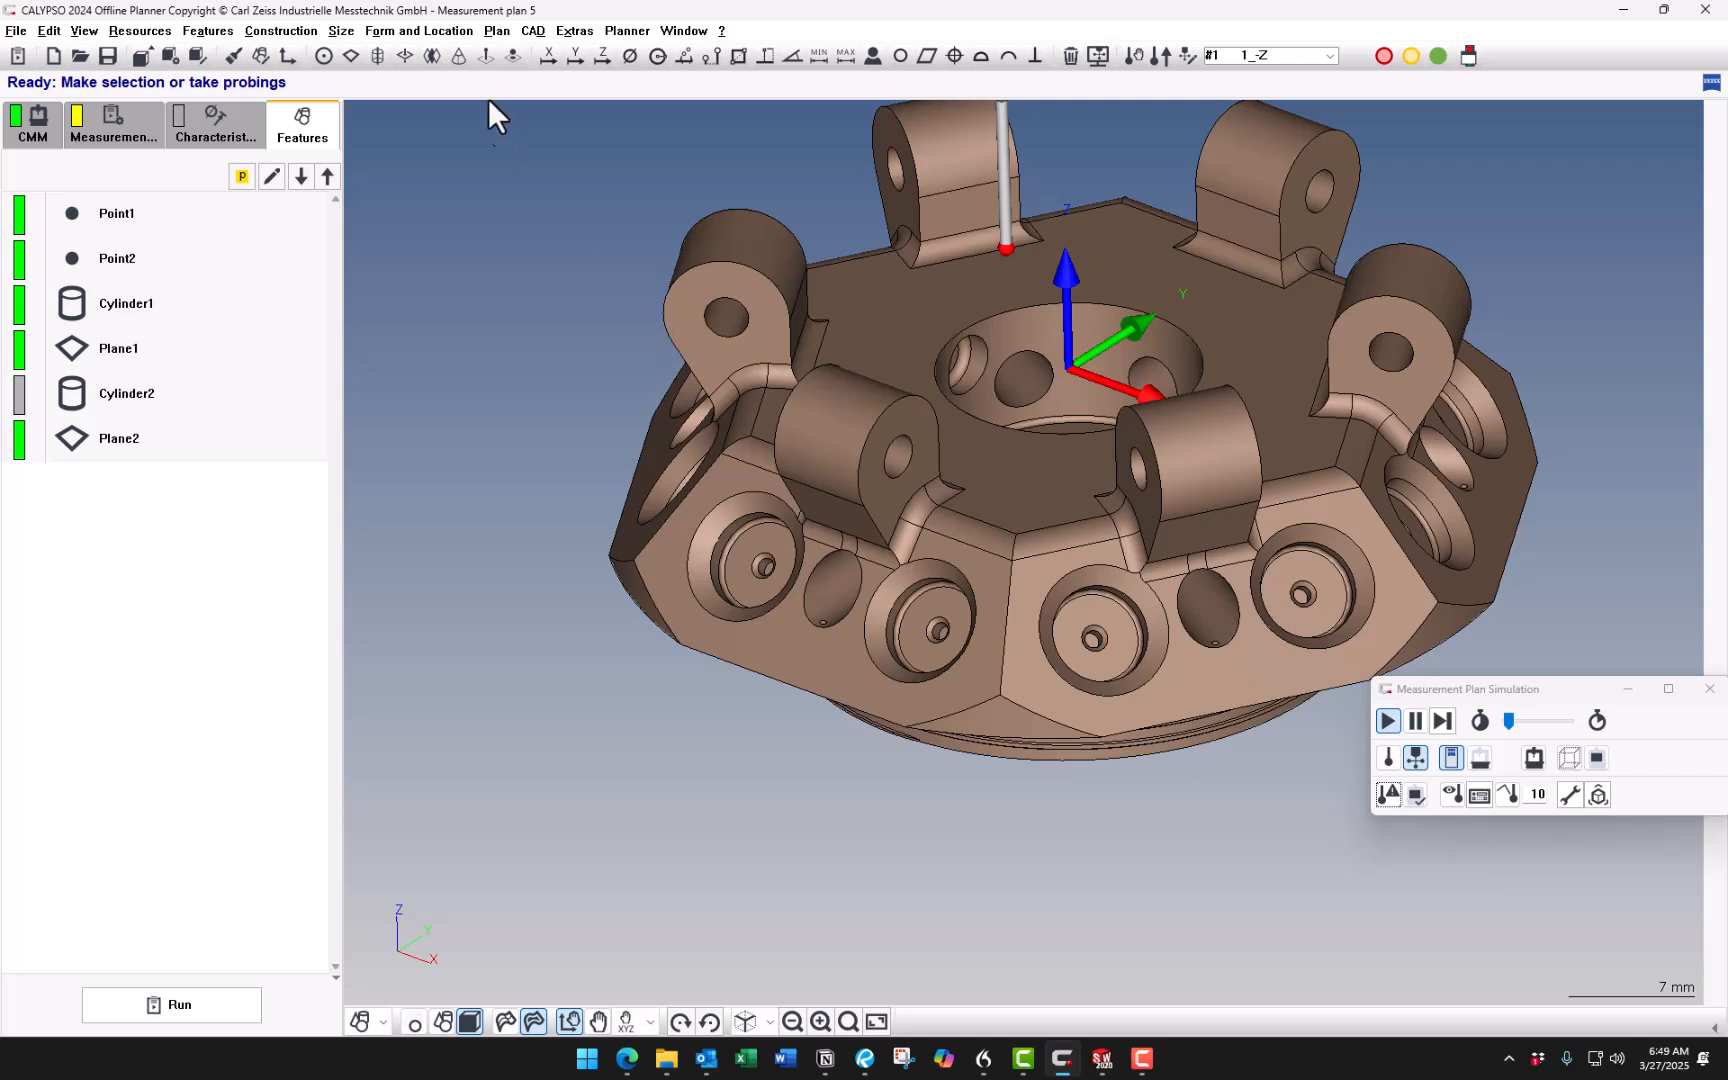
Create a new sub clearance group named "SCP +Z +100" with CP +Z as its parent group.
click(495, 32)
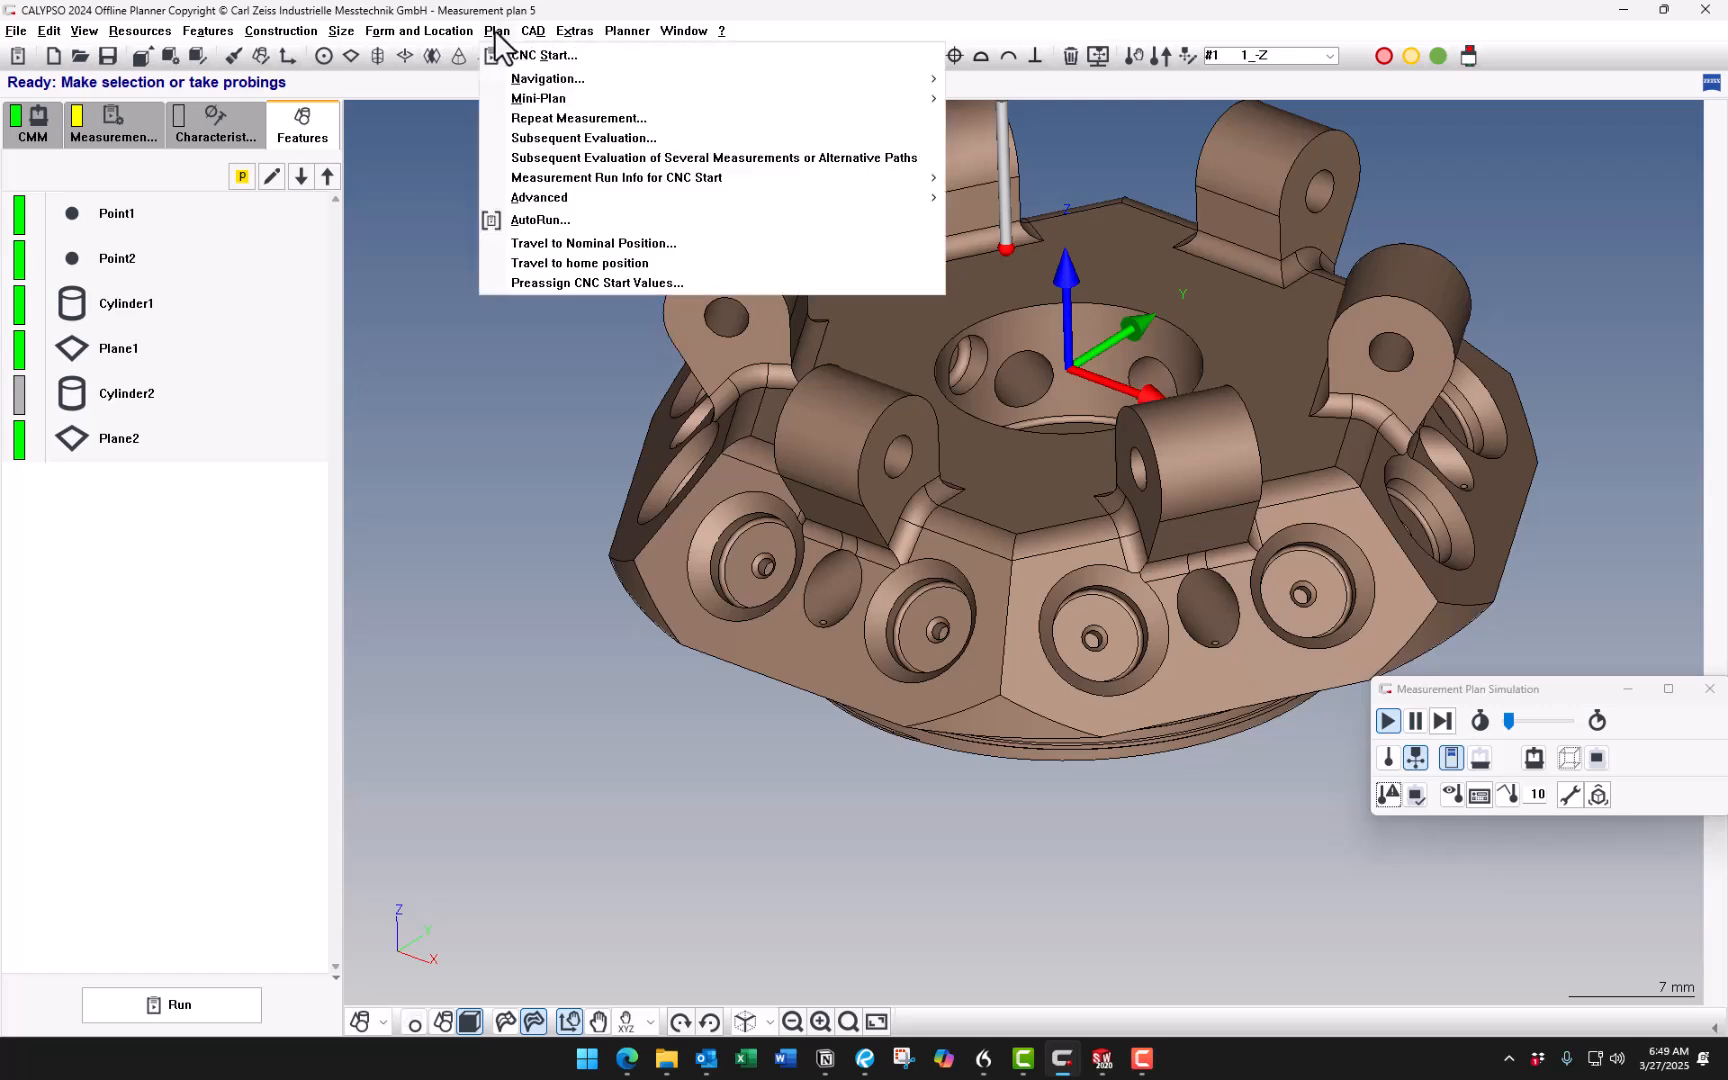
mouse_move(570, 83)
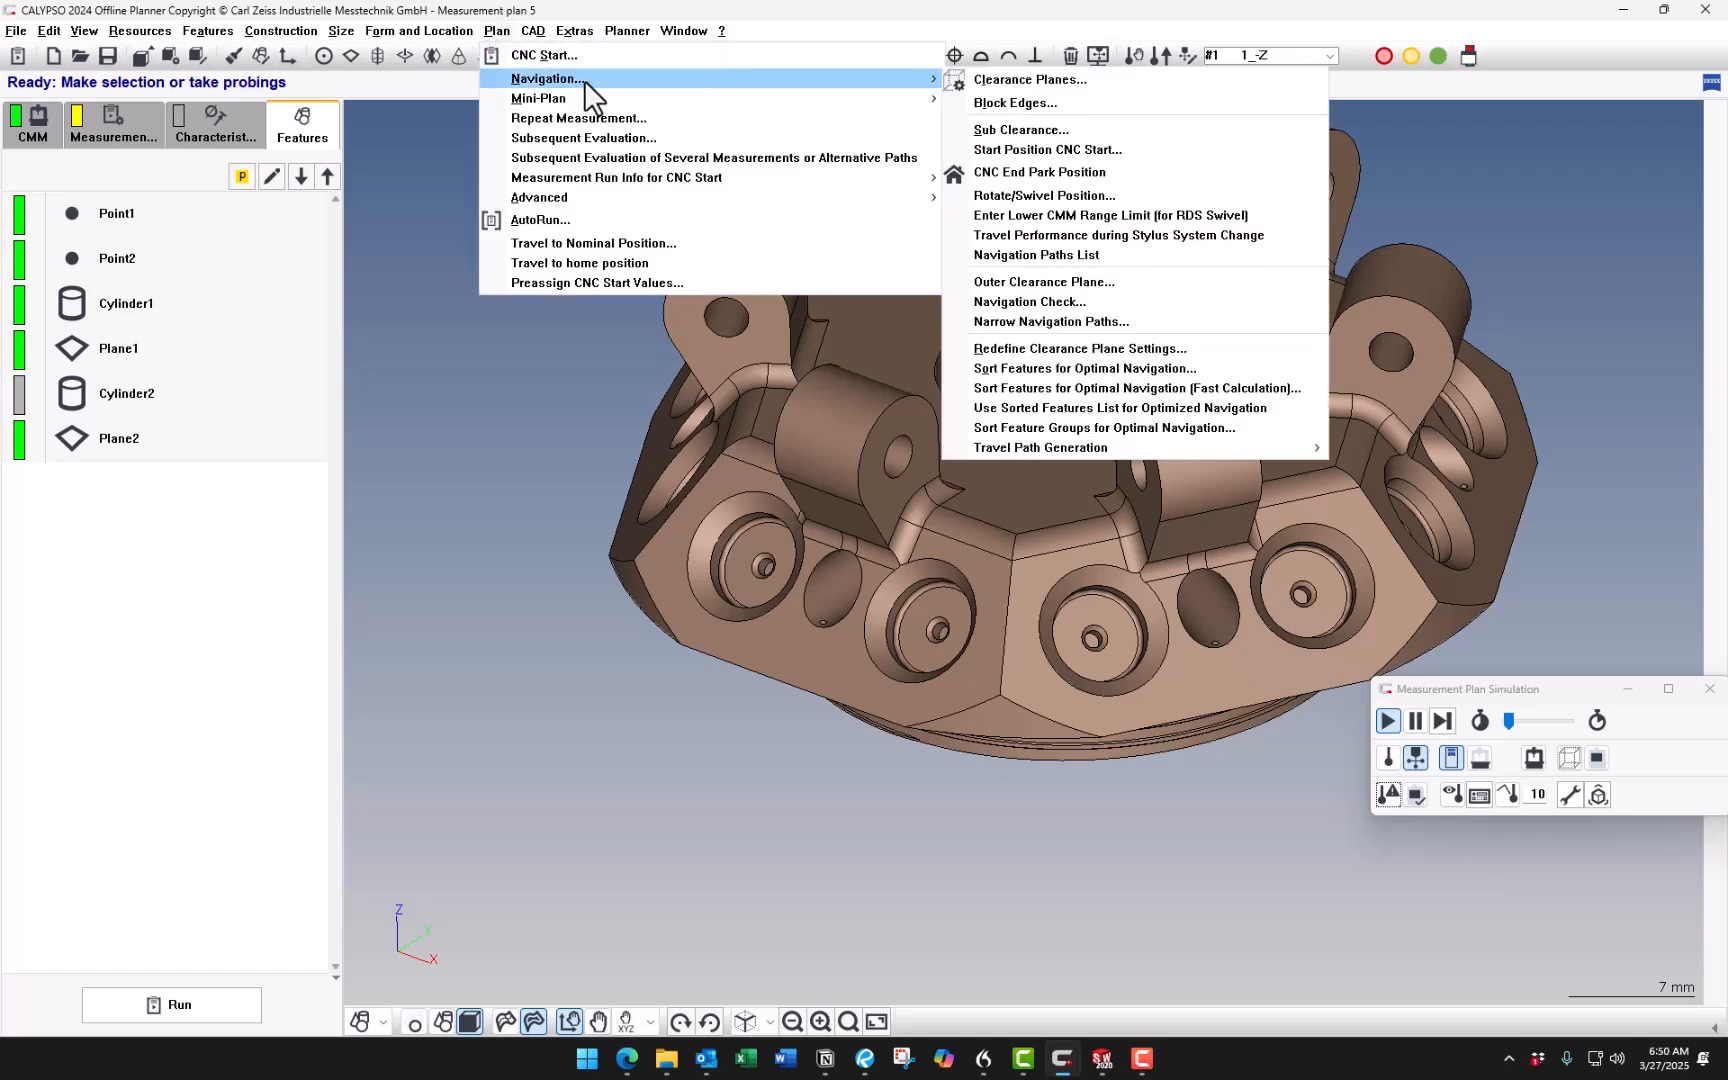
click(1020, 130)
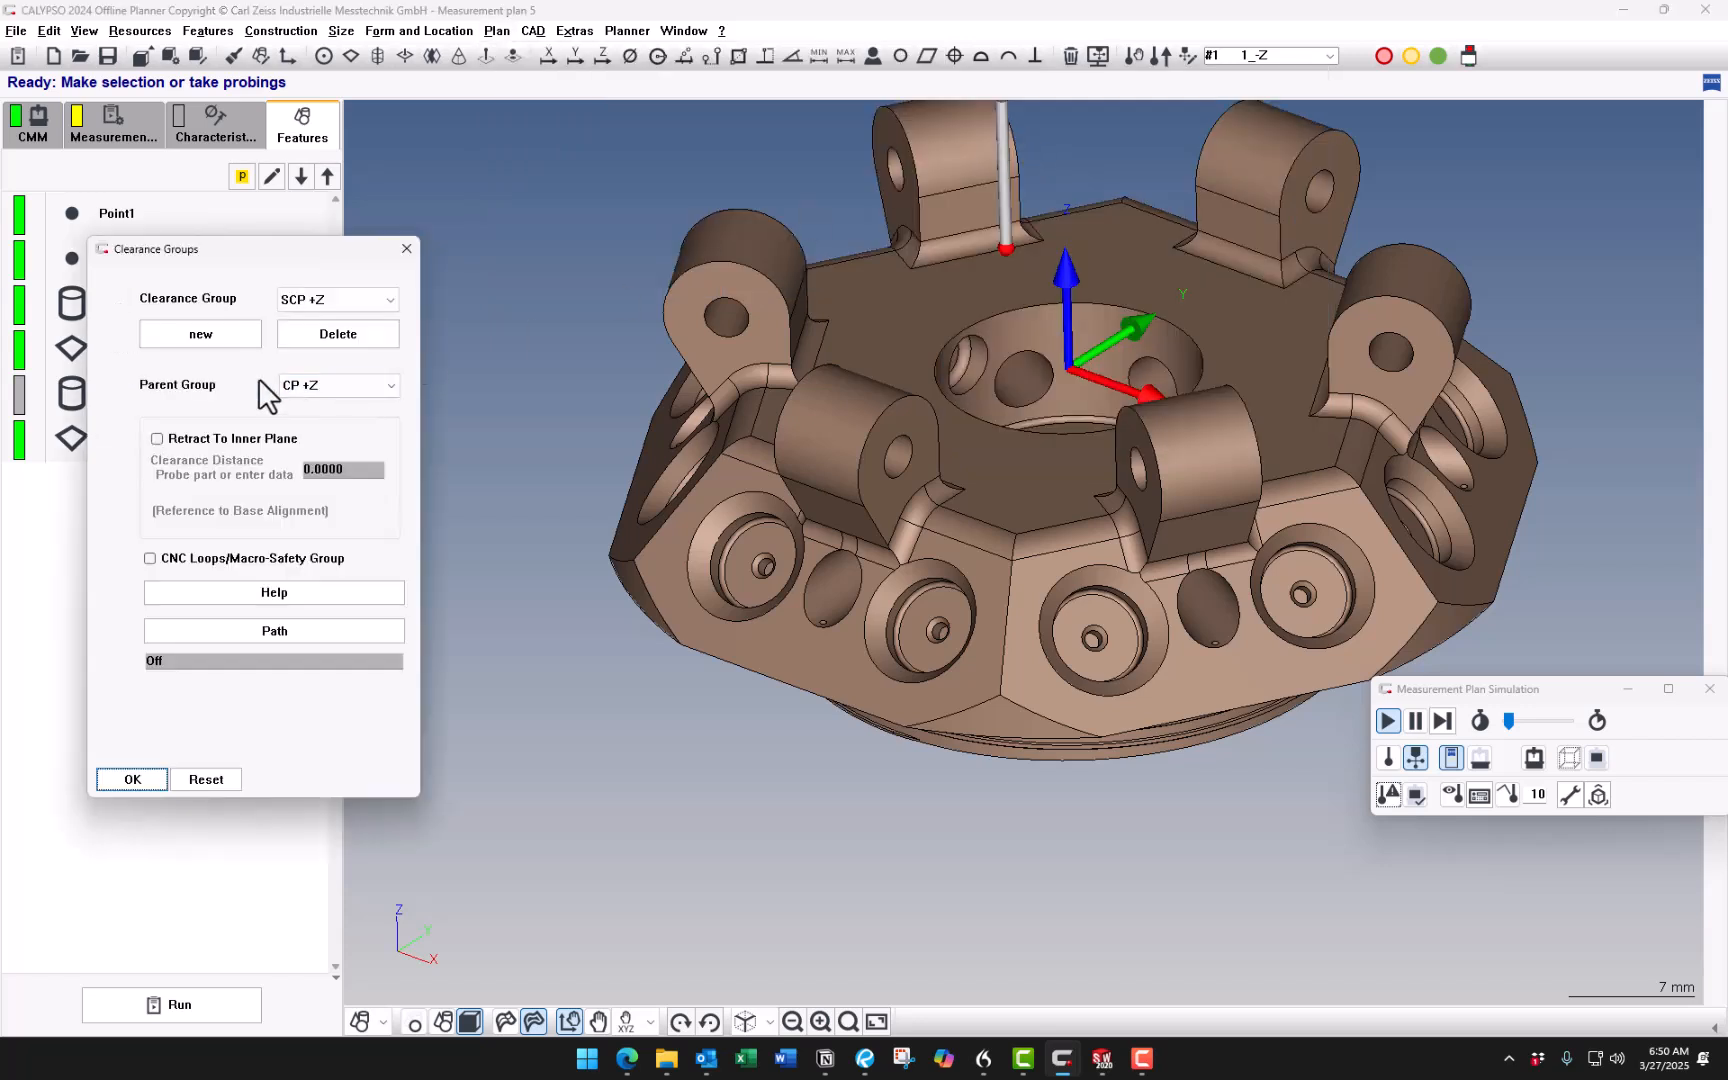
click(220, 338)
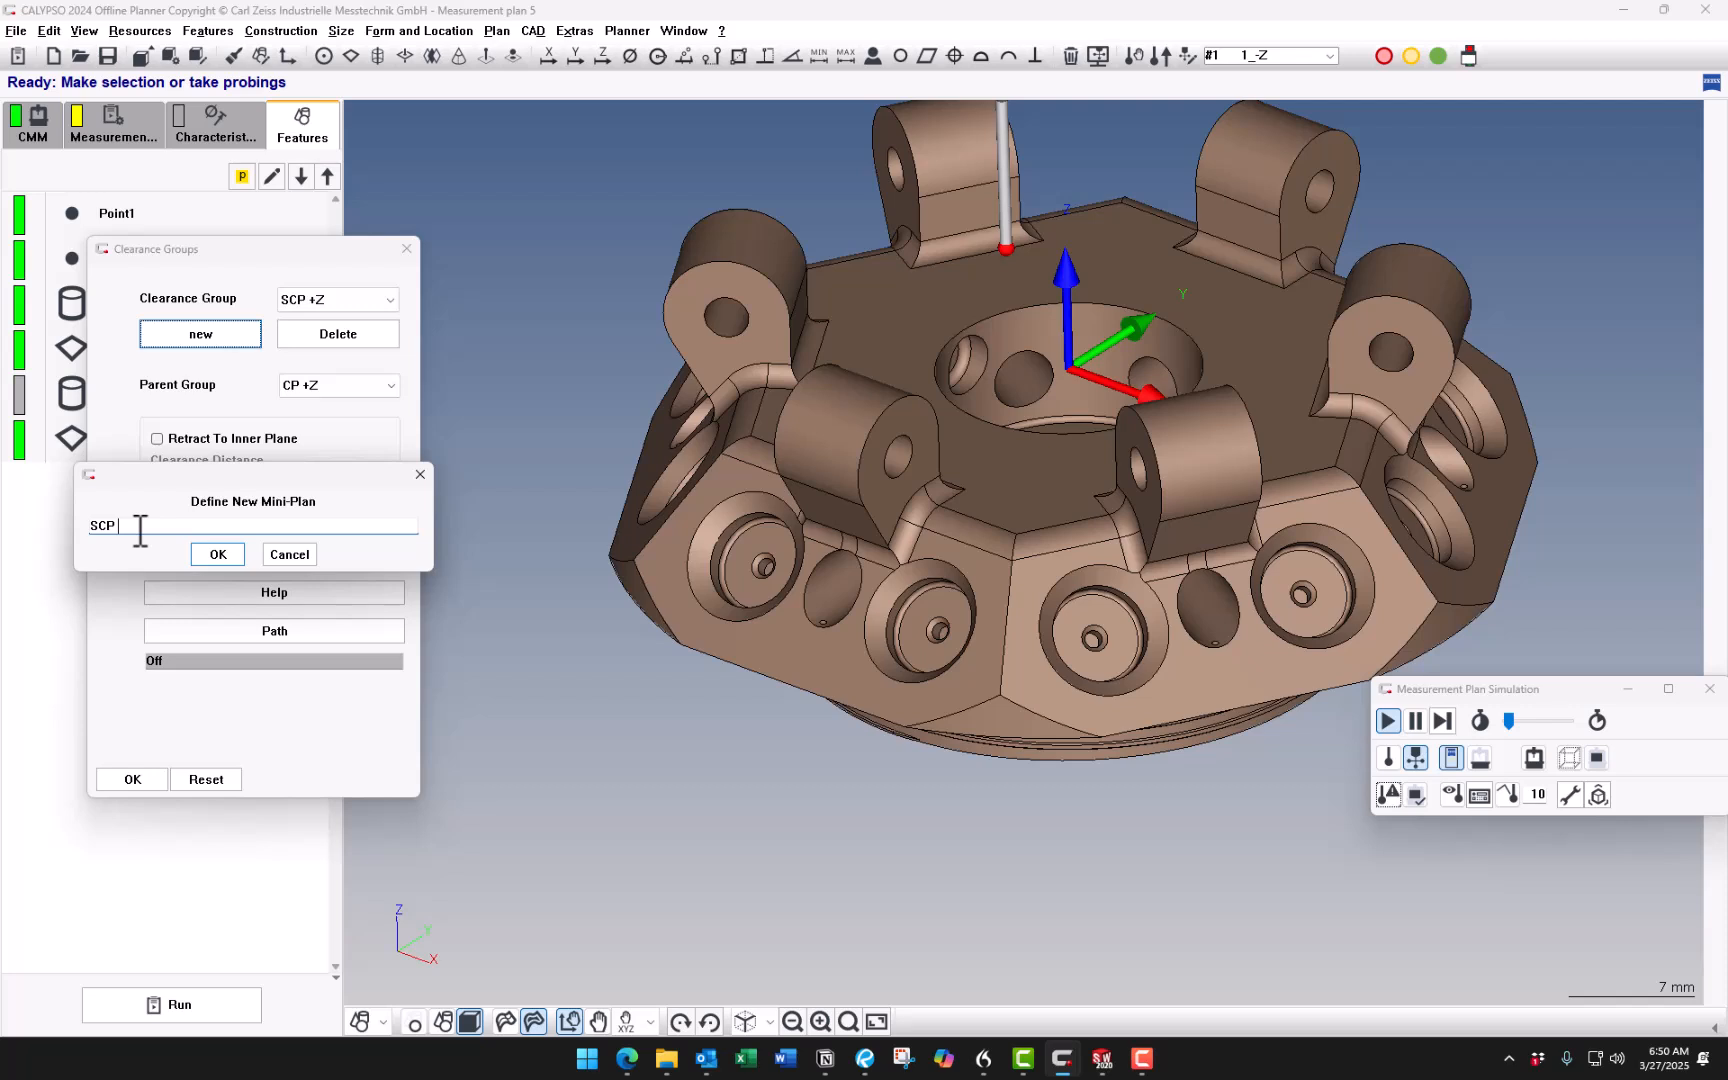
text(+)
text(Z 100)
click(140, 525)
text(+1)
click(231, 553)
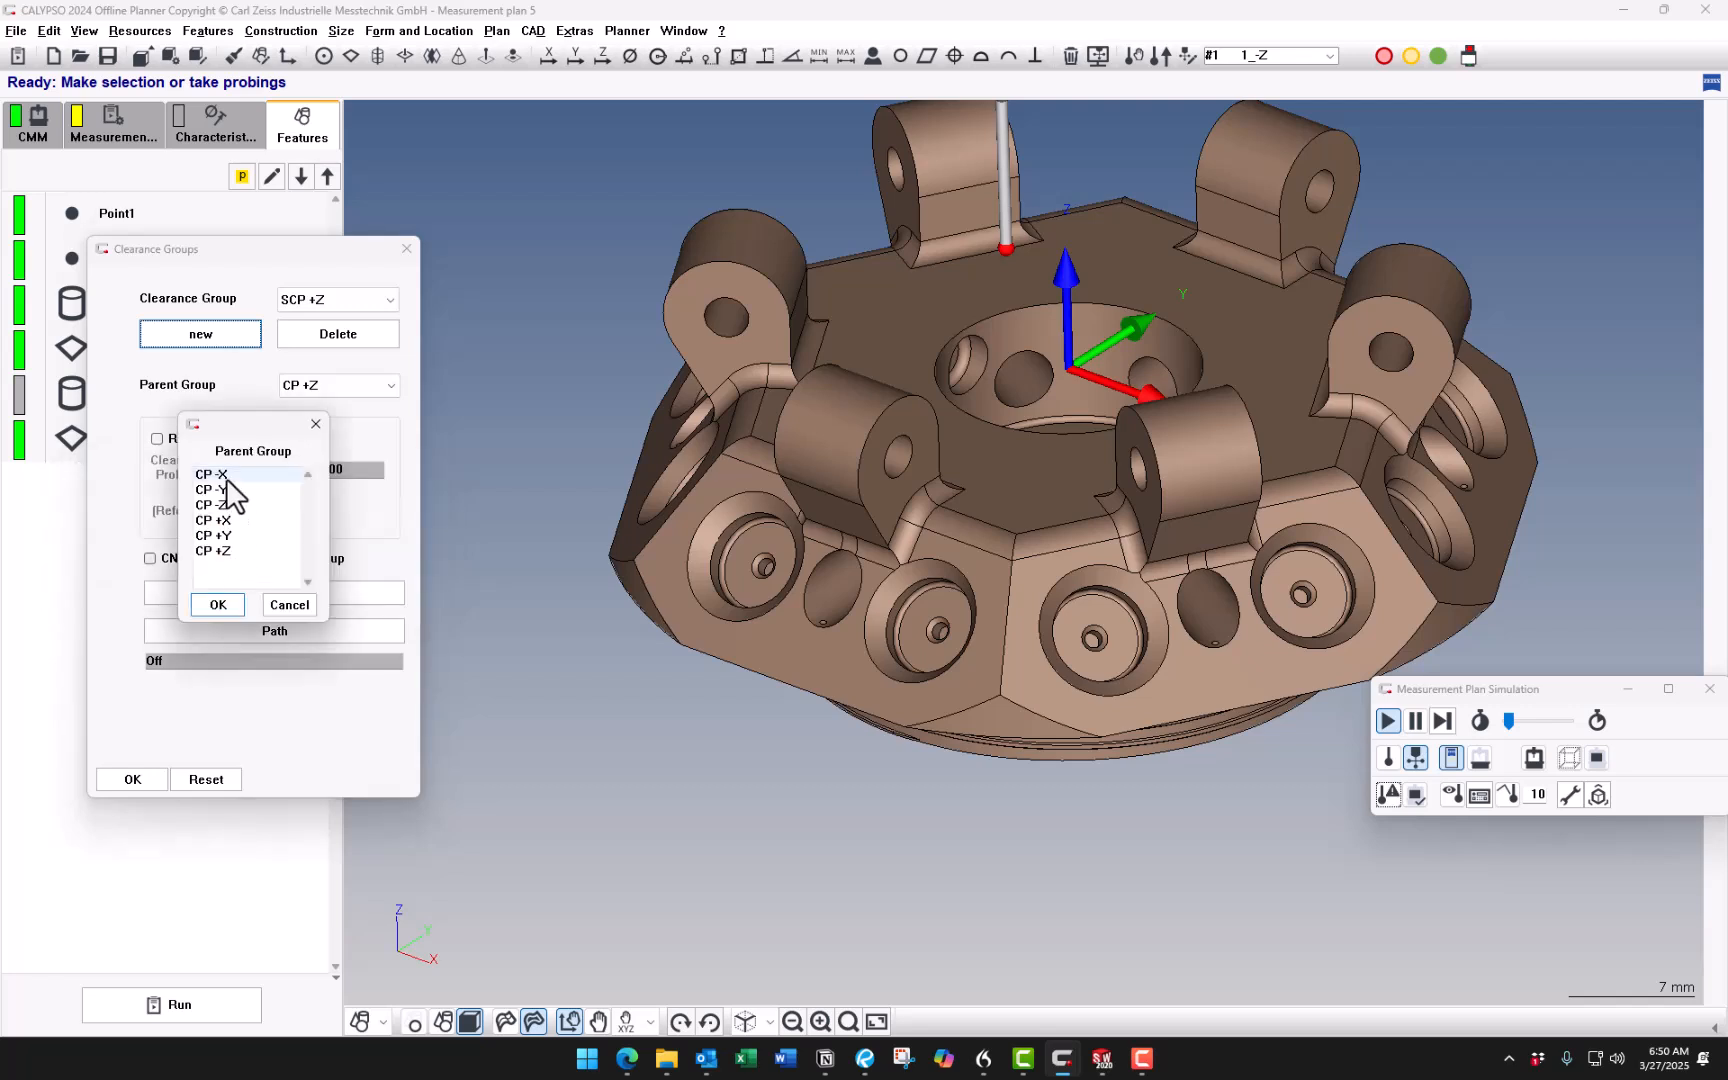
double_click(226, 551)
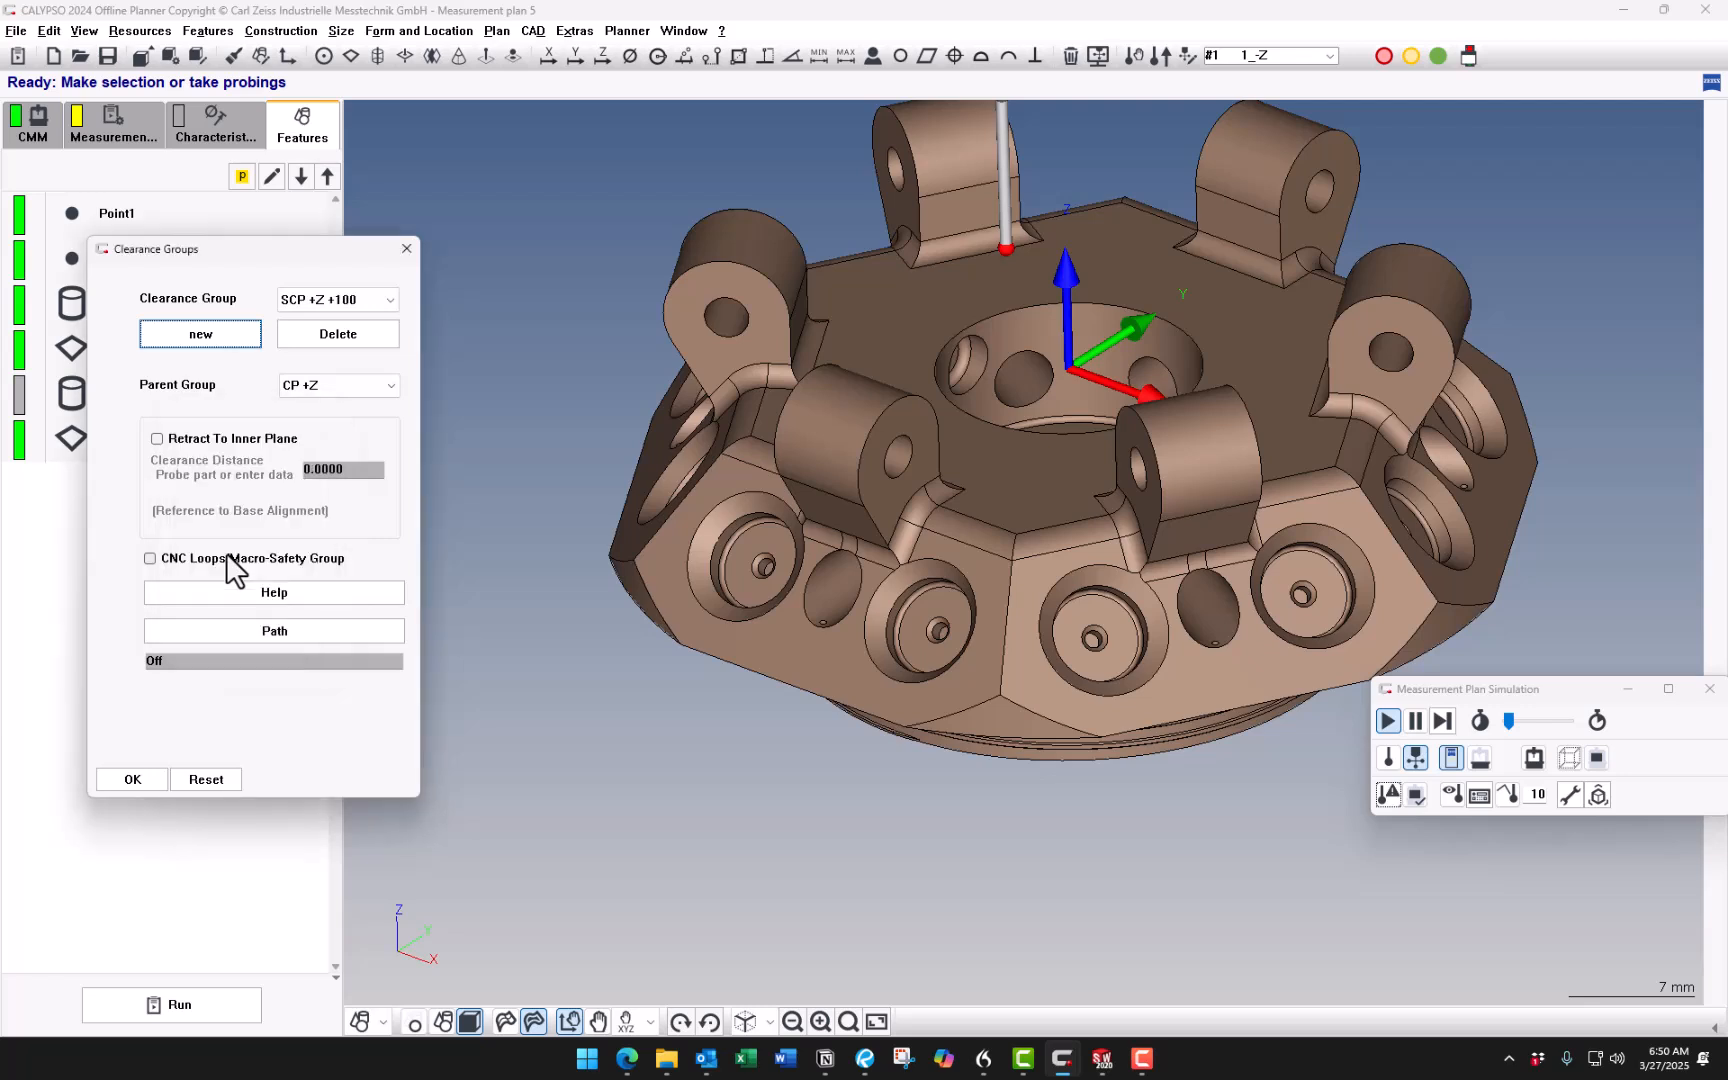
Enable Retract To Inner Plane for the SCP +Z +100 group with a clearance distance of 100 and accept the clearance groups.
click(158, 440)
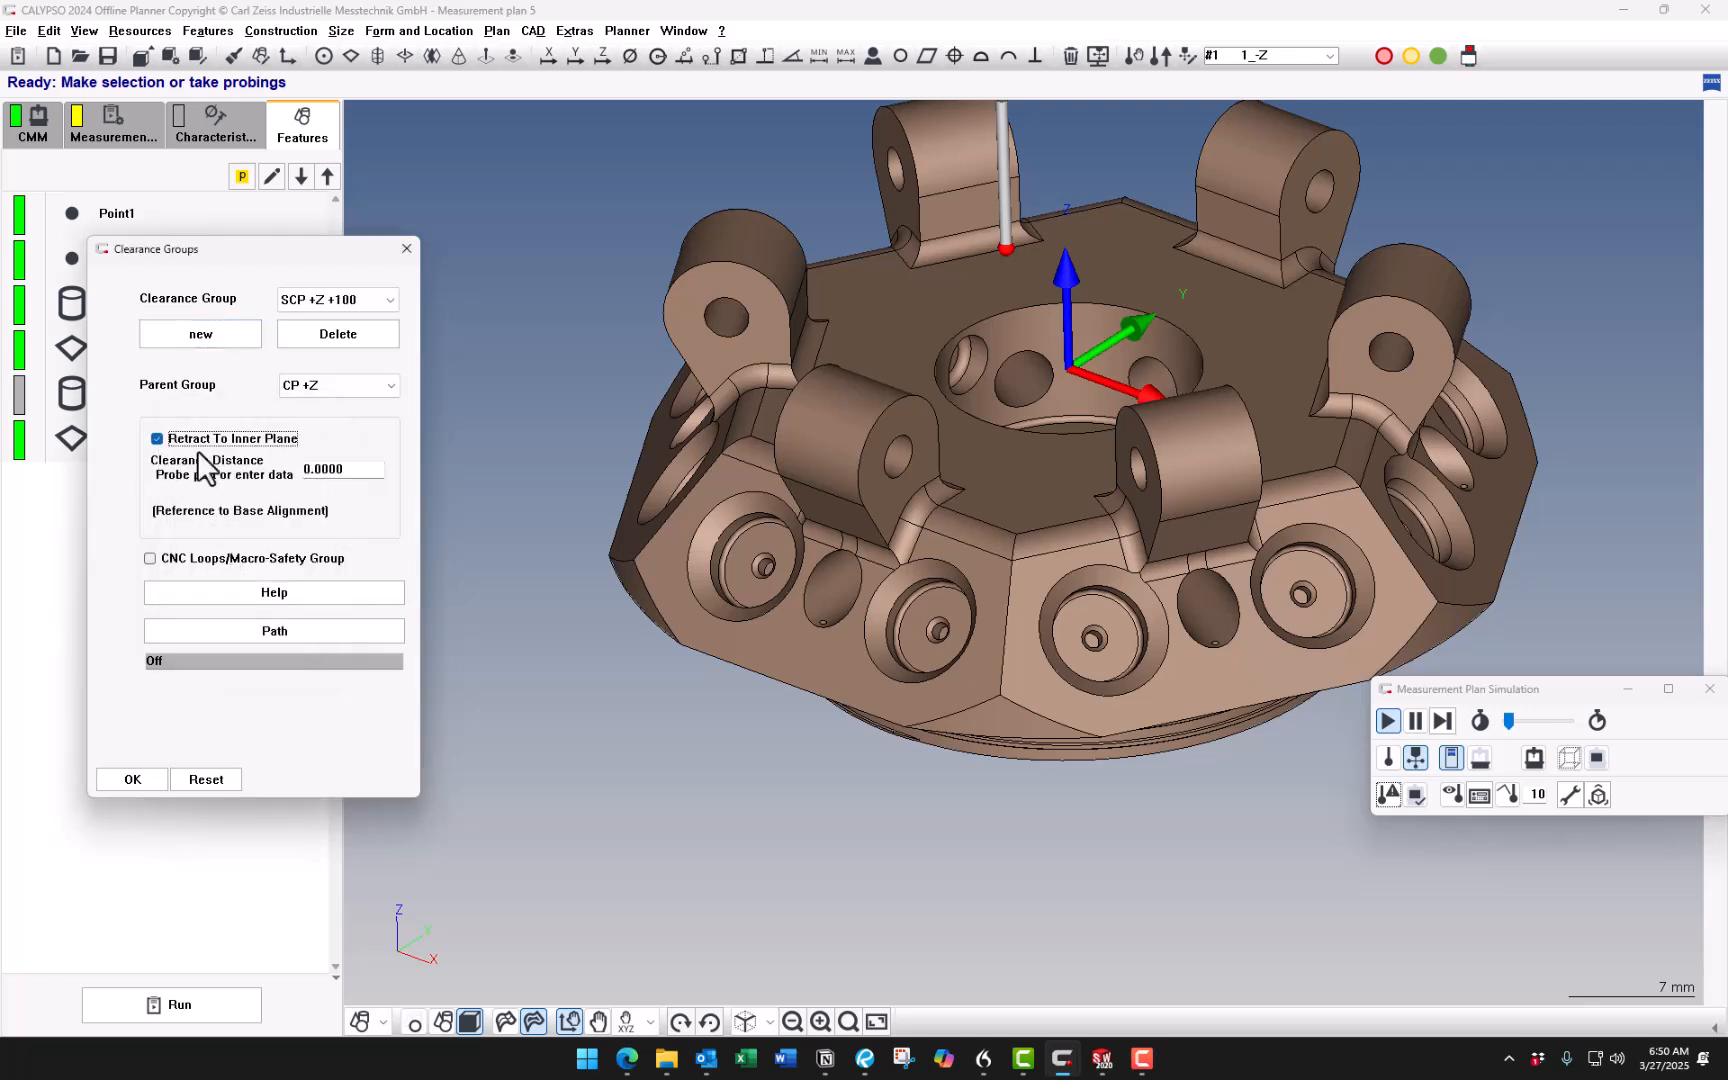
key(Tab)
text(100)
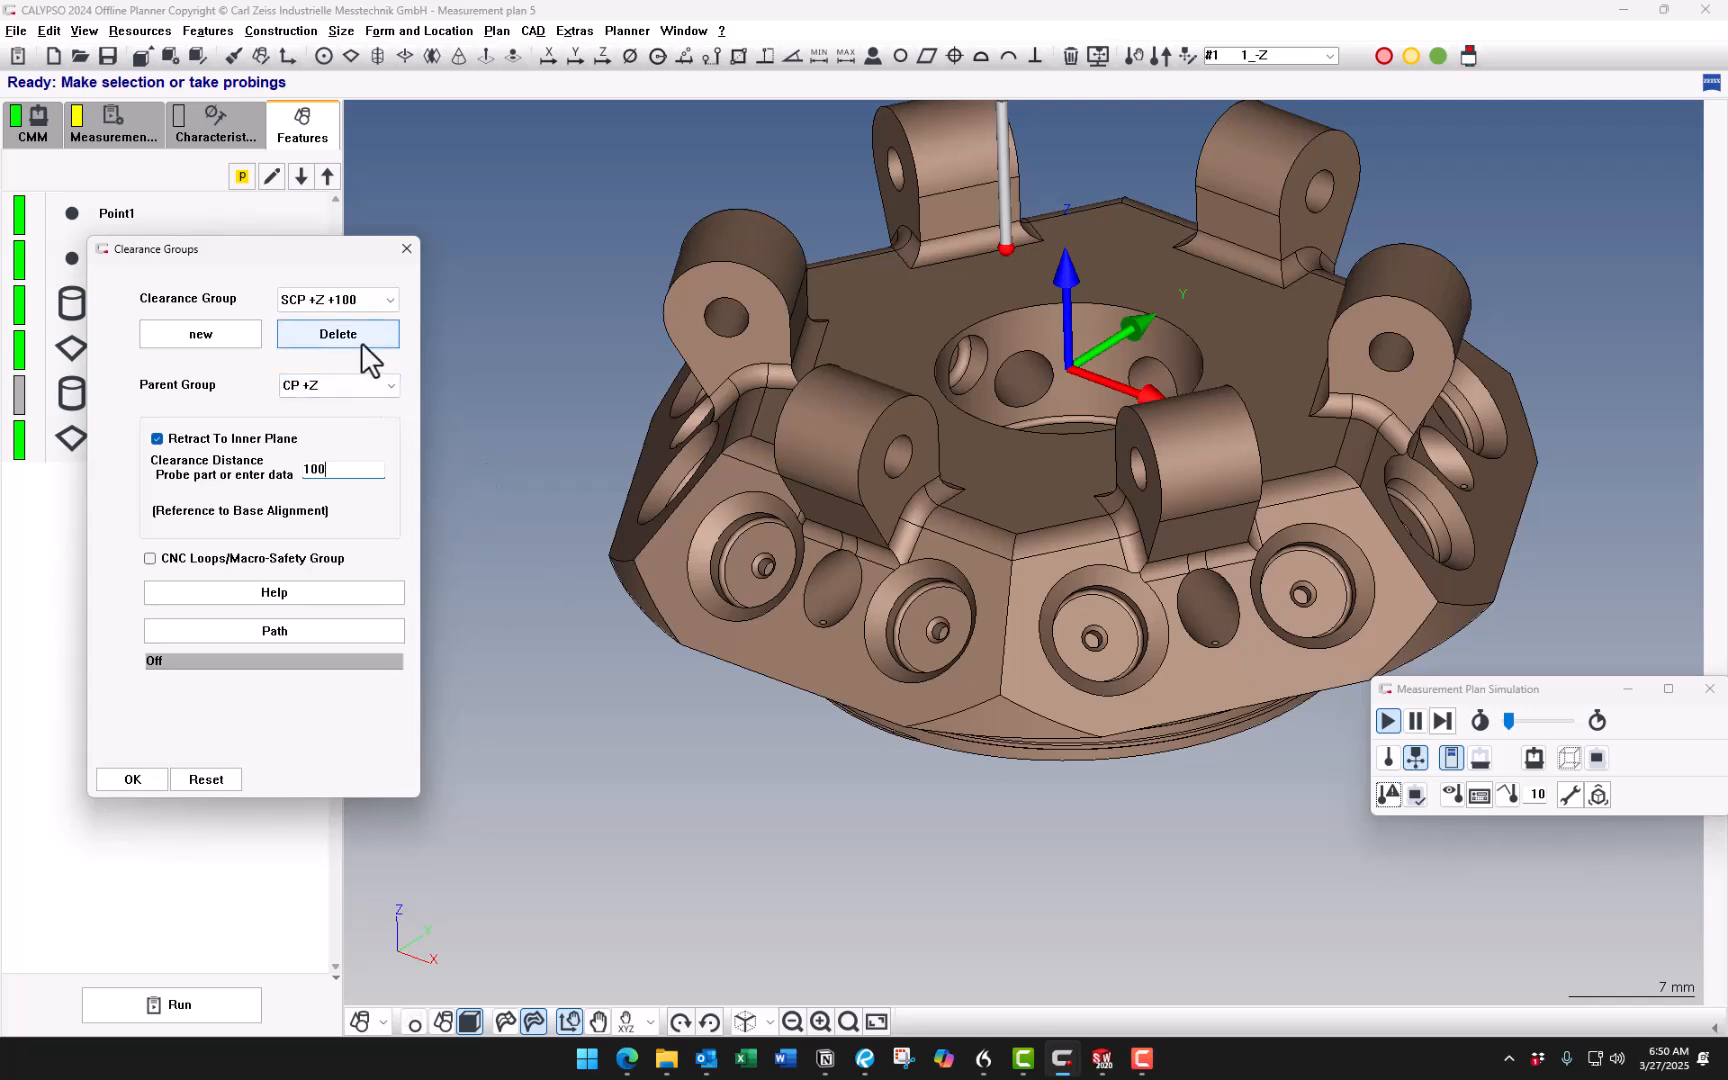
click(359, 304)
click(345, 712)
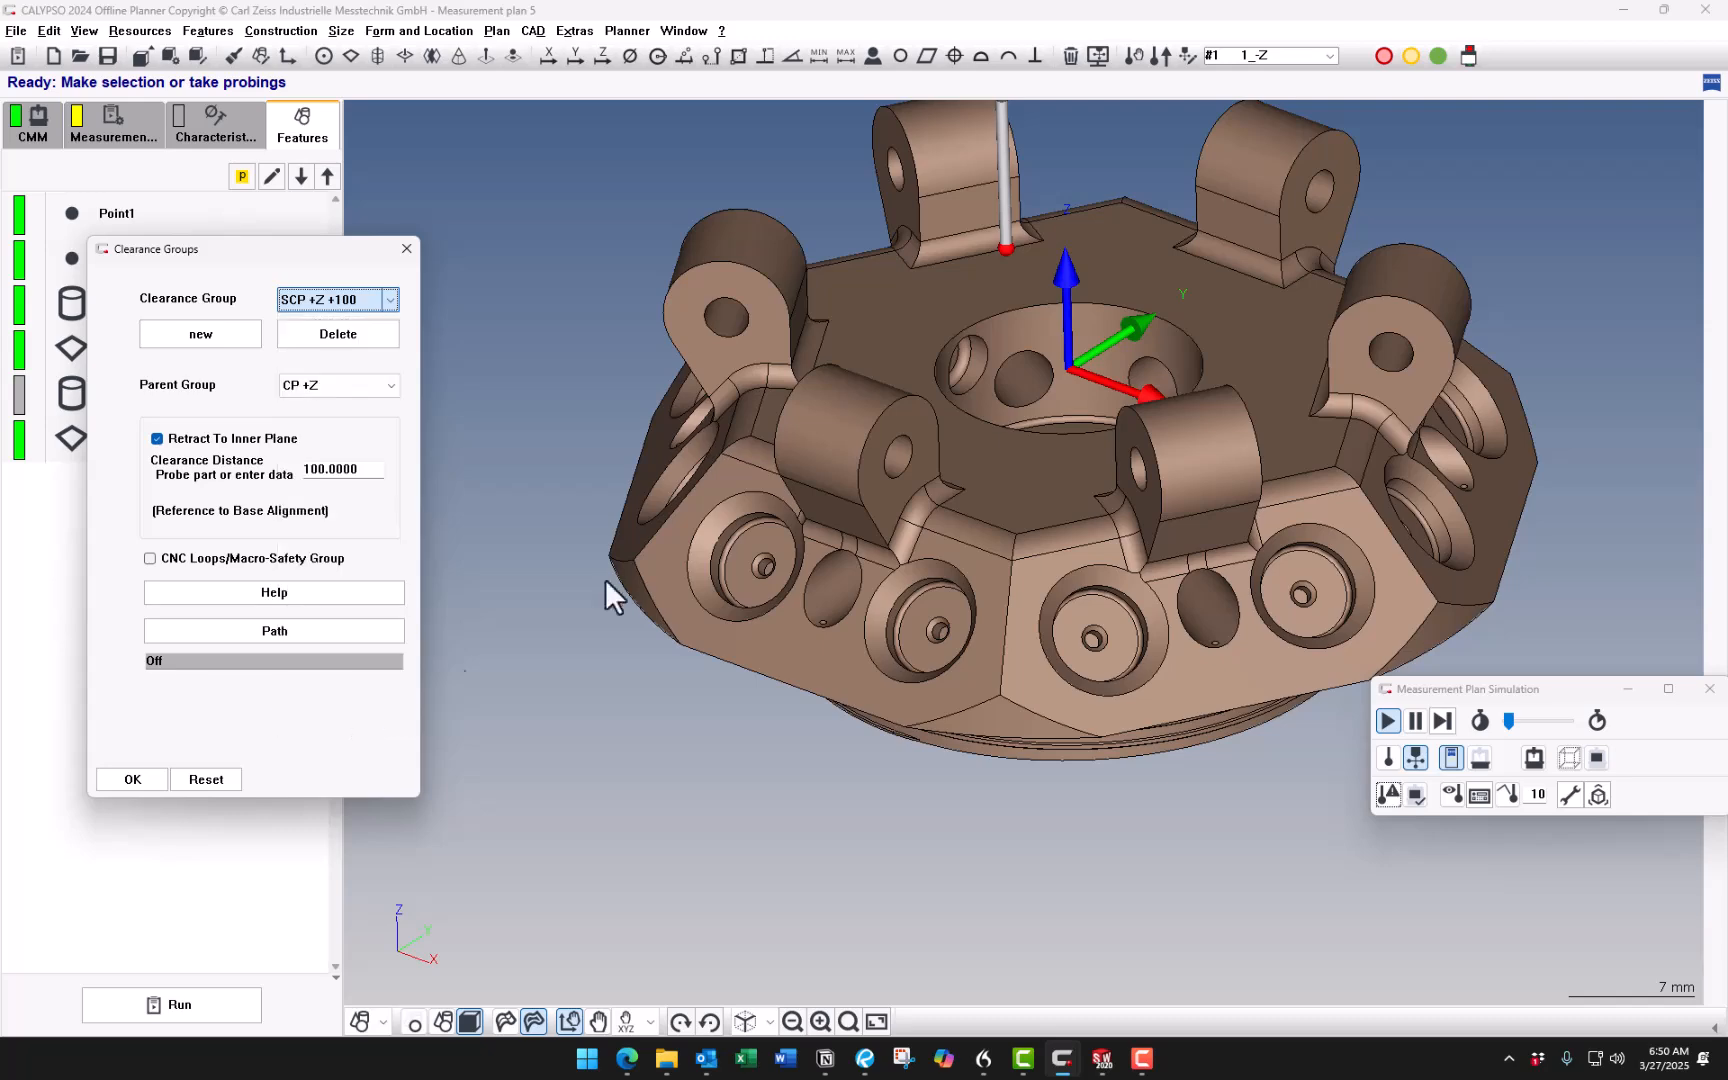
scroll(742, 525, down, 2)
scroll(735, 520, down, 5)
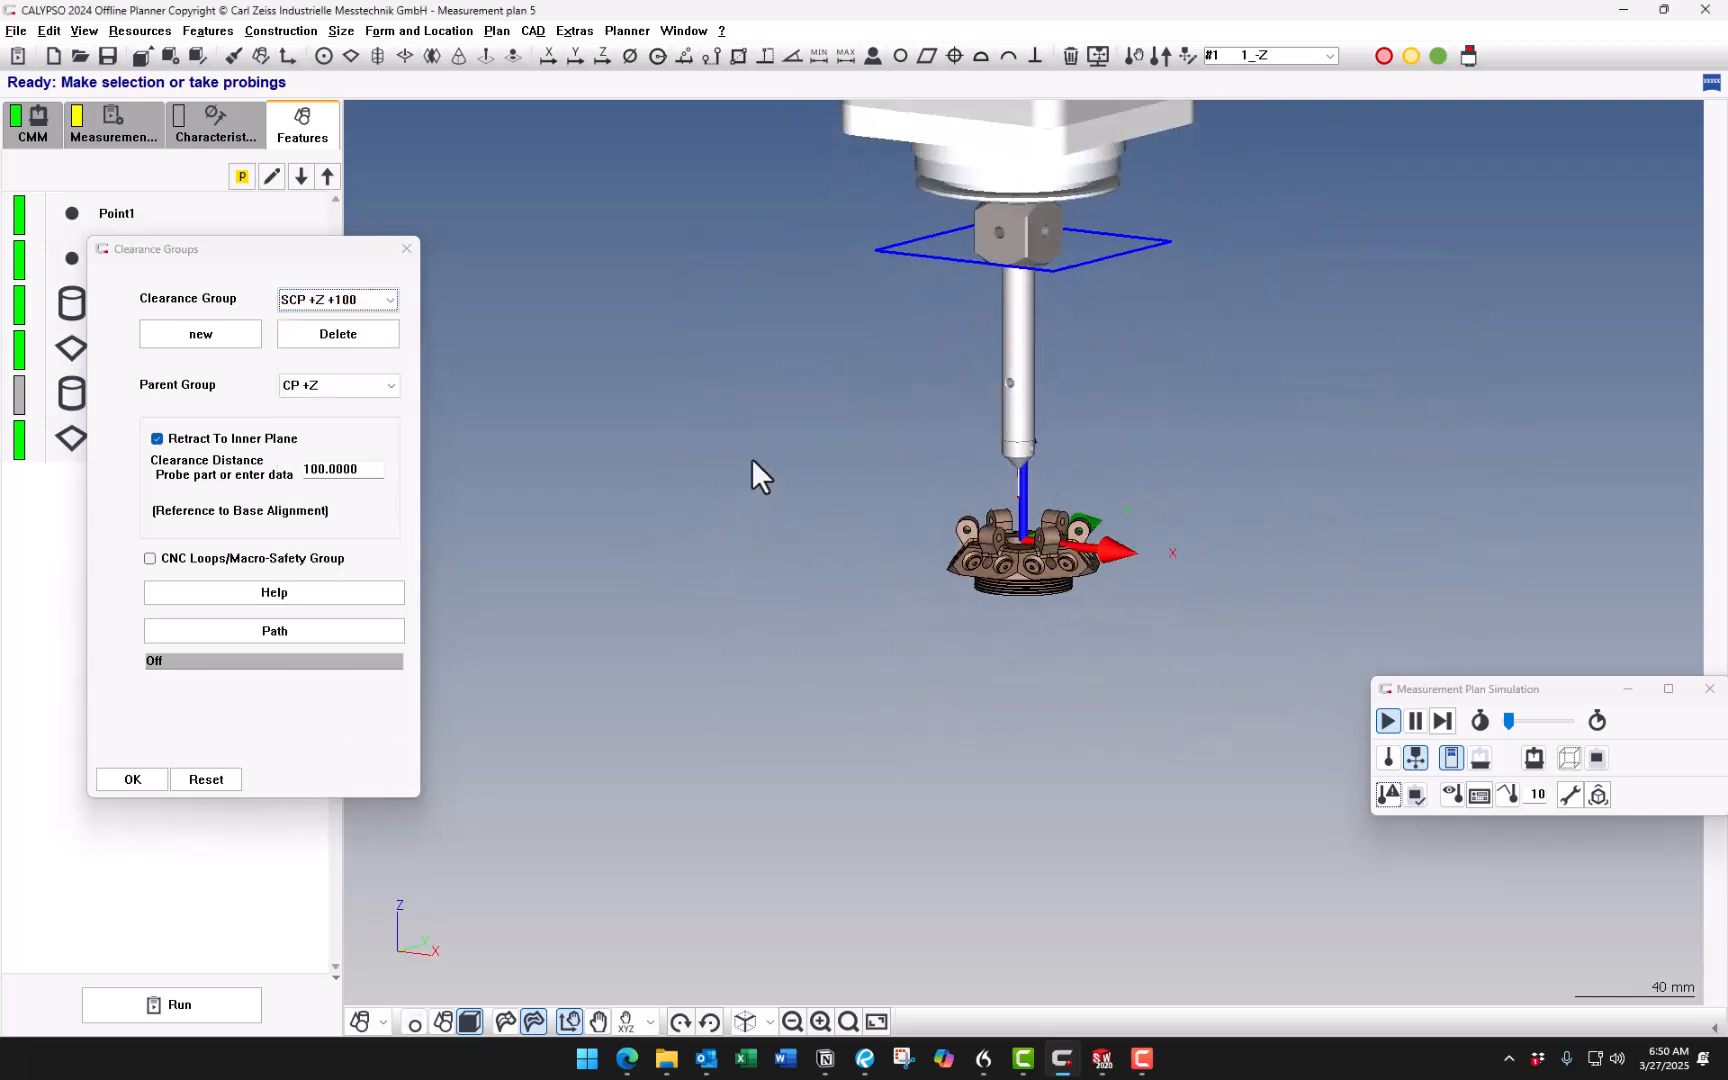
middle_drag(922, 310, 909, 389)
middle_drag(834, 480, 817, 407)
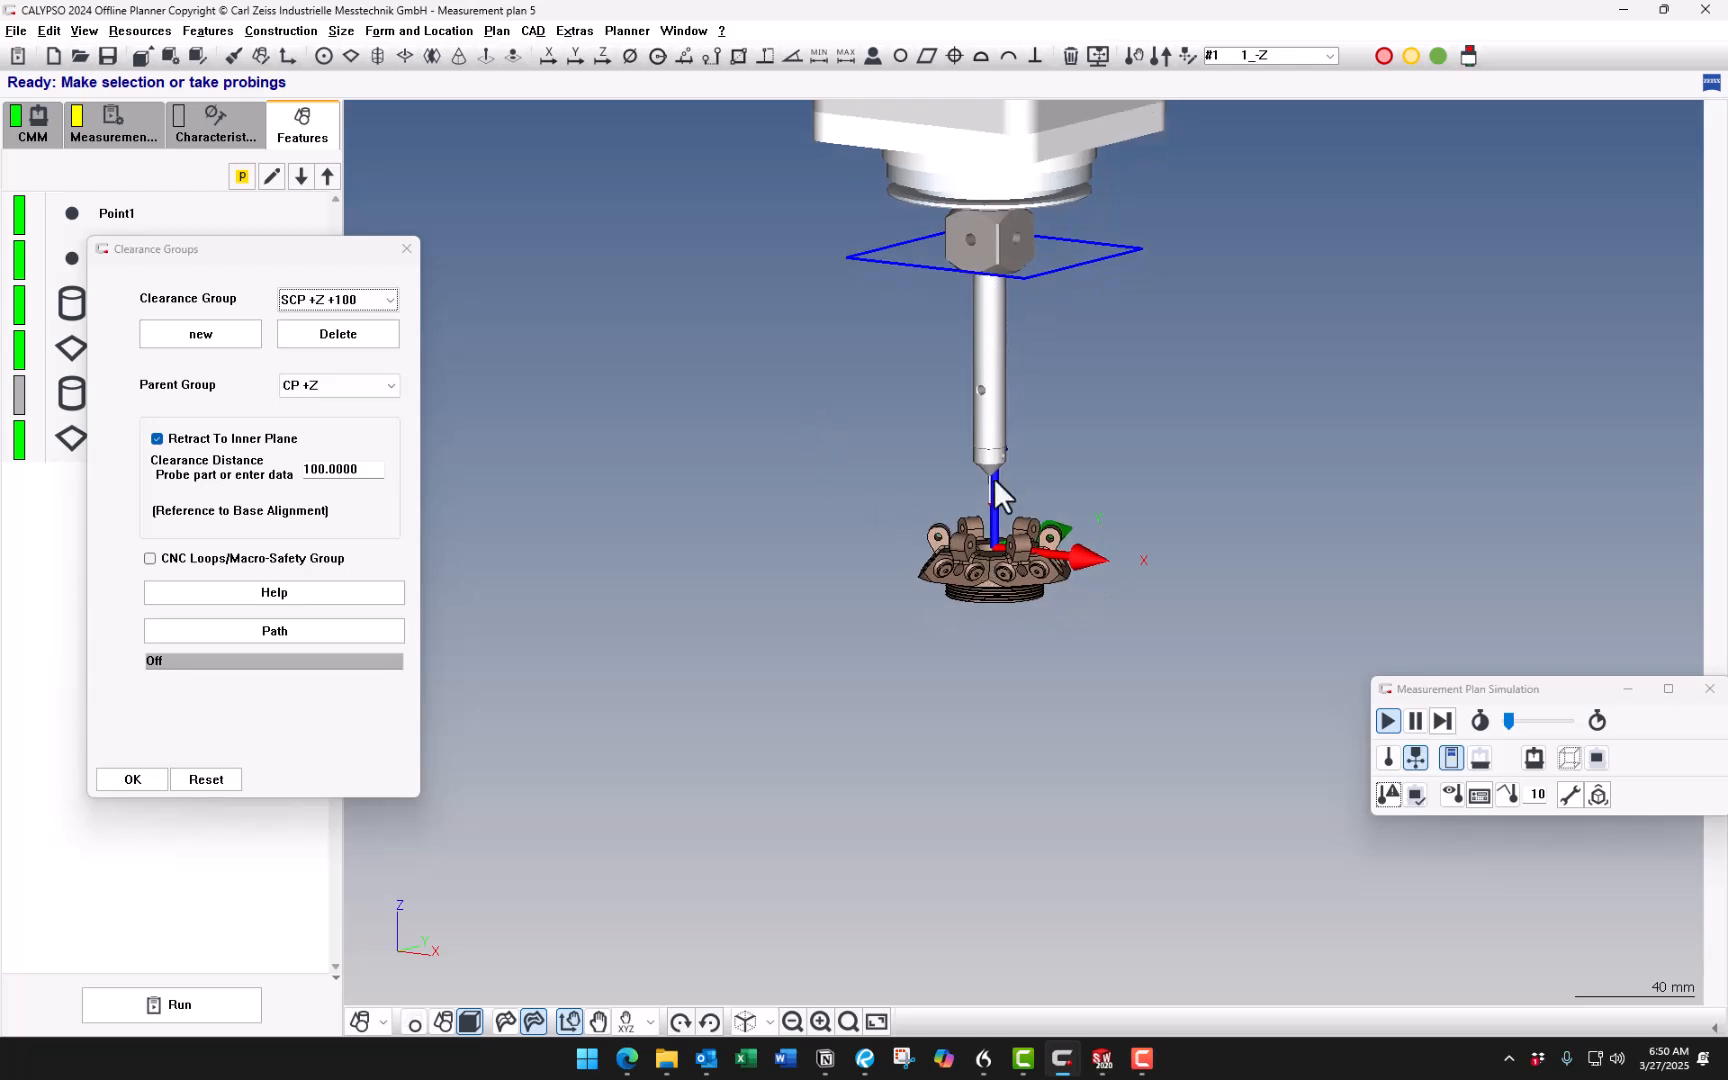
scroll(975, 490, up, 3)
click(145, 781)
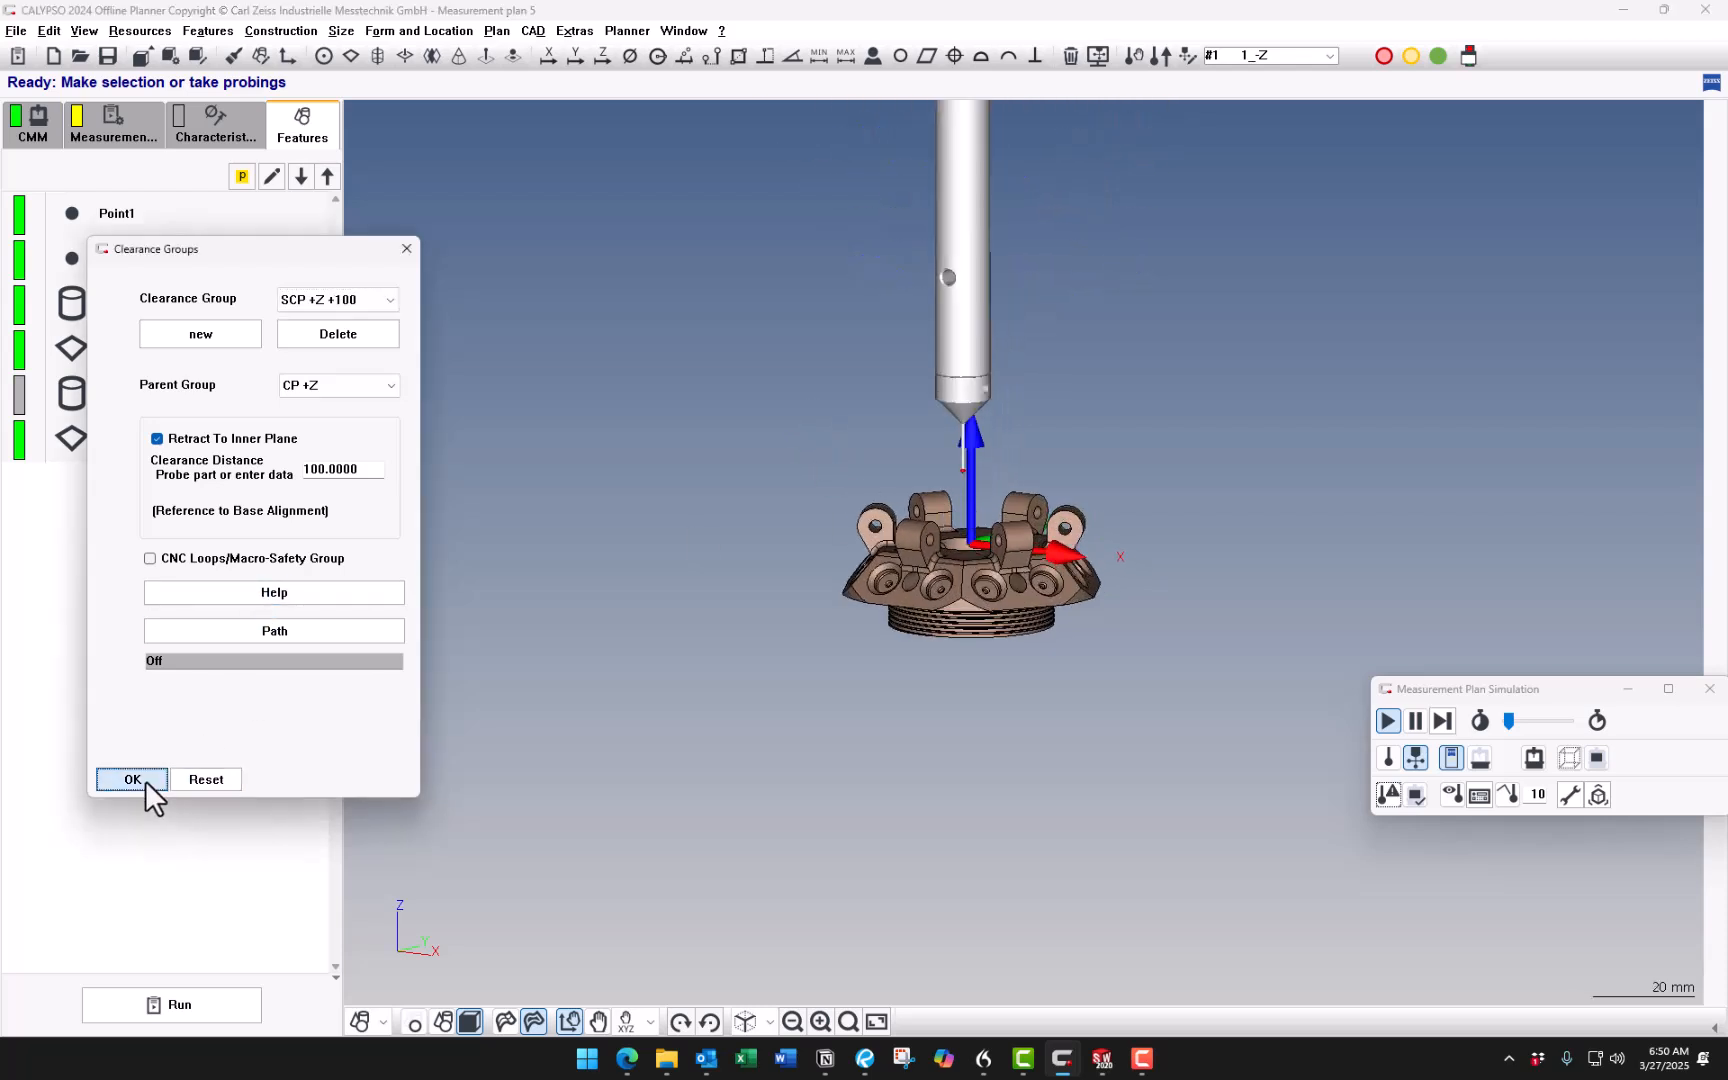
Assign the SCP +Z +100 clearance group to Cylinder1.
click(212, 126)
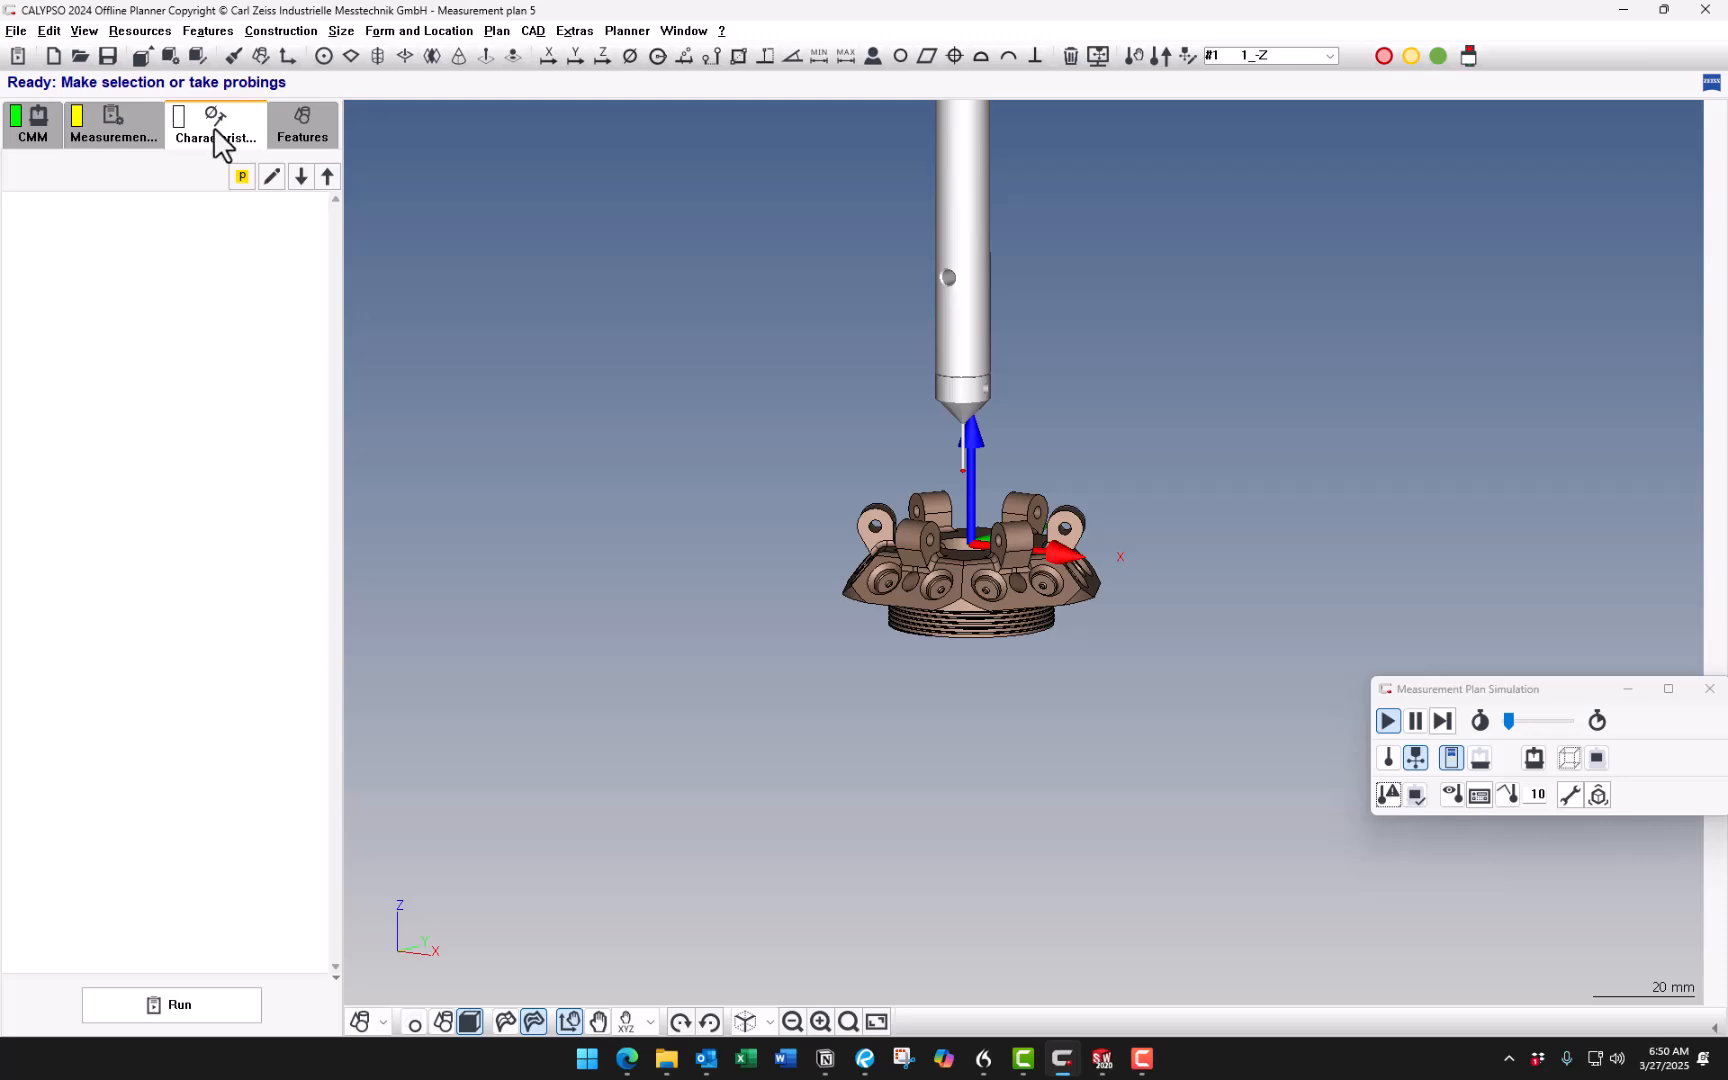
click(285, 122)
double_click(167, 300)
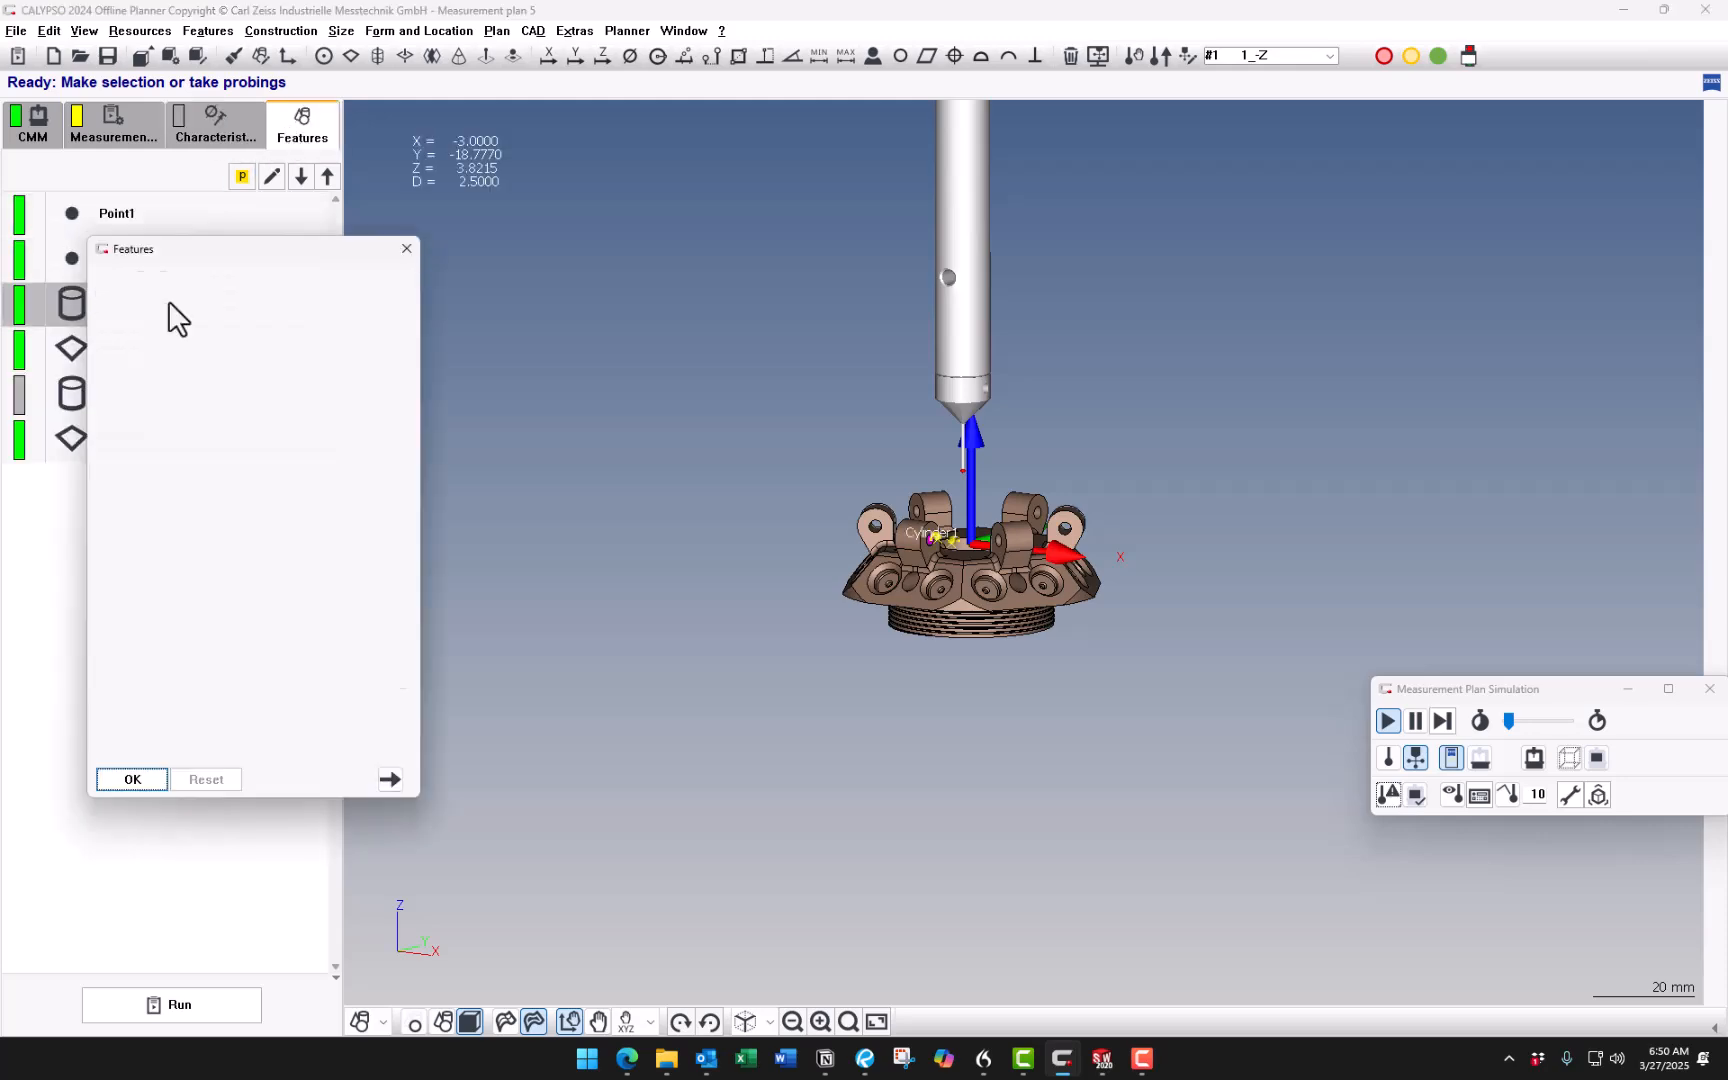
scroll(718, 576, up, 4)
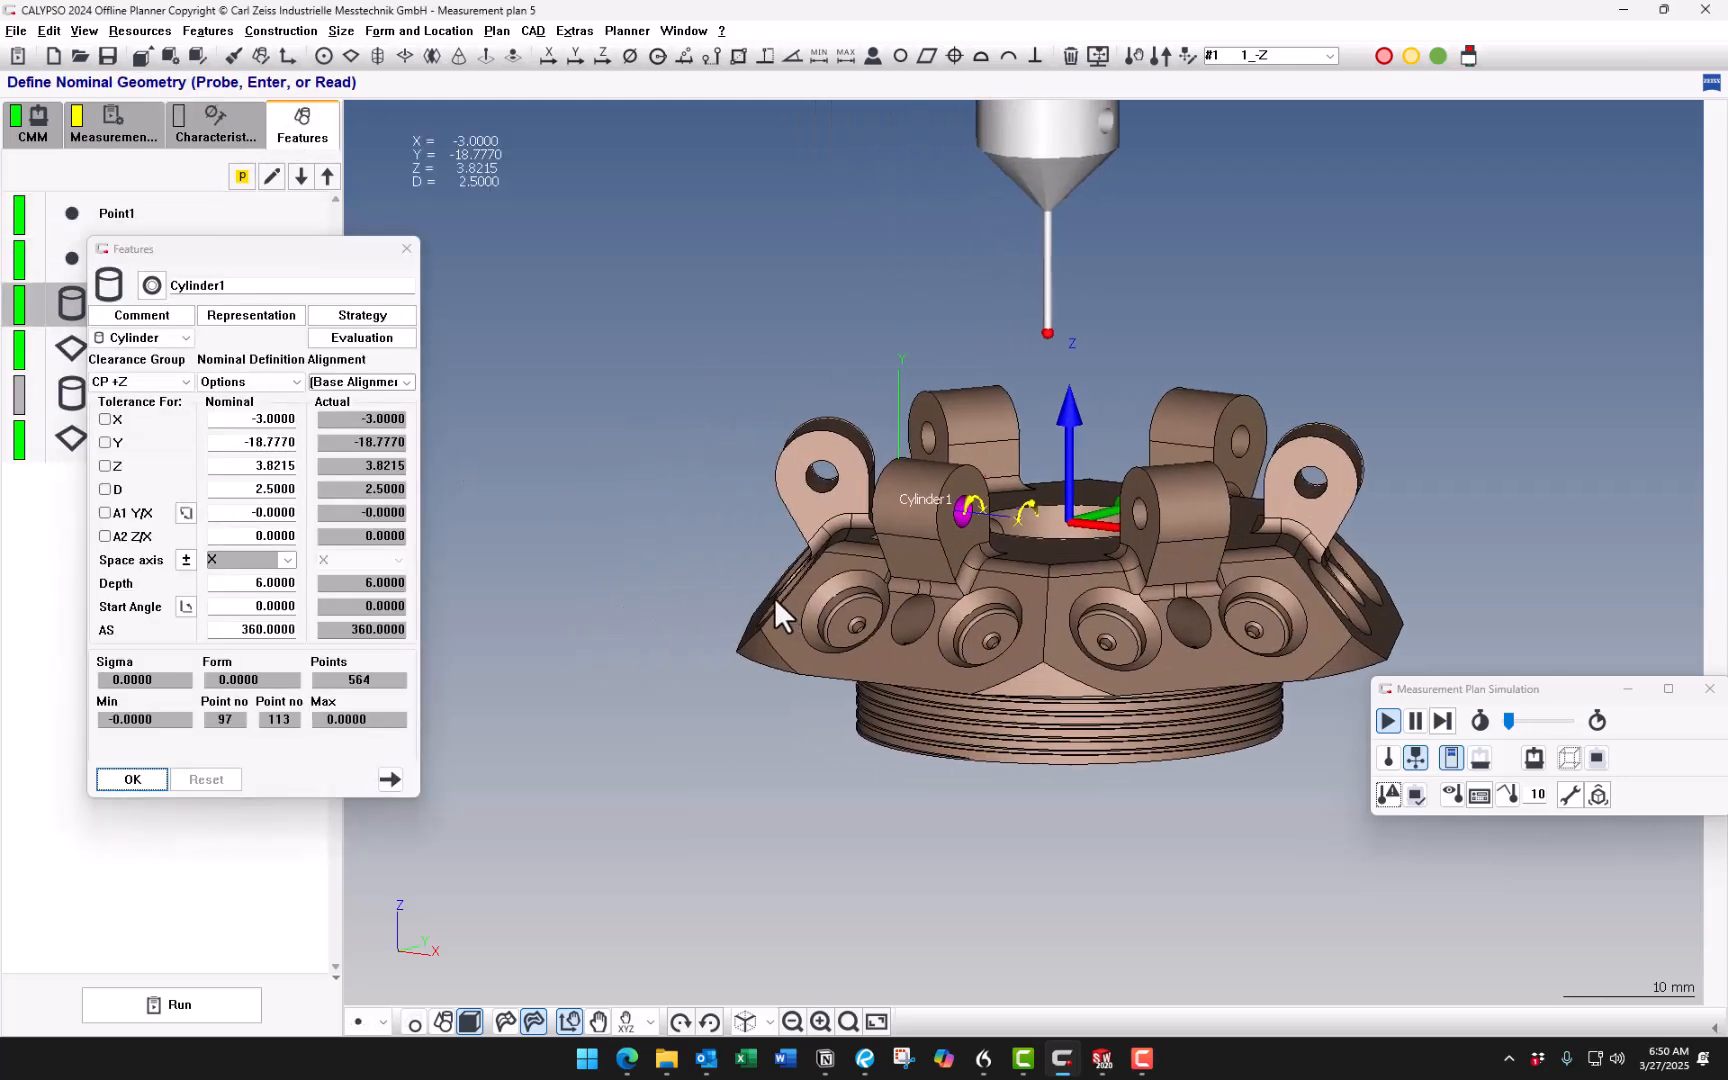
scroll(776, 599, up, 3)
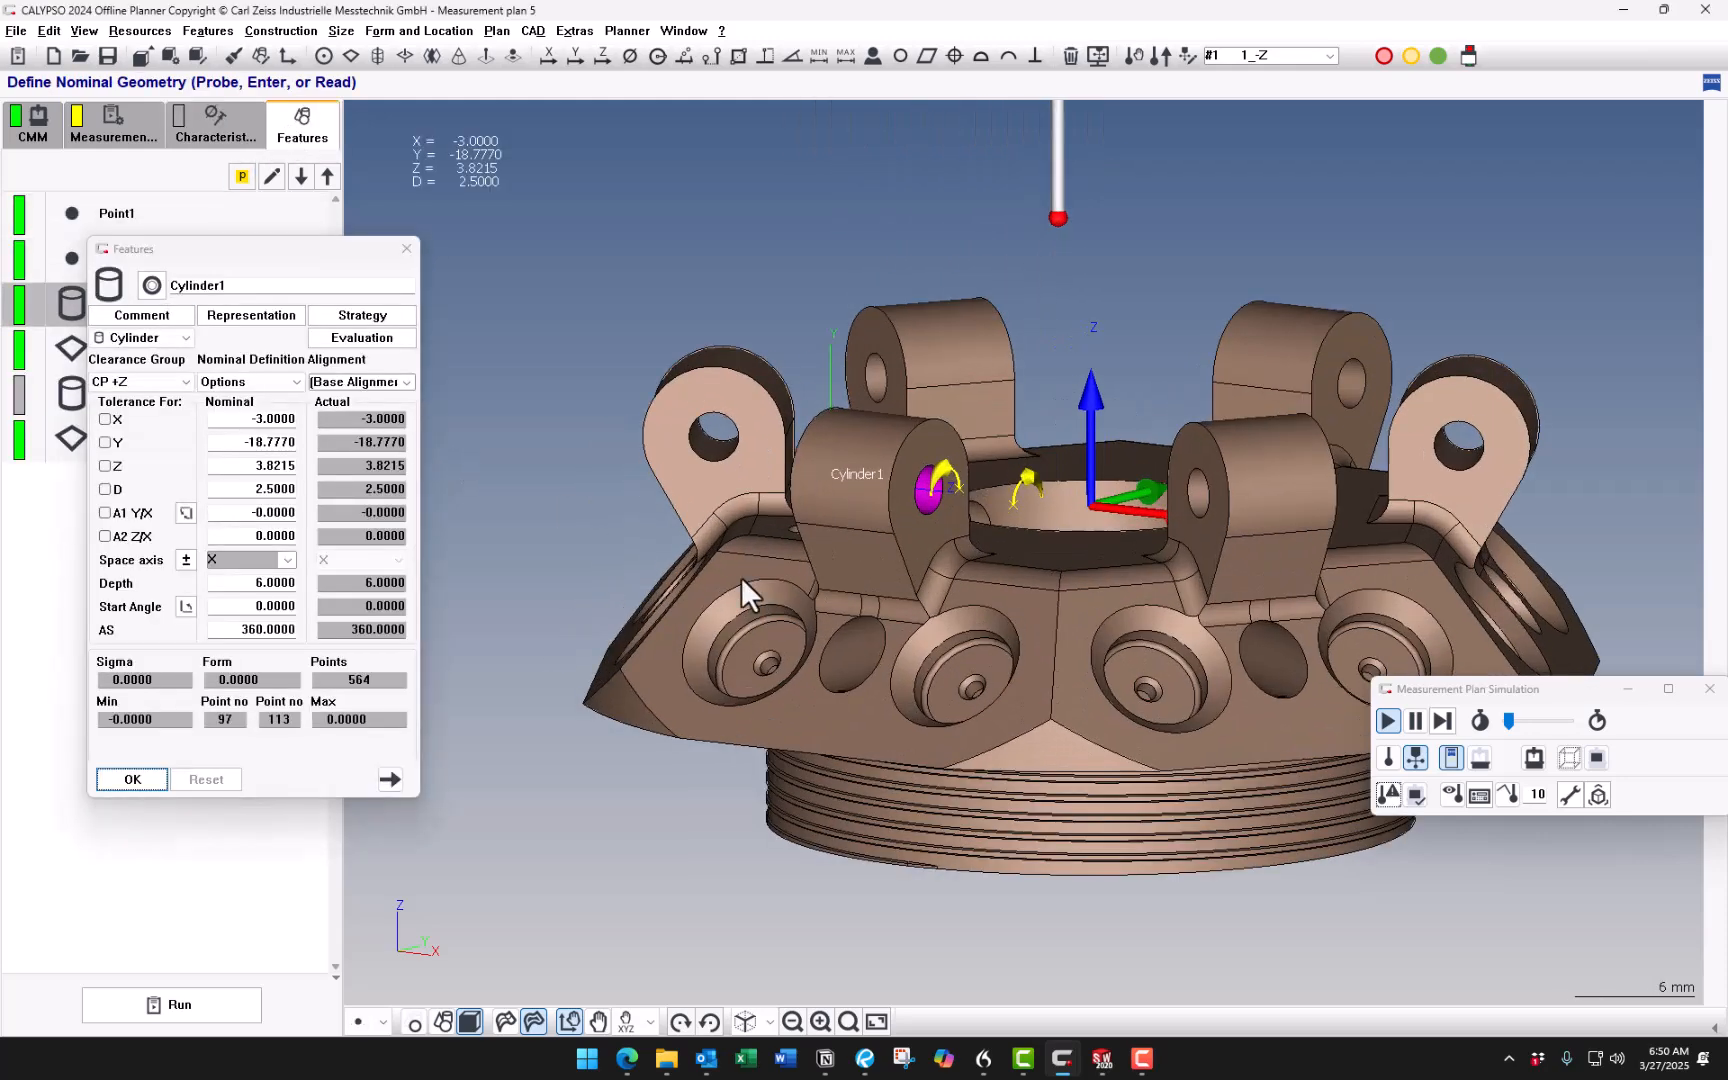
click(185, 382)
mouse_move(190, 423)
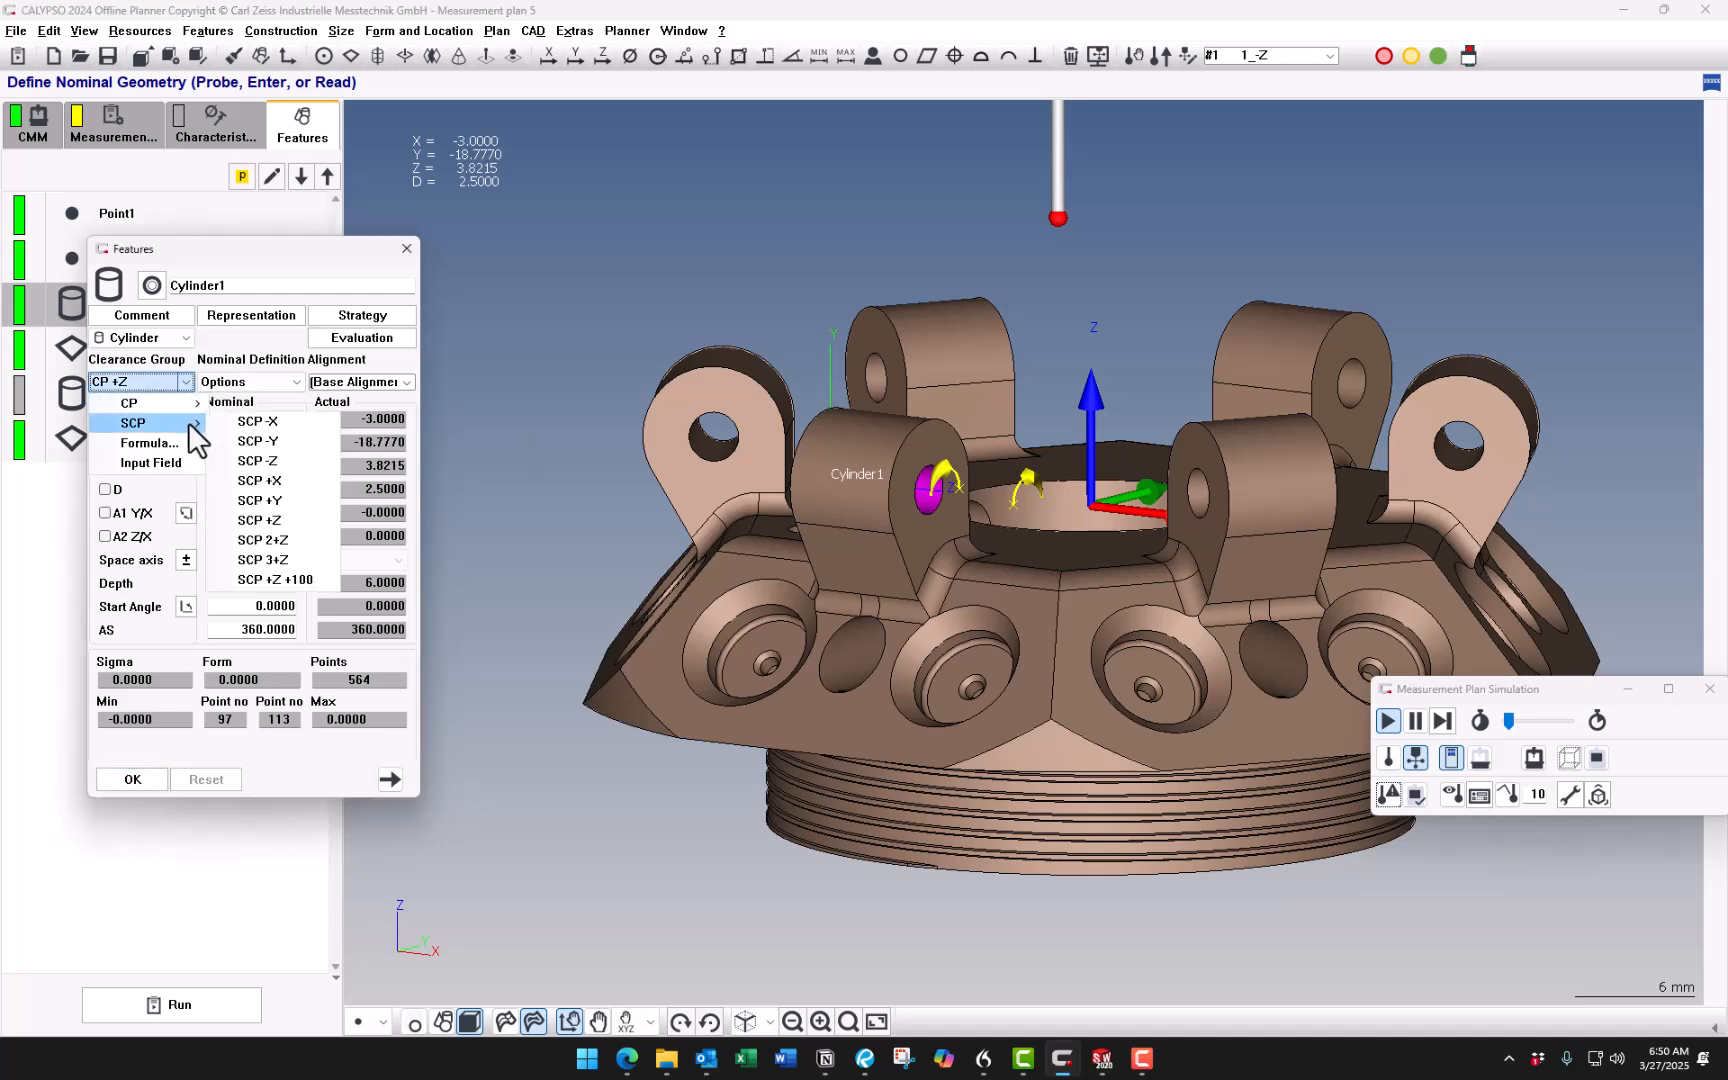
click(315, 580)
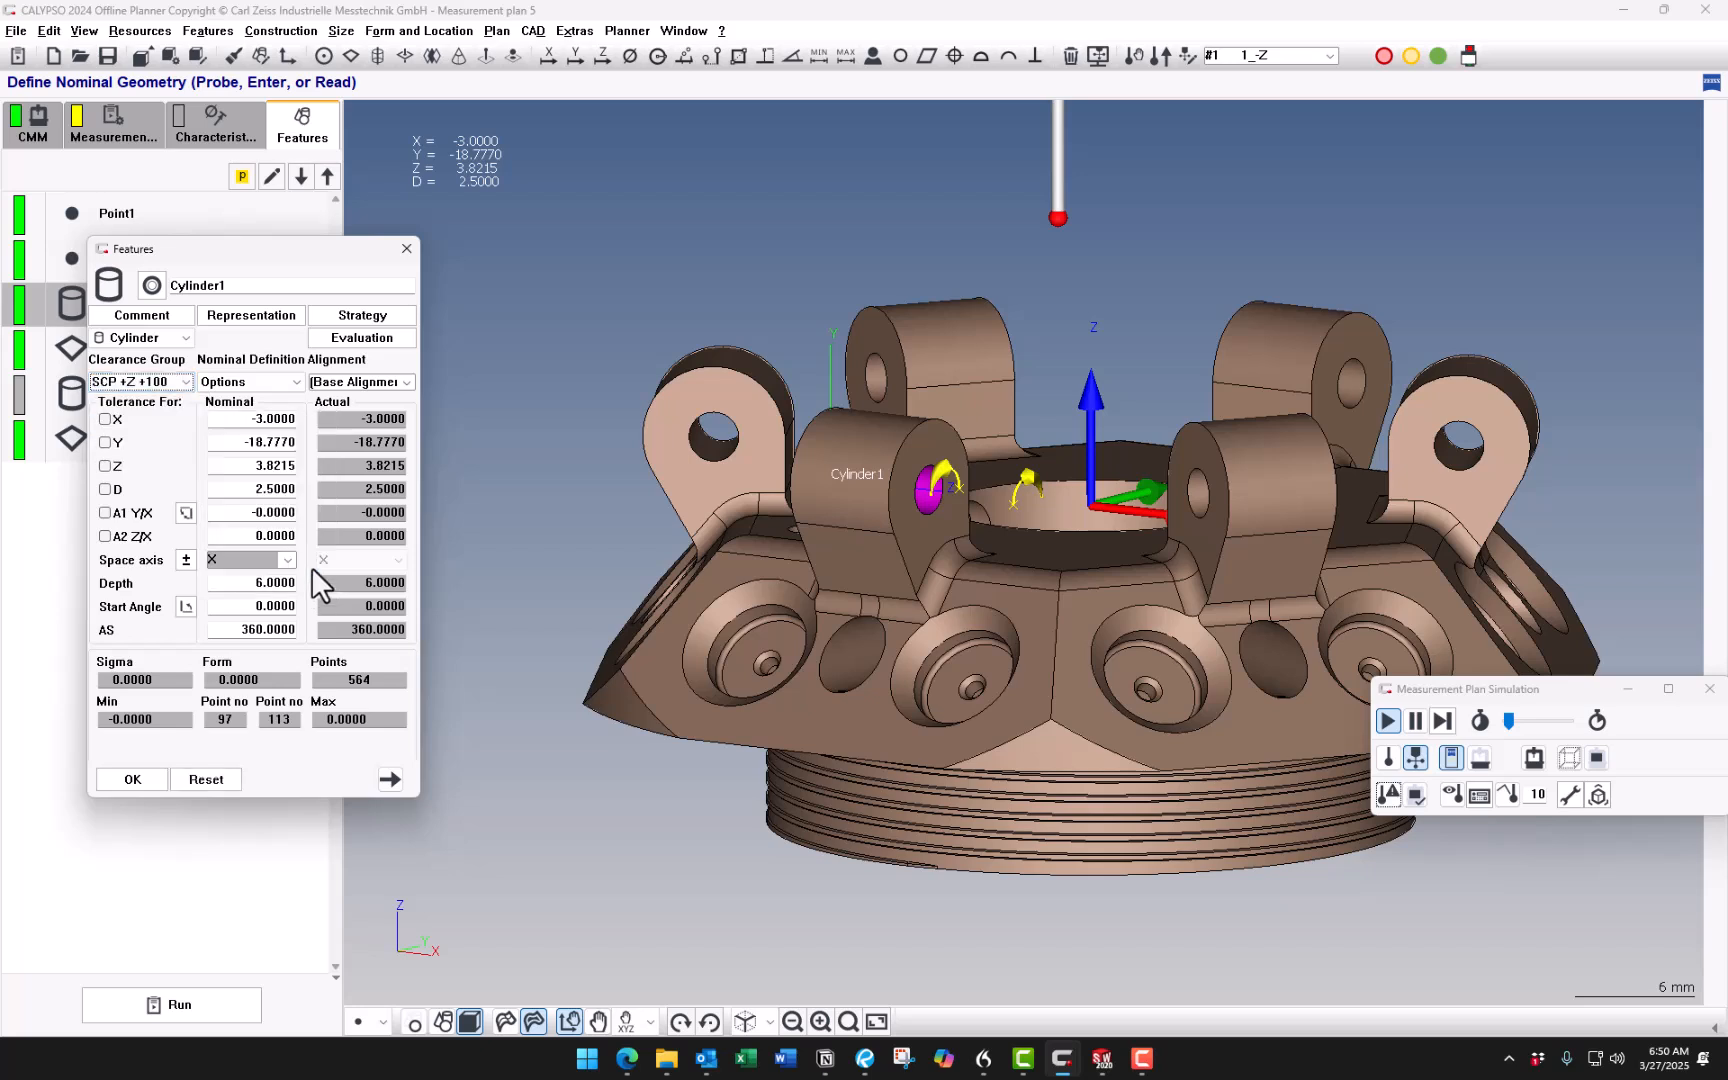
Check the clearance data in Cylinder1's strategy and accept the feature definition.
click(335, 319)
double_click(240, 450)
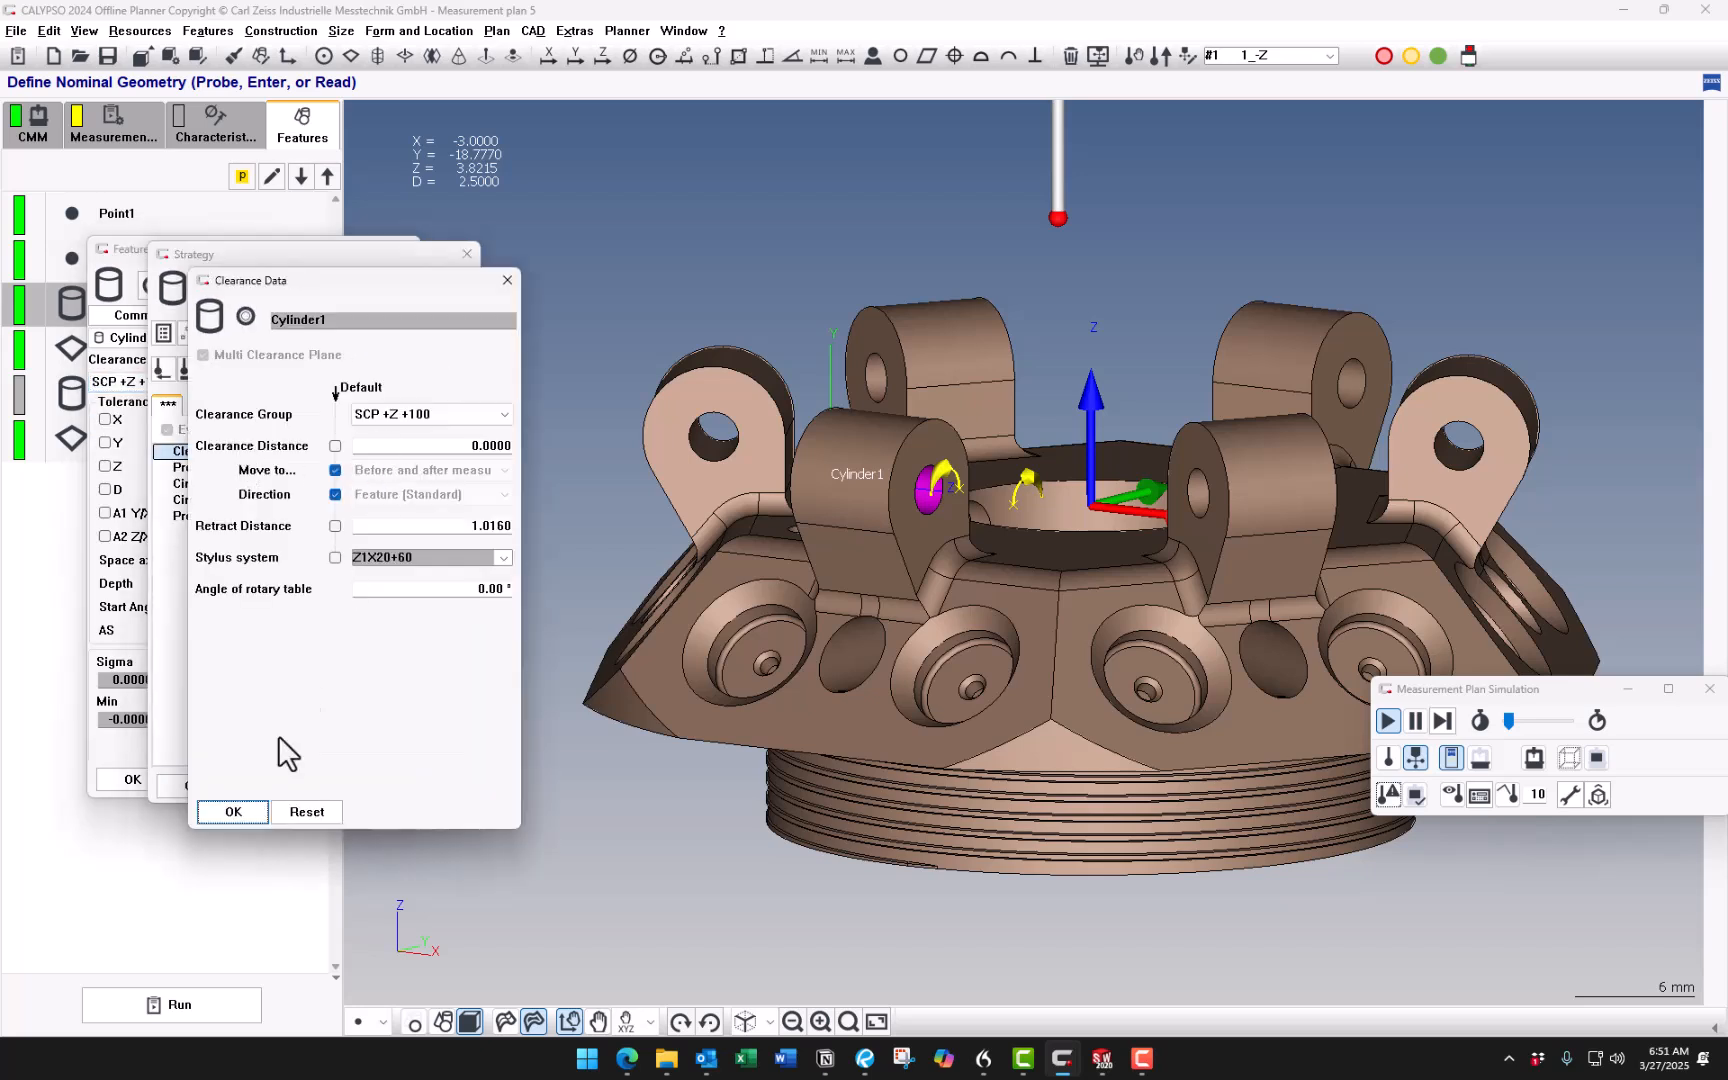
click(254, 805)
click(216, 782)
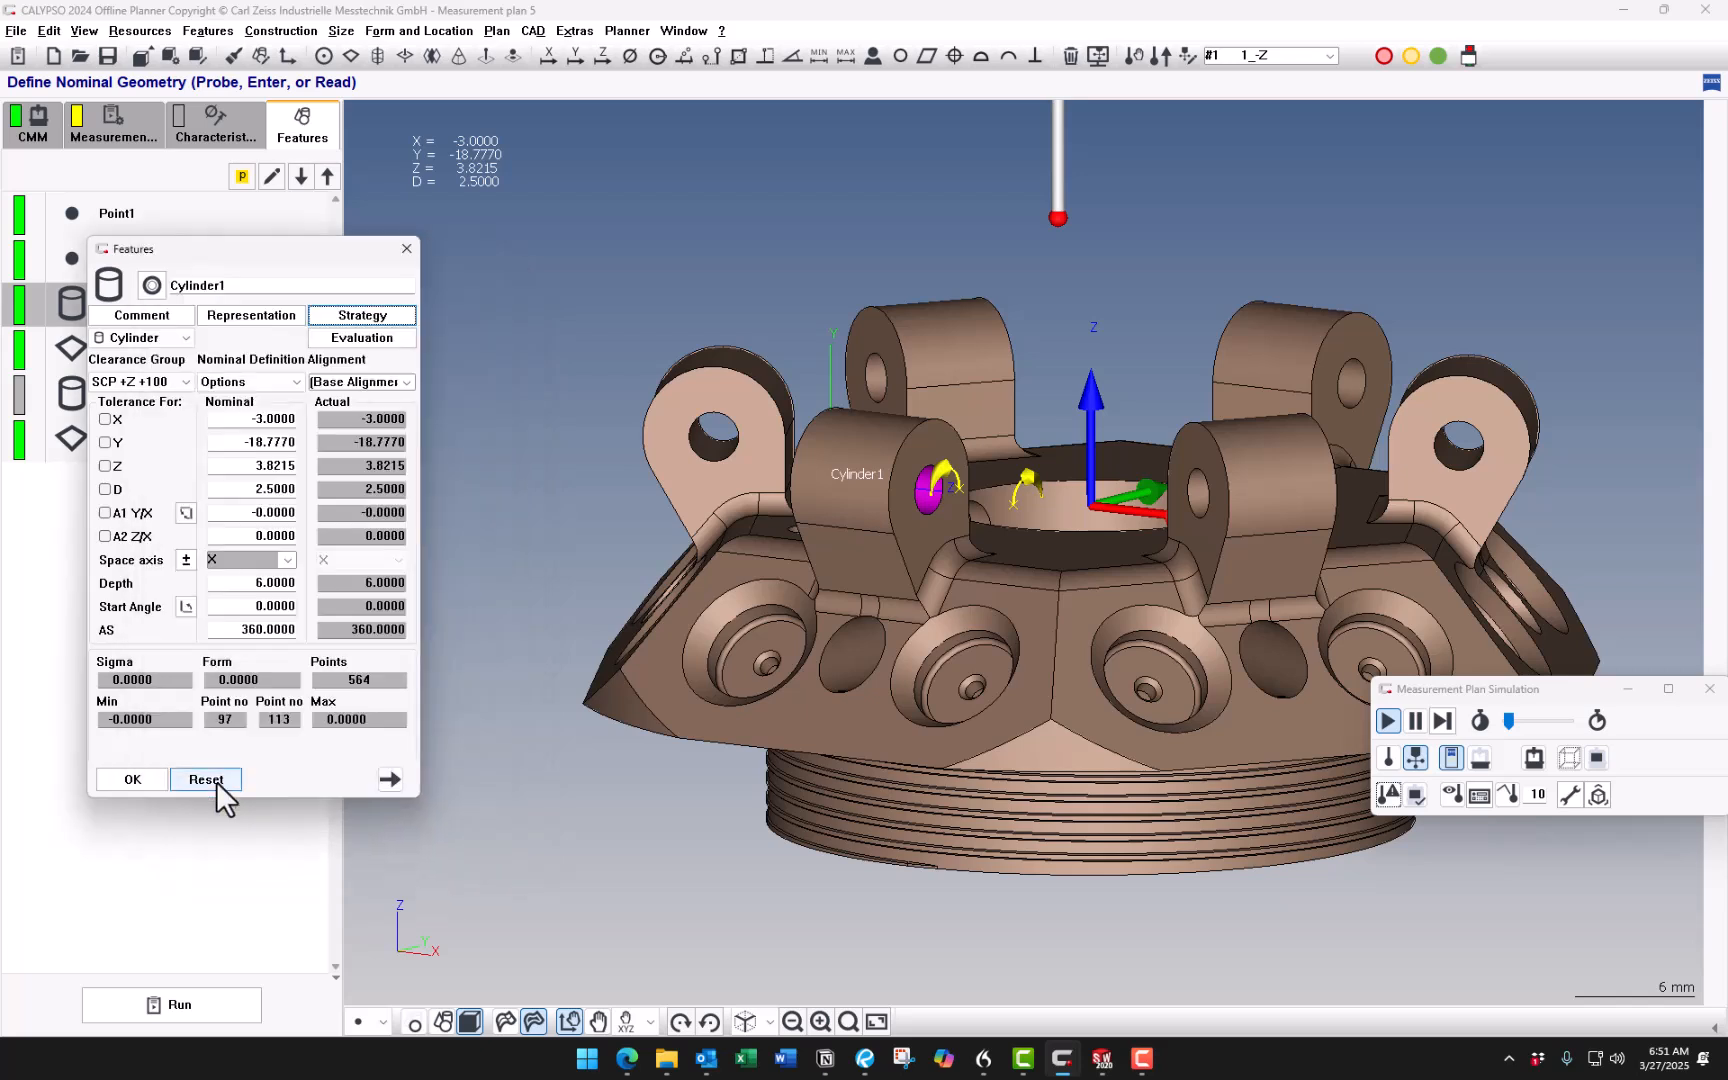
click(134, 779)
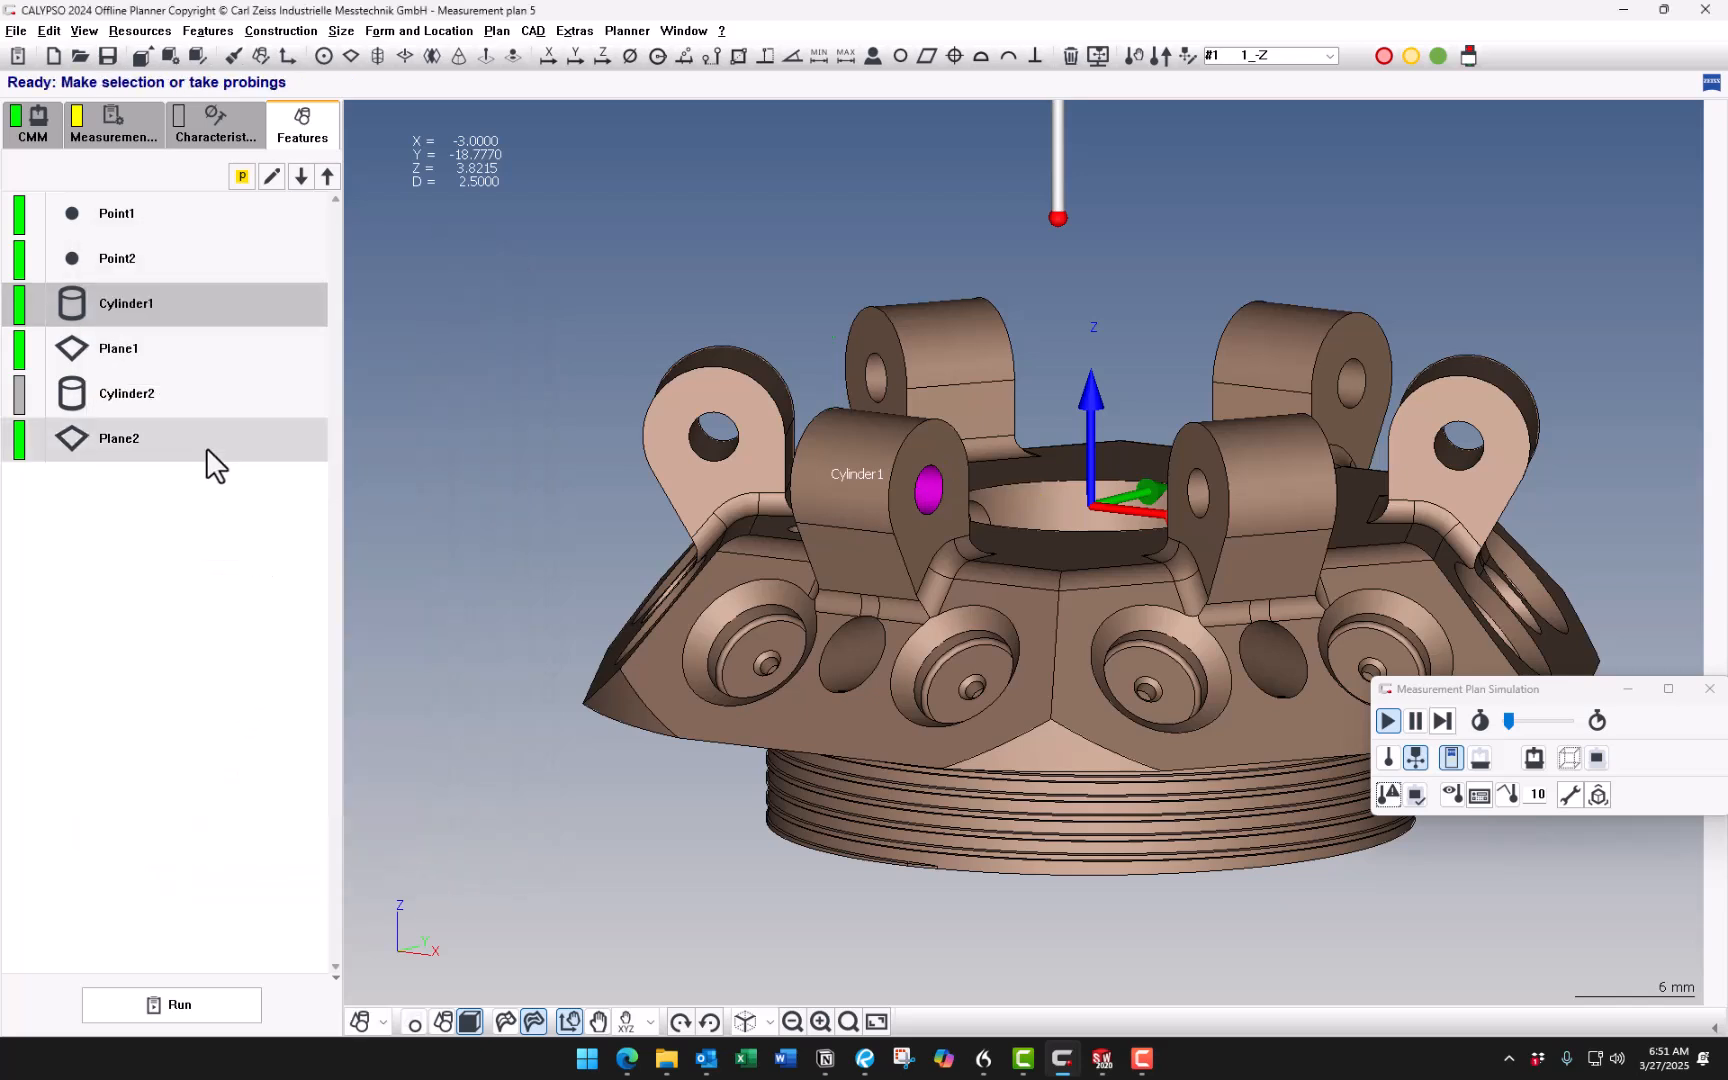
Run Cylinder1 again with the new clearance group, continuing past the insert and remove gage pin stops.
right_click(198, 298)
click(289, 644)
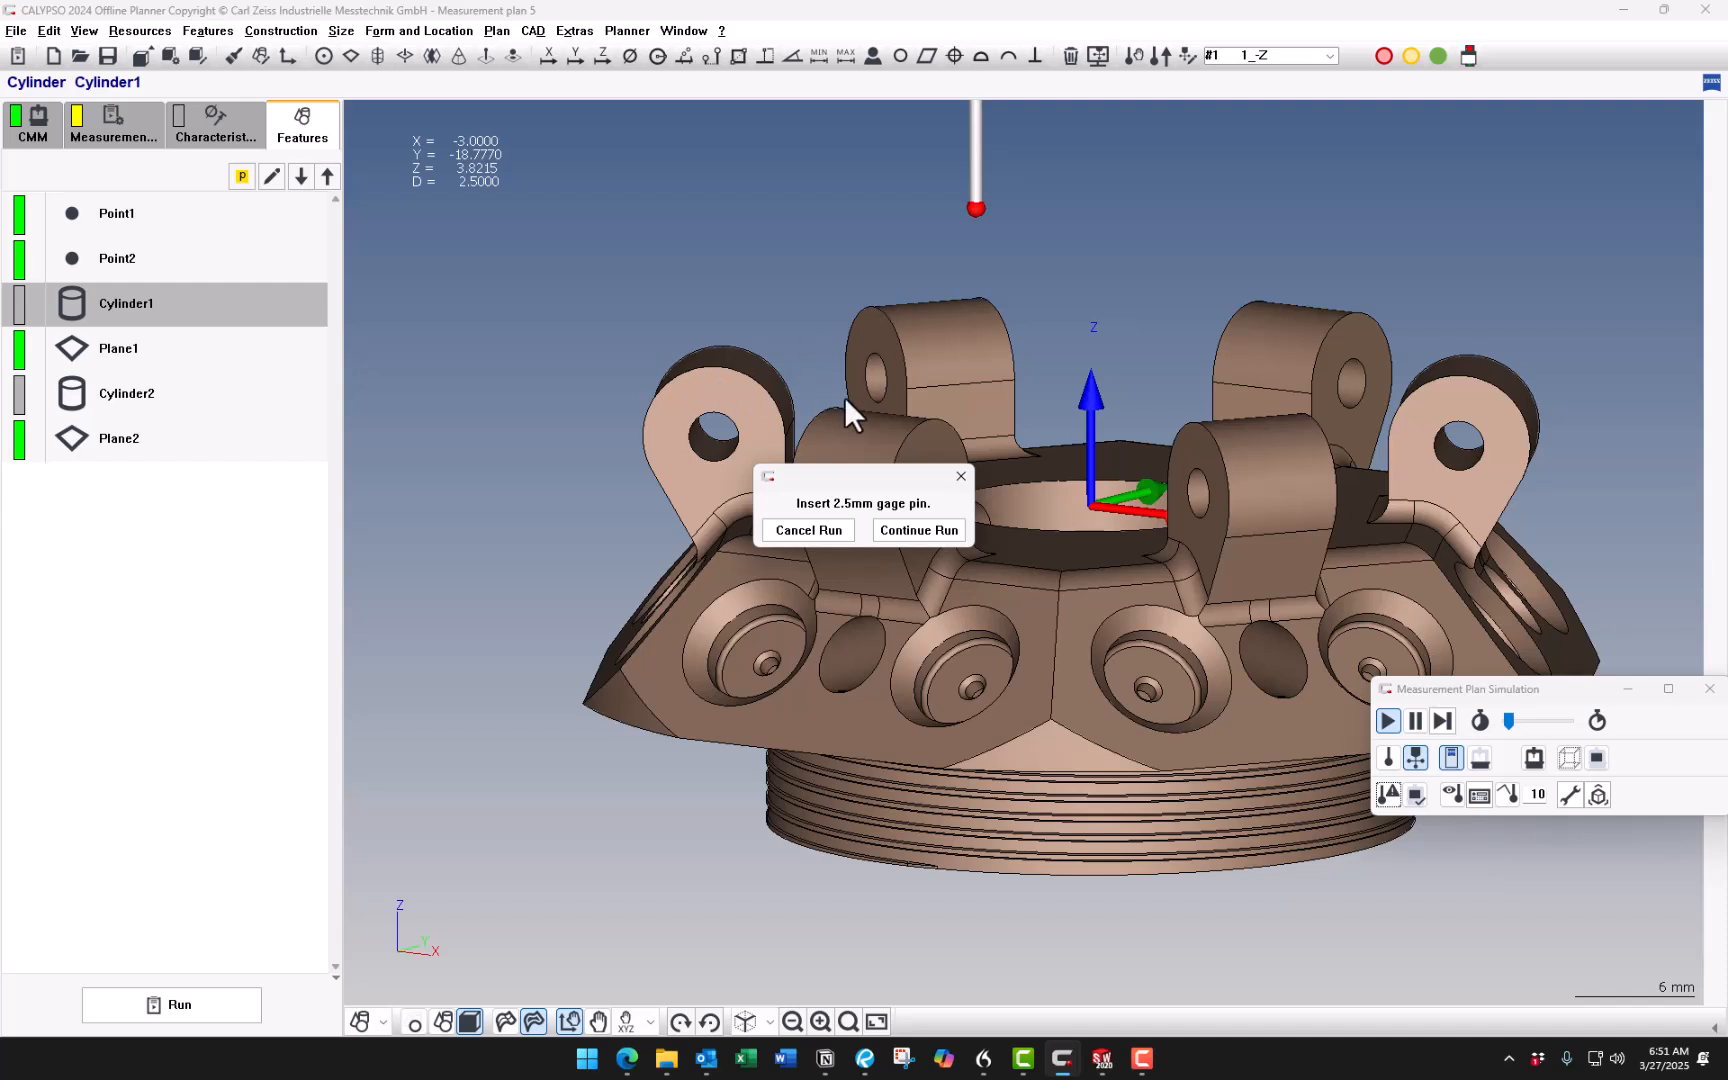
click(934, 531)
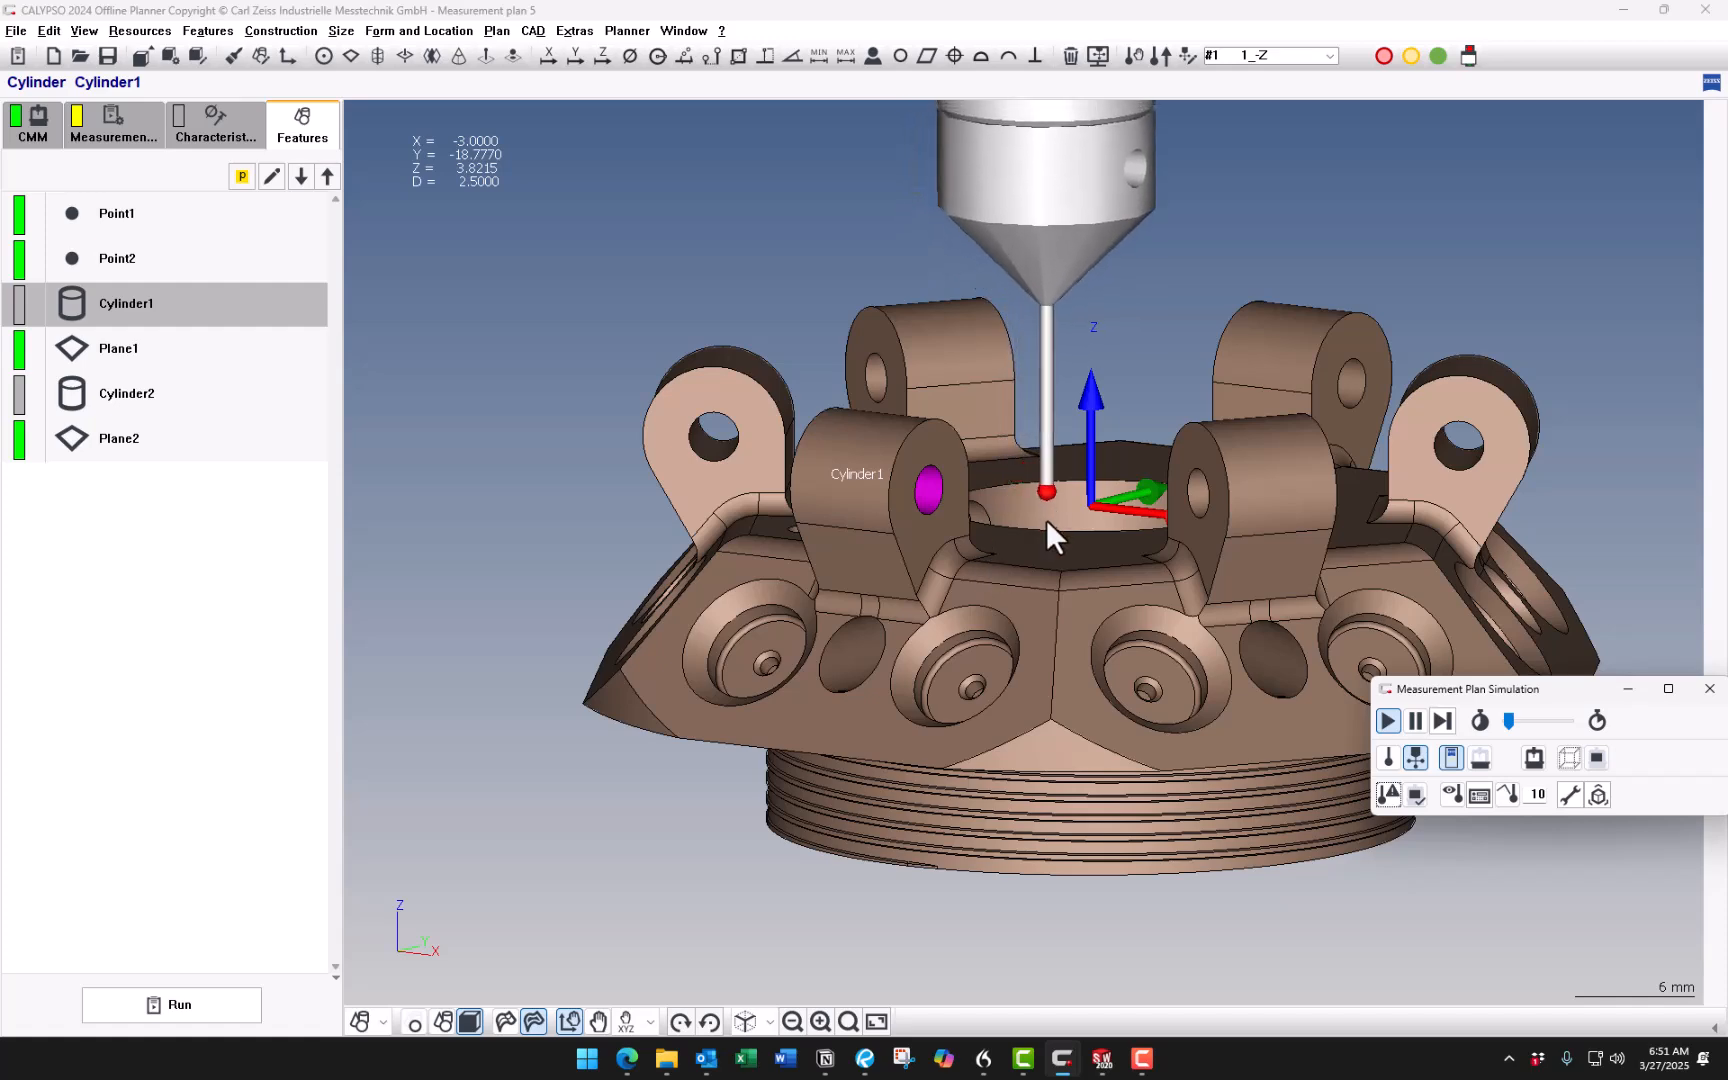
click(927, 531)
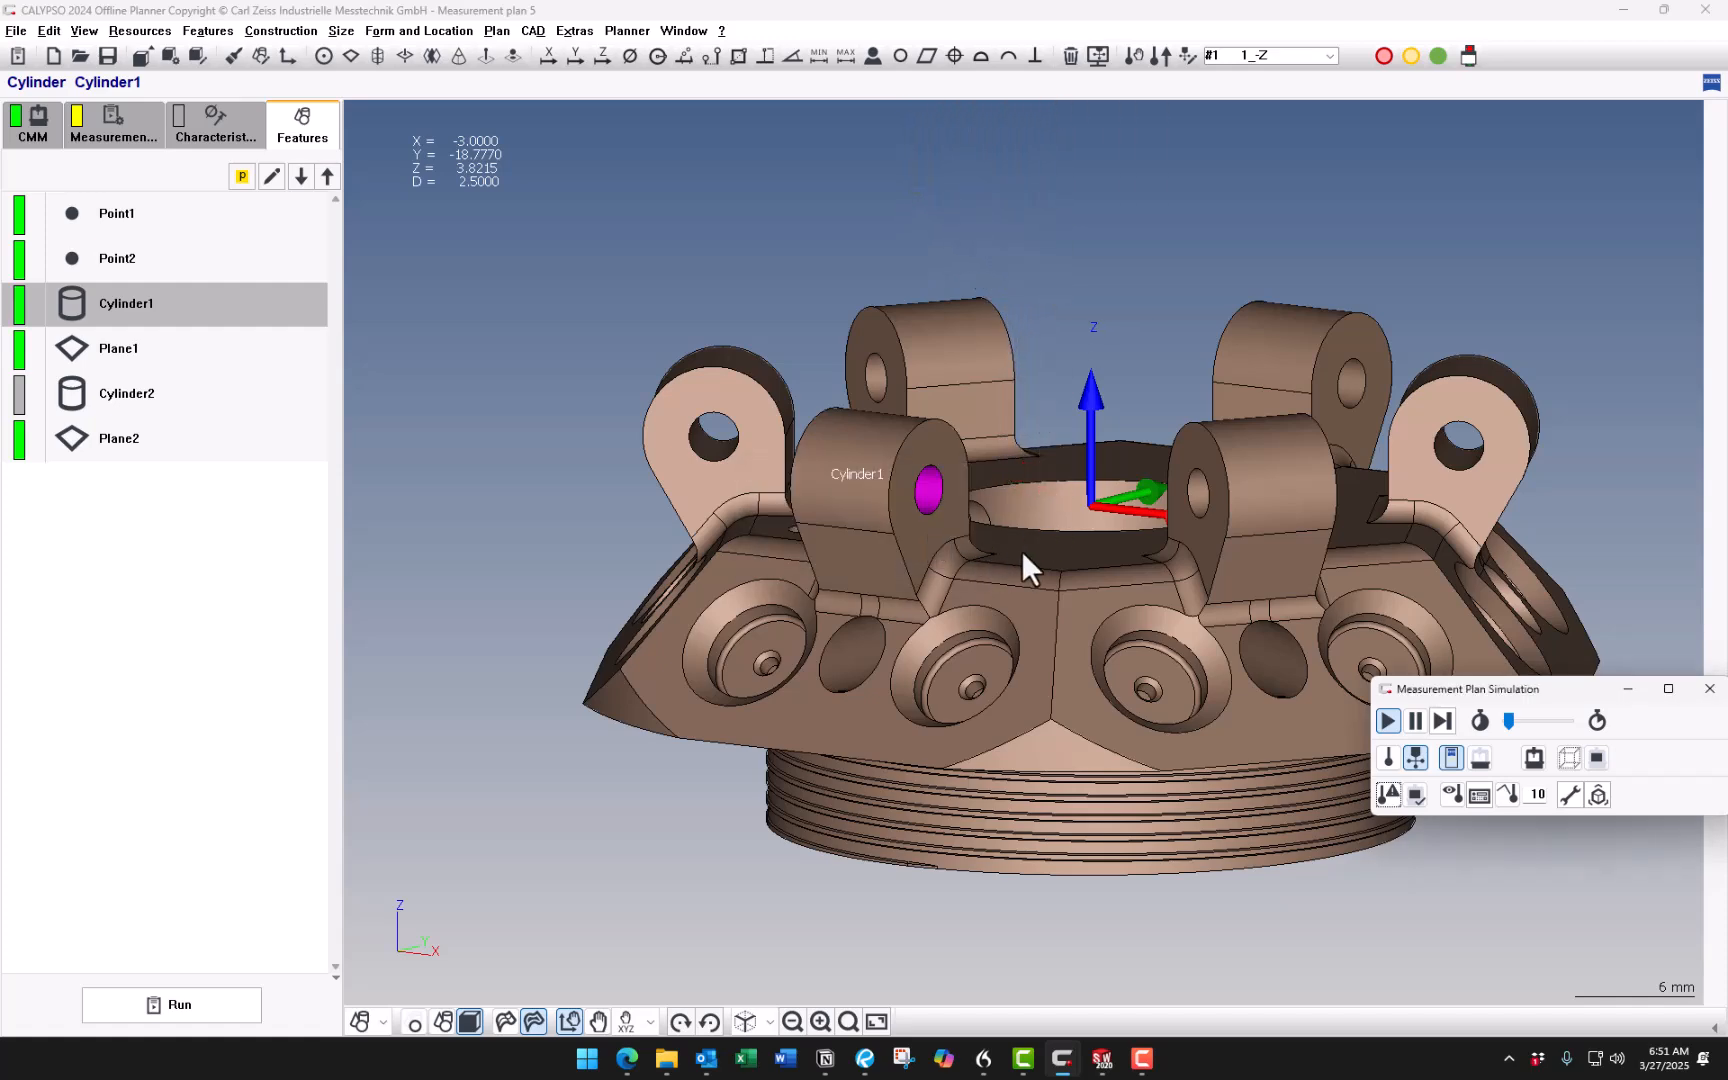
scroll(1021, 549, down, 3)
scroll(1021, 549, down, 3)
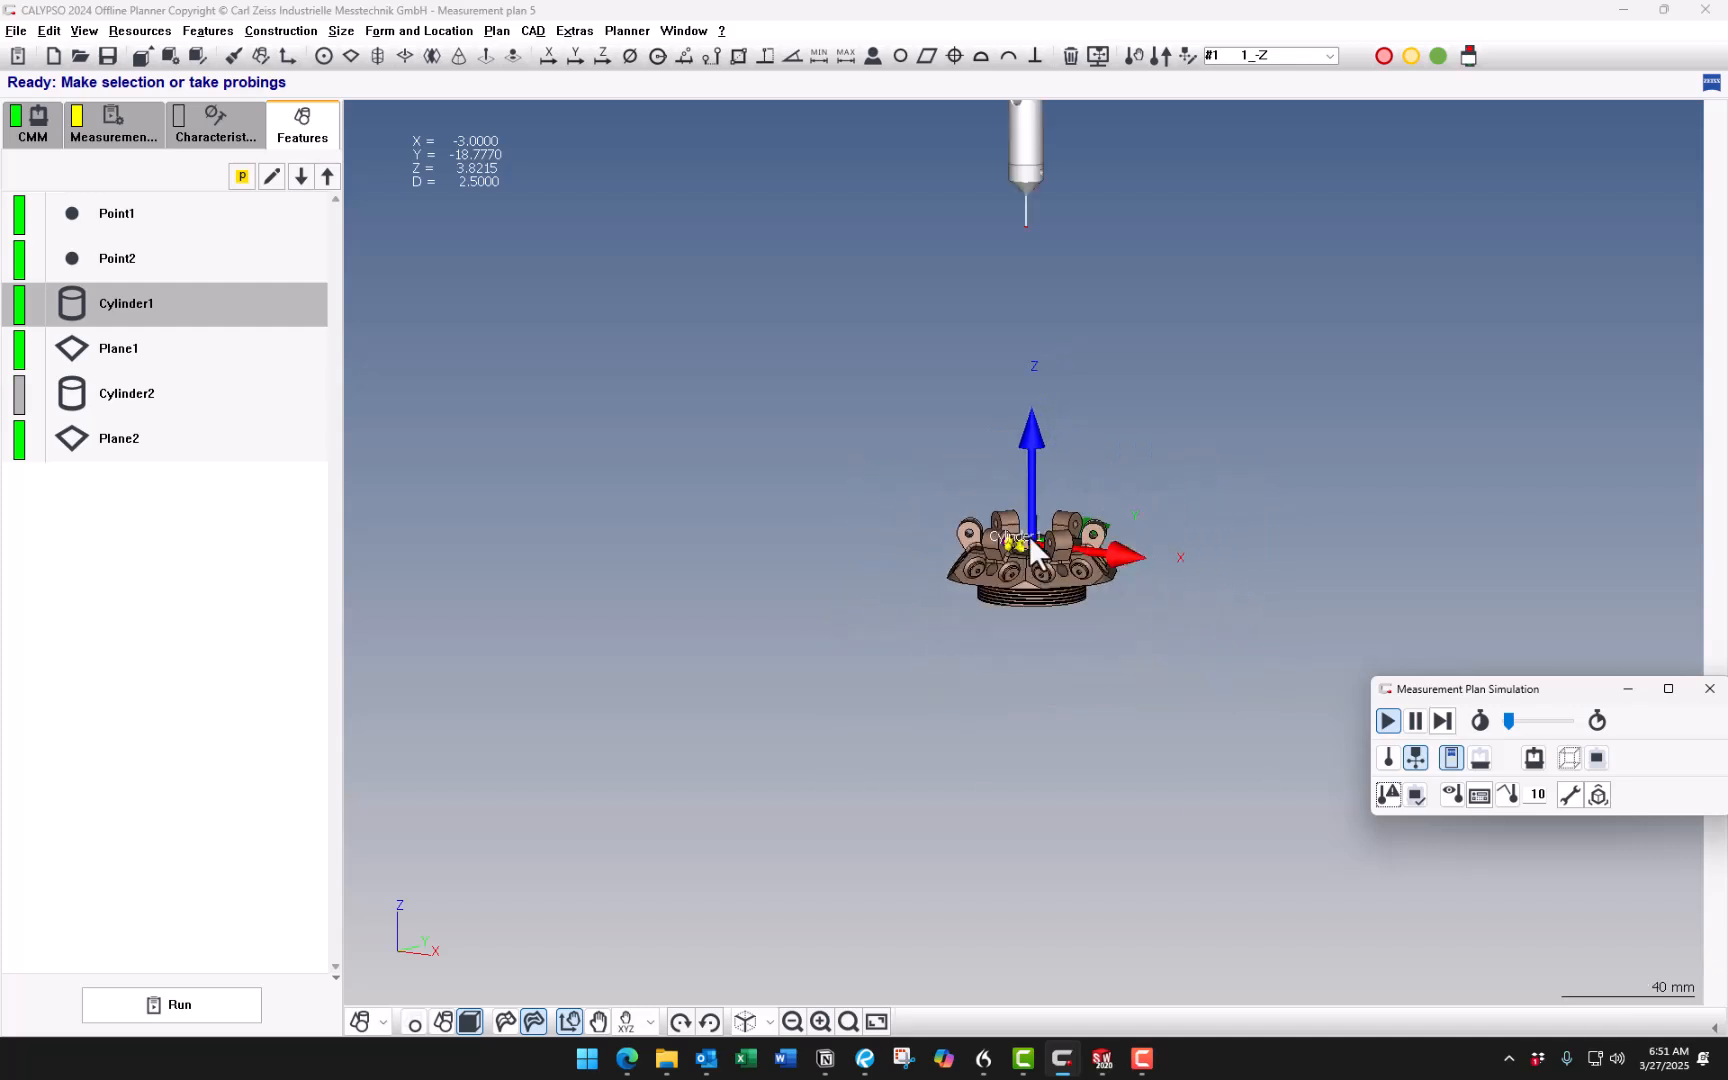
Insert a second Clearance Data entry before the first Programmable Stop in Cylinder1's strategy, keeping clearance group SCP +Z +100 in both entries.
double_click(235, 306)
click(360, 318)
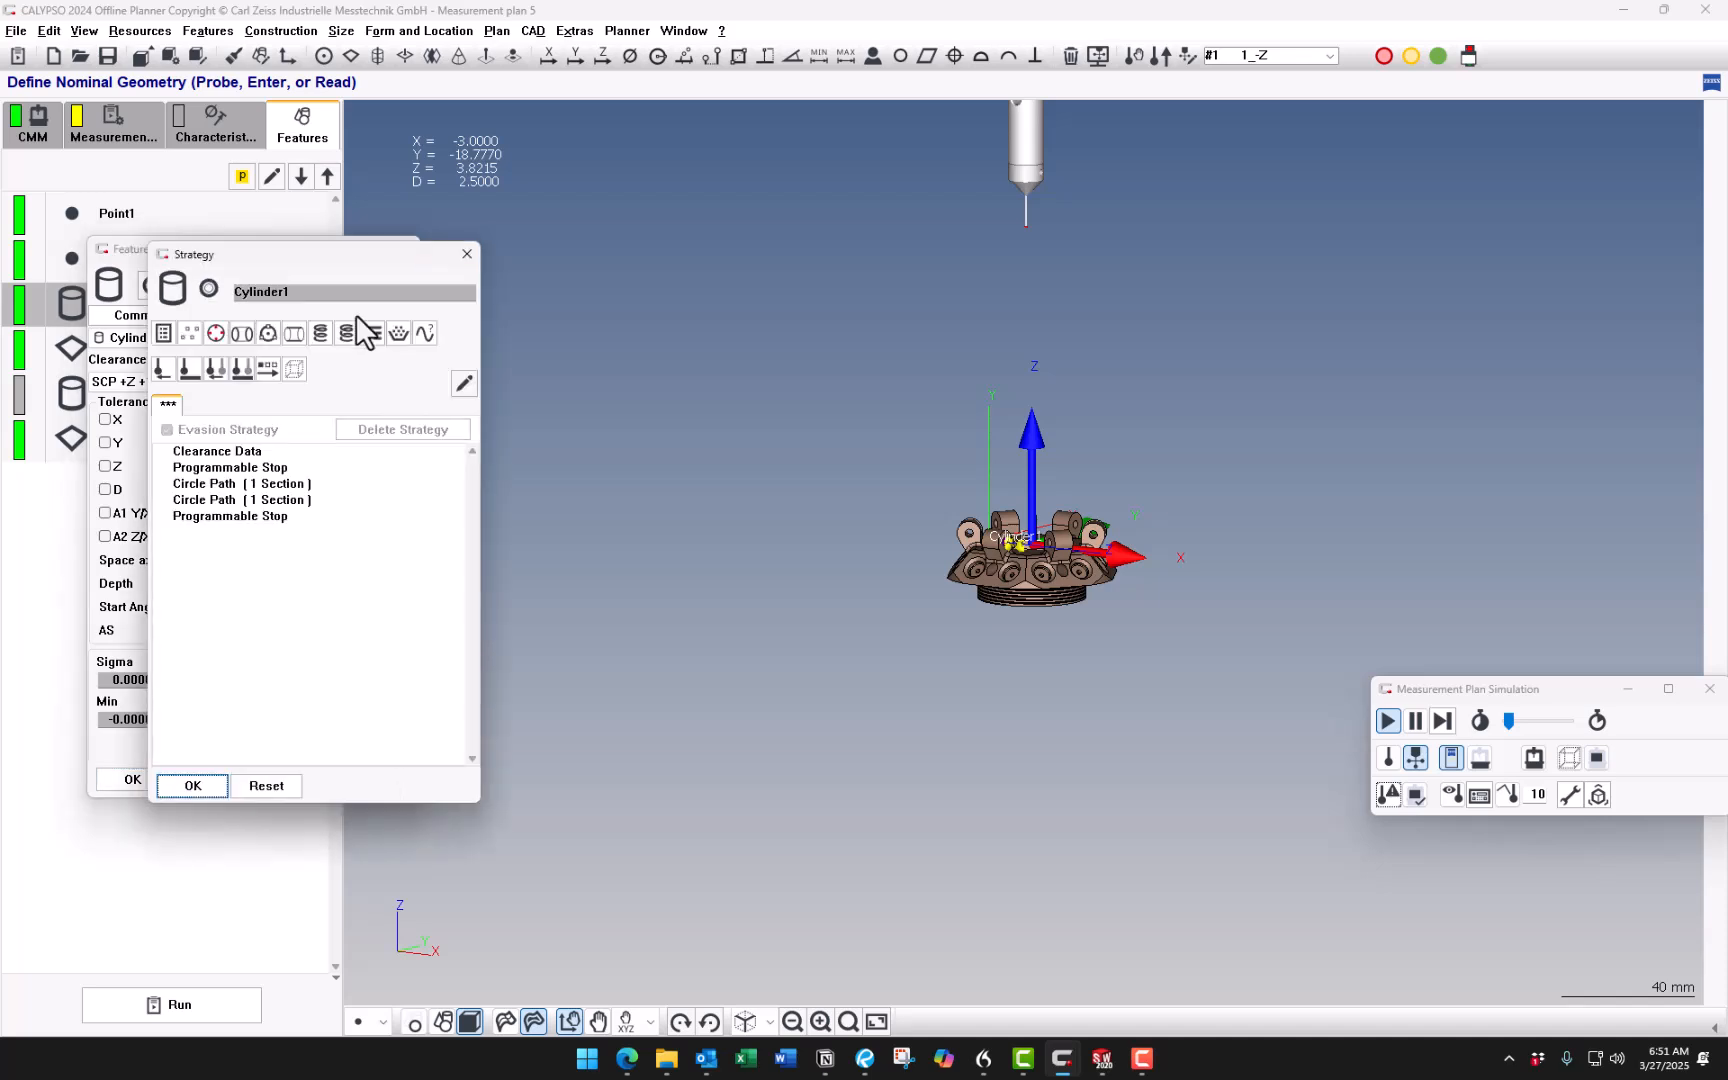
click(258, 452)
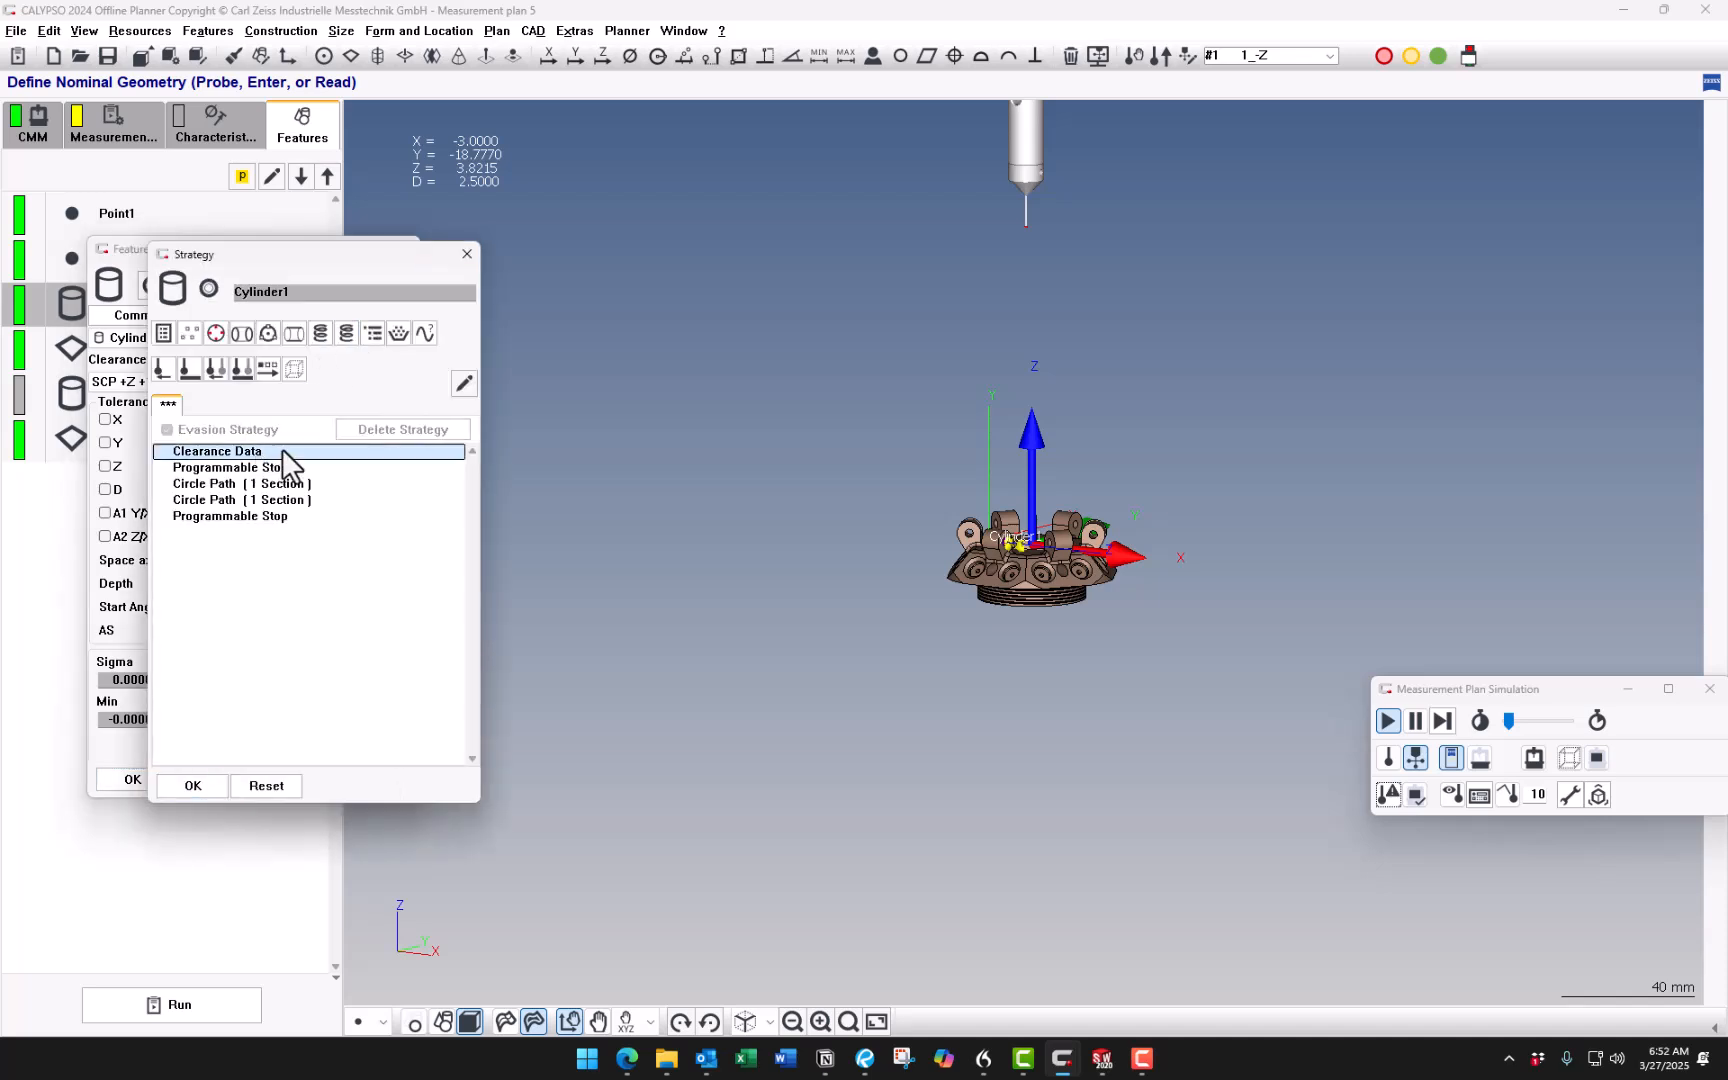
click(298, 373)
double_click(272, 468)
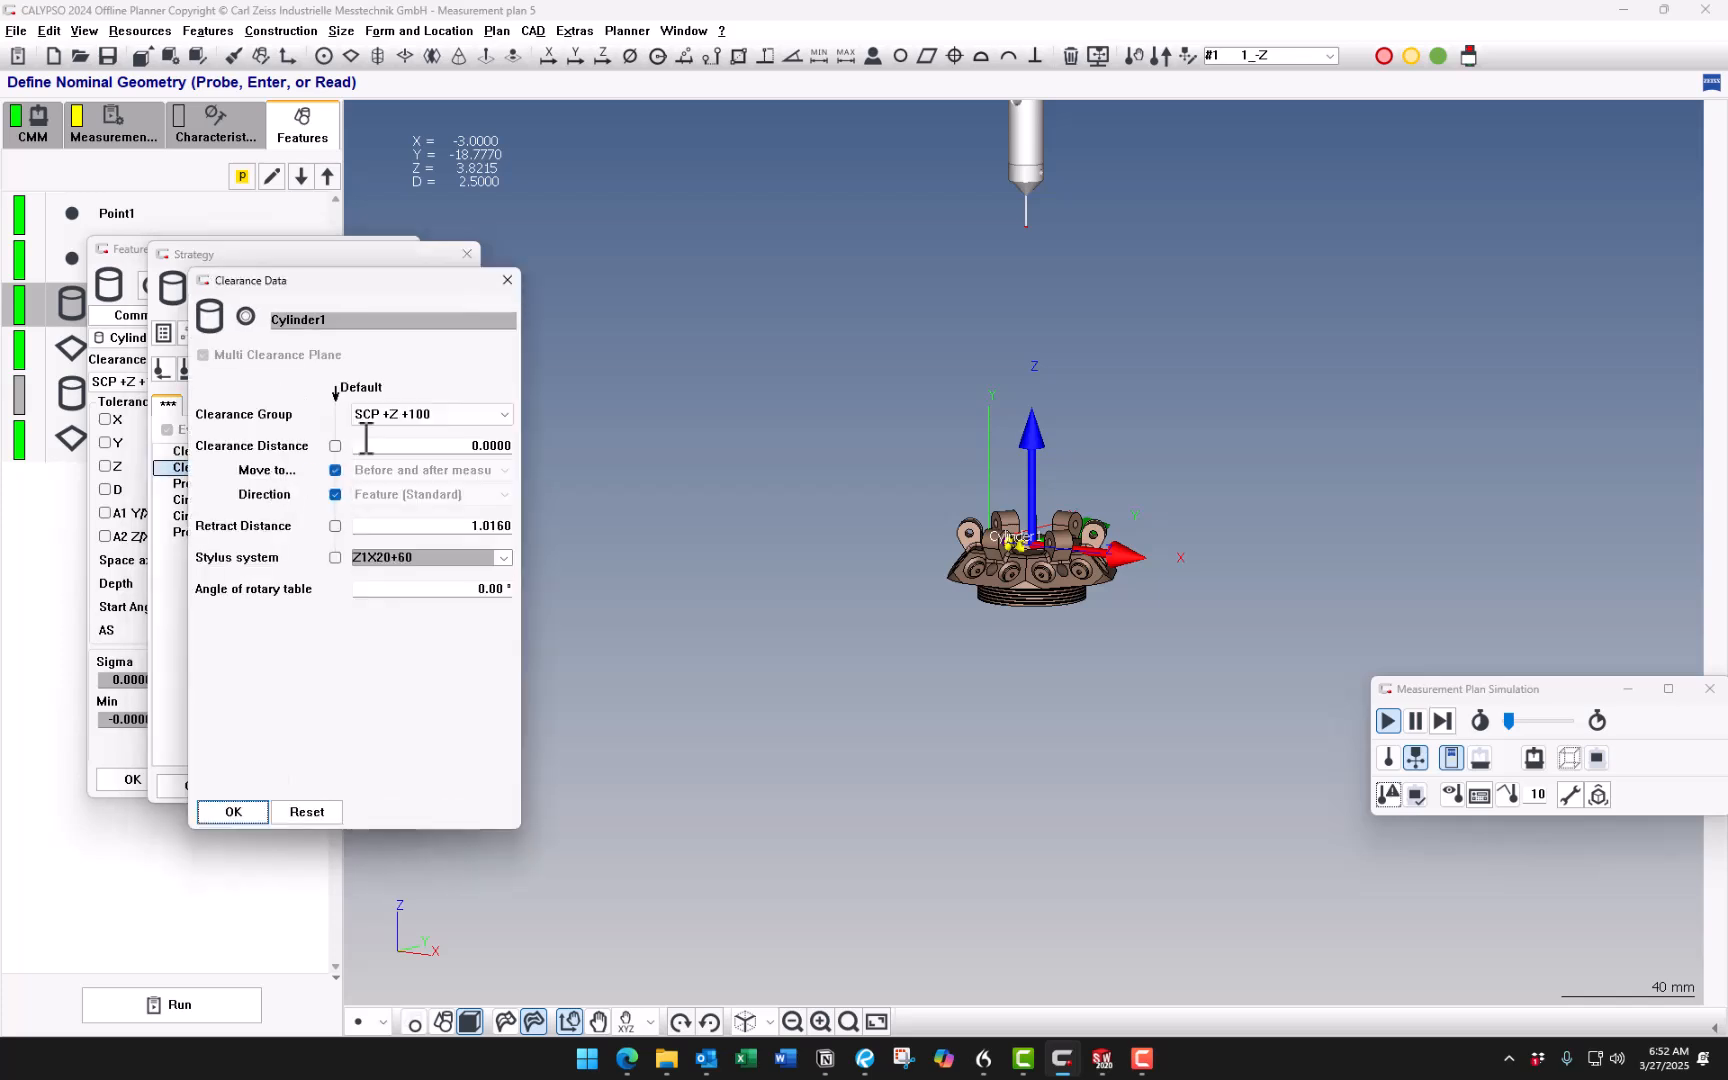
click(249, 810)
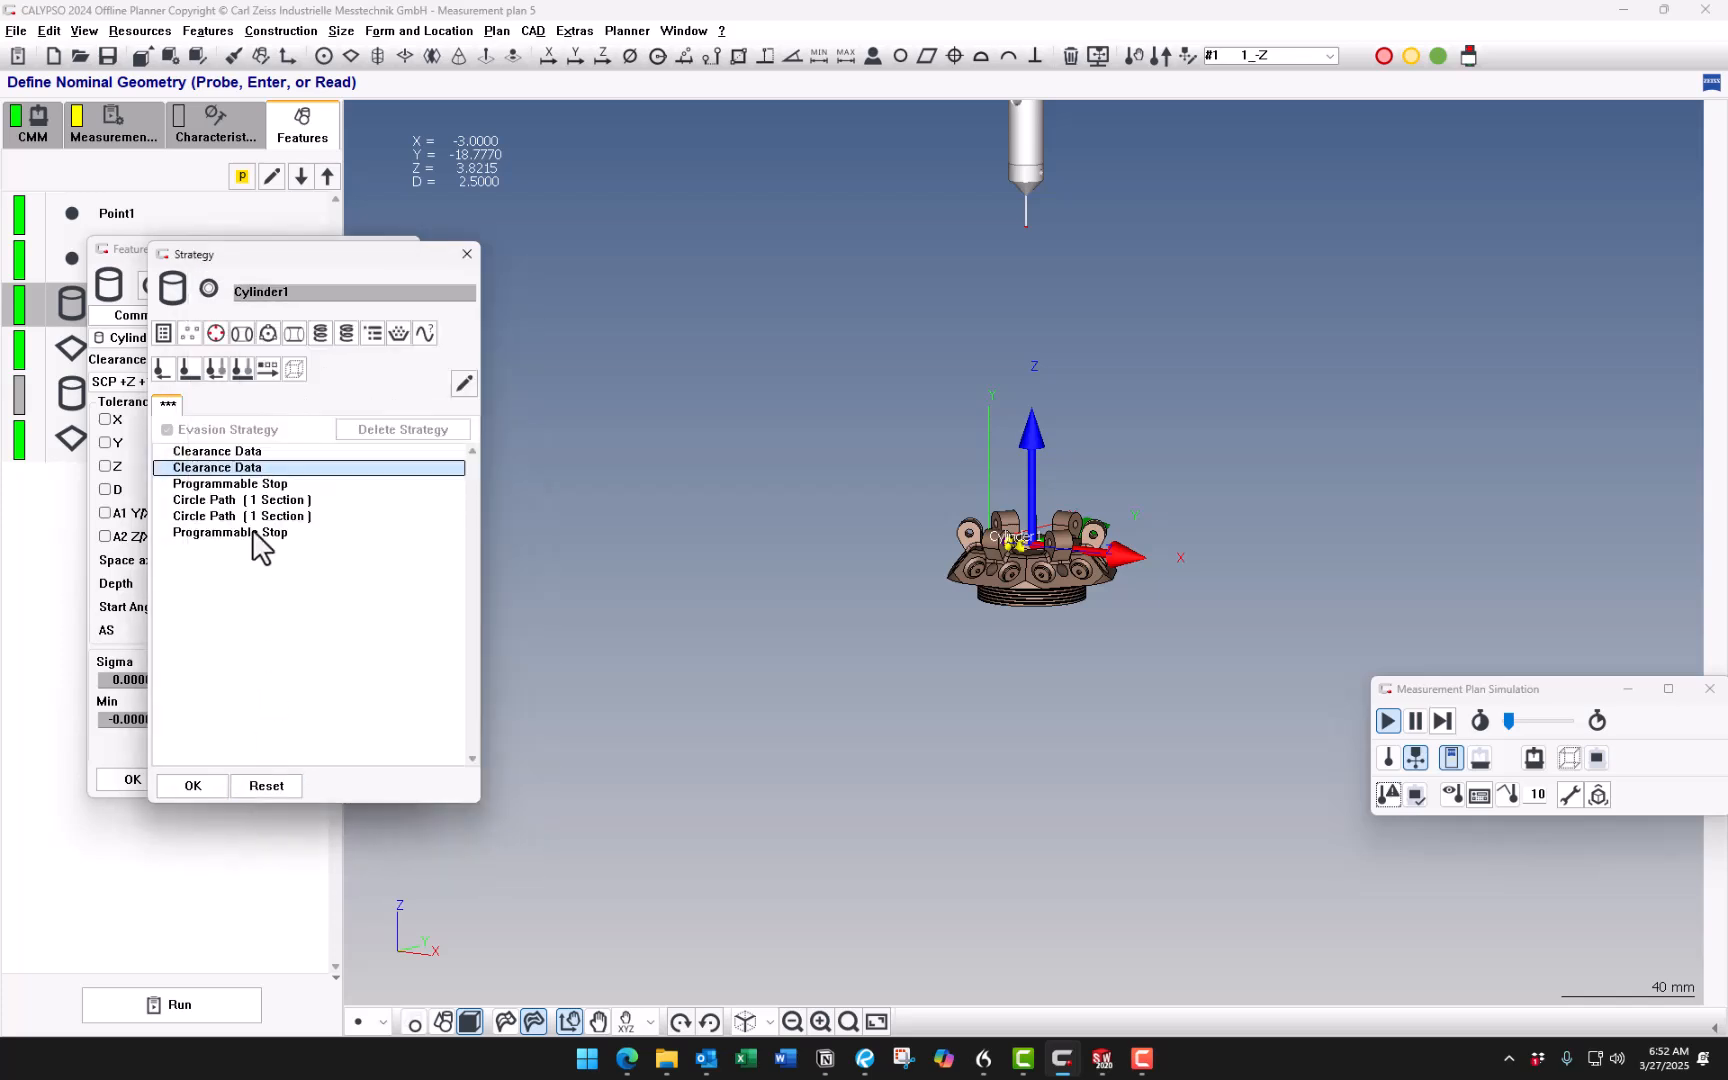
double_click(258, 467)
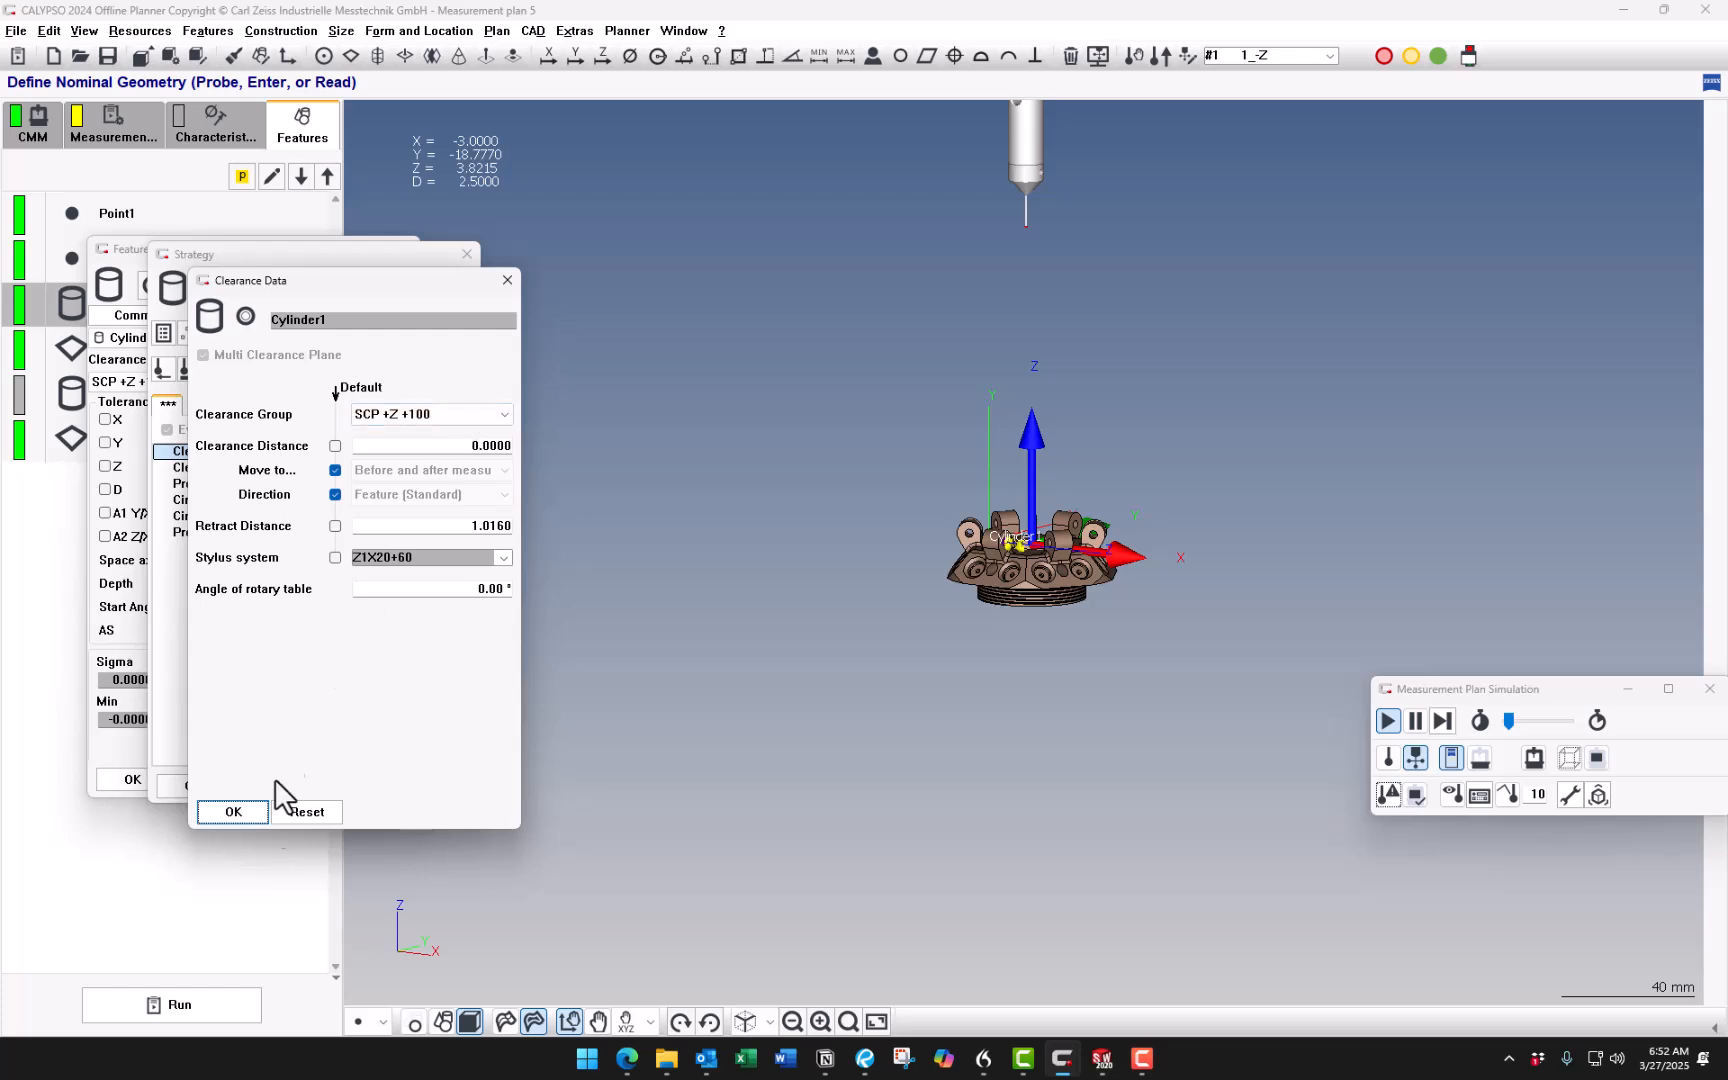
click(233, 811)
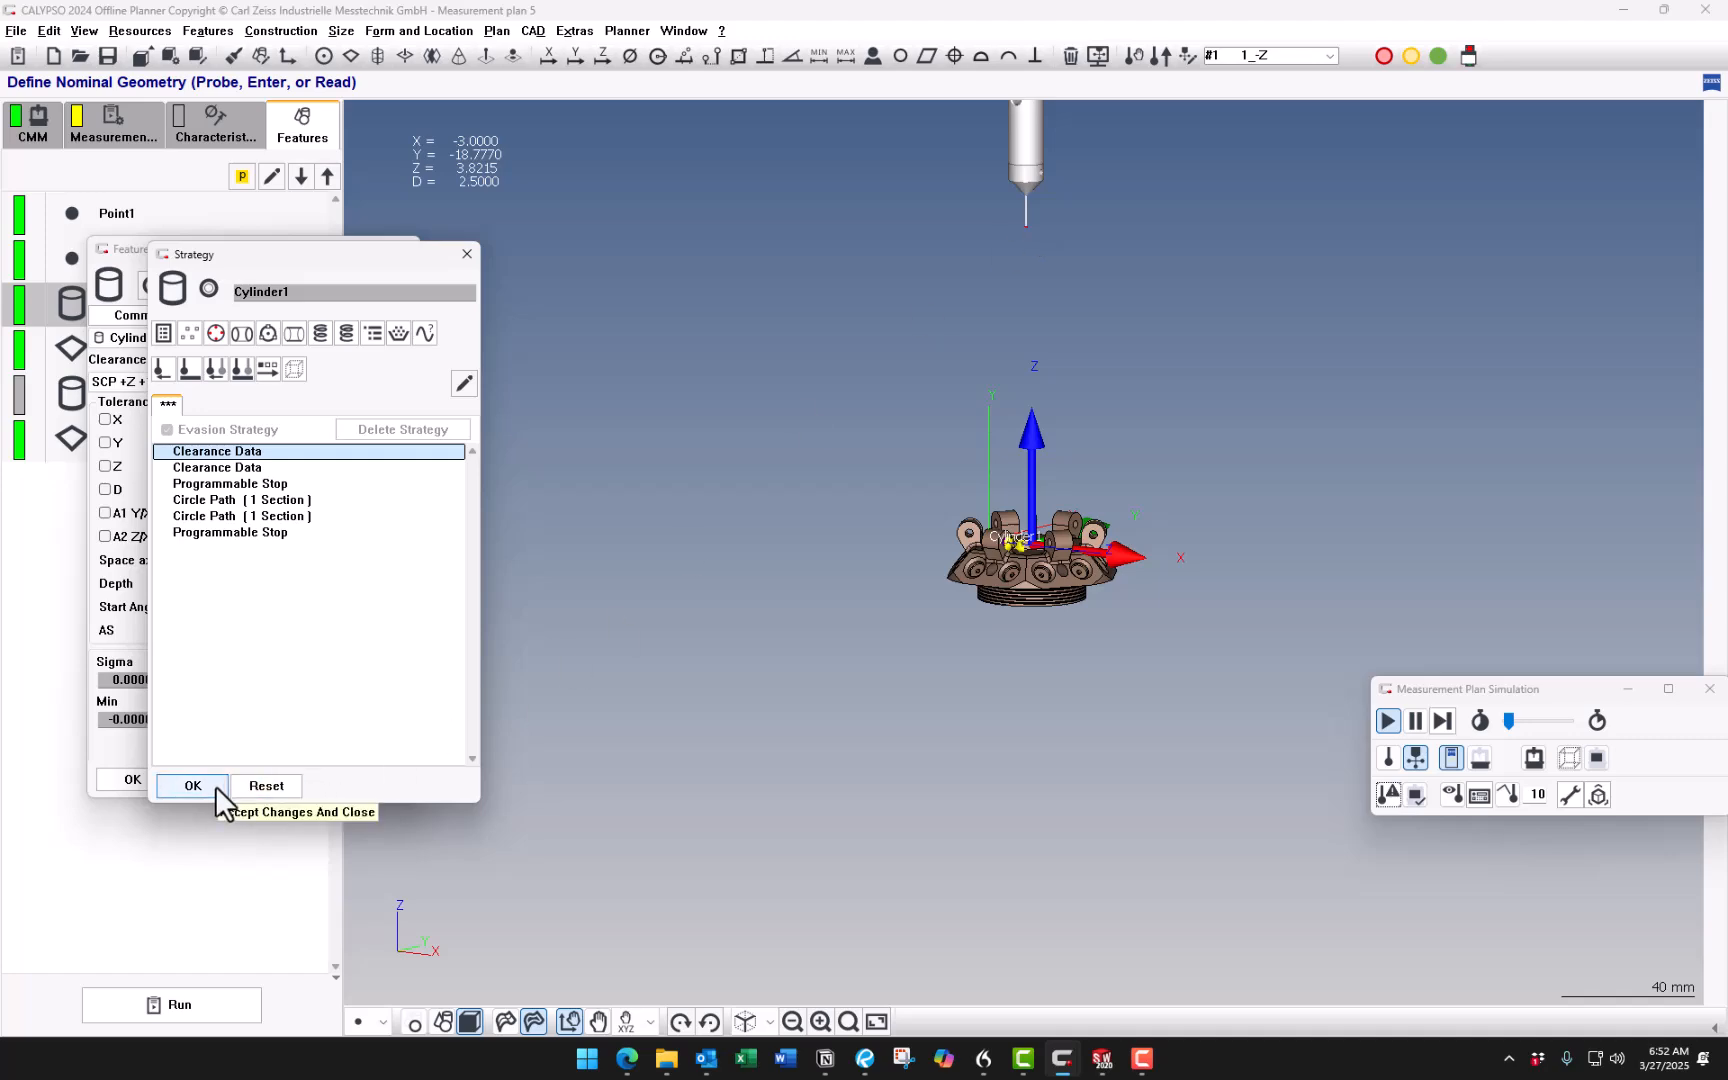
scroll(822, 733, up, 5)
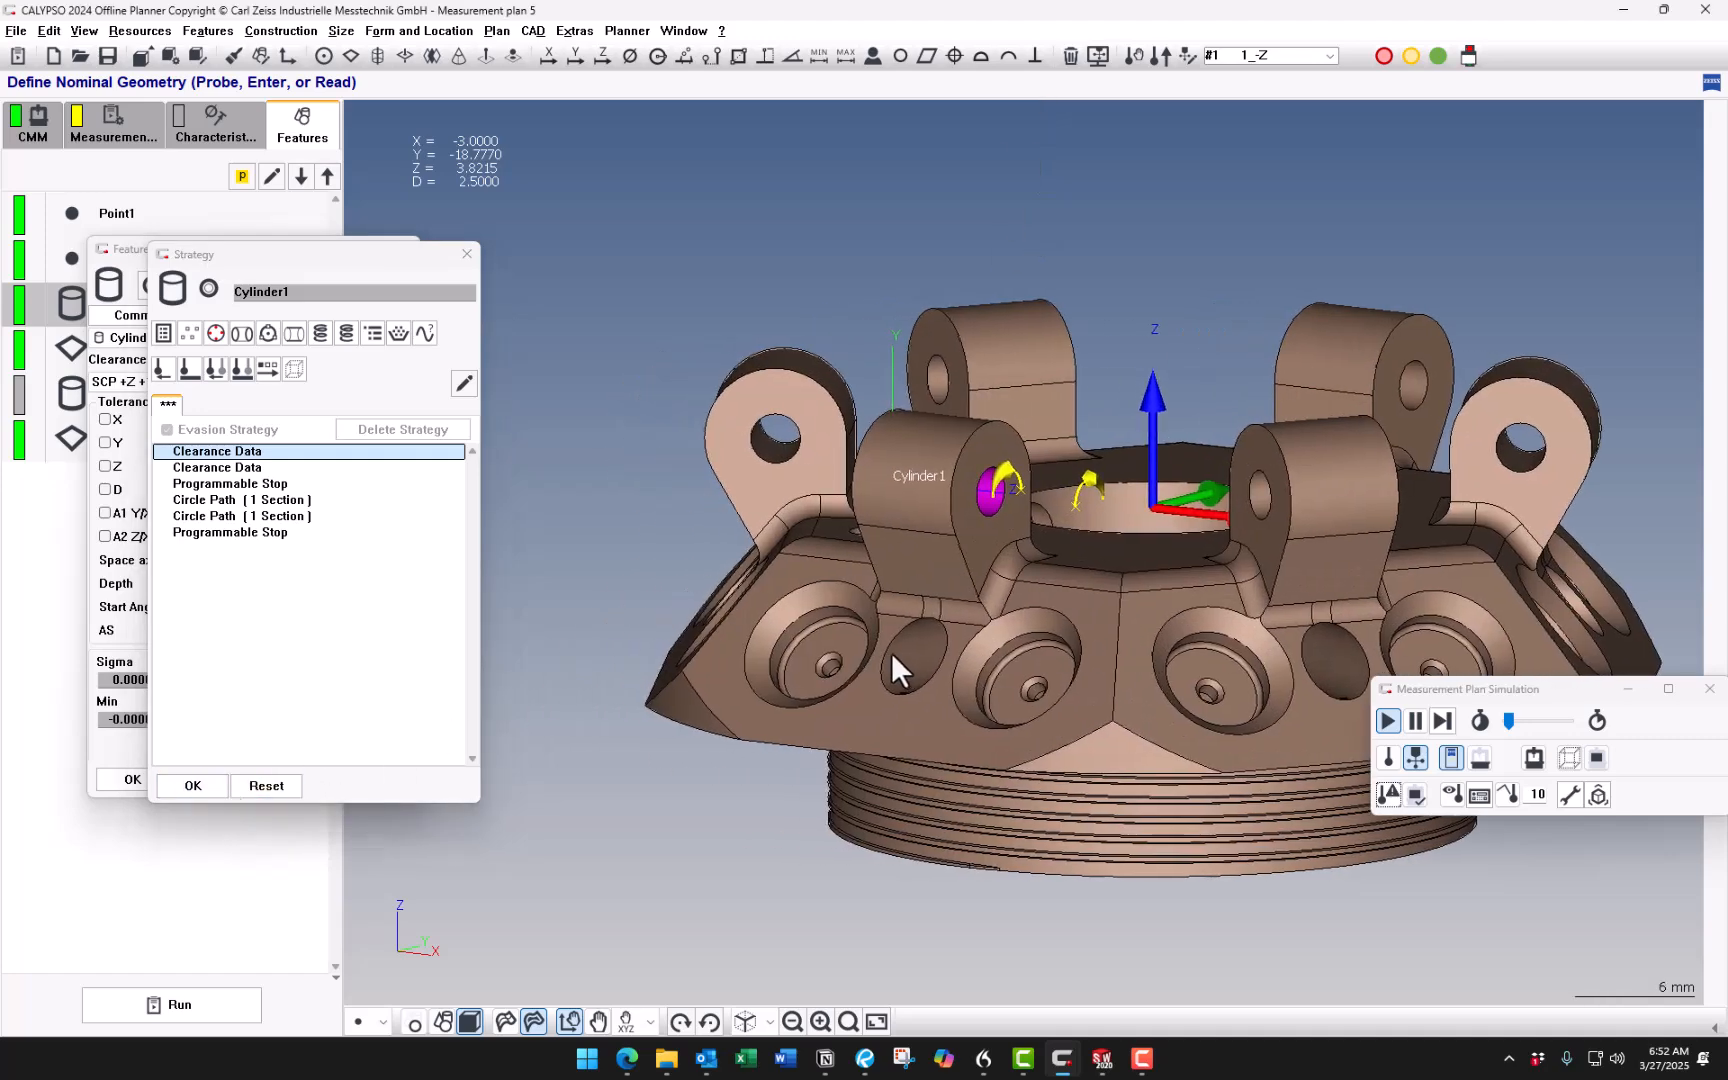
click(292, 516)
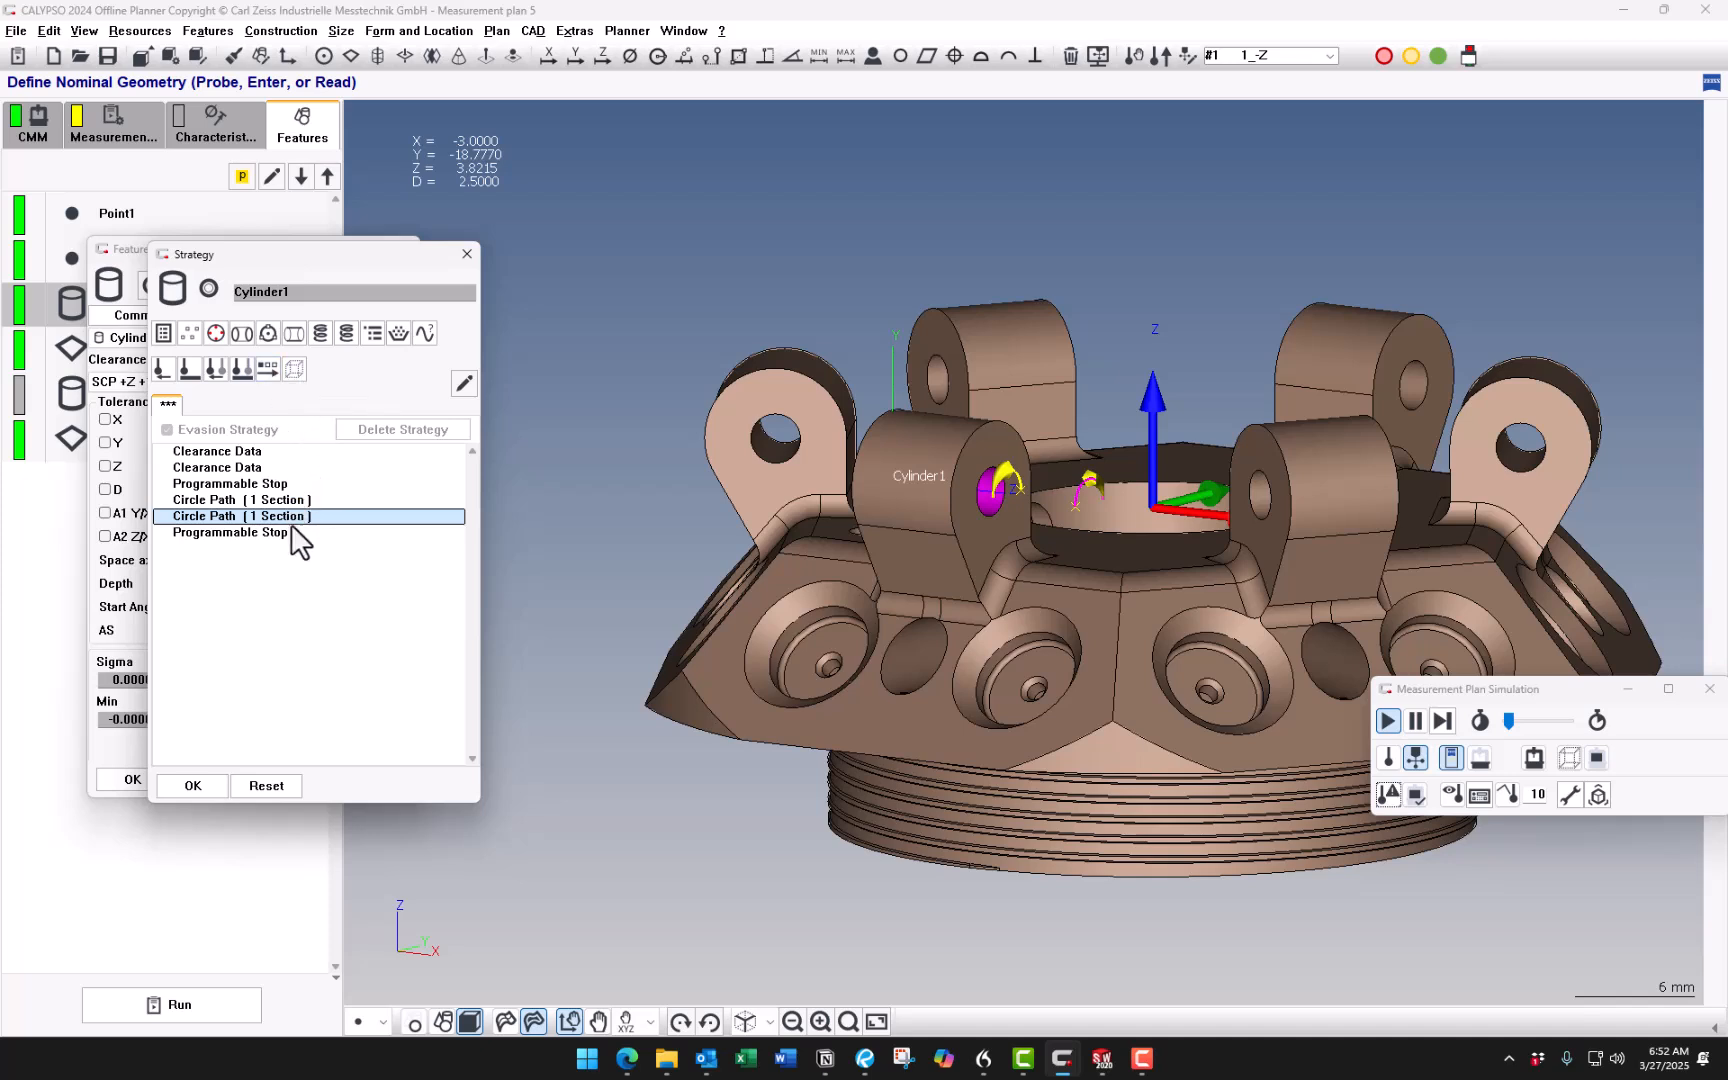
click(271, 372)
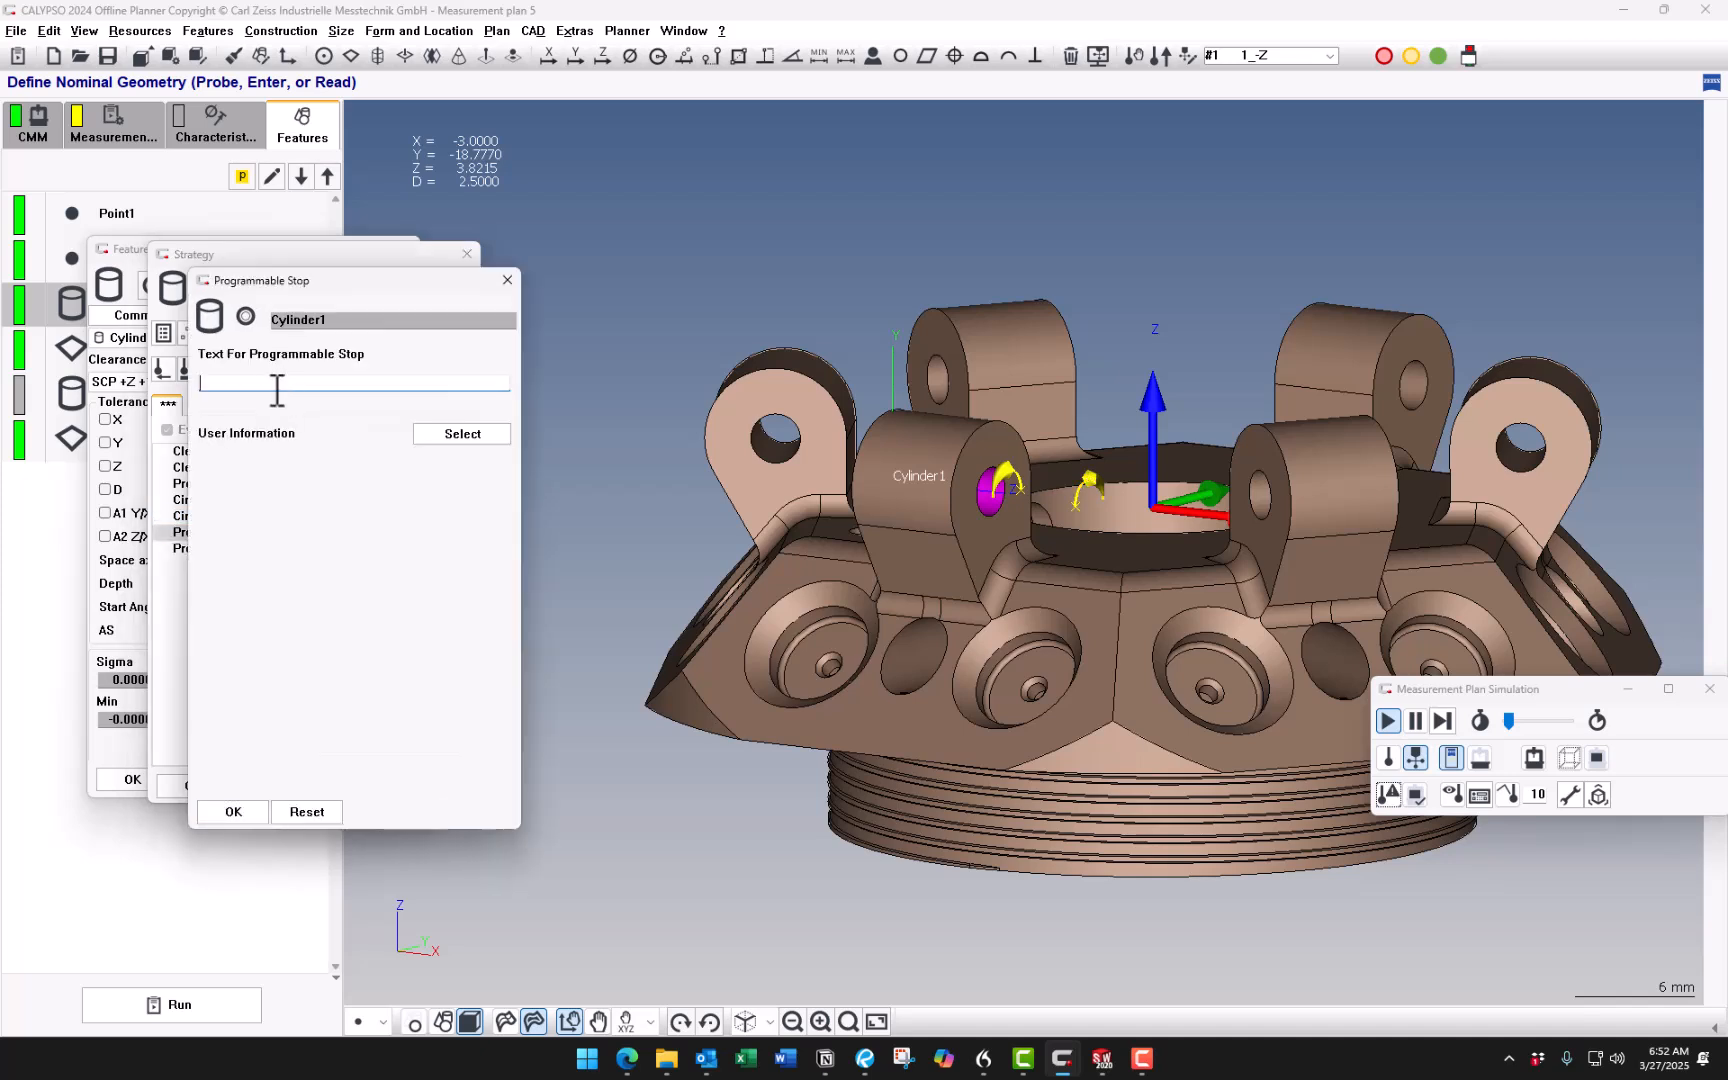
click(507, 281)
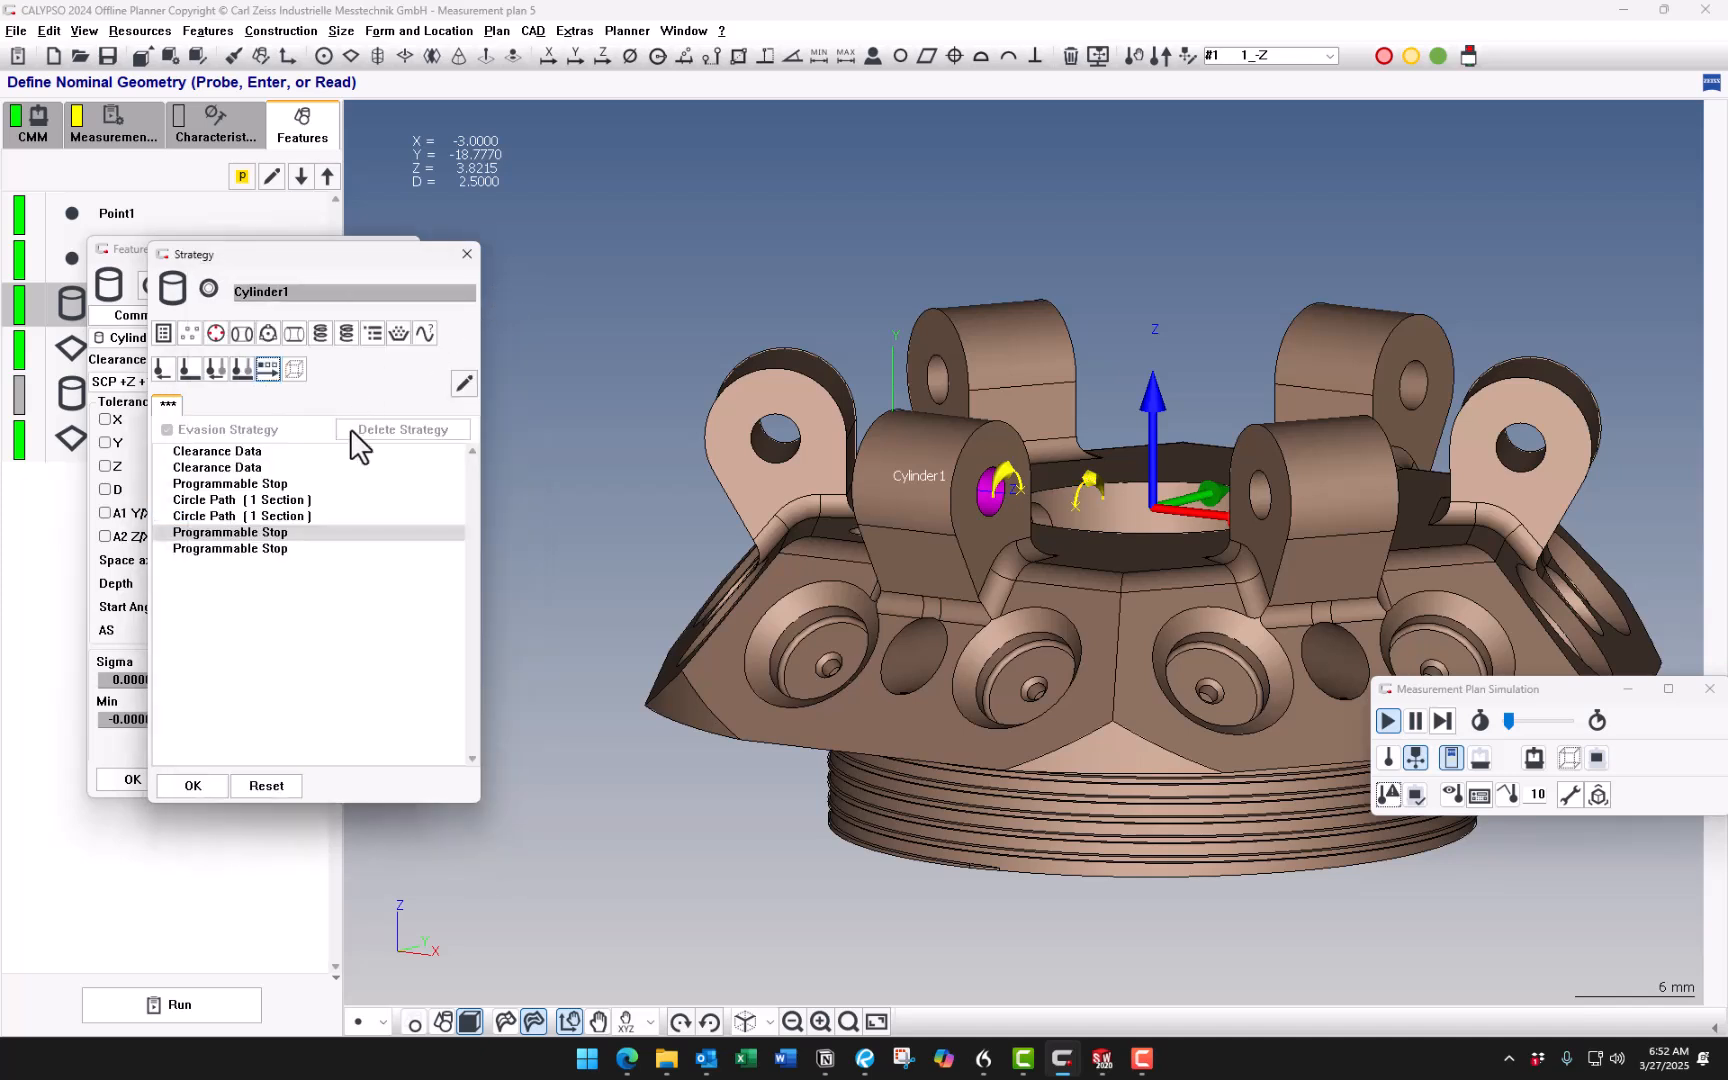
Insert a Clearance Data entry between the second Circle Path and the last Programmable Stop, and accept Cylinder1's strategy and feature definition.
click(300, 515)
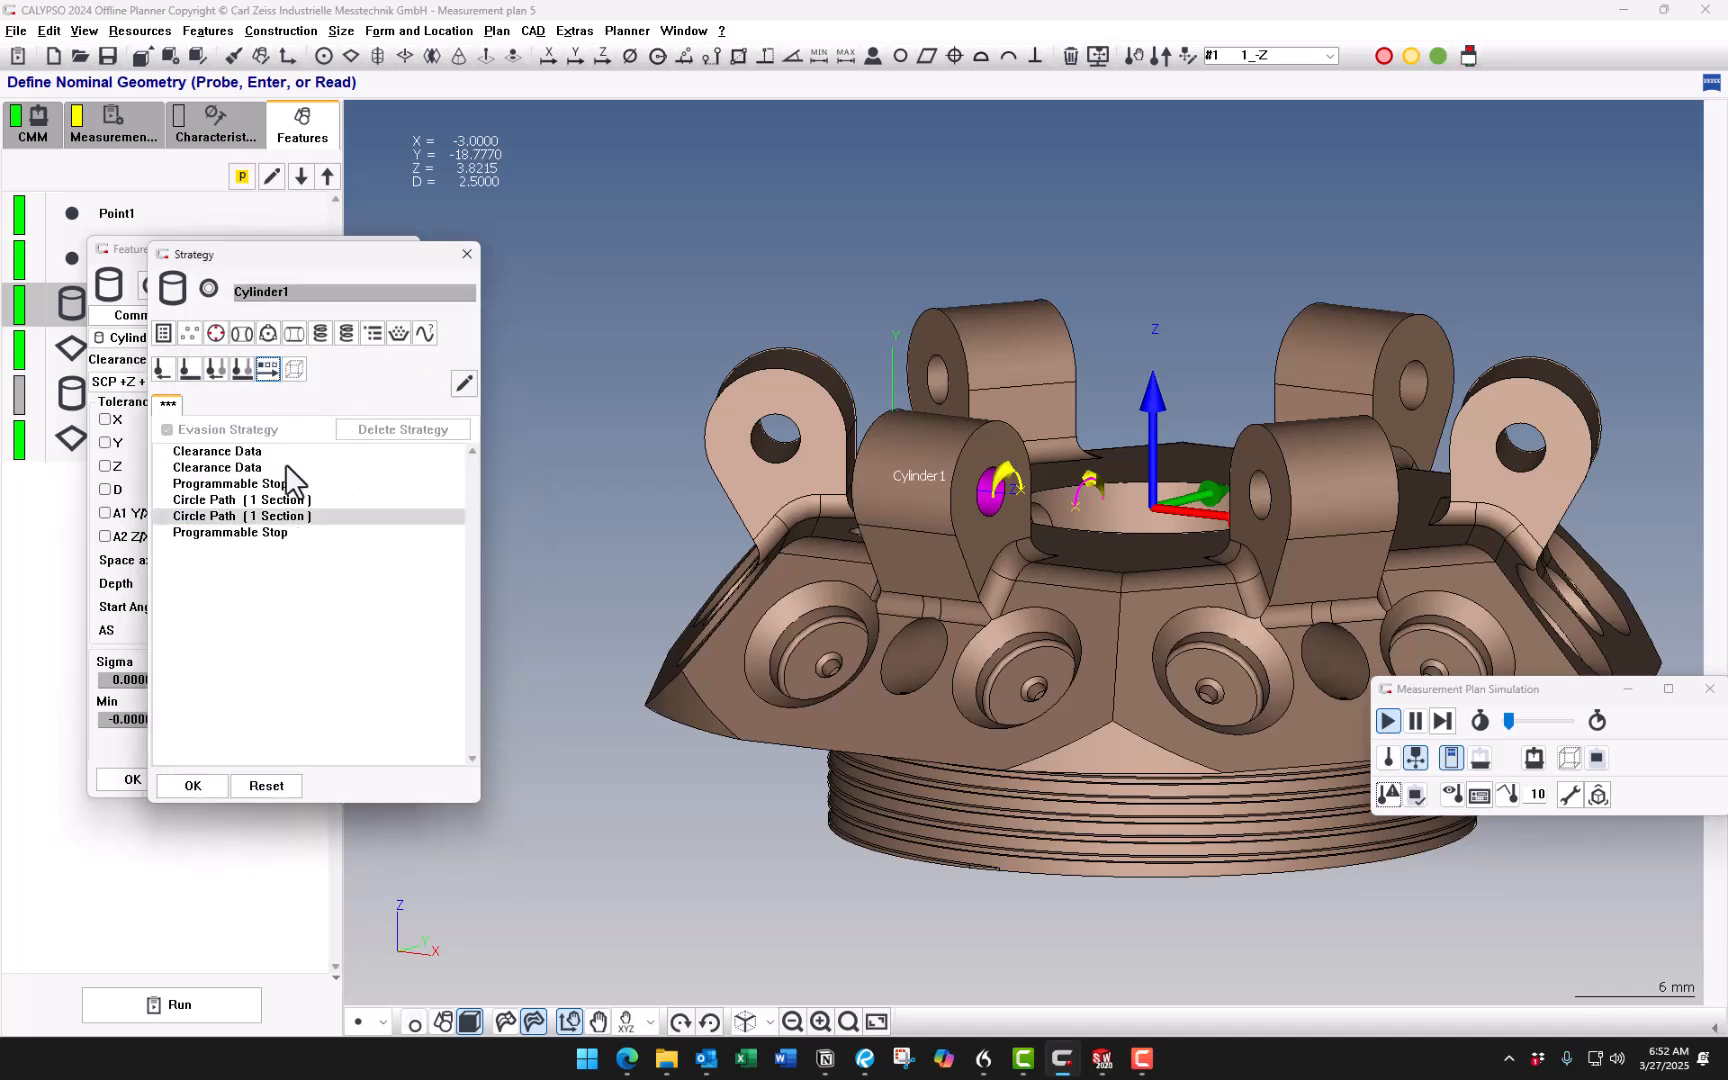
click(292, 369)
double_click(270, 533)
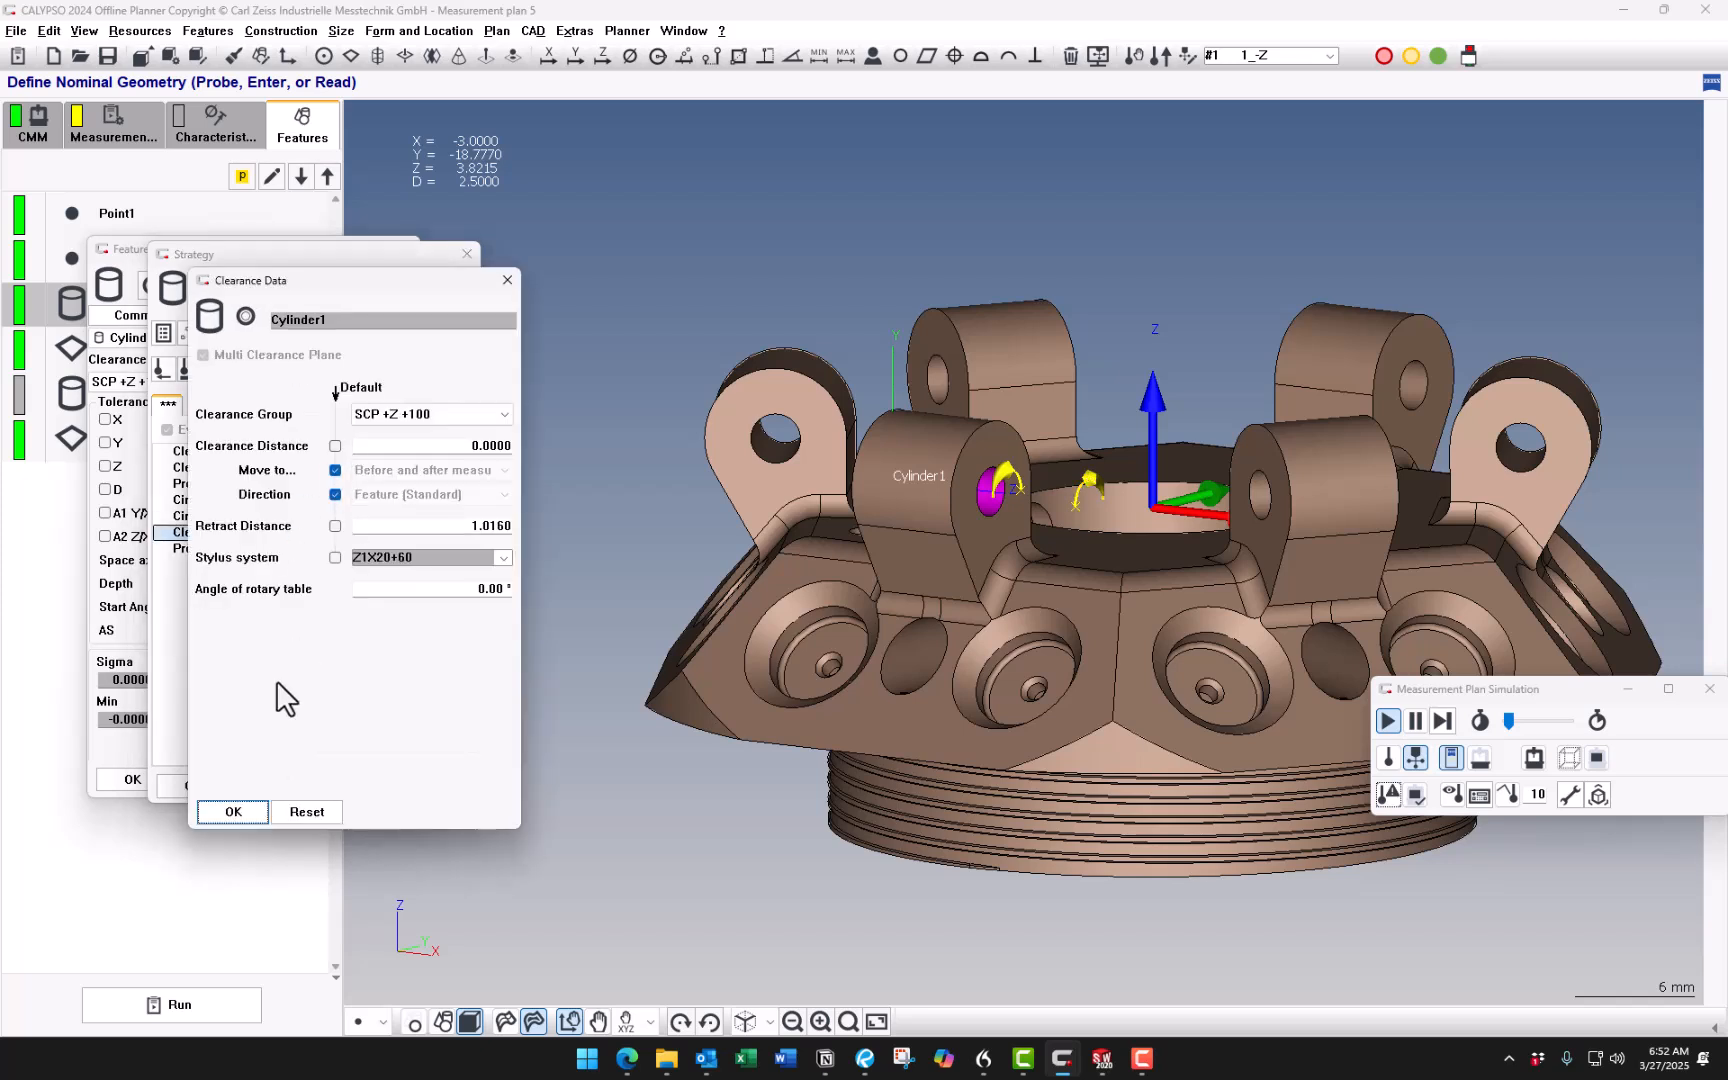
click(233, 811)
click(267, 466)
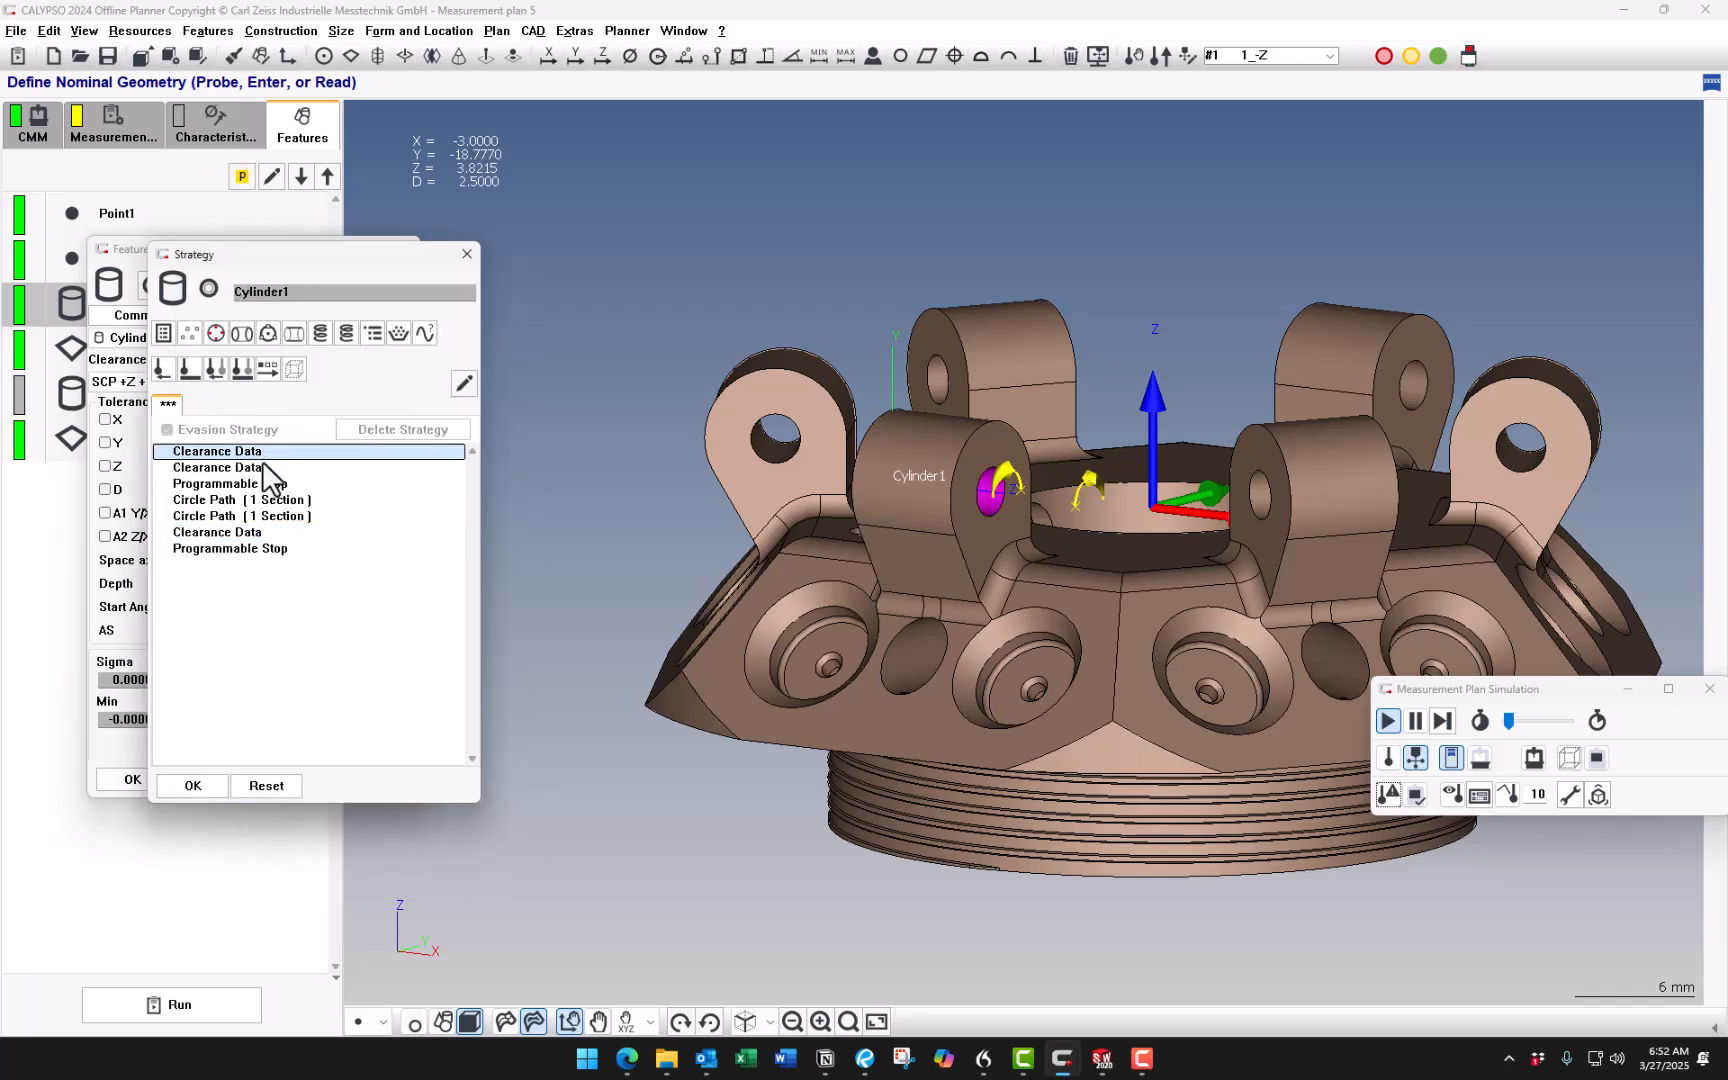
click(258, 533)
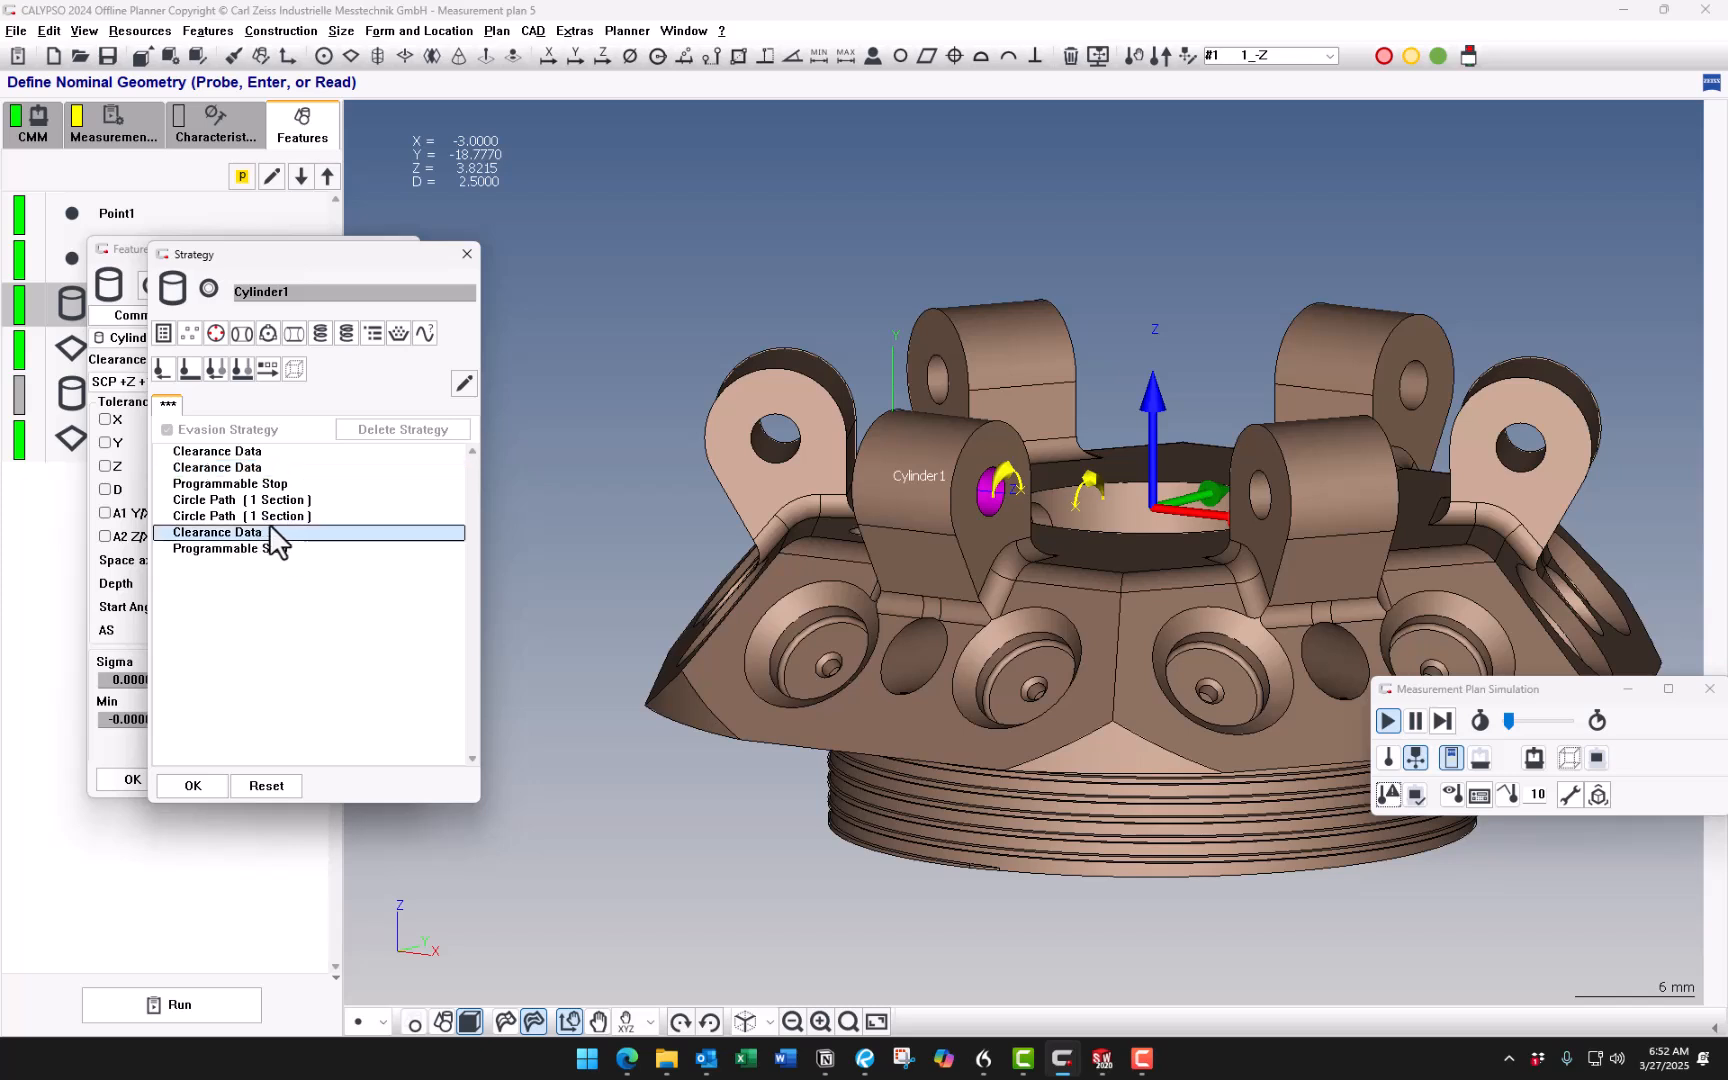
click(285, 517)
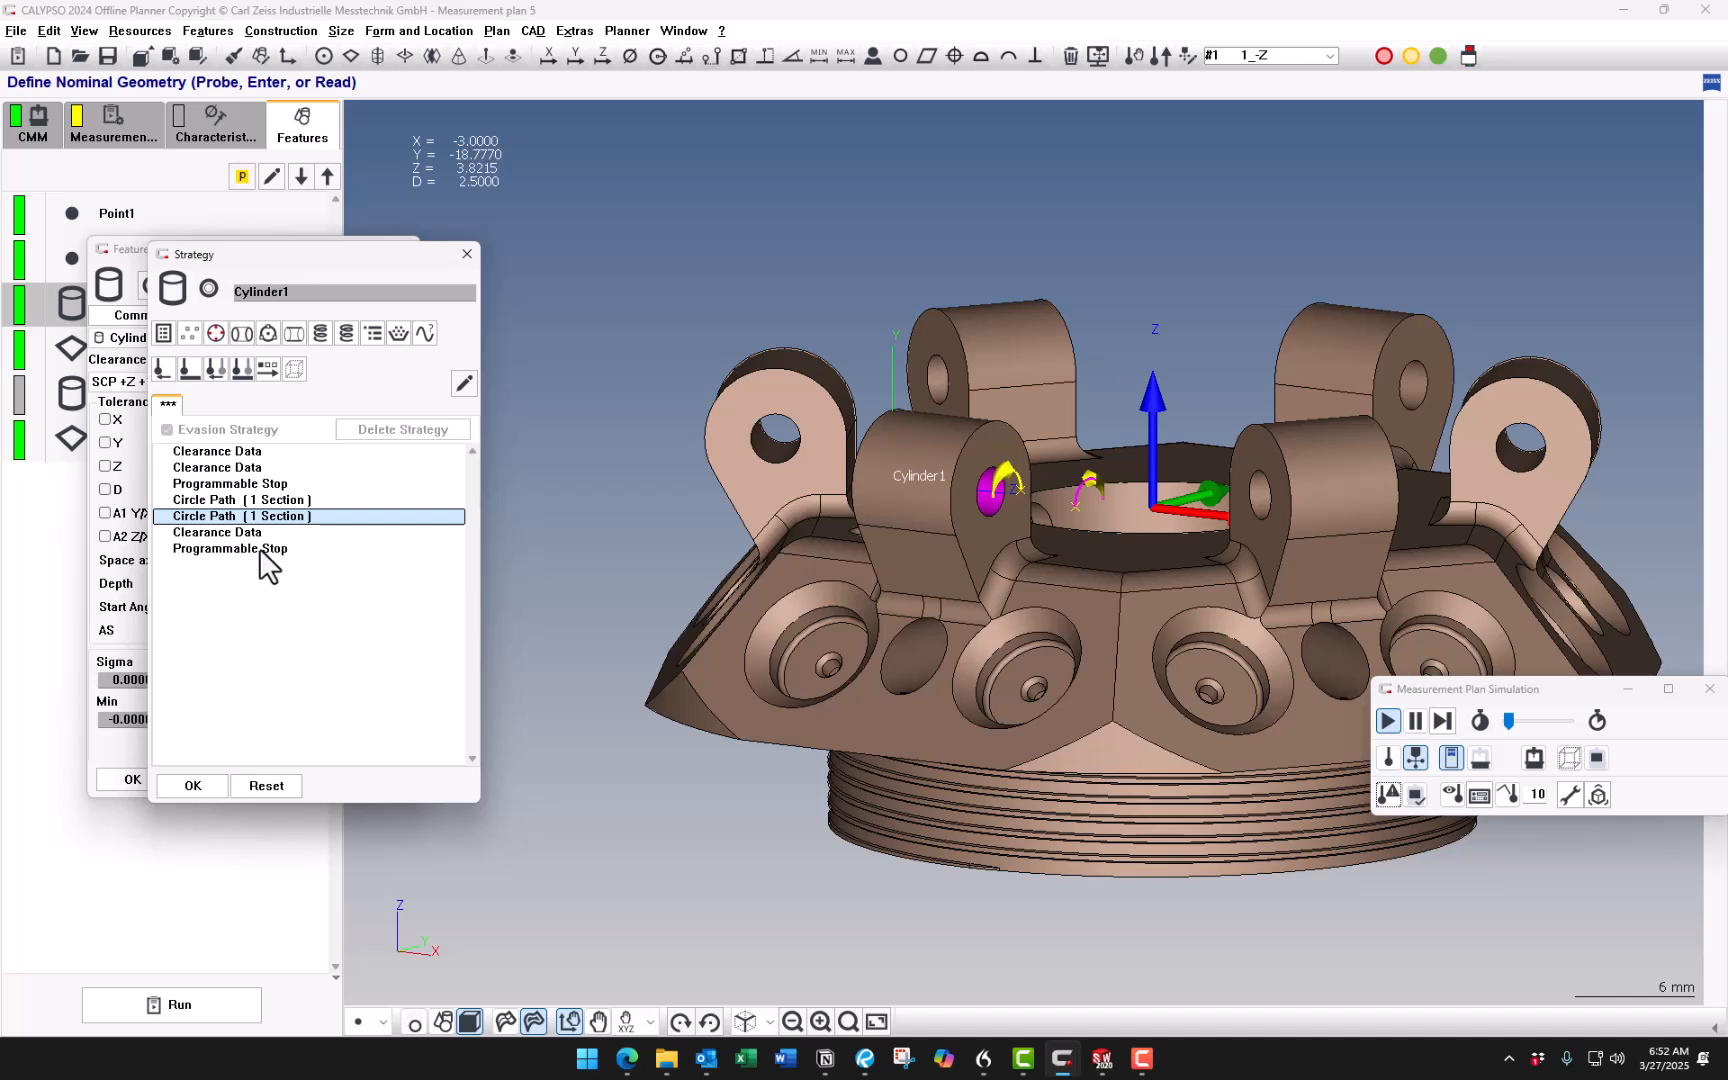
click(207, 786)
click(153, 779)
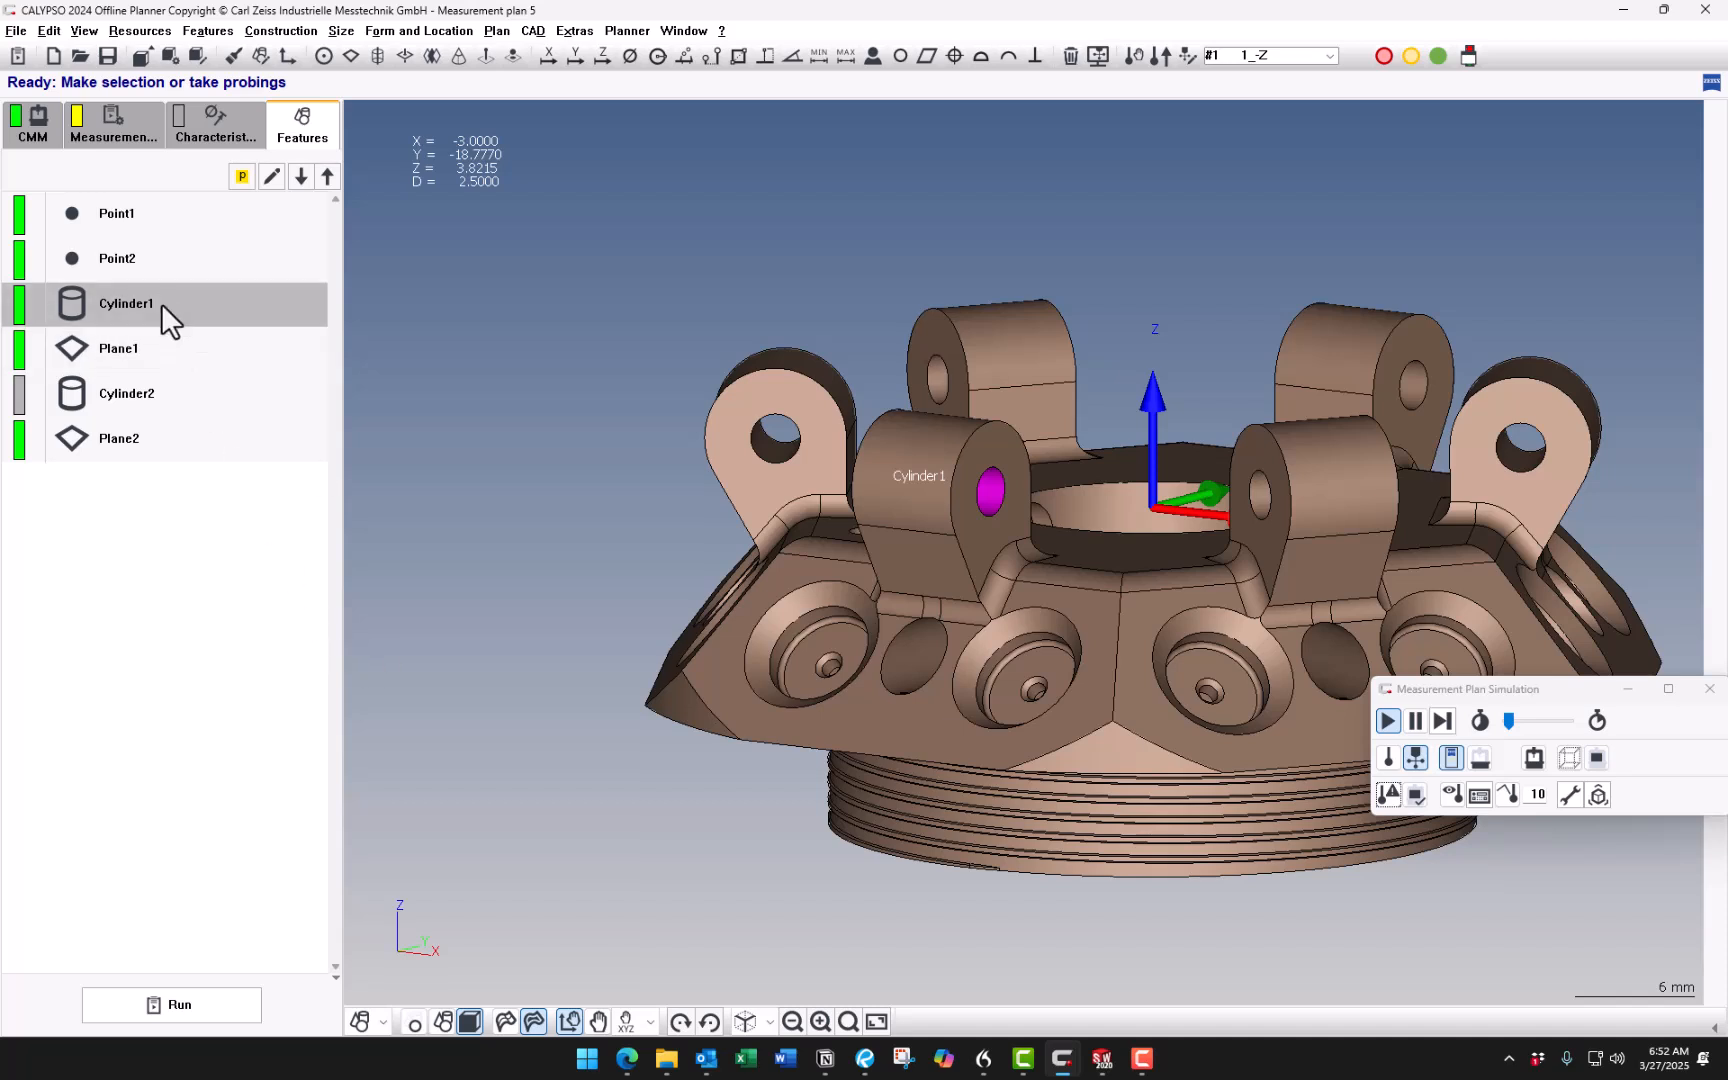
Move Plane1 above Cylinder1 in the feature order.
right_click(155, 352)
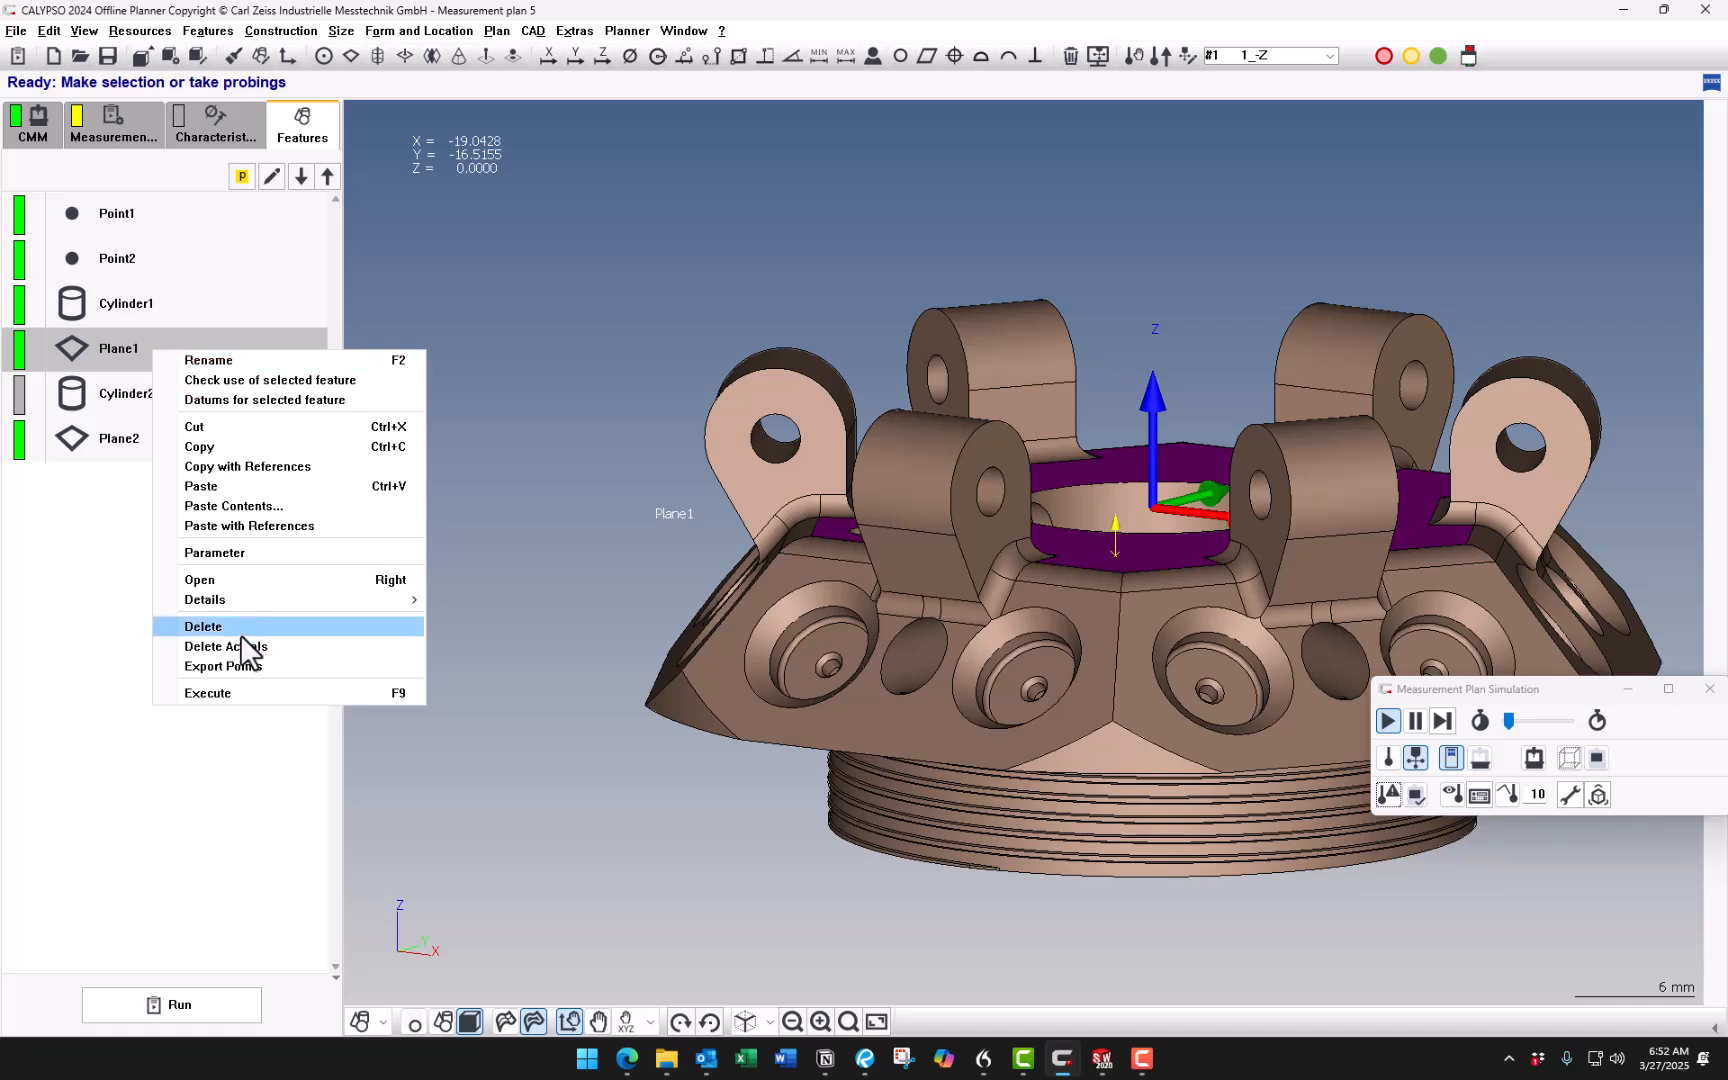
click(128, 350)
drag(127, 349, 204, 305)
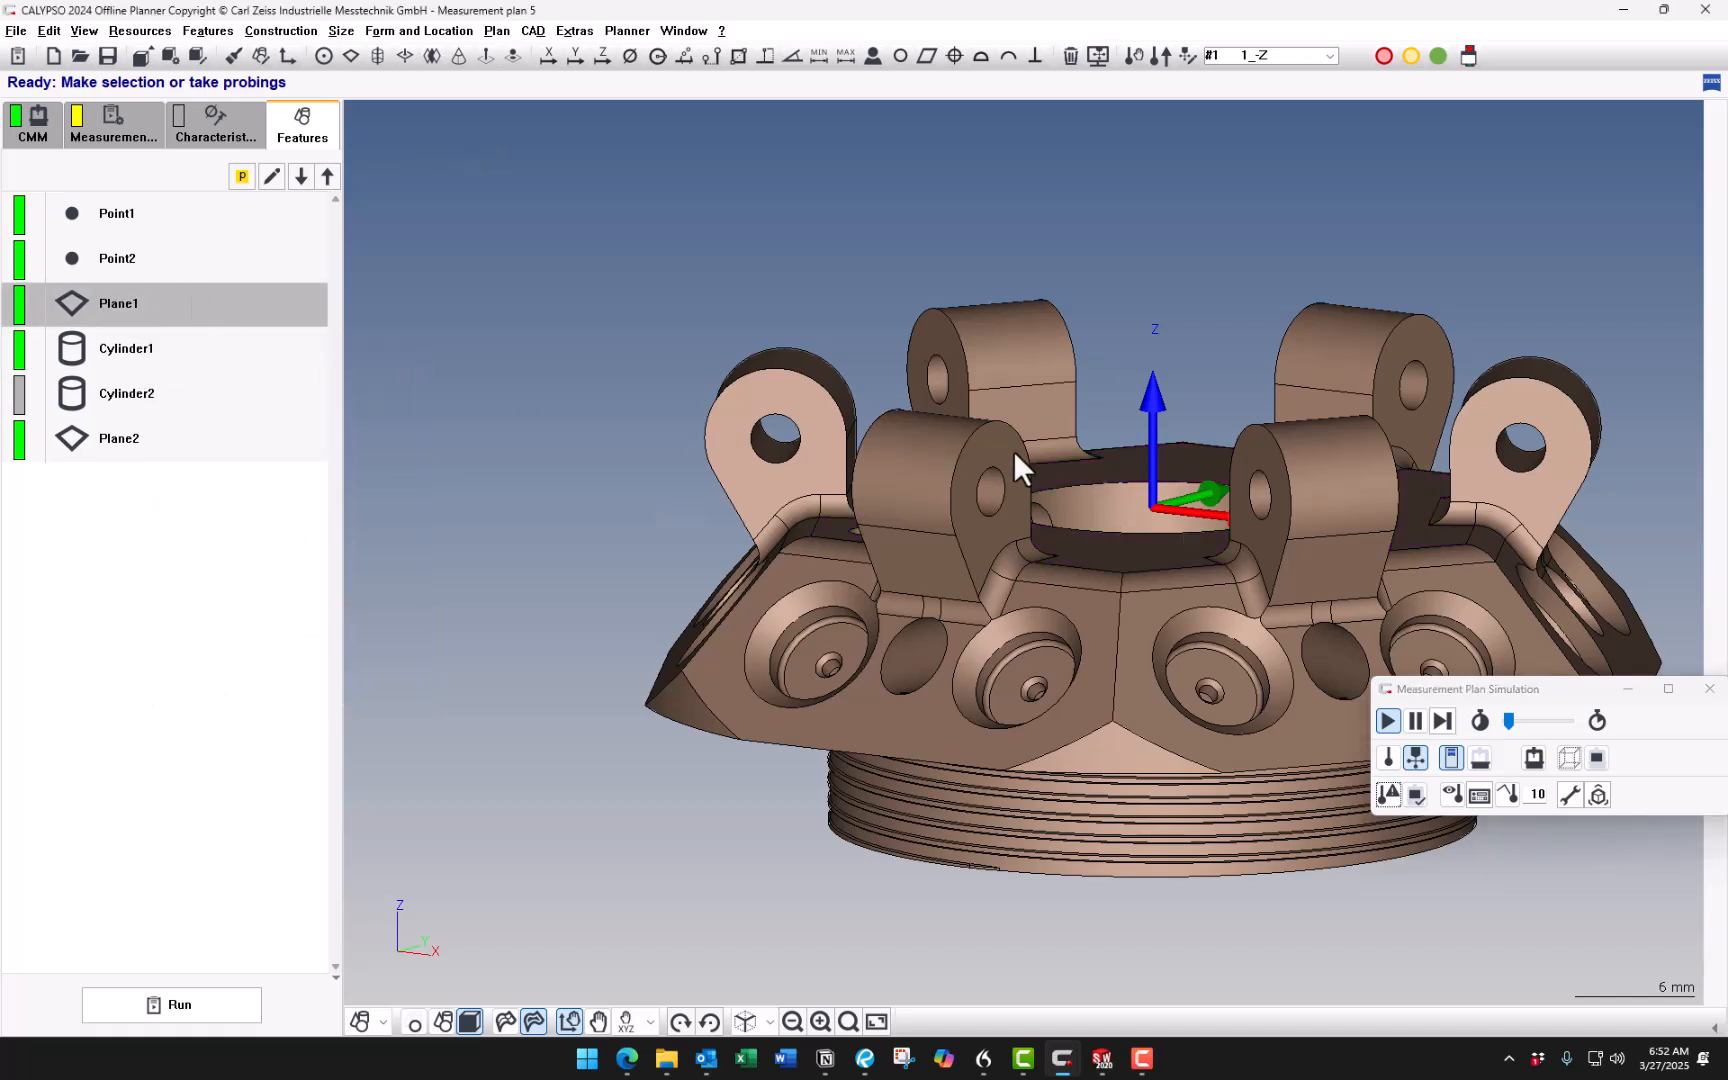
Run Plane1 and Cylinder1 together, continuing past the stops for inserting the 2.5mm gage pin and removing it.
click(181, 352)
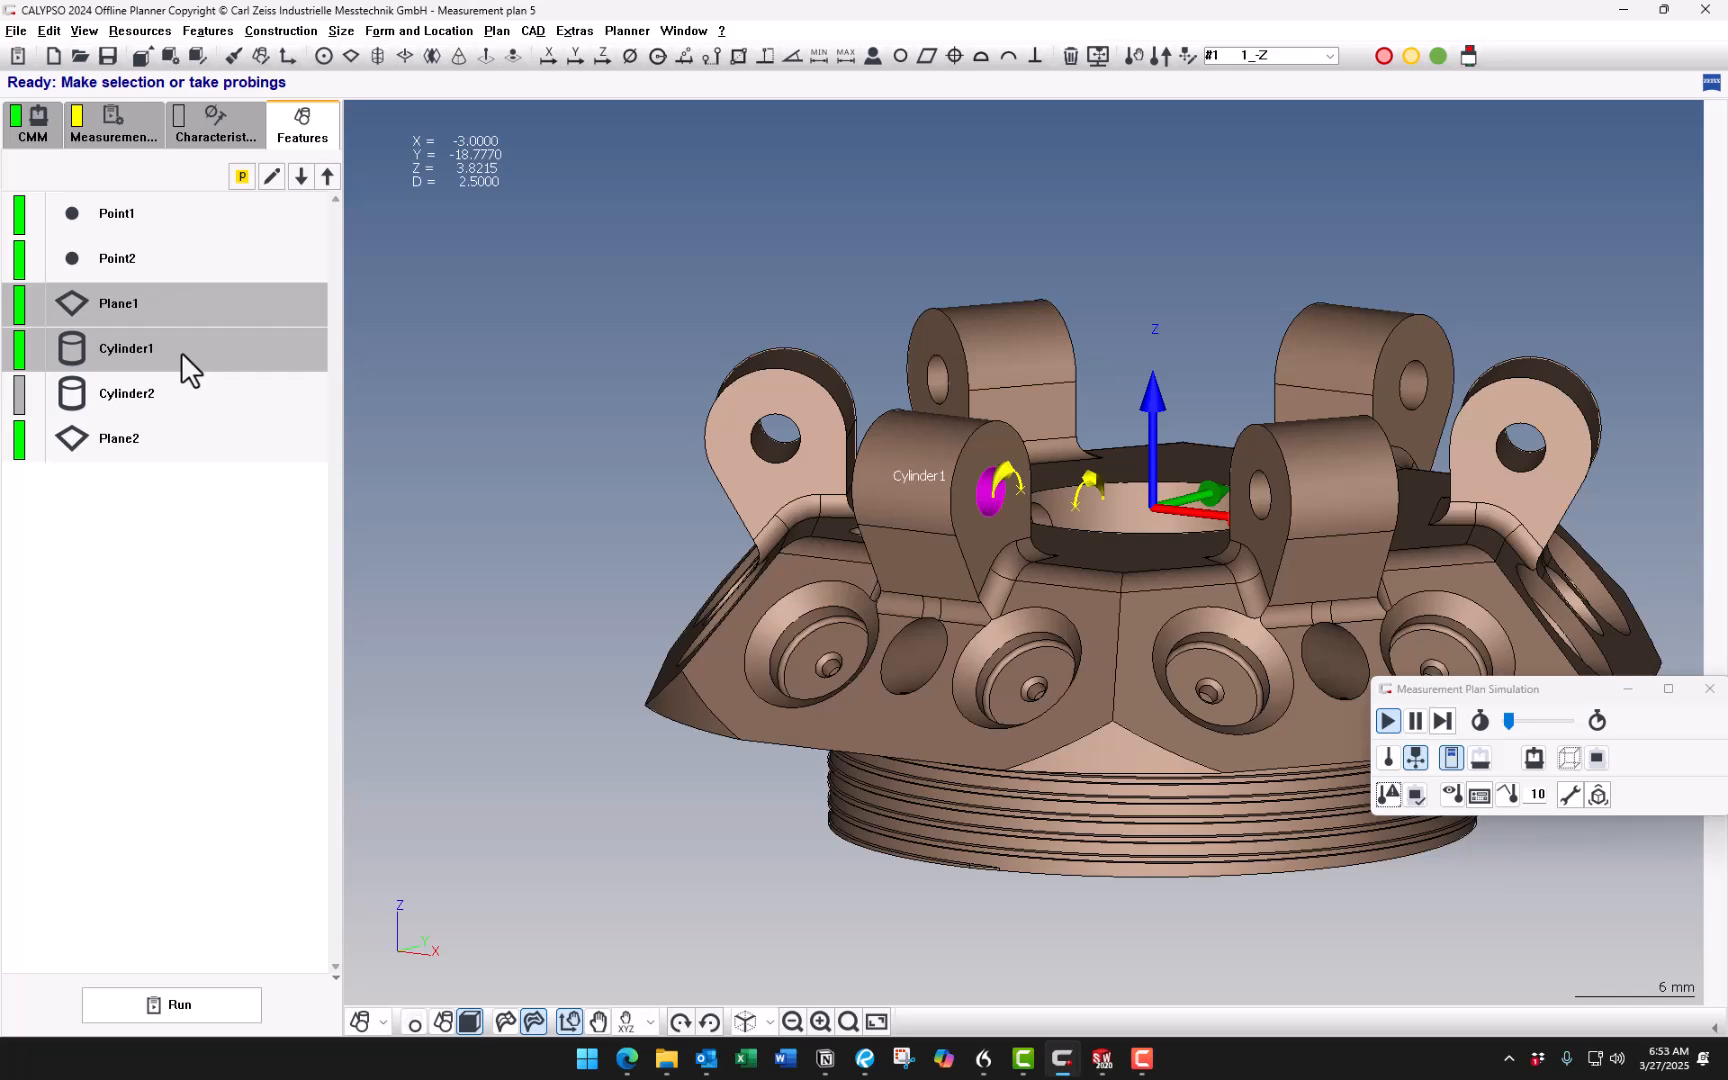
scroll(886, 566, down, 3)
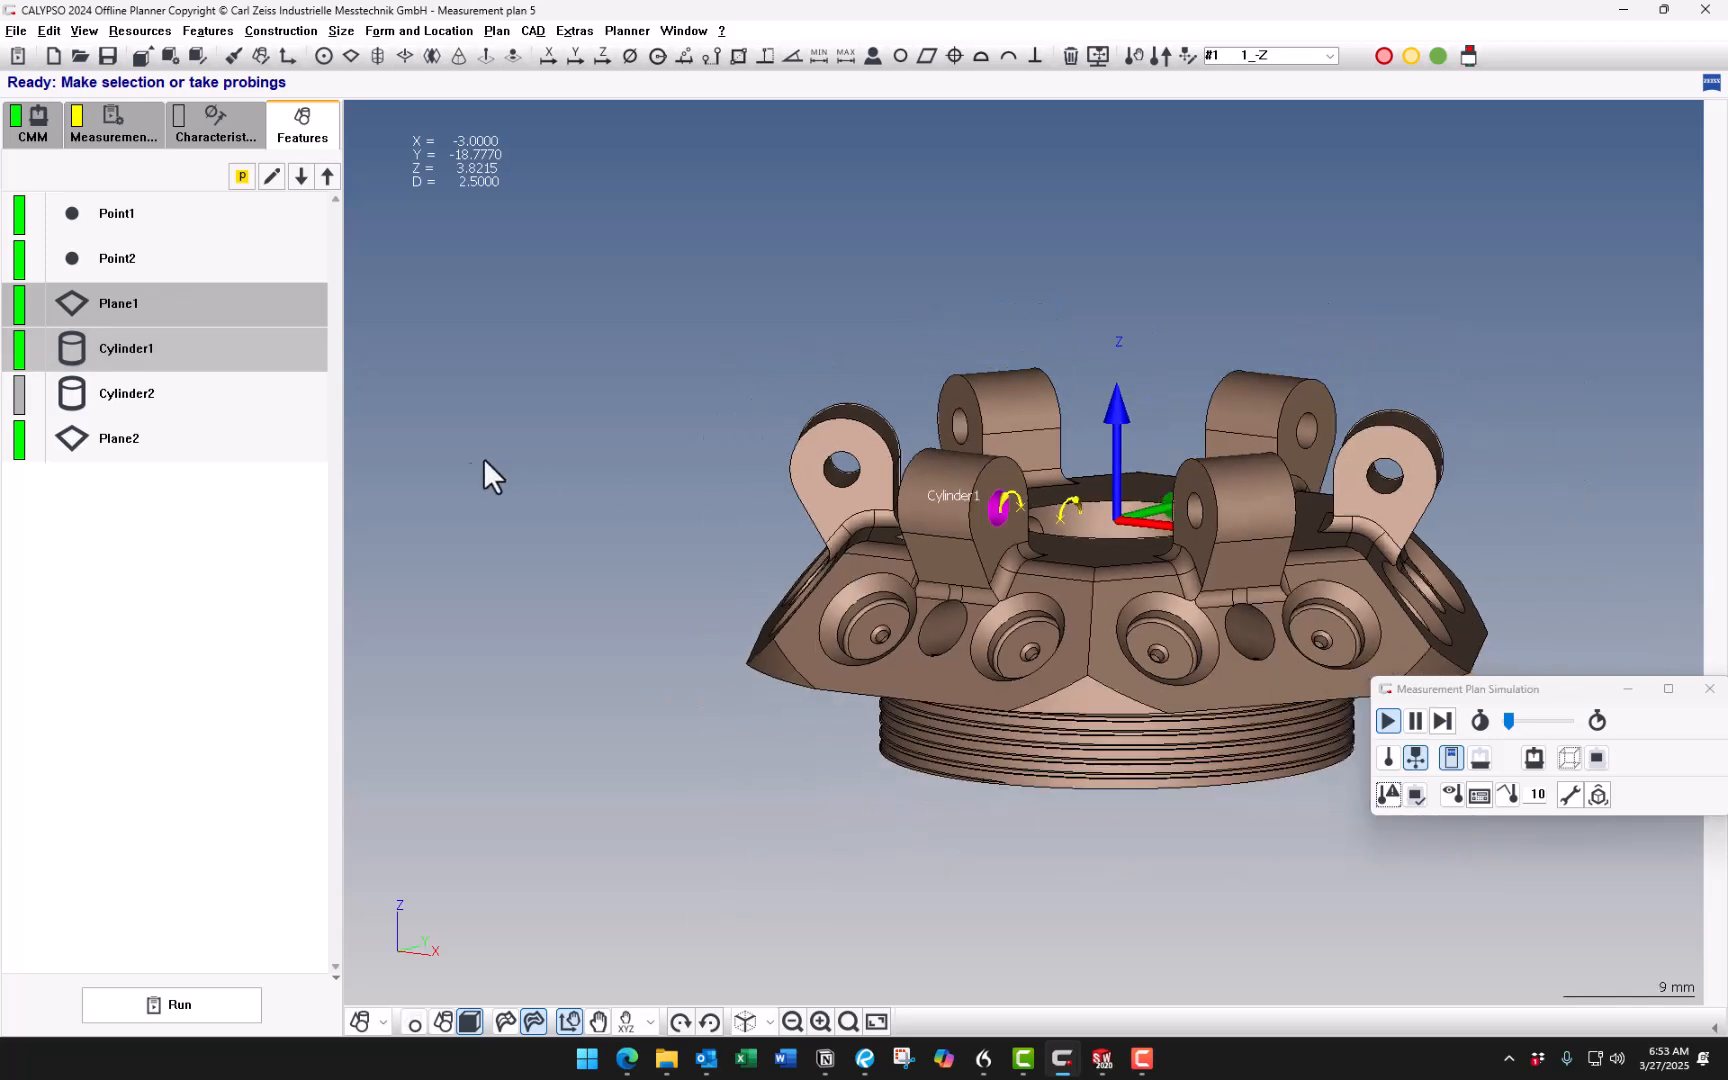
right_click(178, 352)
click(240, 562)
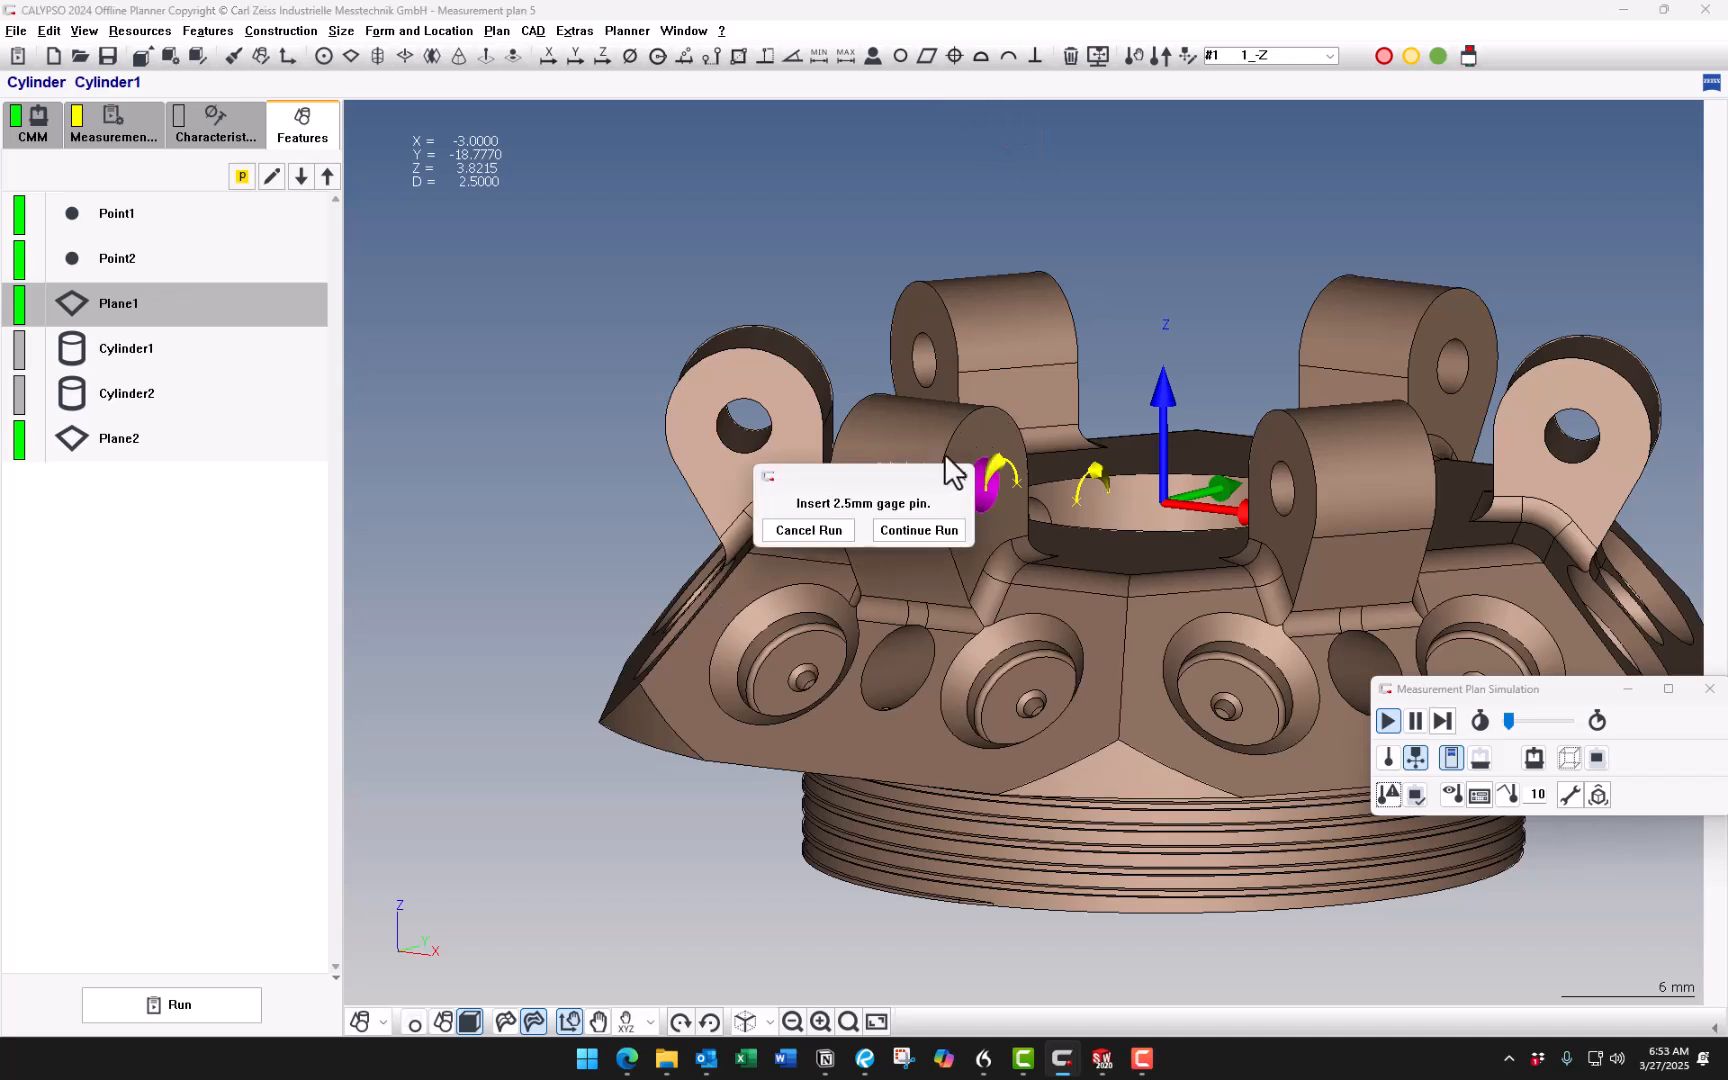
drag(918, 471, 809, 603)
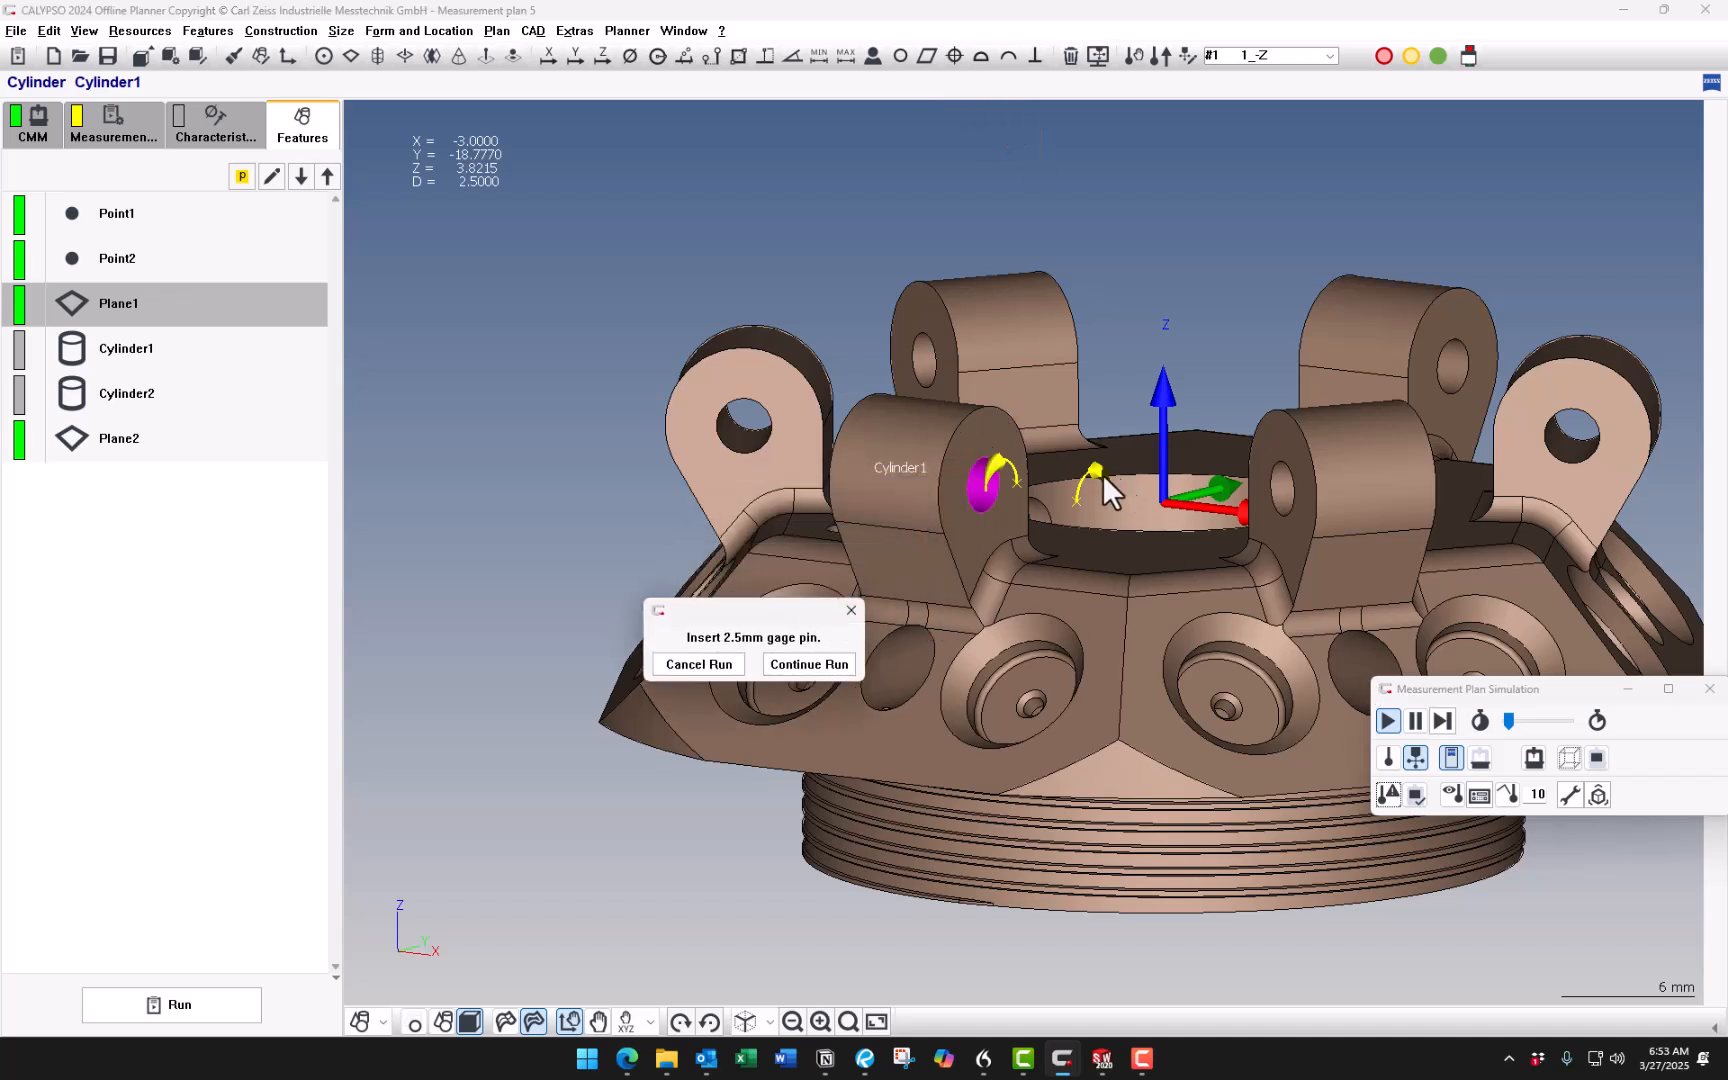
click(801, 666)
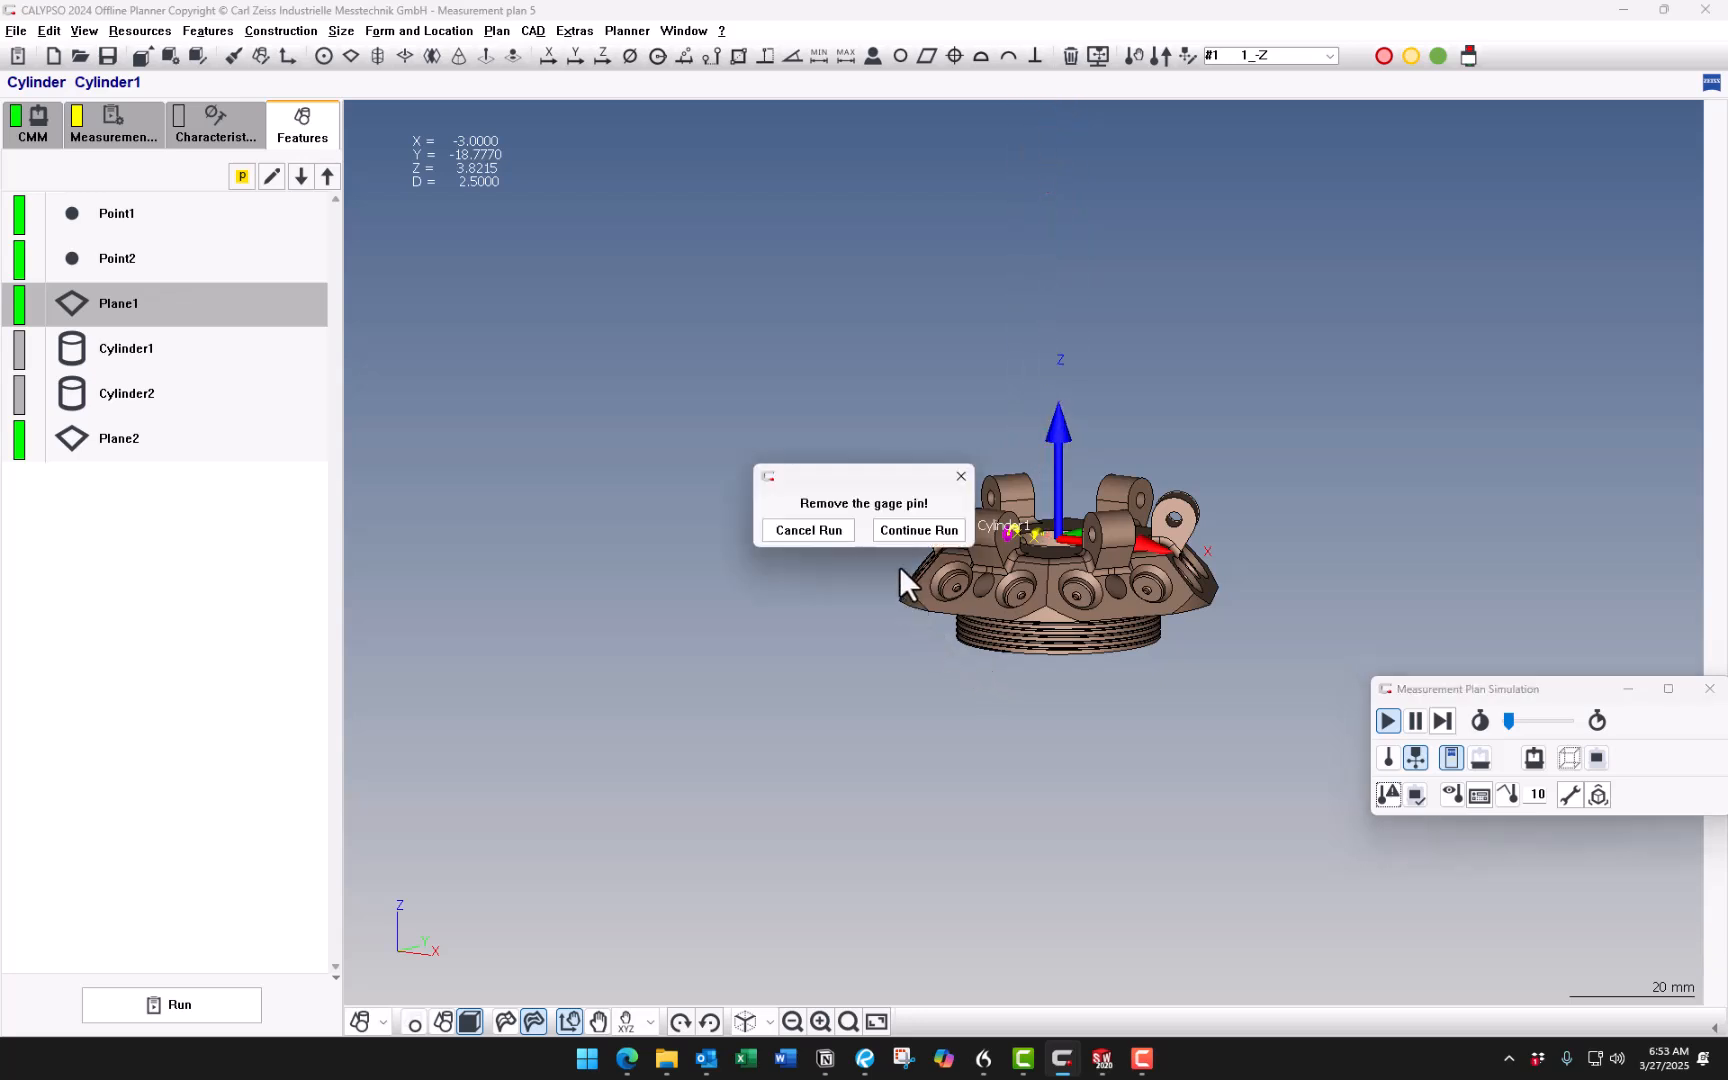
click(900, 531)
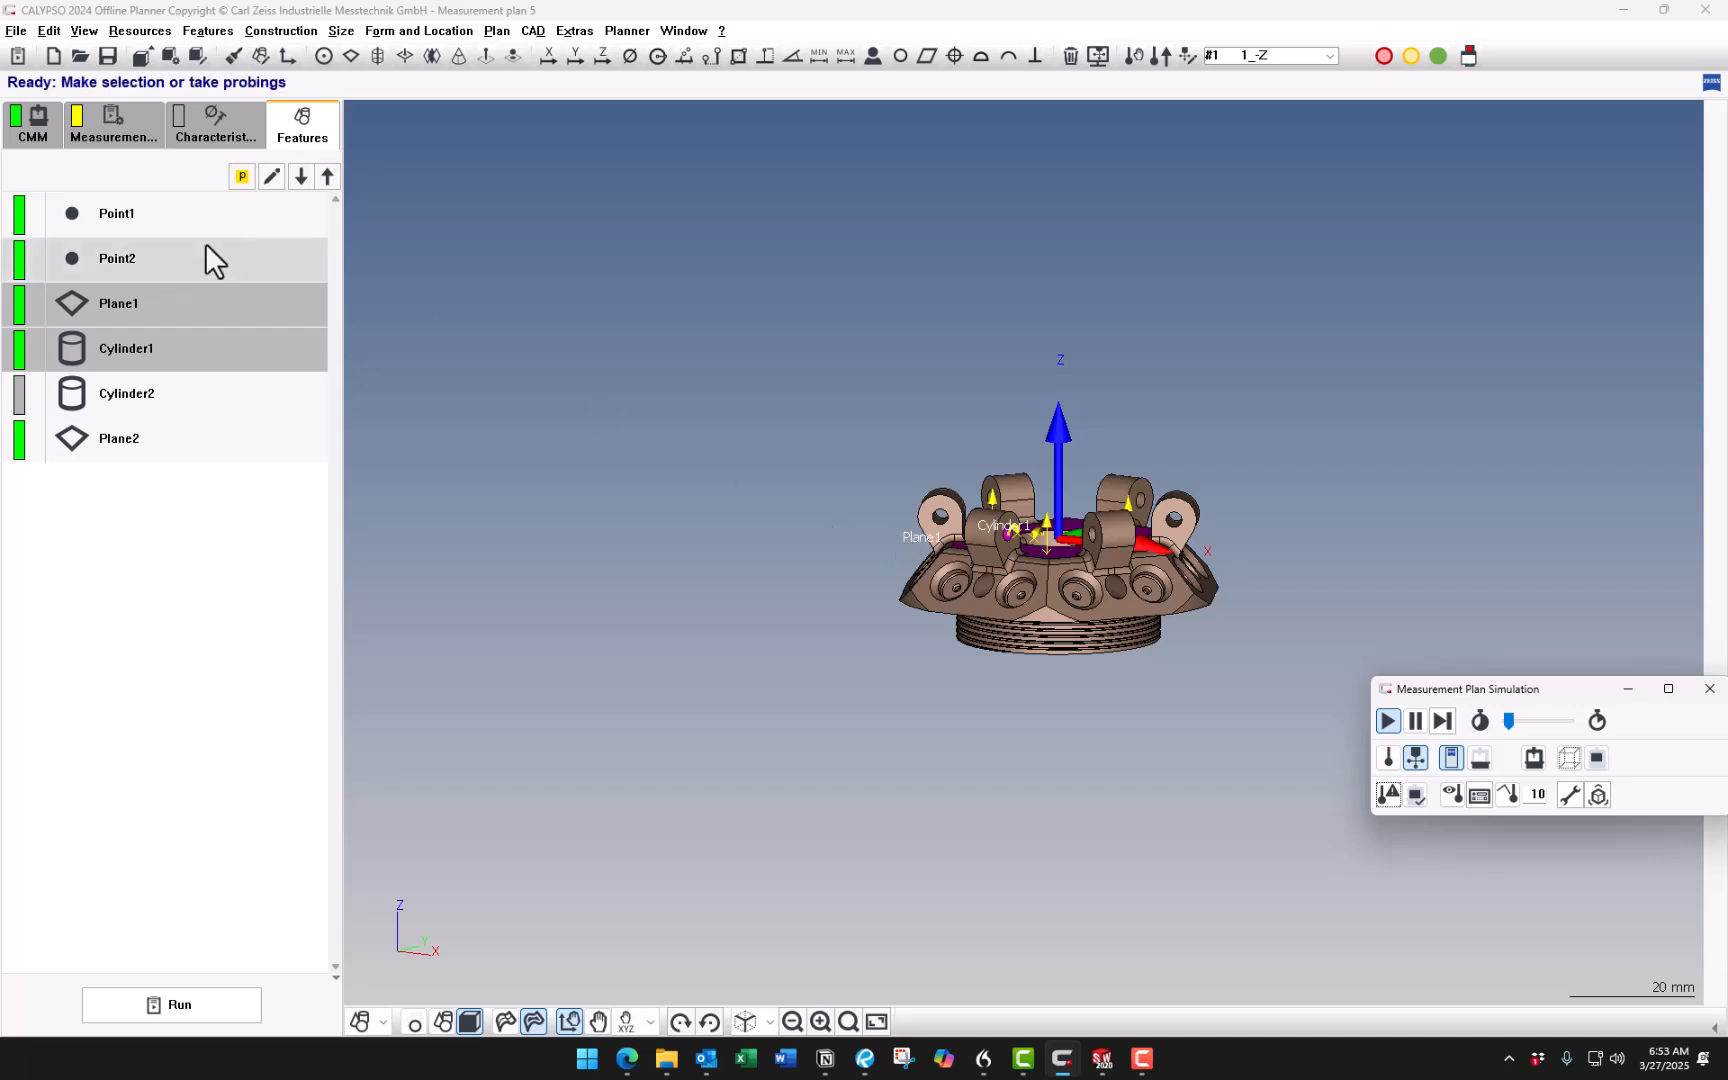
Review the order of clearance data, programmable stops and circle paths in Cylinder1's strategy, checking the first entry's clearance group, and close the feature definition.
double_click(175, 350)
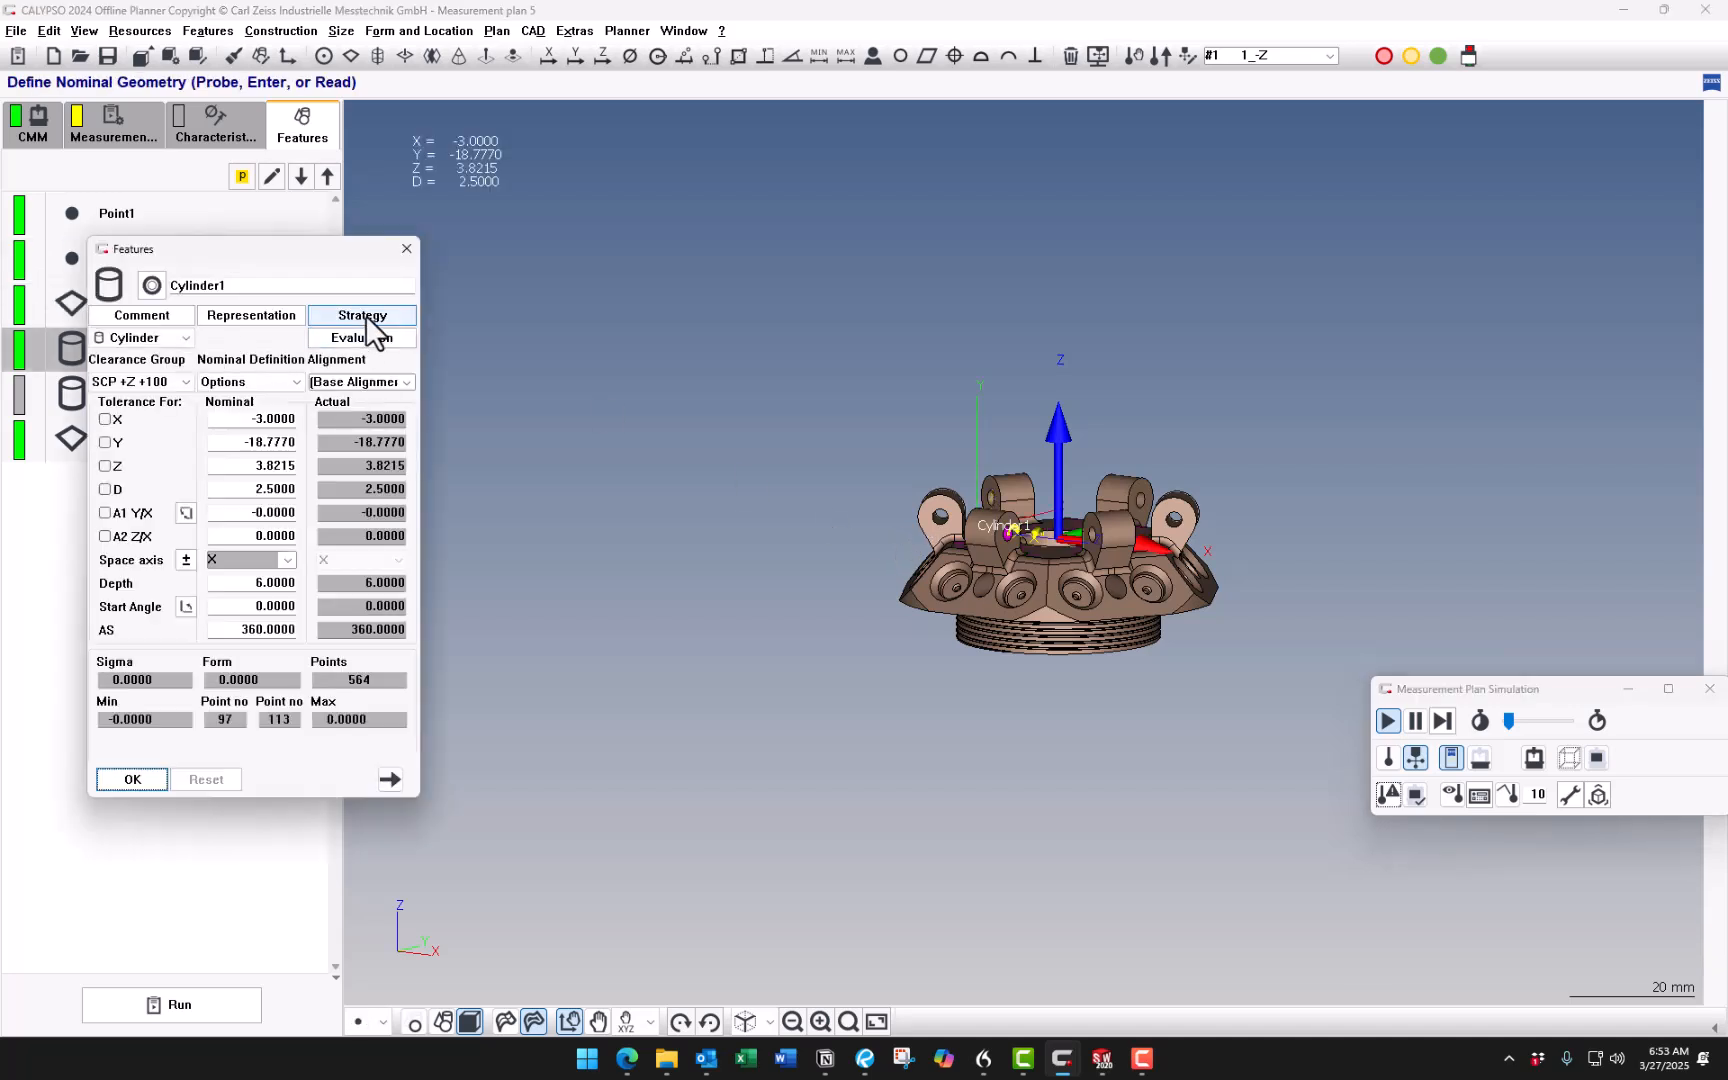
click(364, 318)
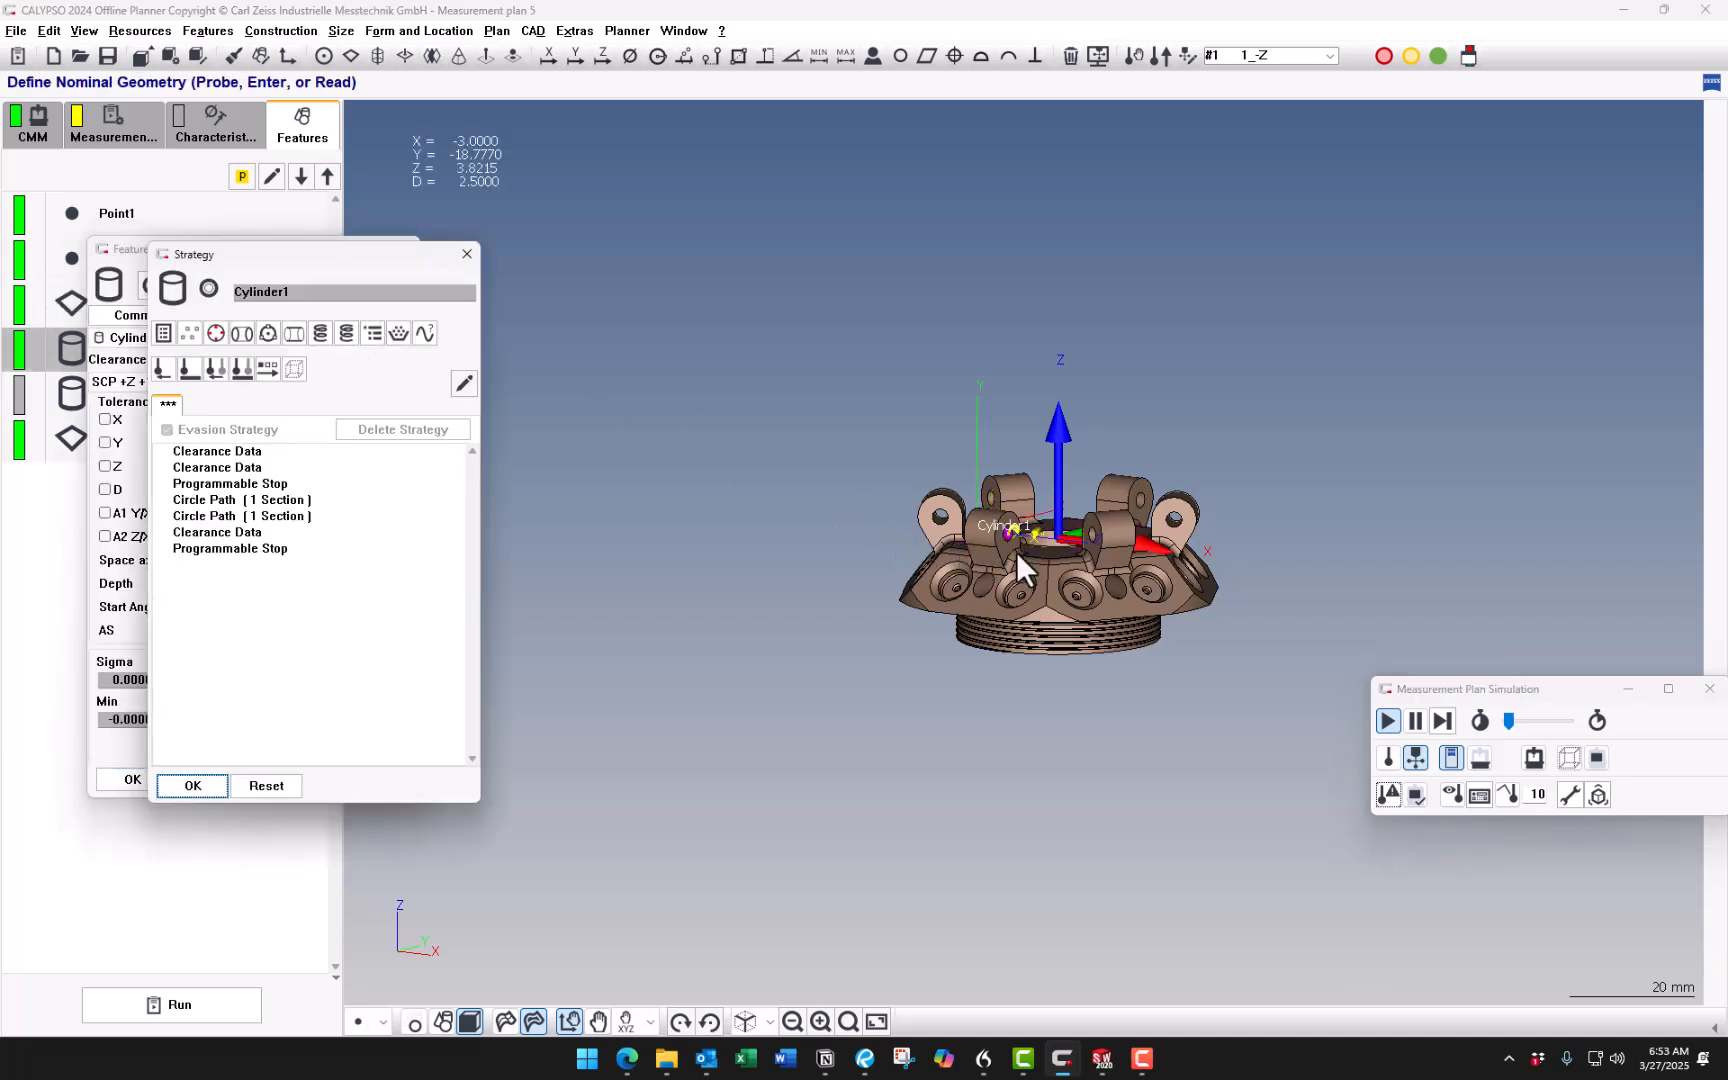
scroll(1027, 541, up, 5)
scroll(929, 537, up, 2)
double_click(270, 453)
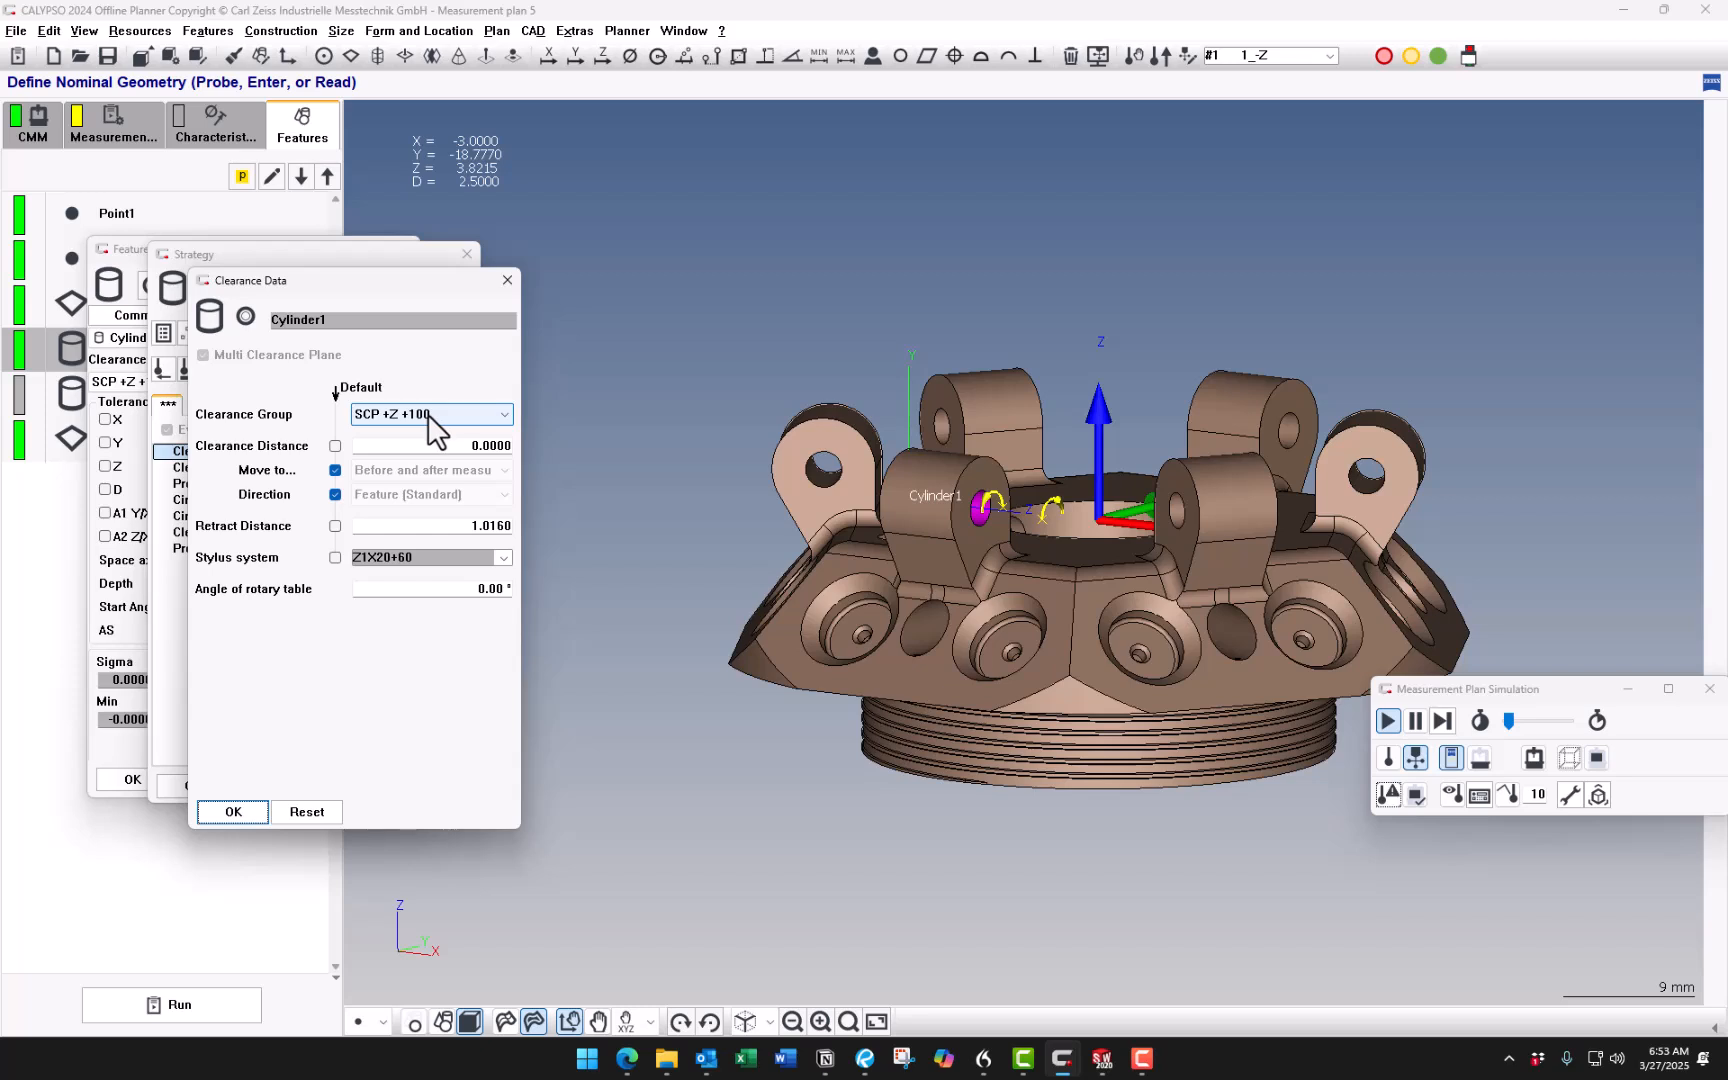
click(226, 812)
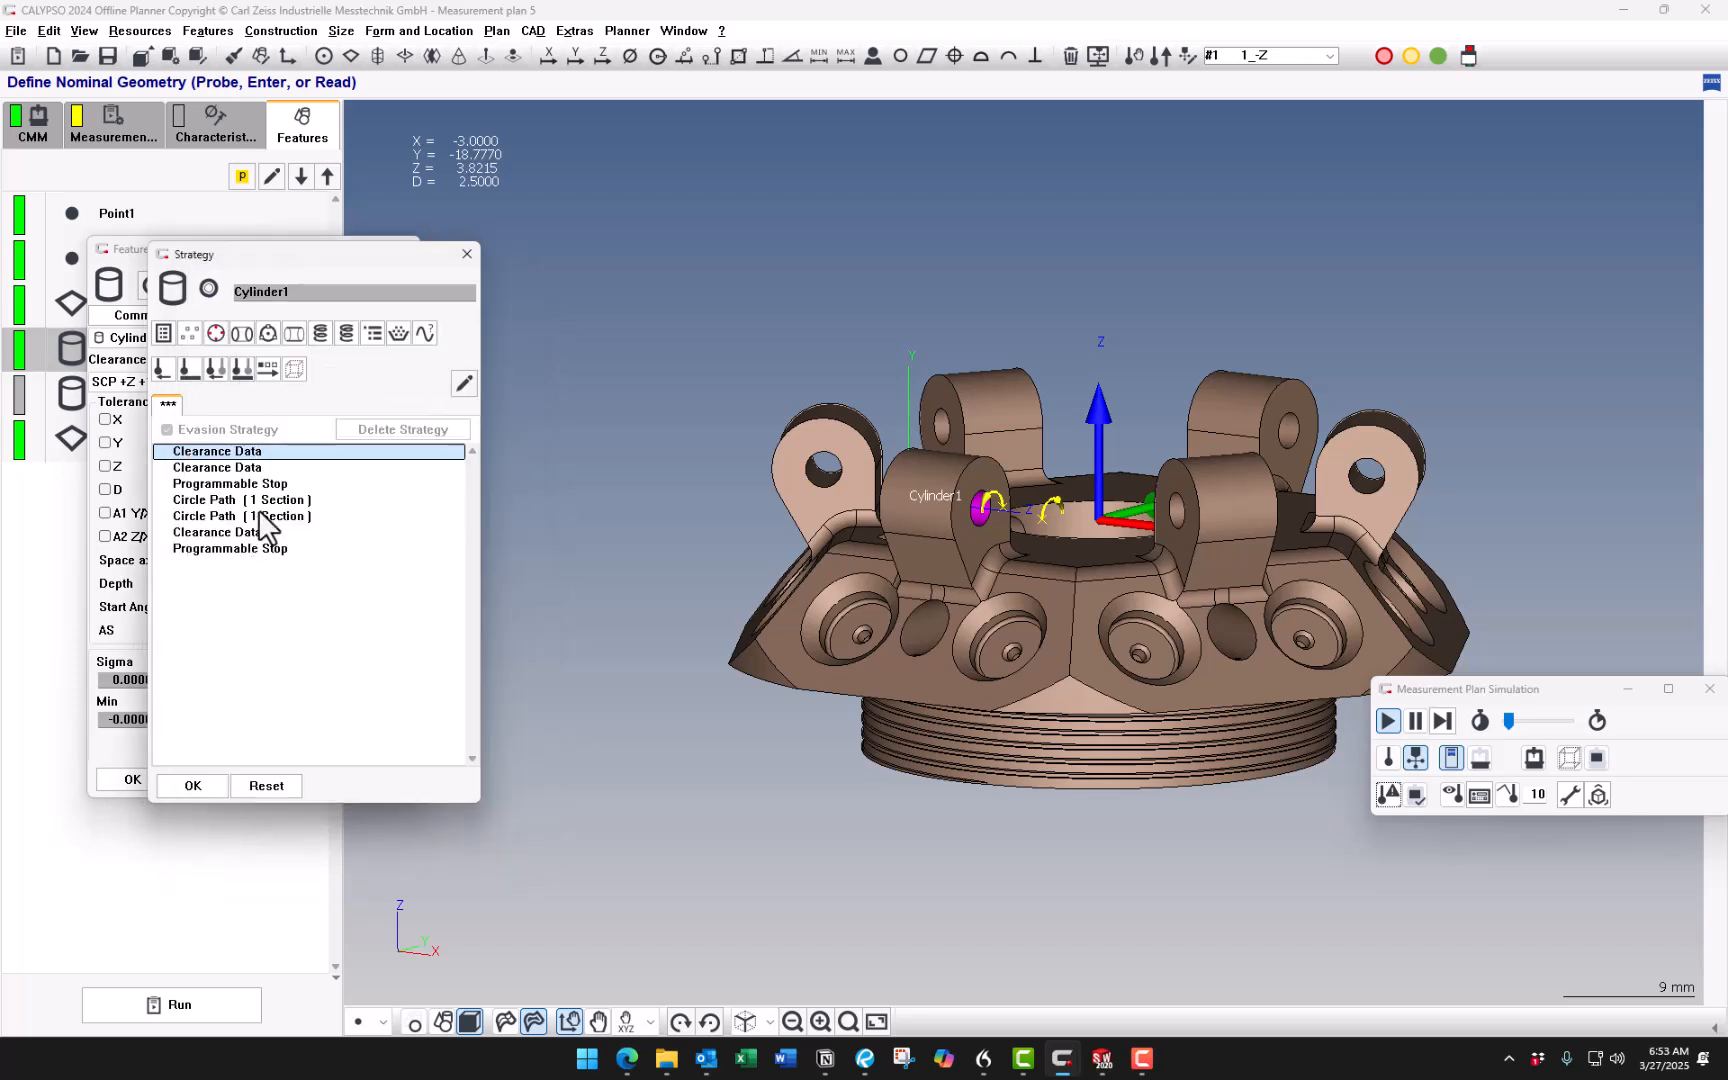
click(273, 486)
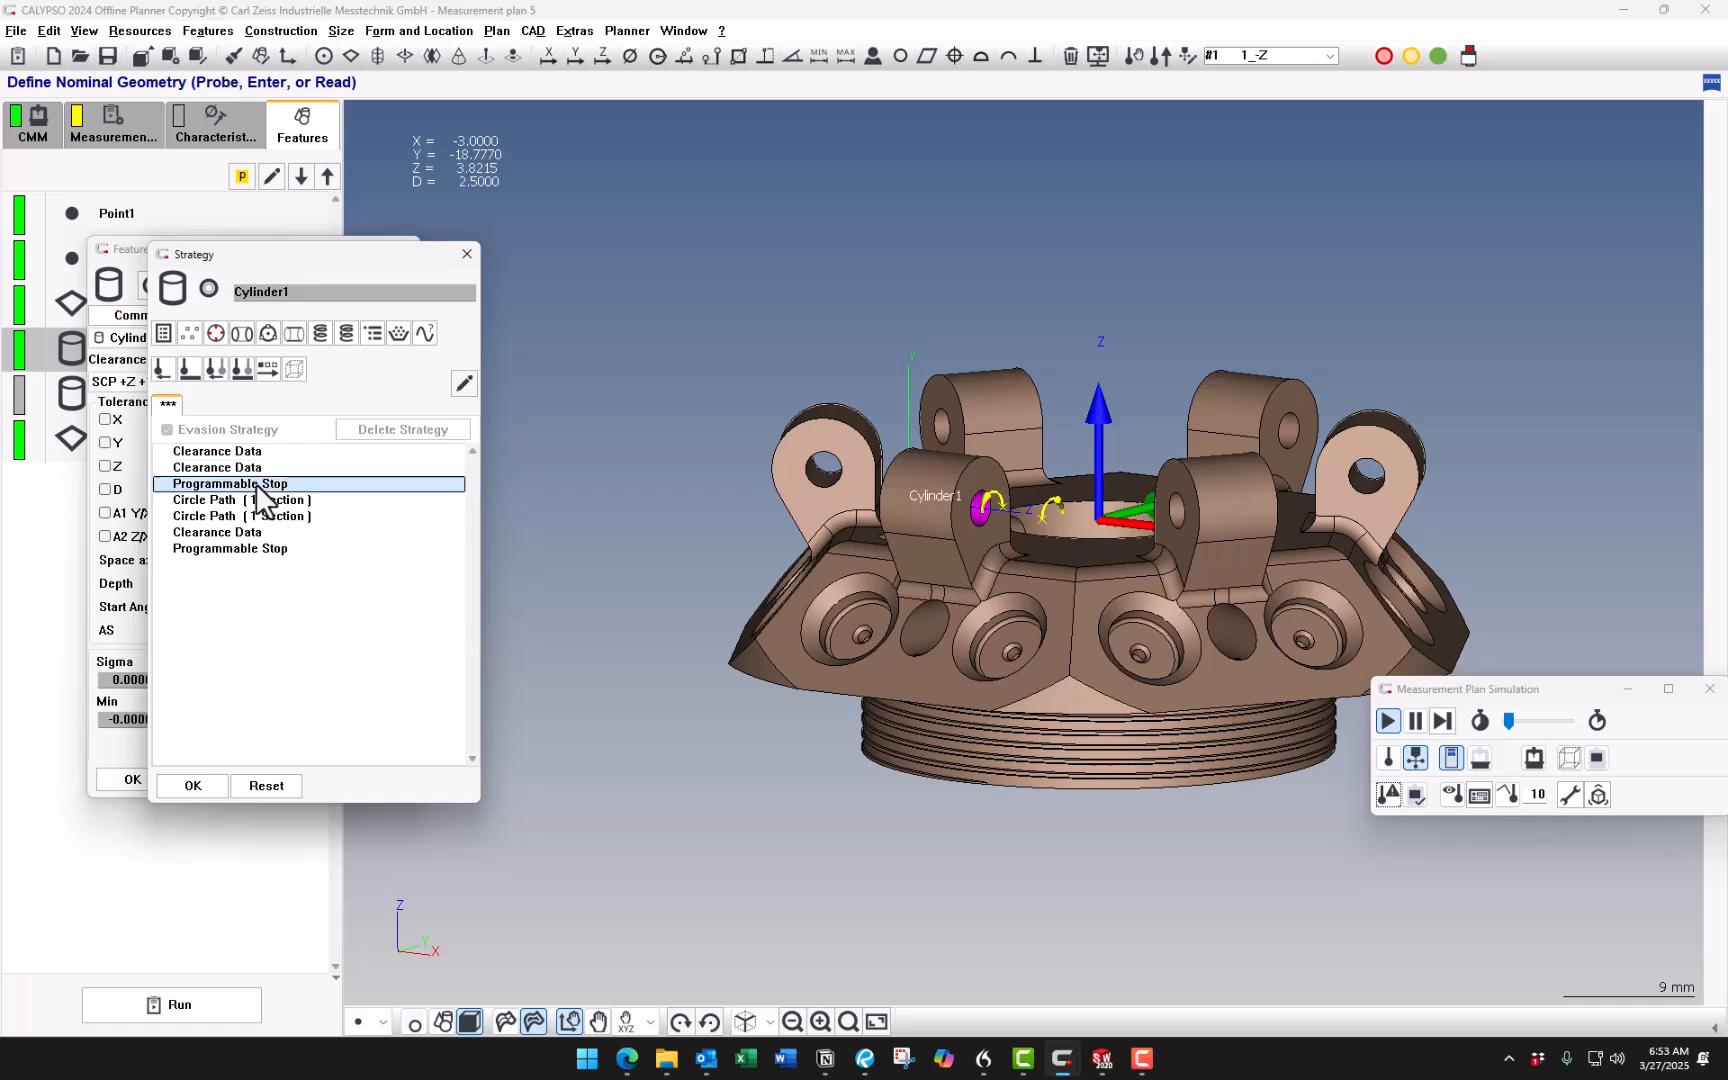
click(296, 500)
click(272, 514)
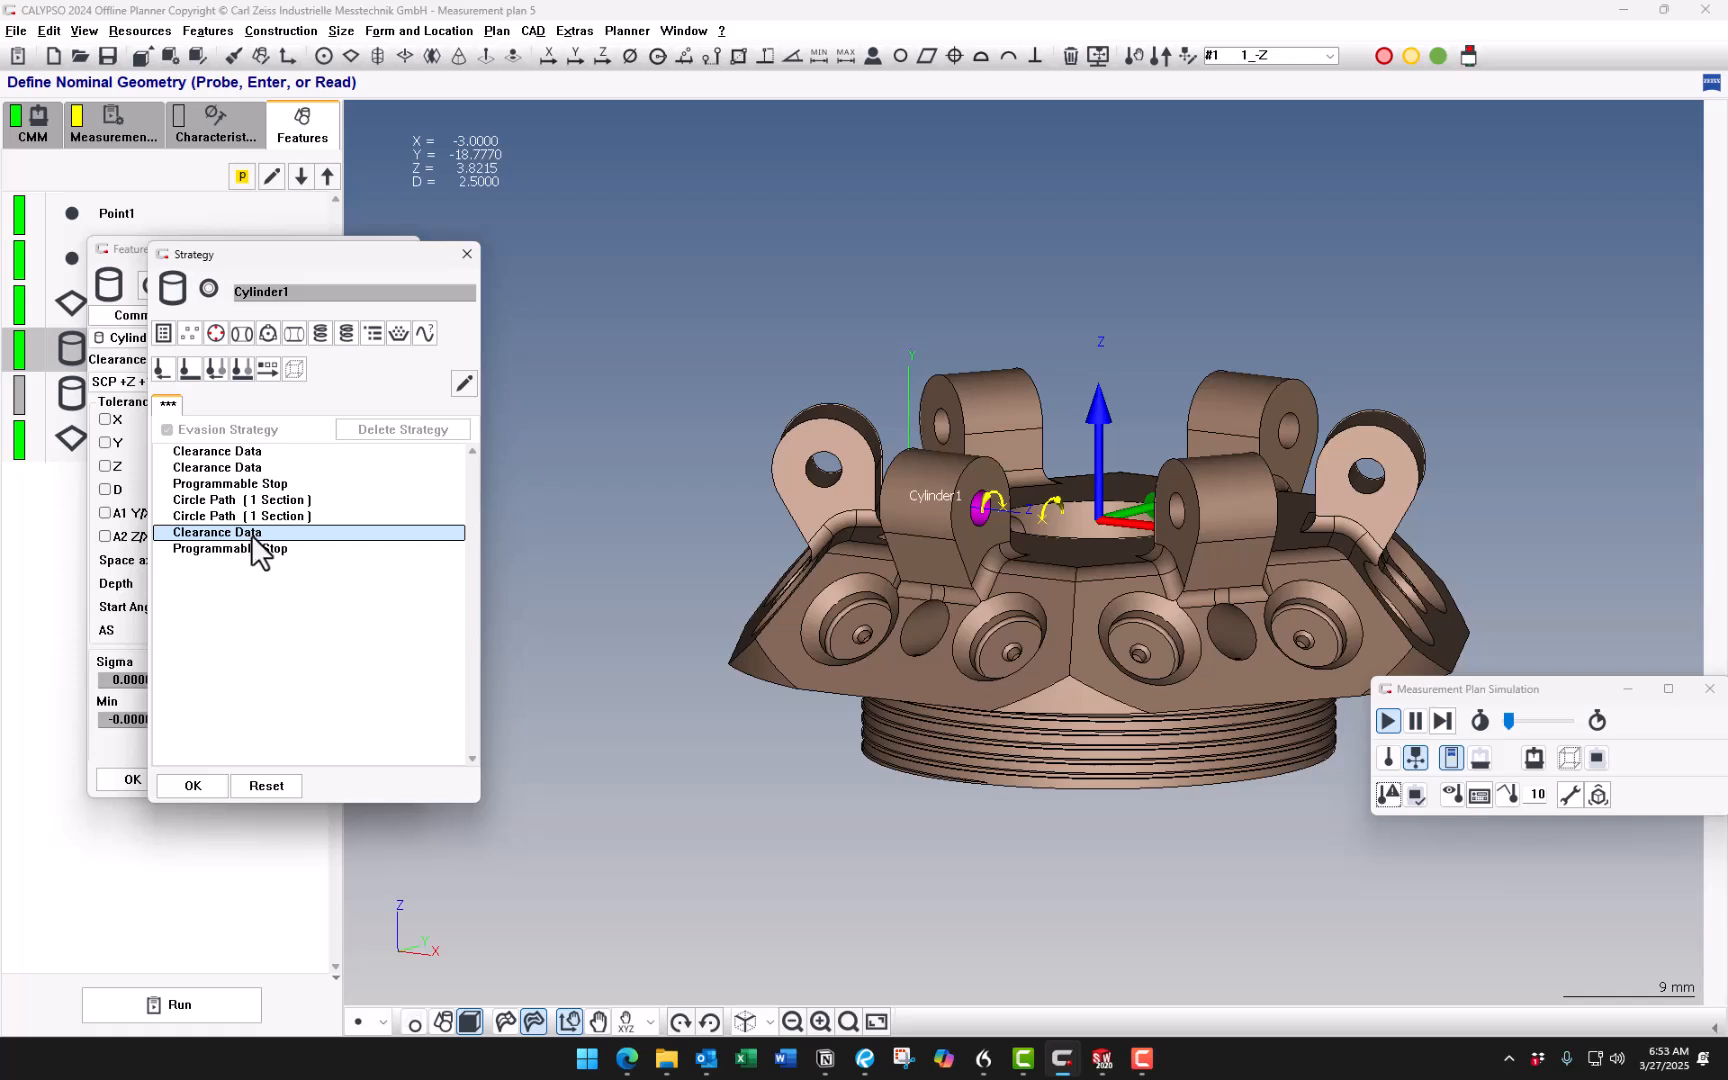
click(255, 549)
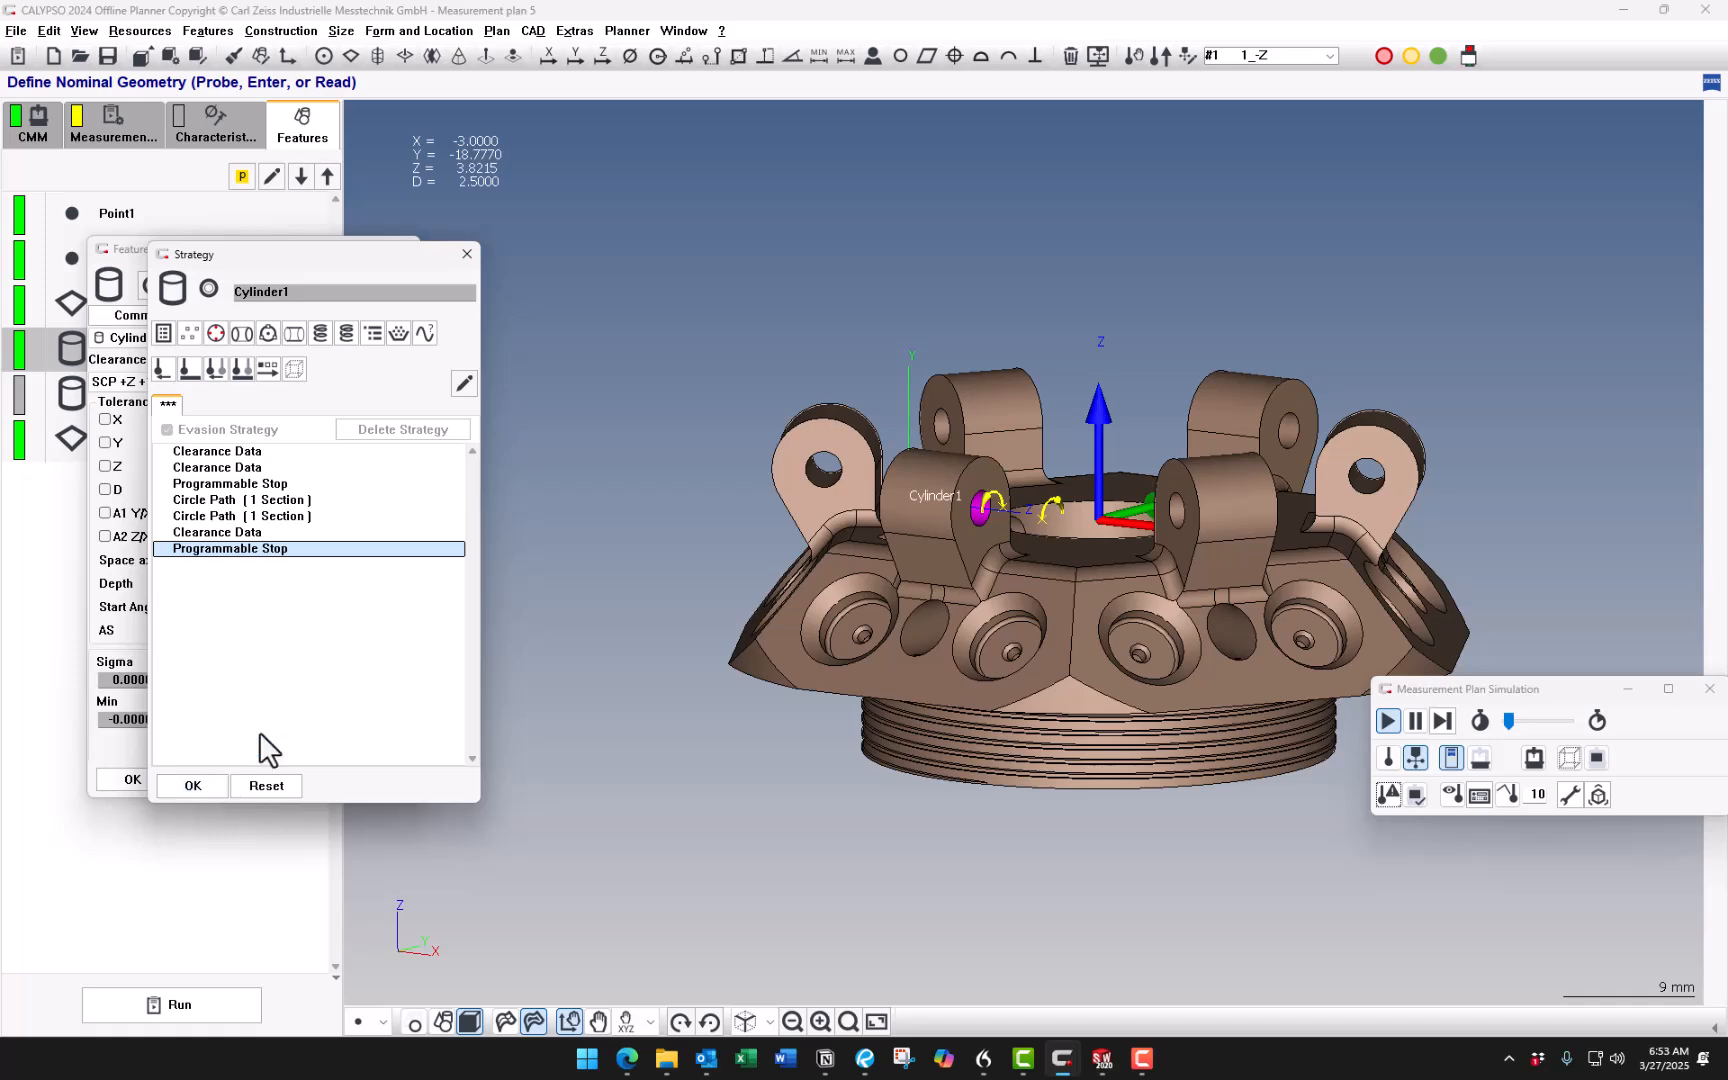
click(207, 790)
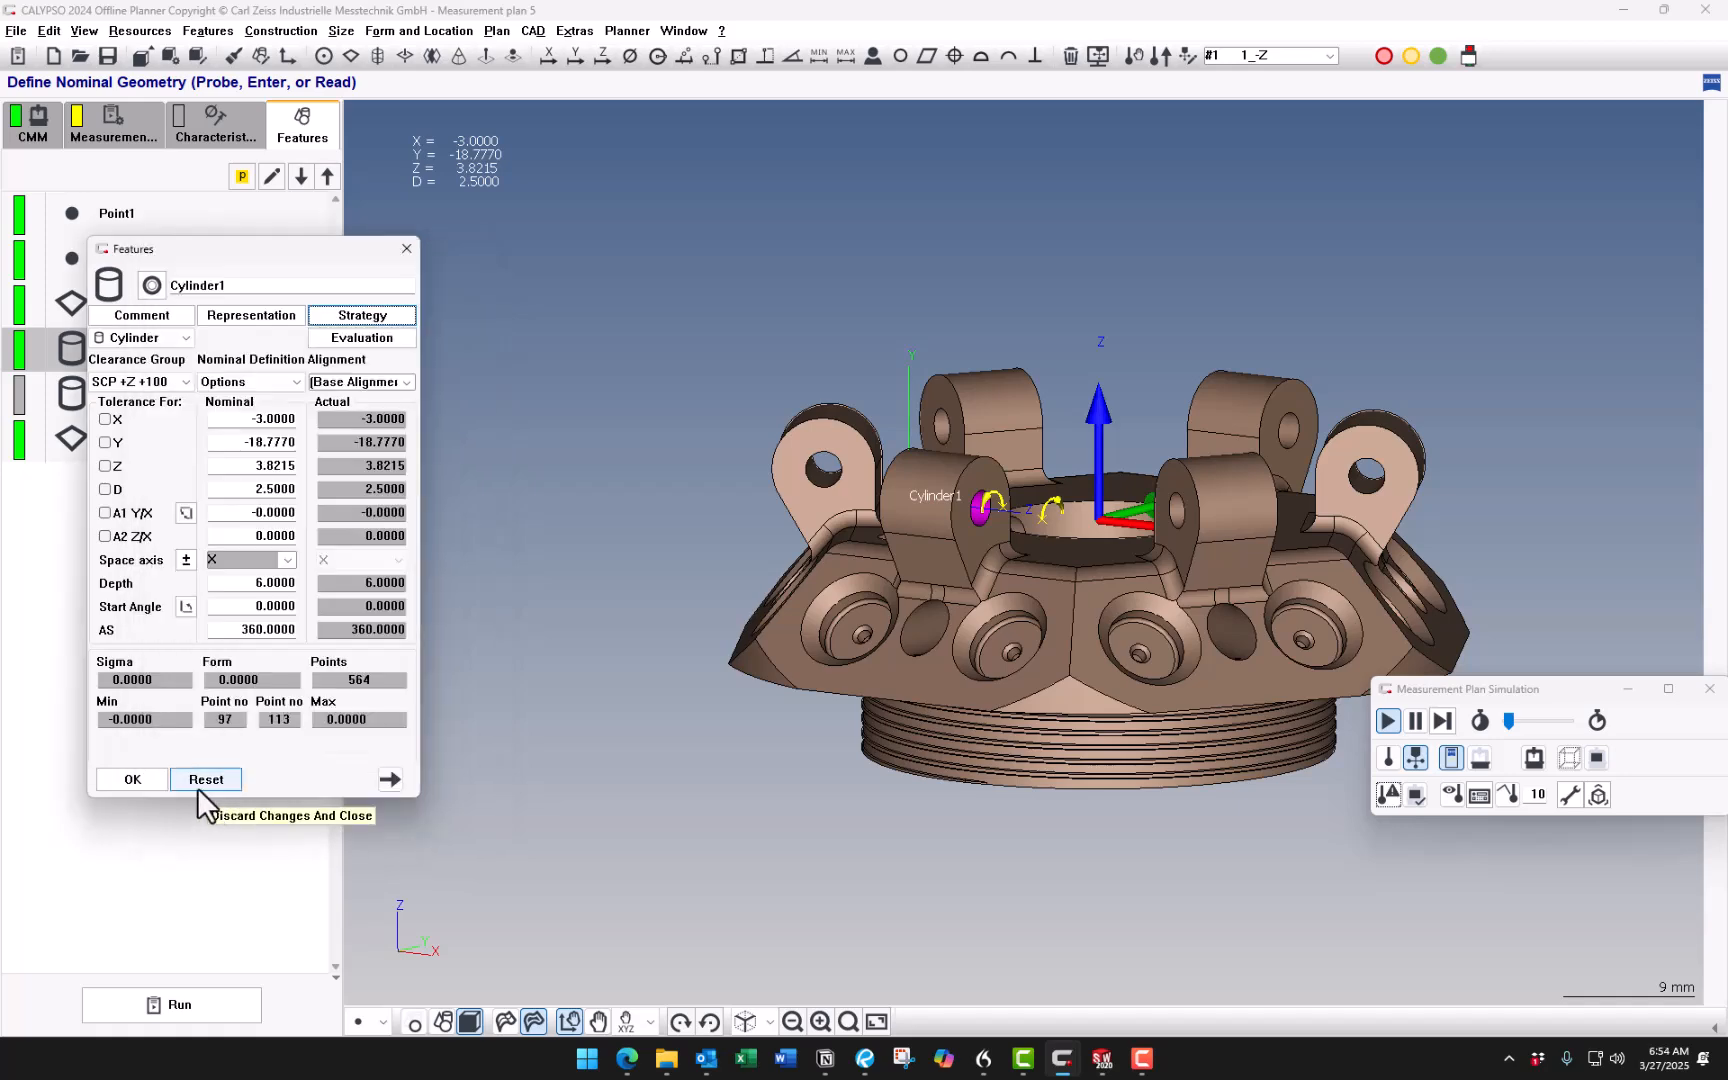
click(205, 785)
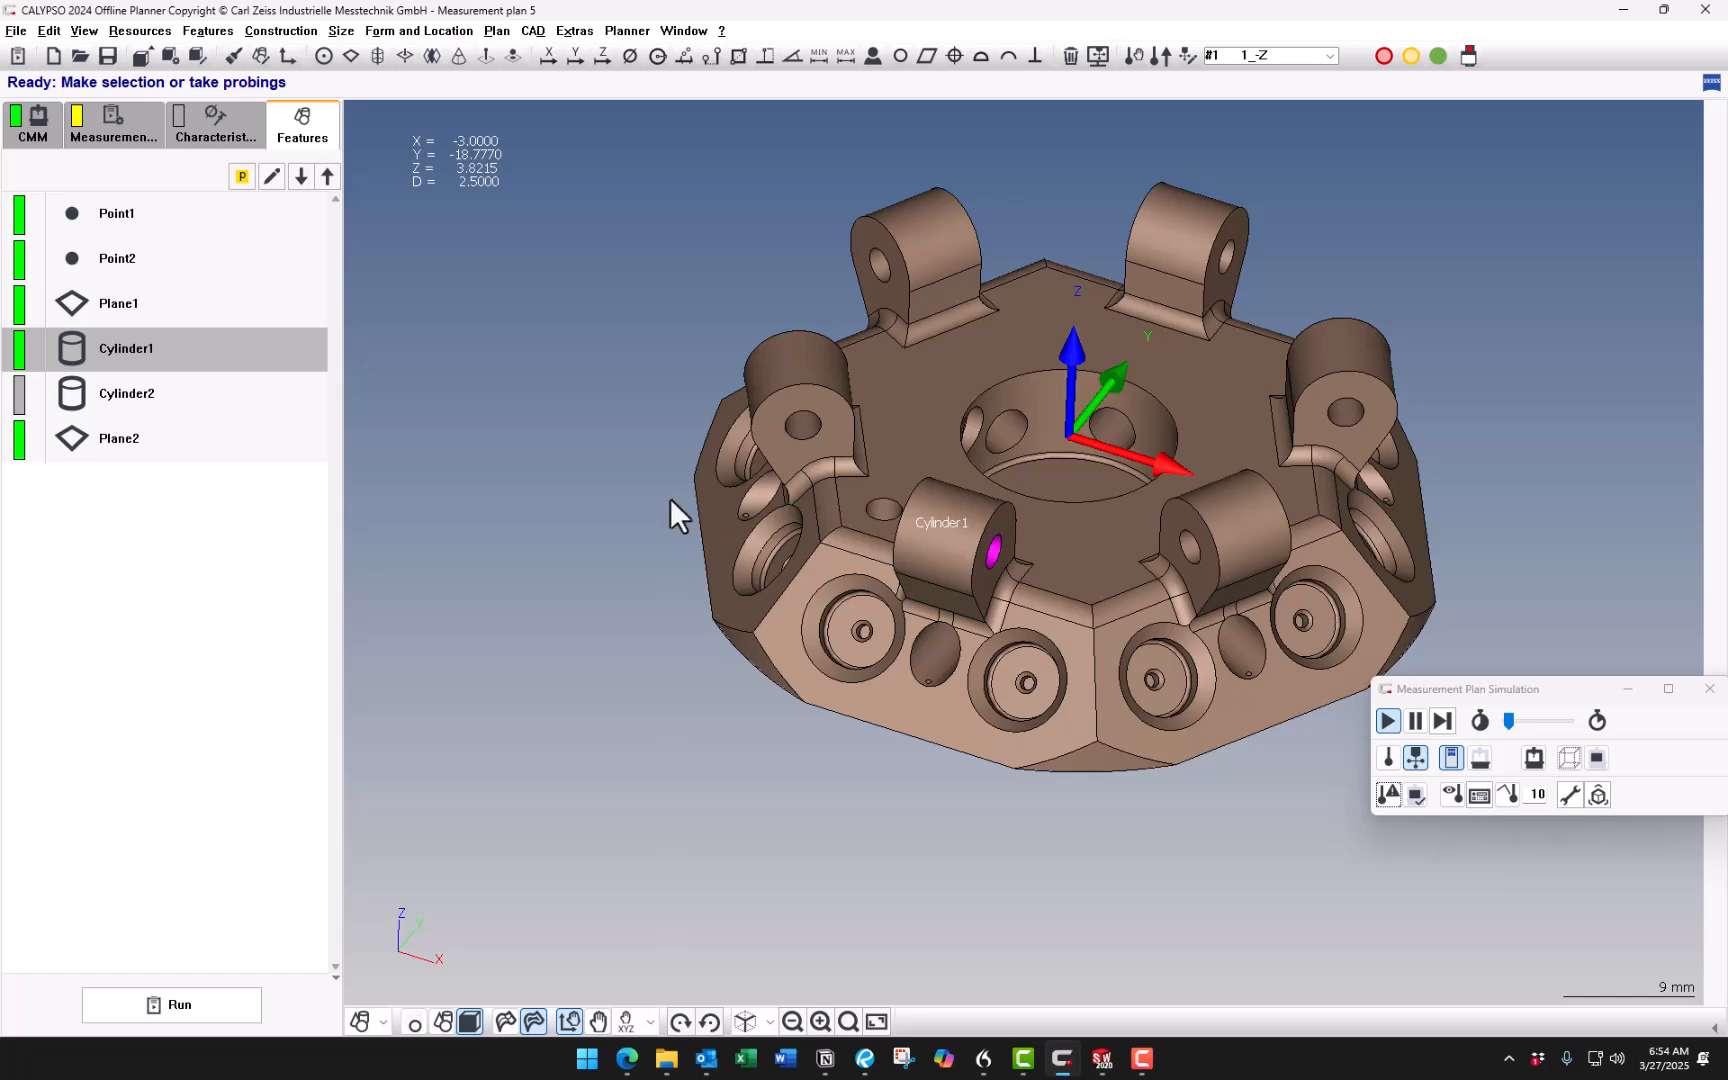